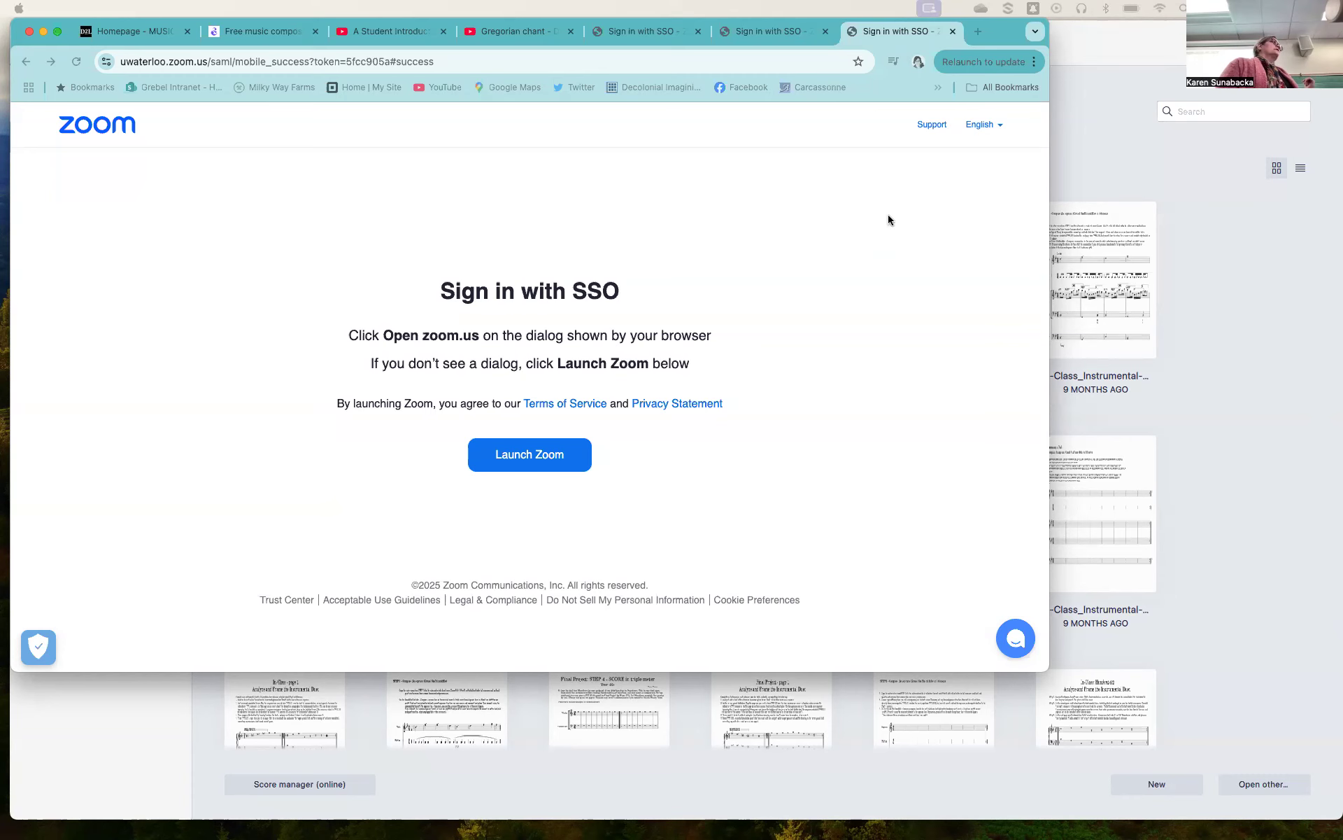
Switch to MuseScore Studio and start a new score with a Tenor voice as its only instrument, continuing to the additional score information.
left_click(1090, 48)
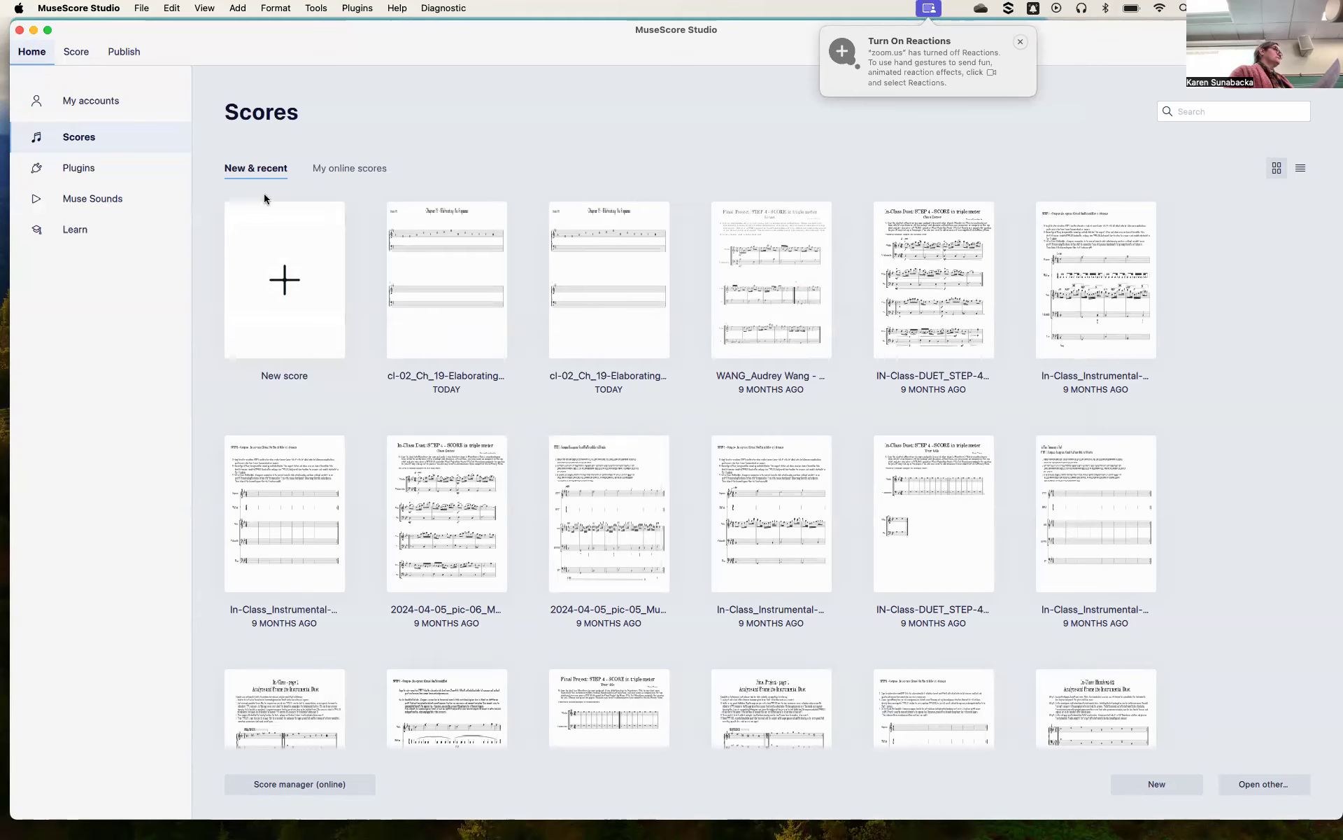
left_click(292, 274)
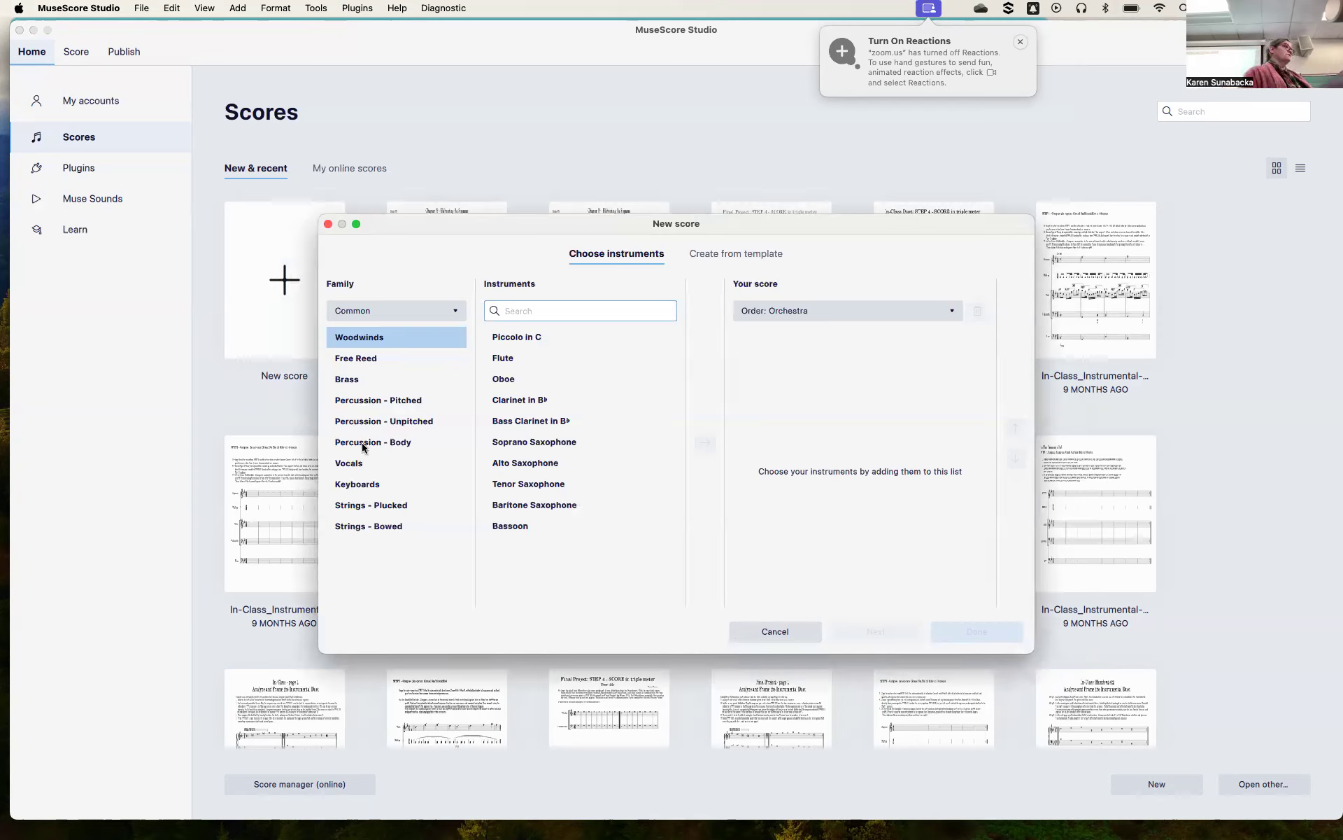
left_click(361, 467)
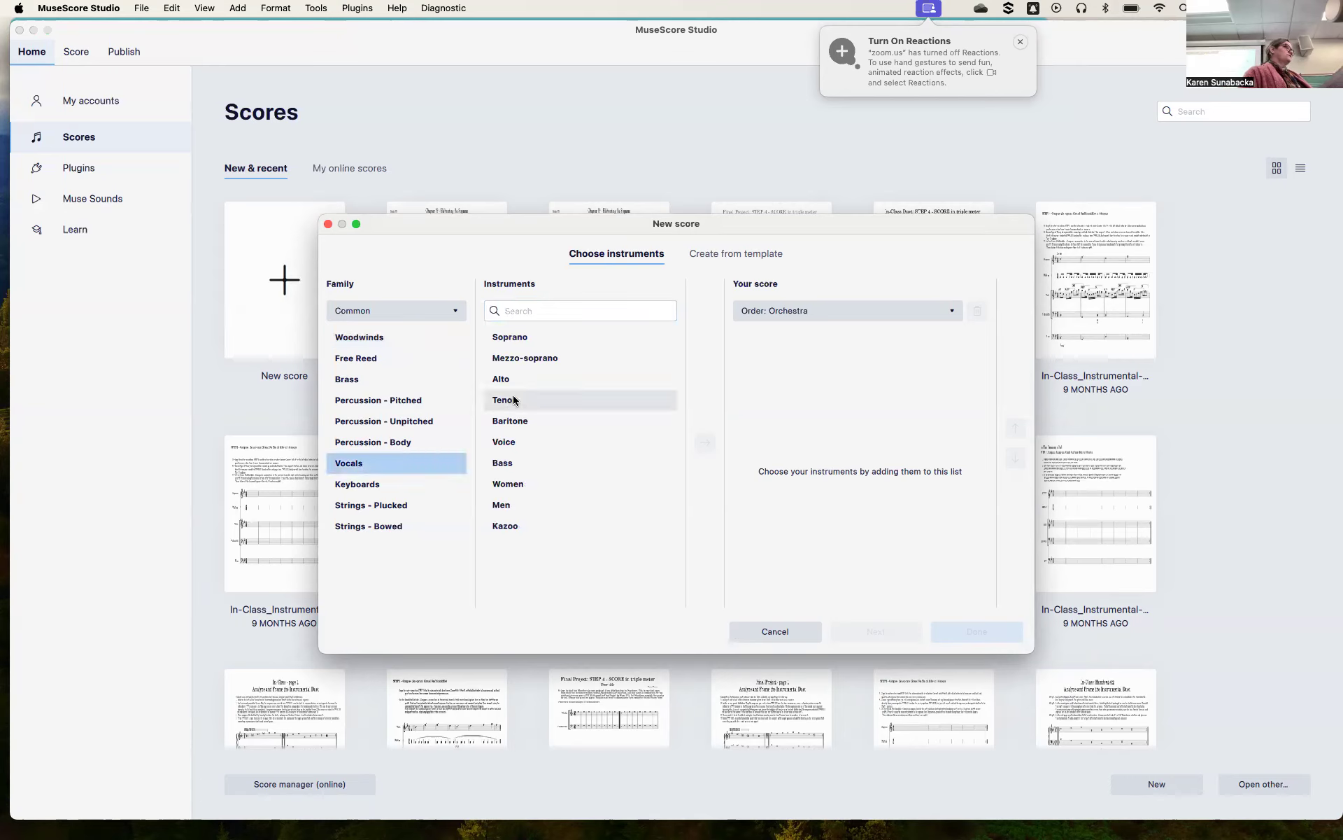
left_click(515, 401)
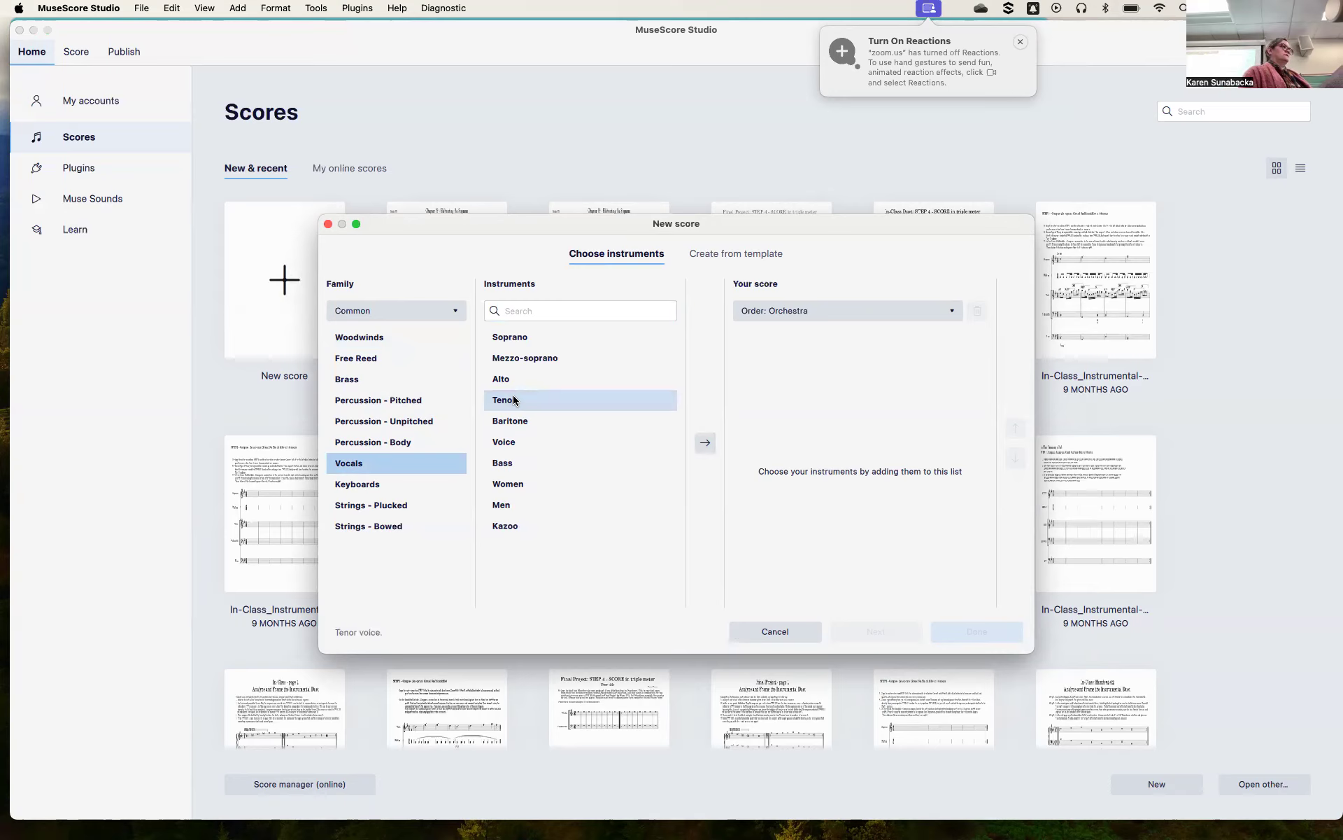
left_click(704, 442)
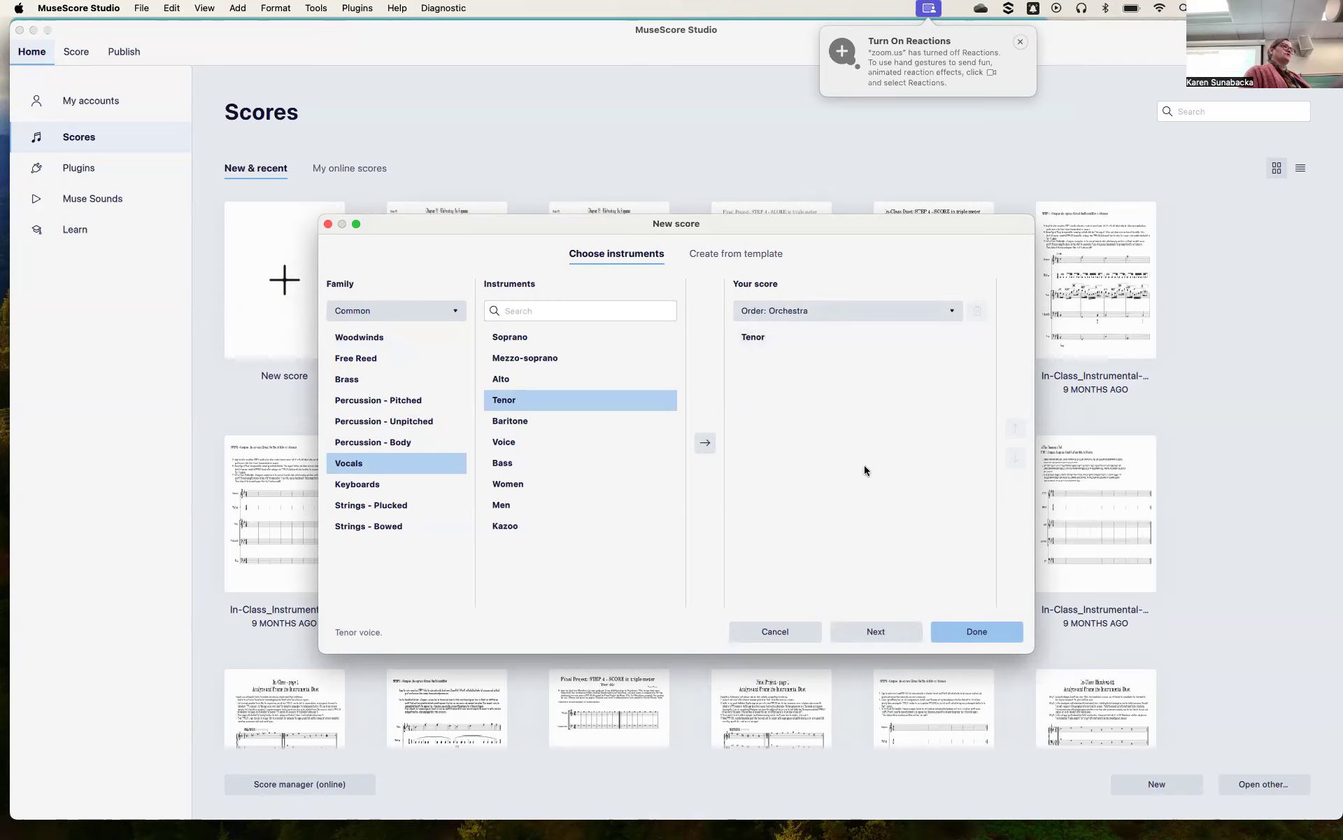
left_click(872, 632)
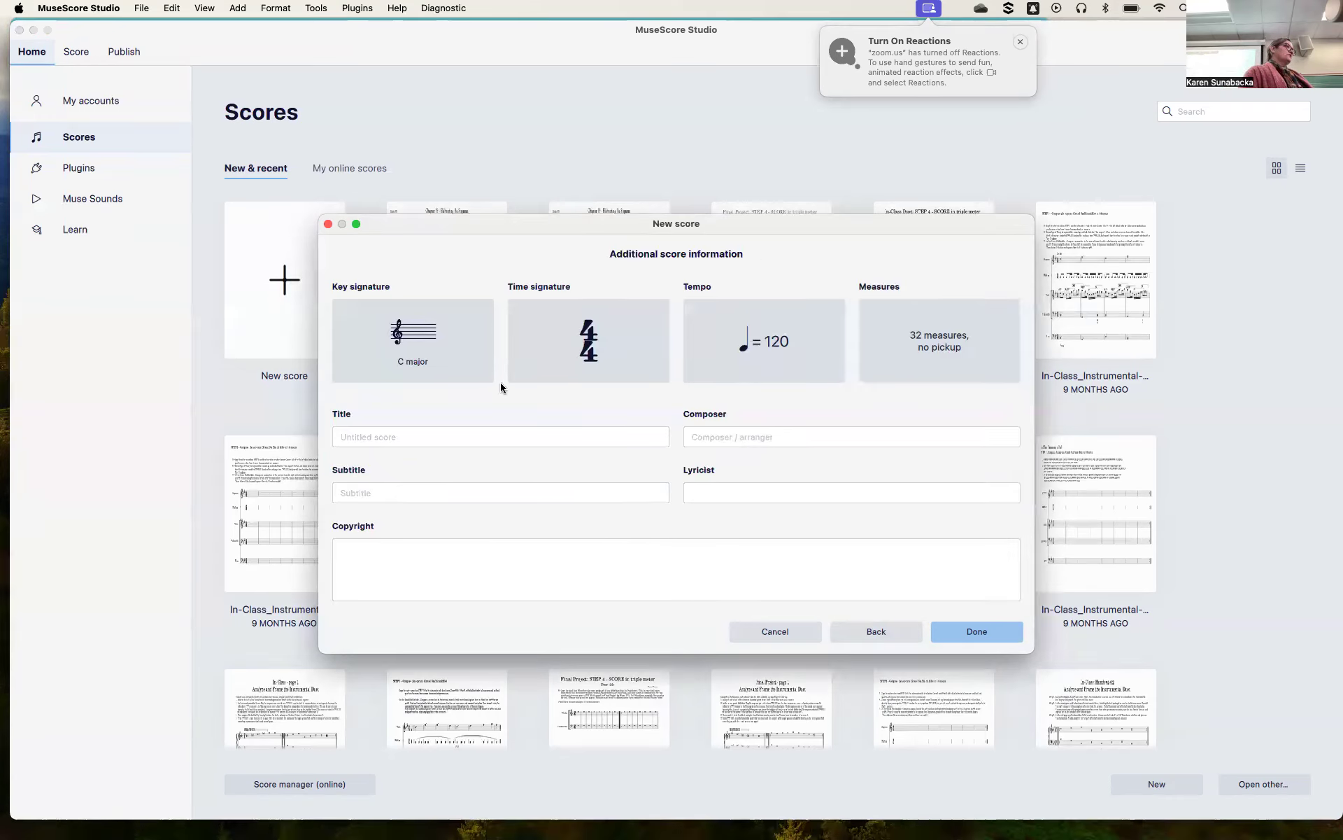
Choose C major as the key signature and set the time signature to 9/1.
left_click(427, 353)
left_click(380, 464)
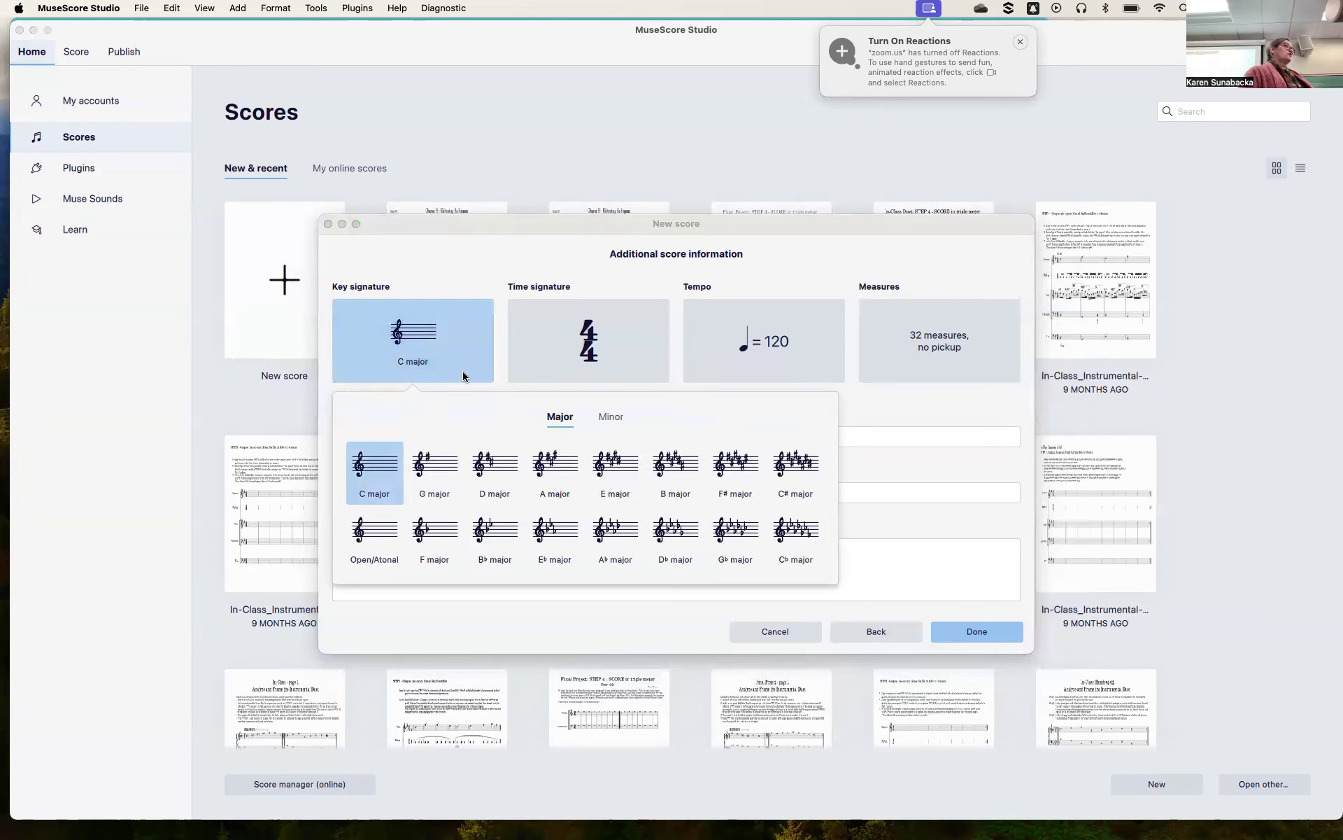
left_click(593, 337)
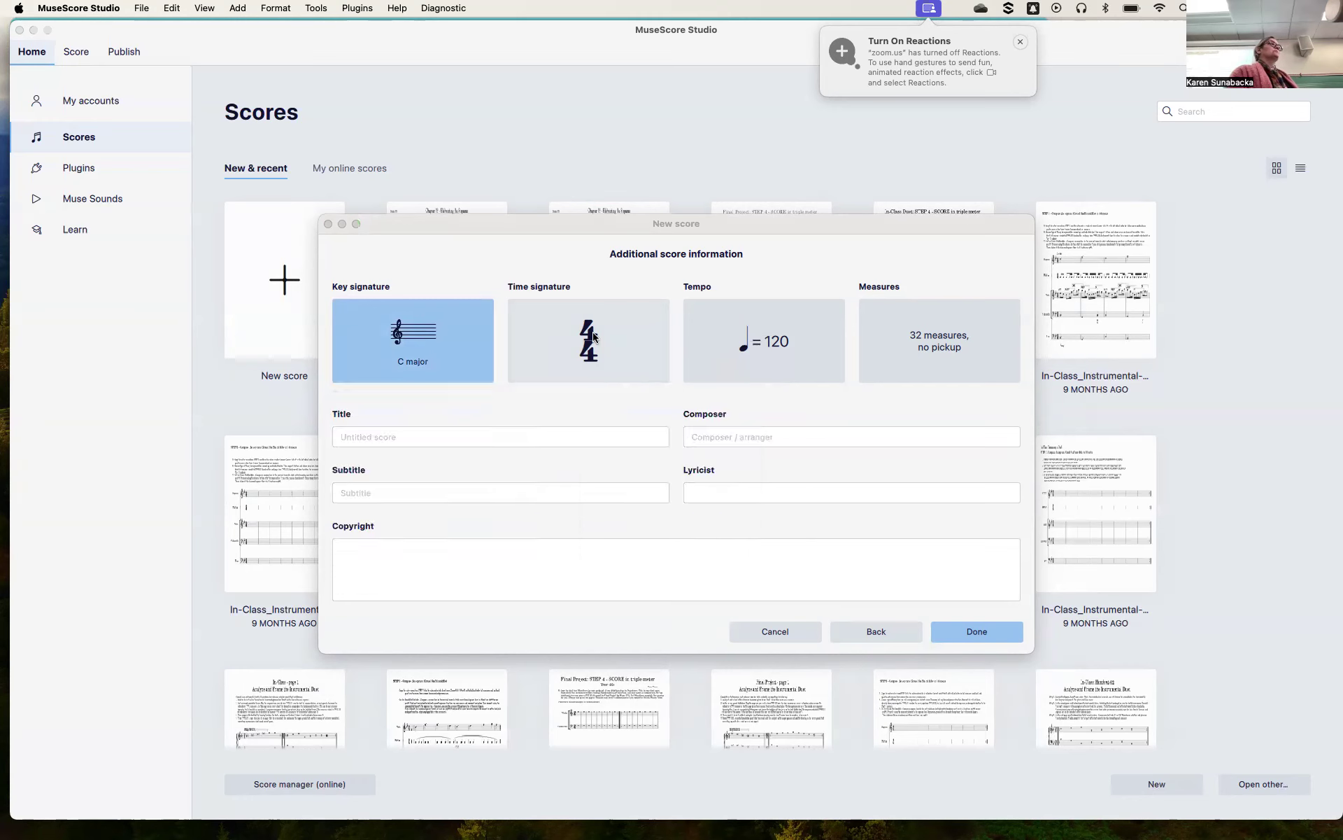
left_click(593, 337)
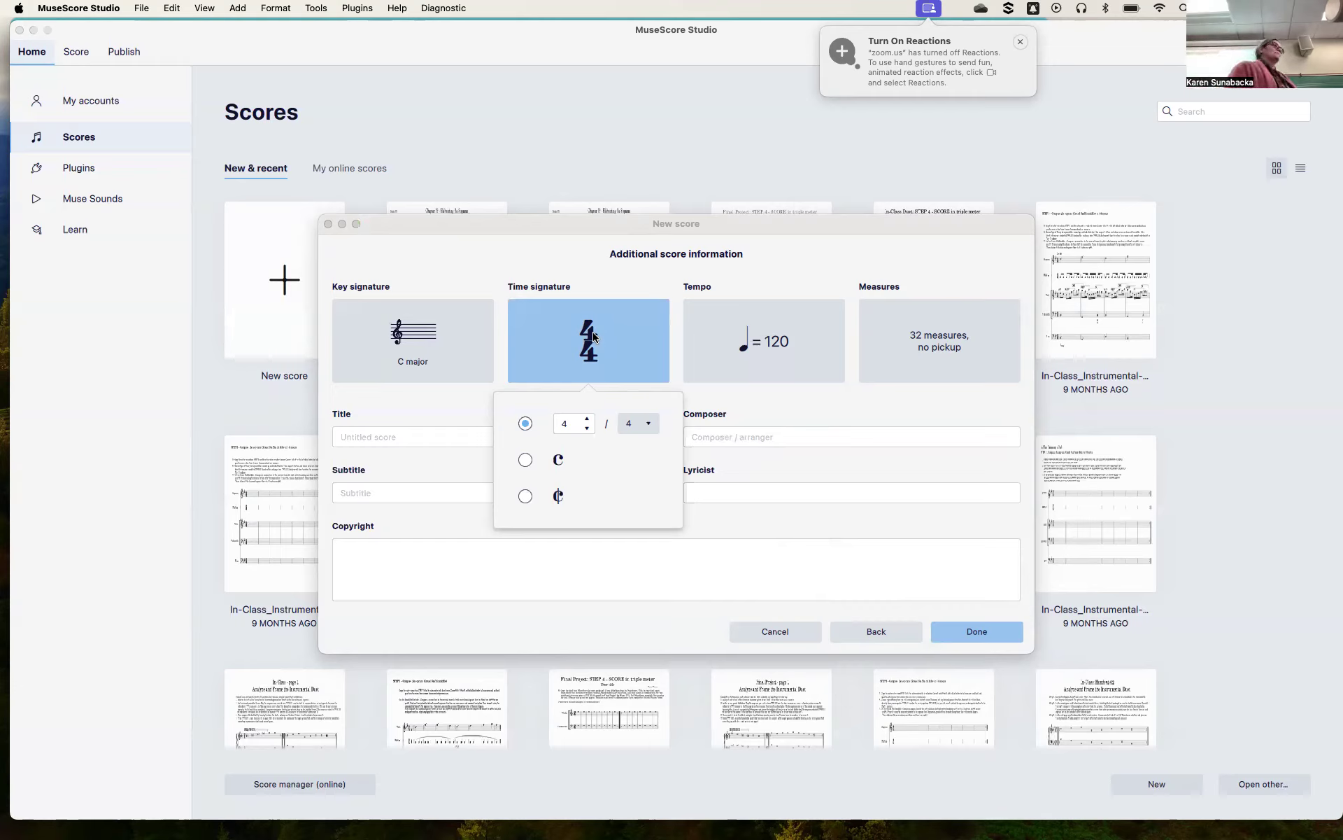
left_click(572, 427)
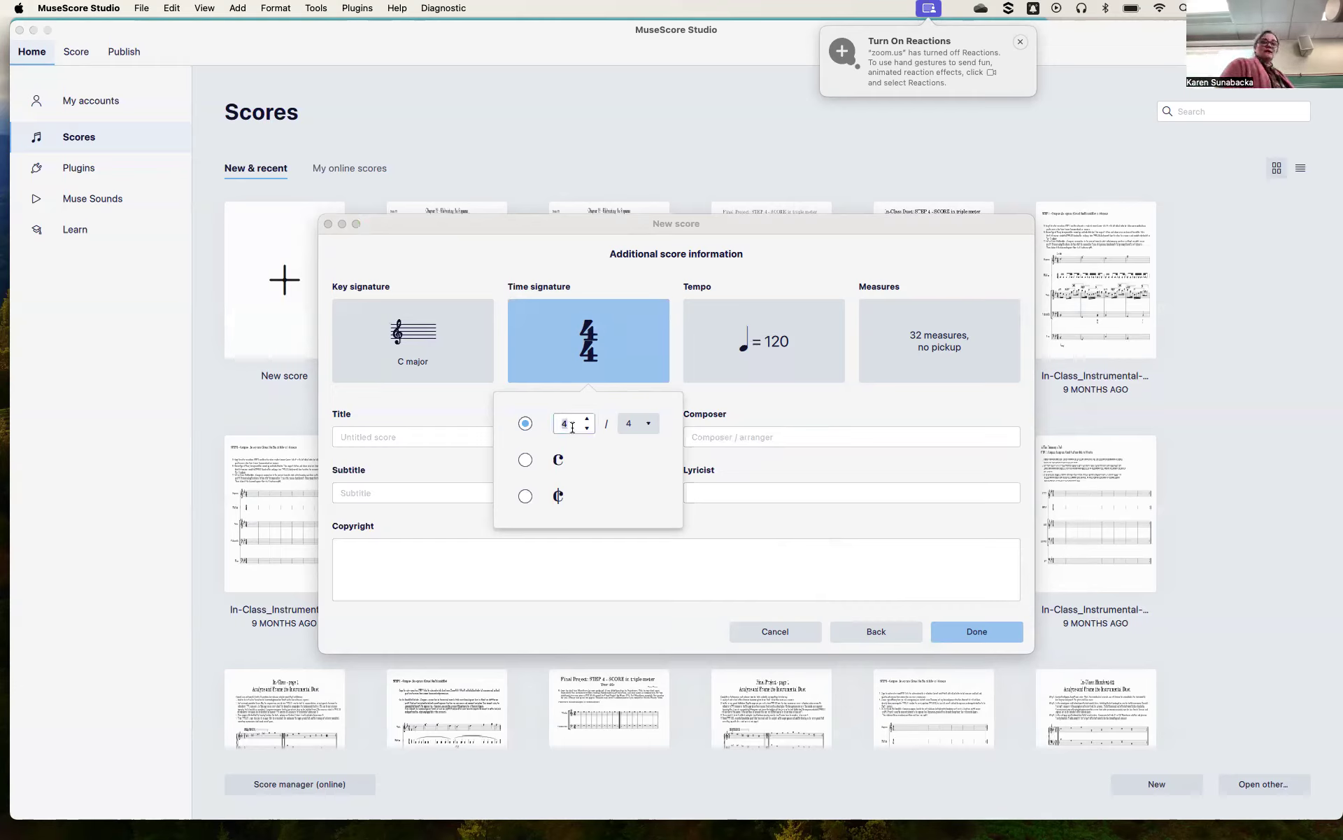
type("9")
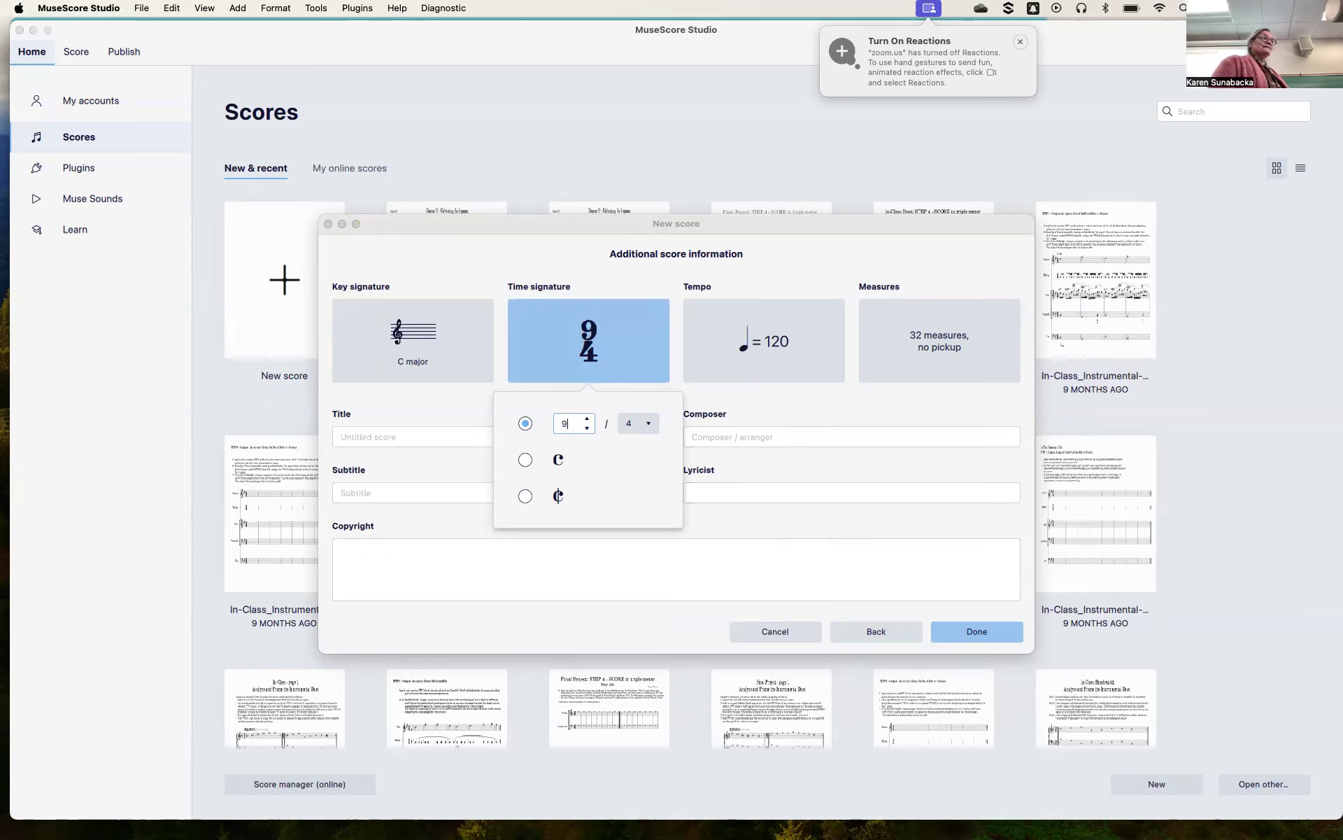
left_click(645, 423)
left_click(631, 384)
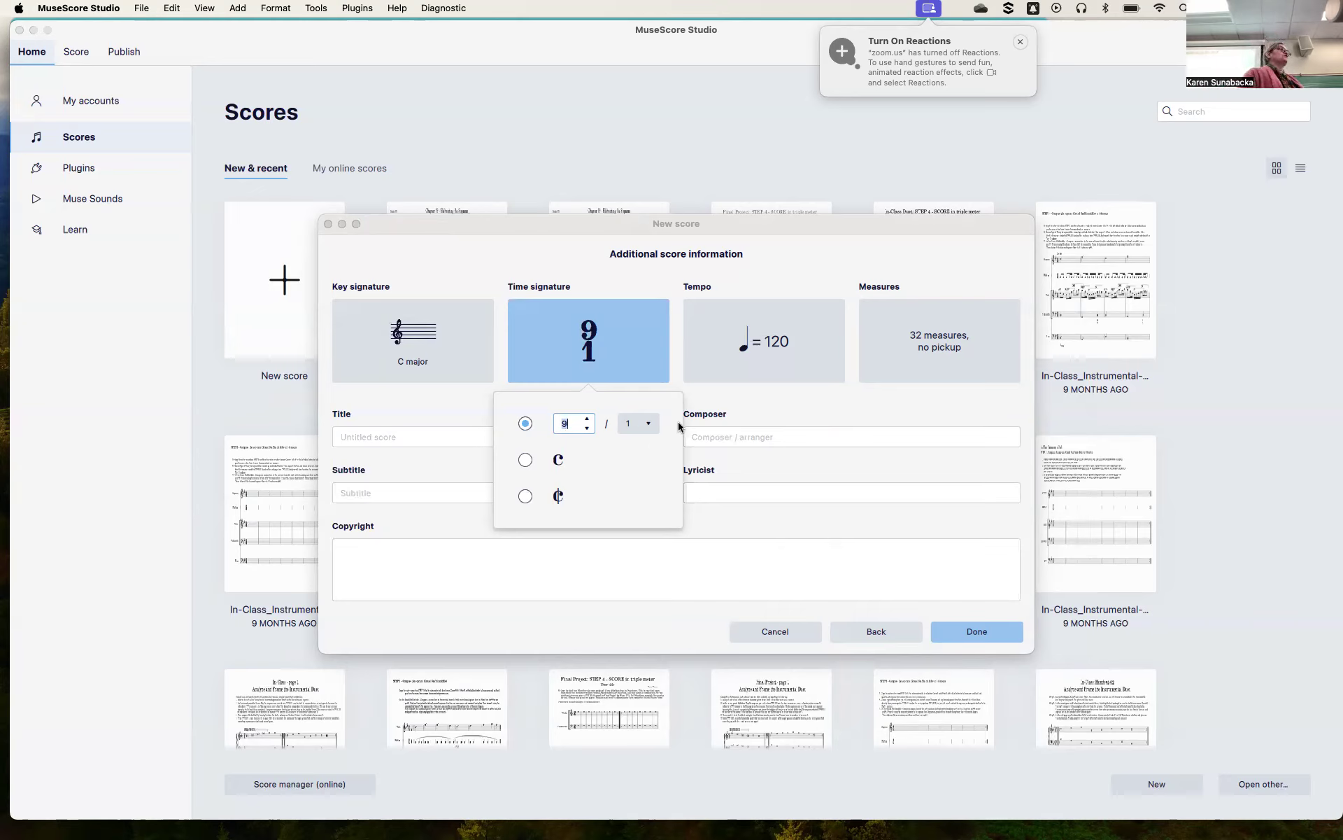
left_click(745, 393)
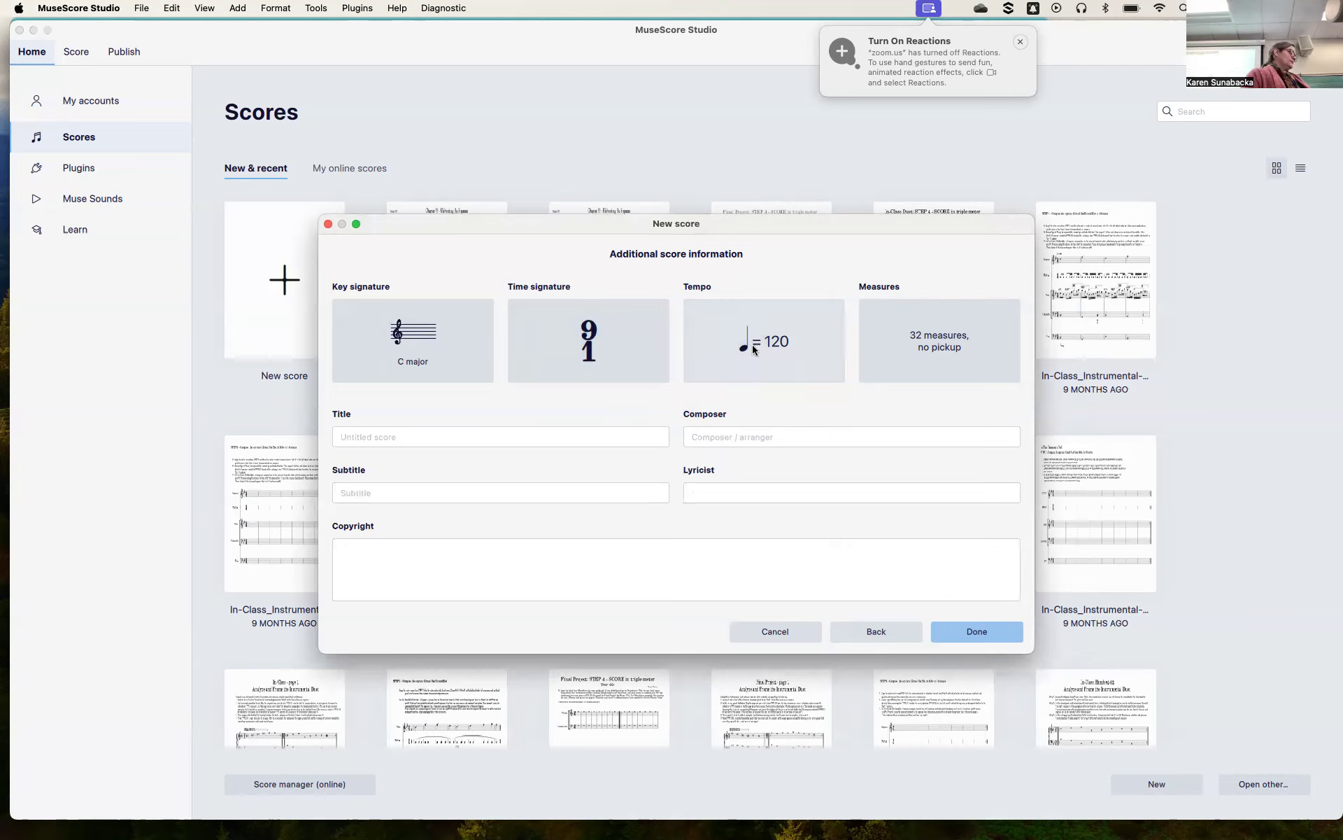
Set the initial number of measures to 4 without a pickup measure.
left_click(941, 334)
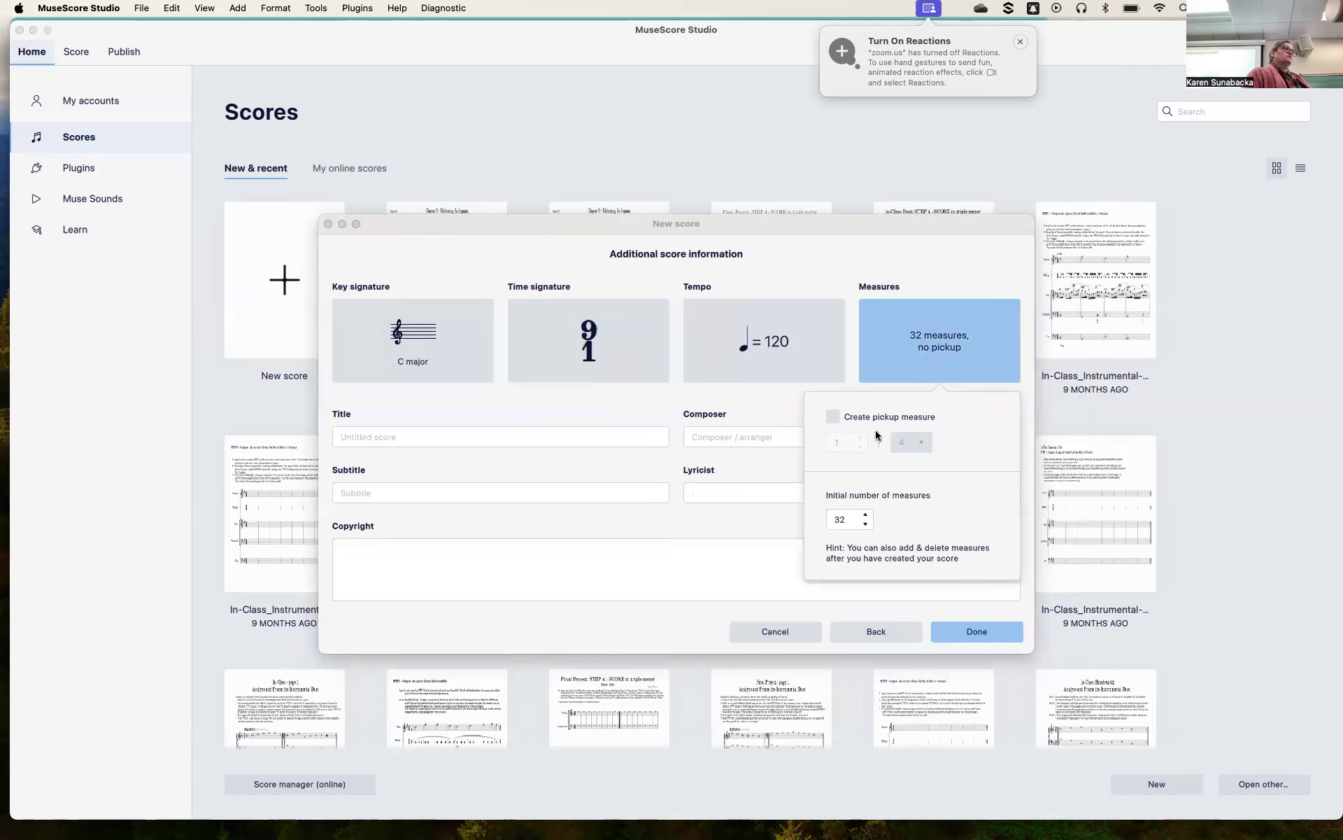
double_click(844, 519)
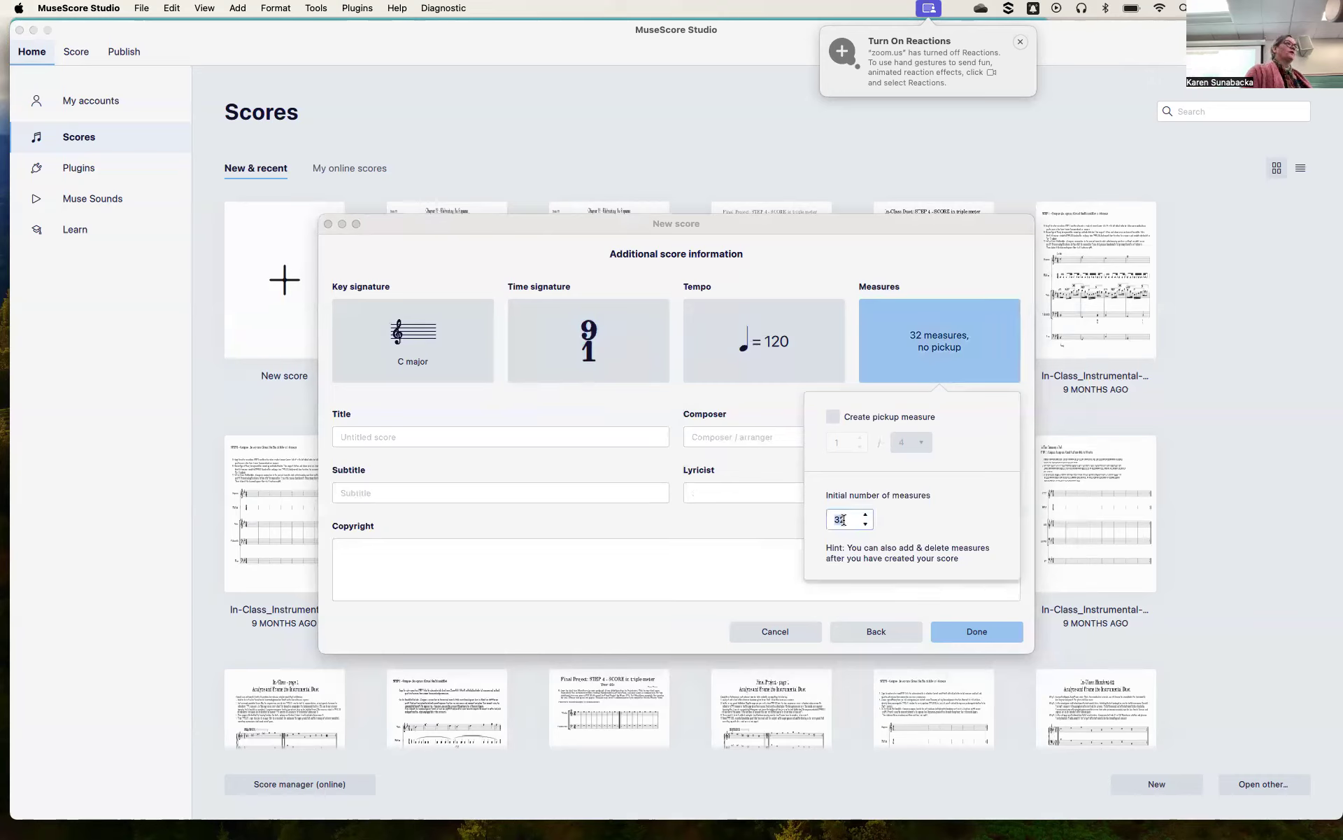
type("4")
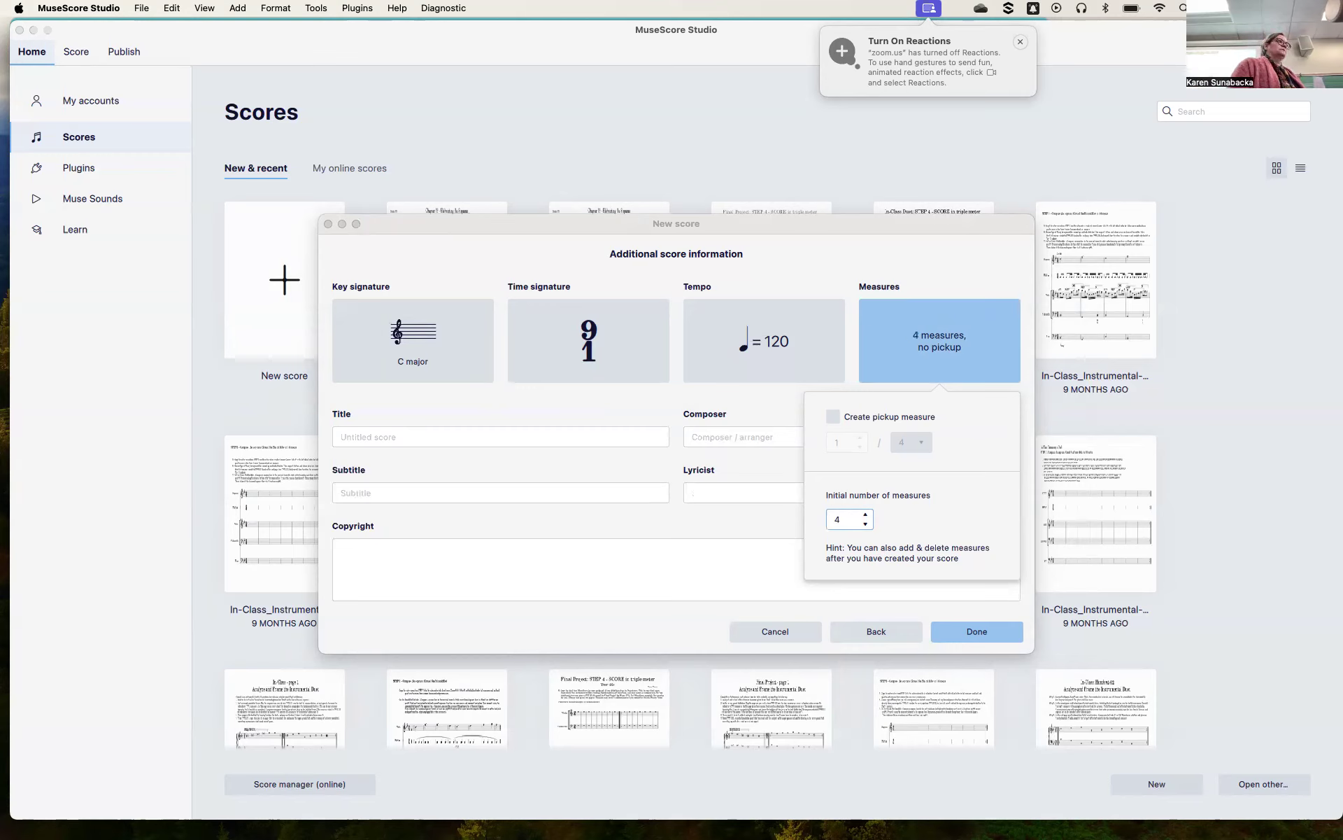
left_click(915, 510)
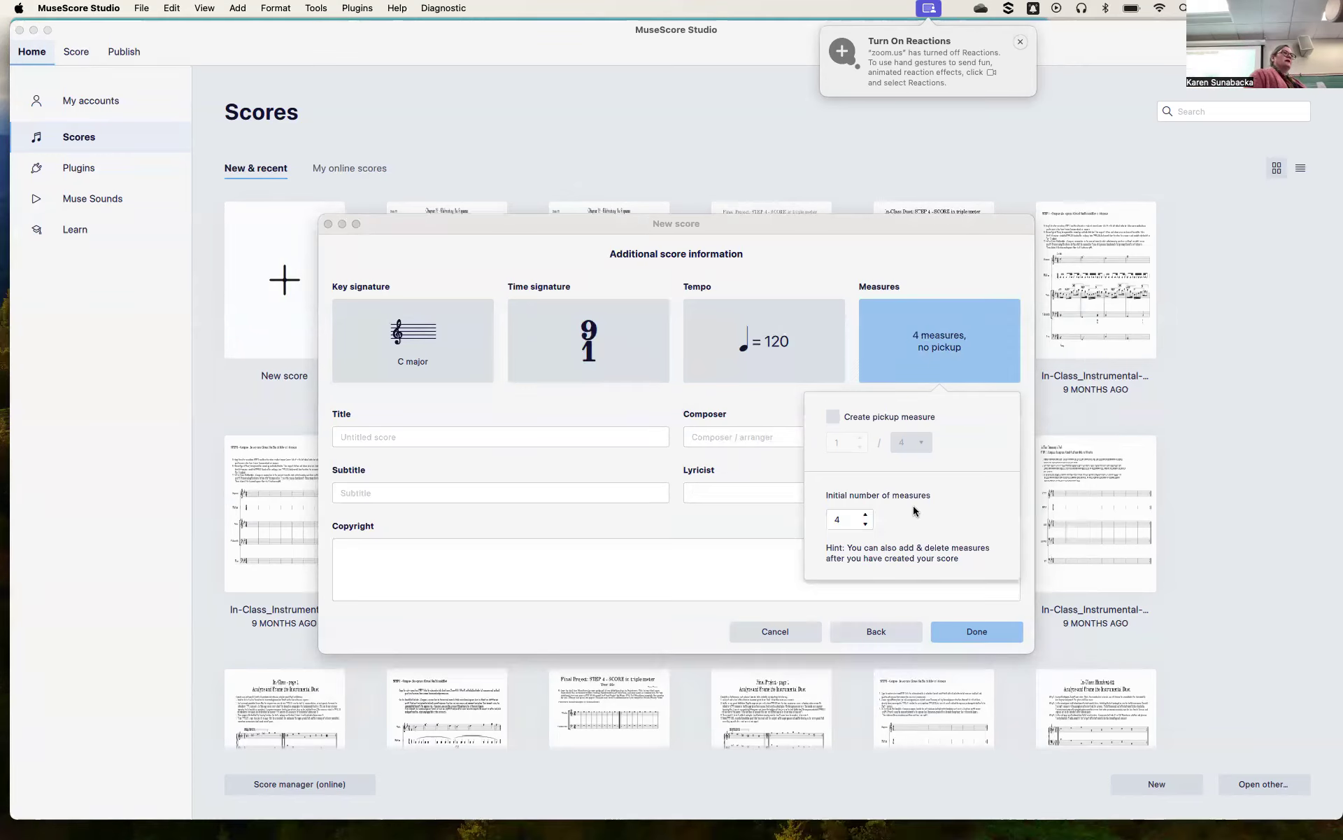
left_click(795, 571)
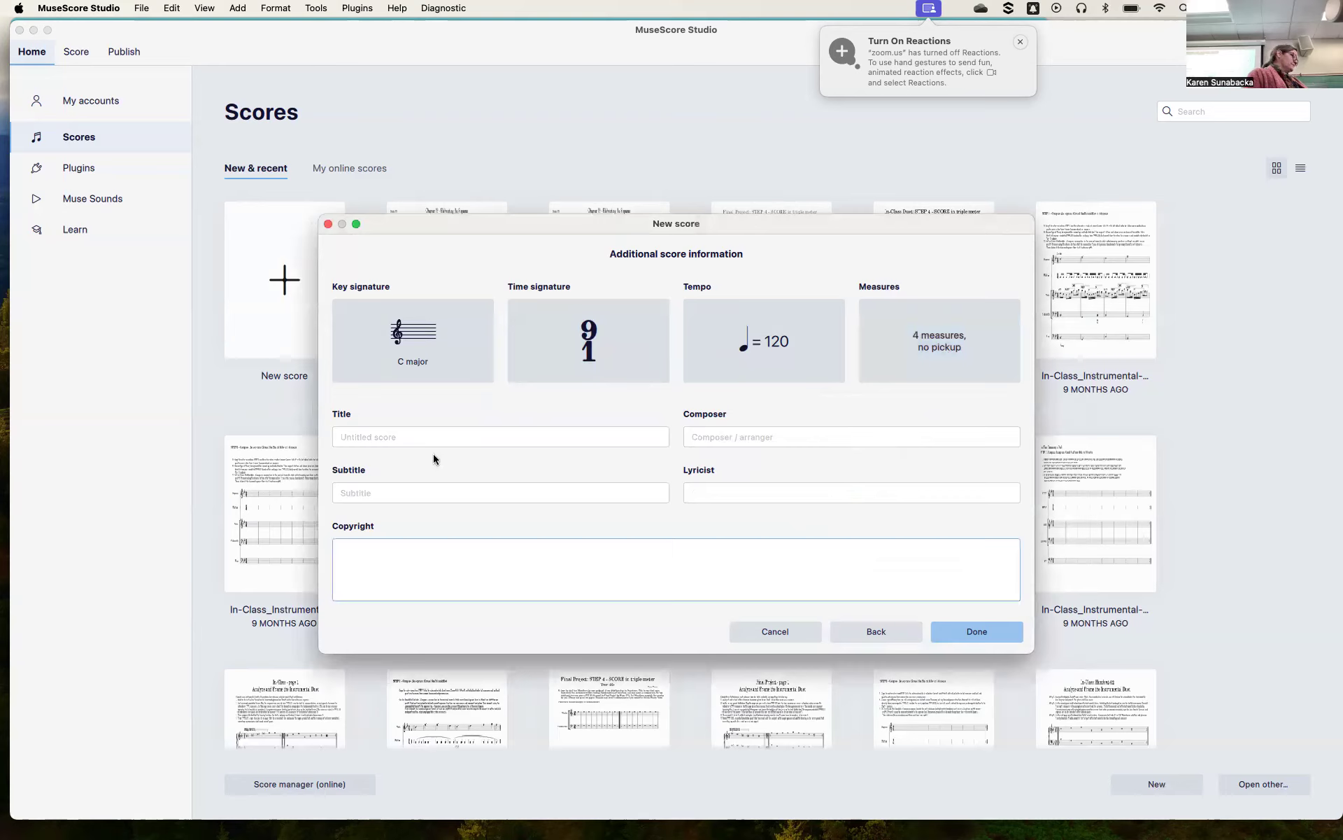
Enter "TWA-01" as the title of the score.
left_click(370, 435)
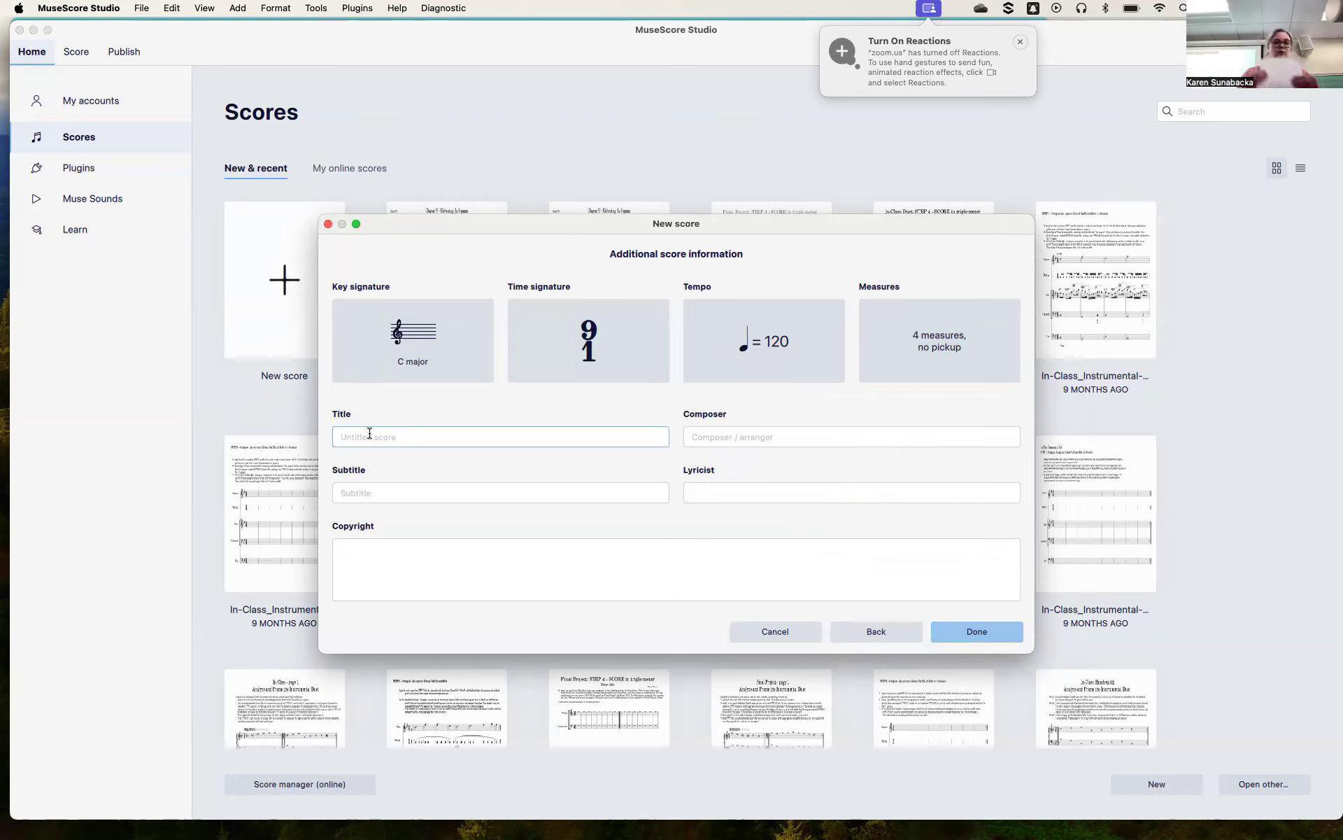
type("T")
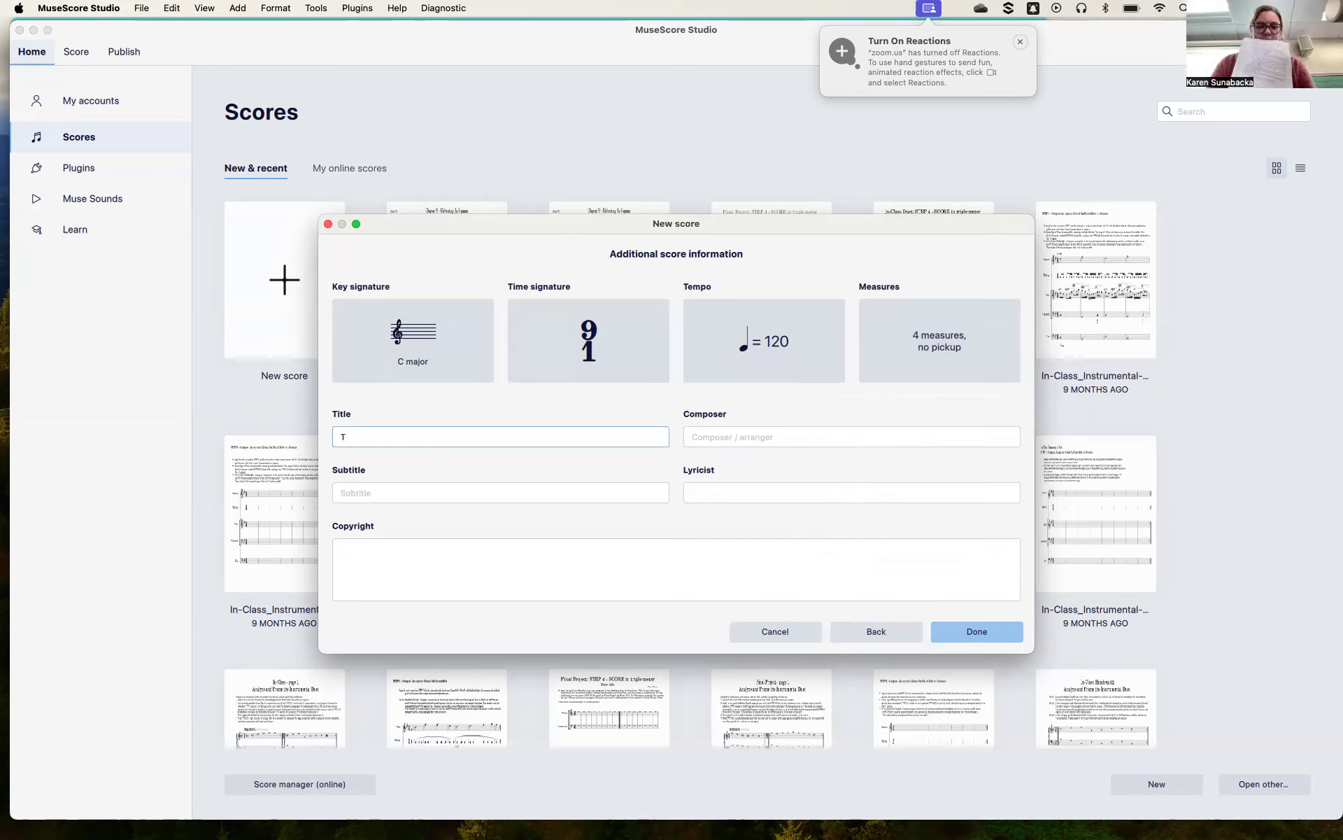
type("WA-o1")
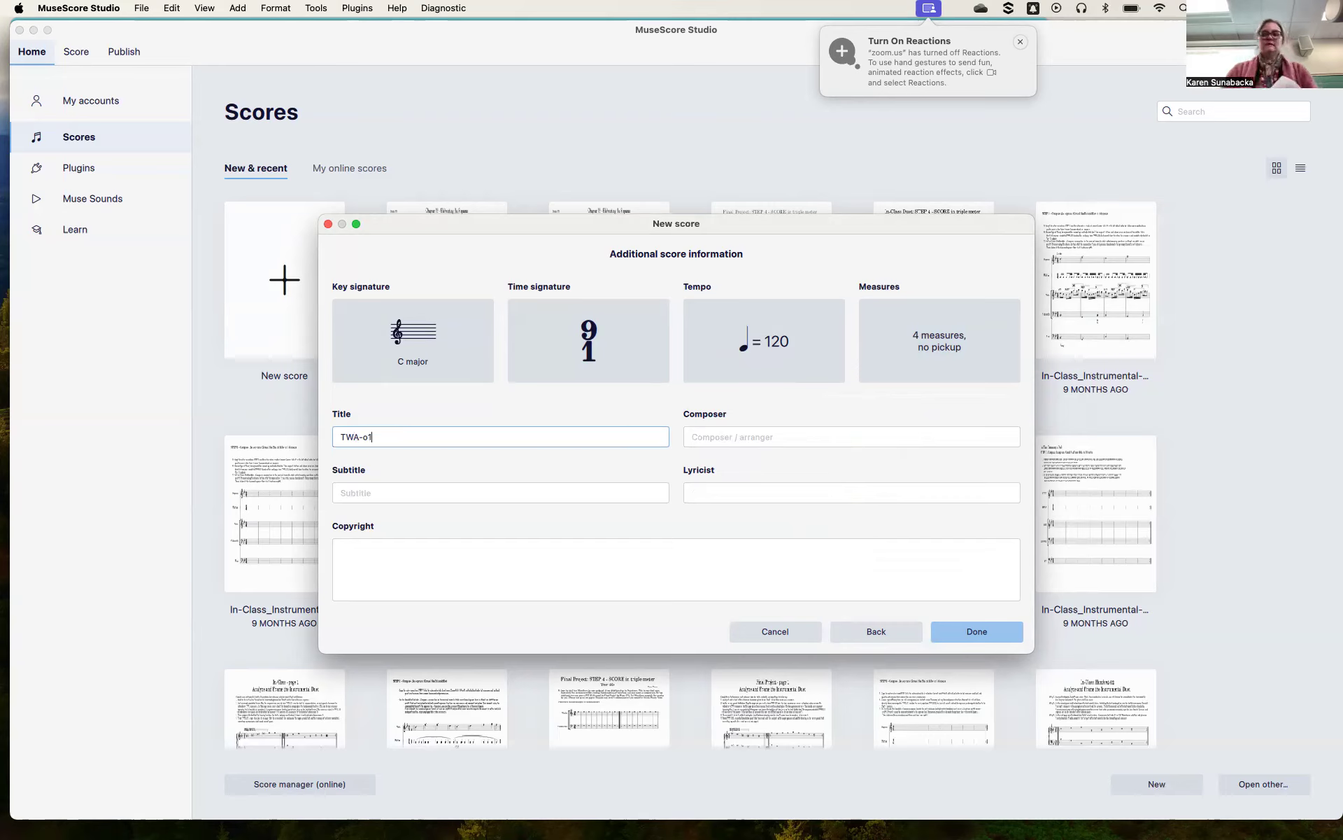
key("BackSpace")
key("BackSpace")
type("01")
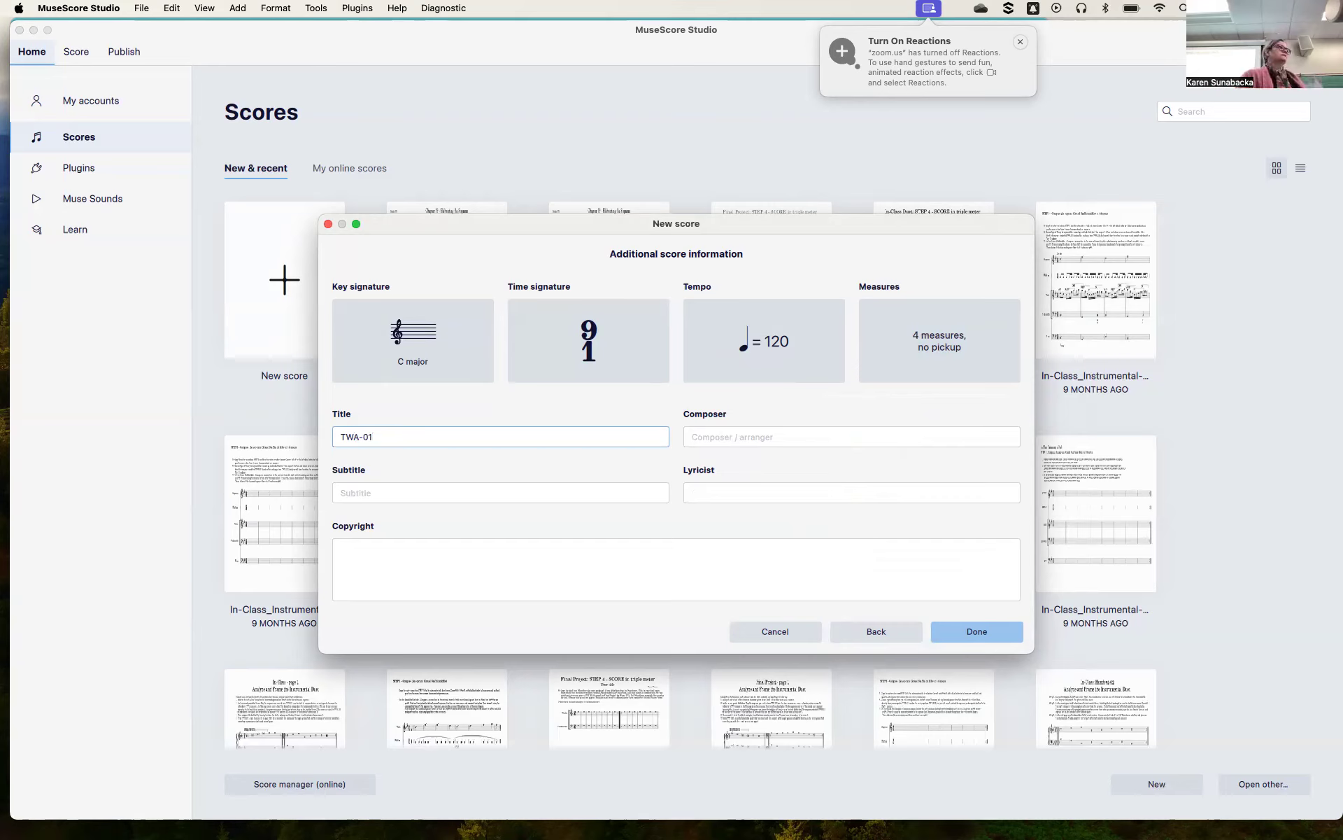
Fill in the composer field with the composer's name followed by "/Anon.".
left_click(702, 437)
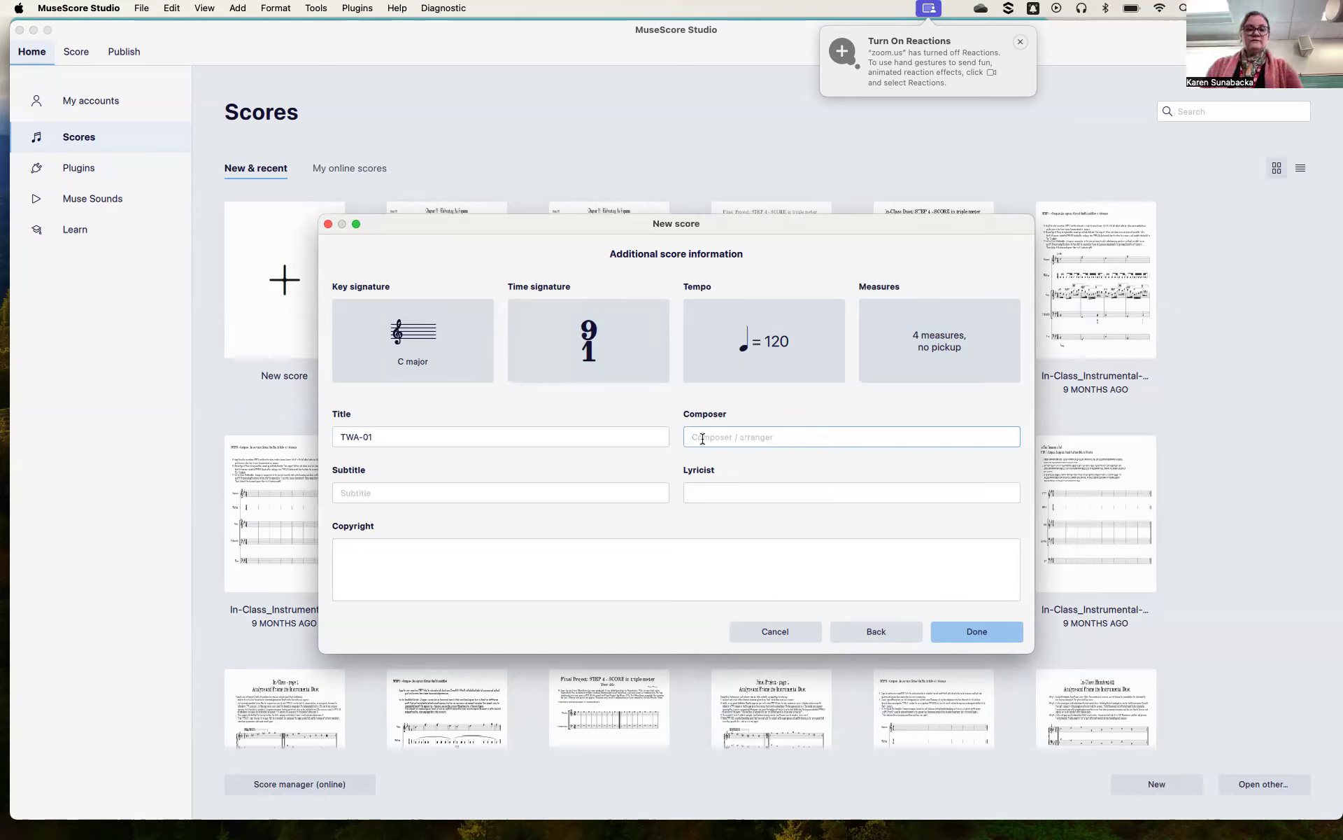
type("Fake")
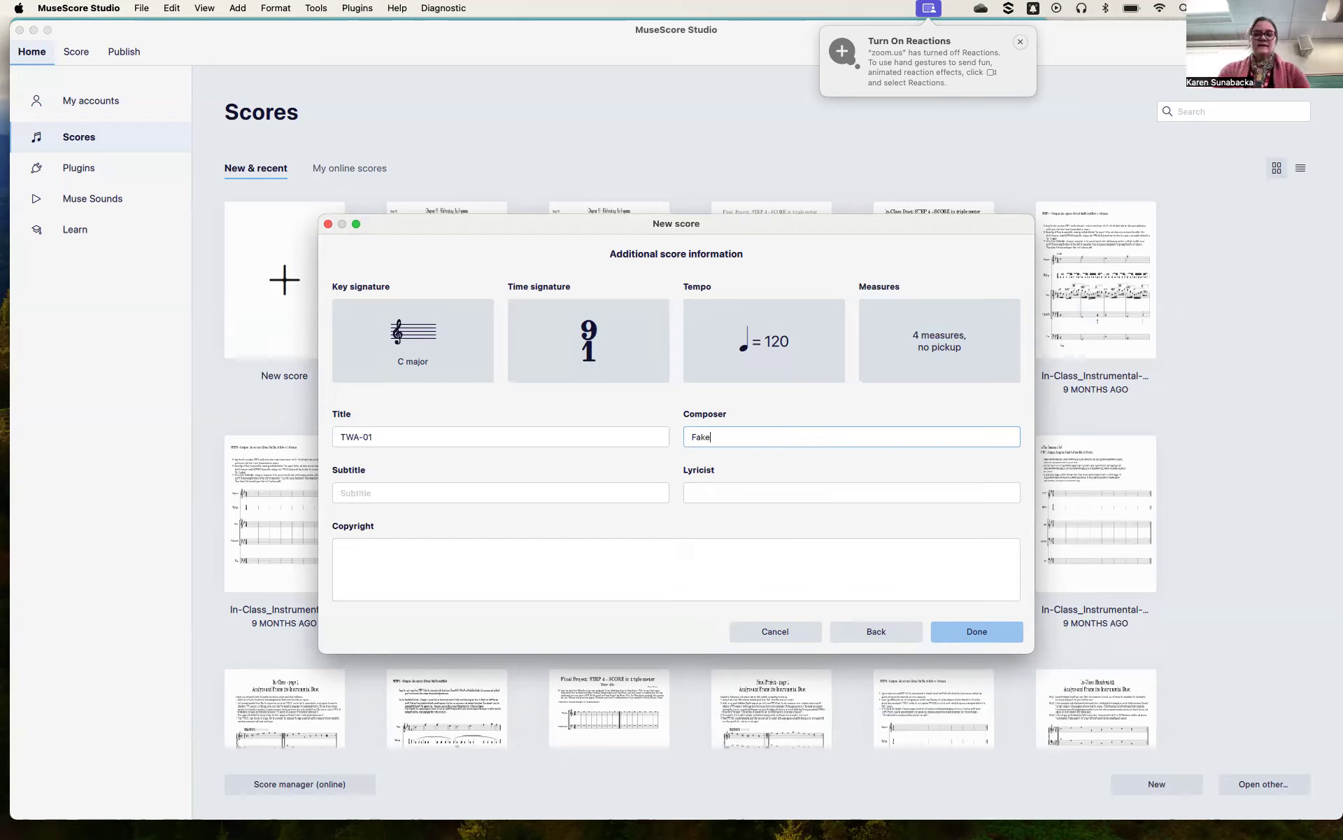
type("Silly Billy")
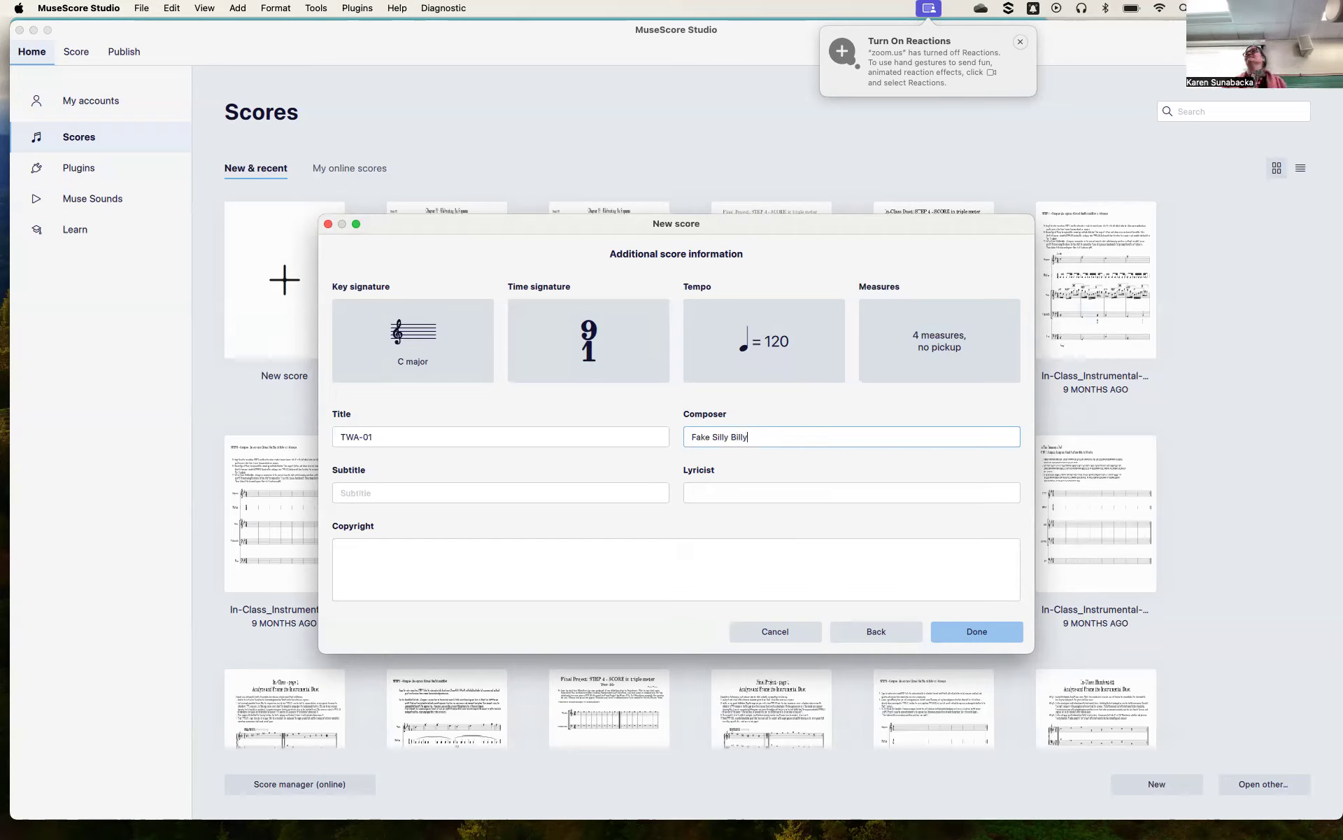
type("/Anaon")
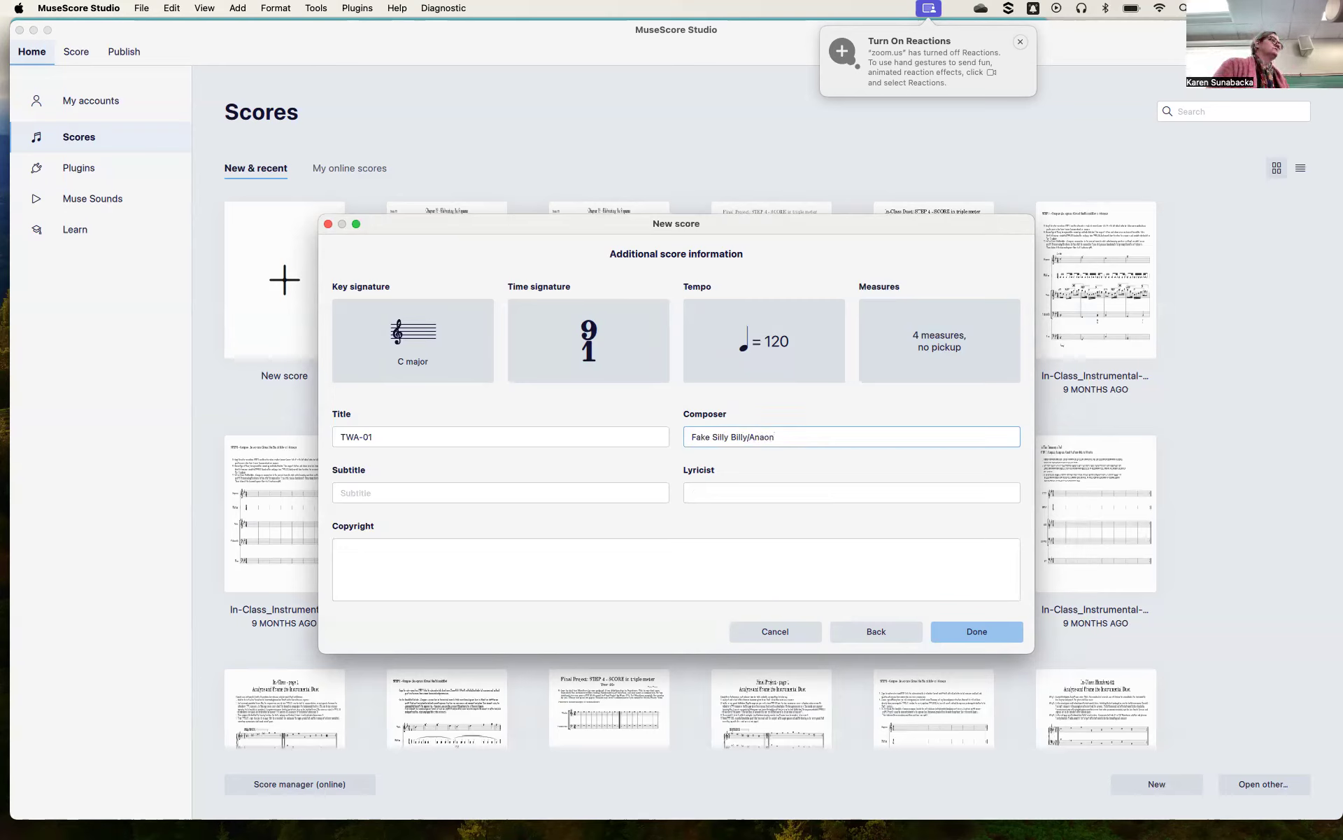
key("BackSpace")
key("BackSpace")
key("BackSpace")
type("on")
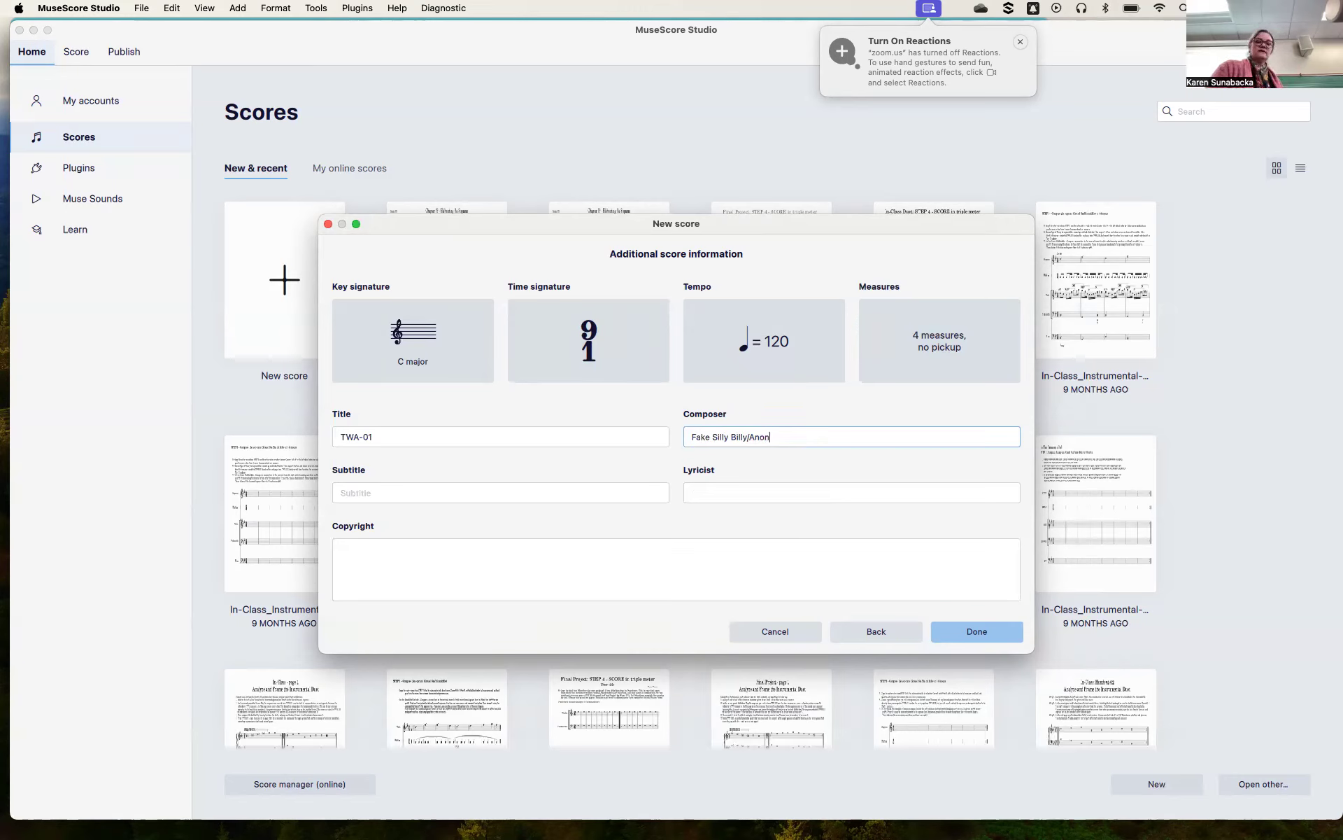
type(".")
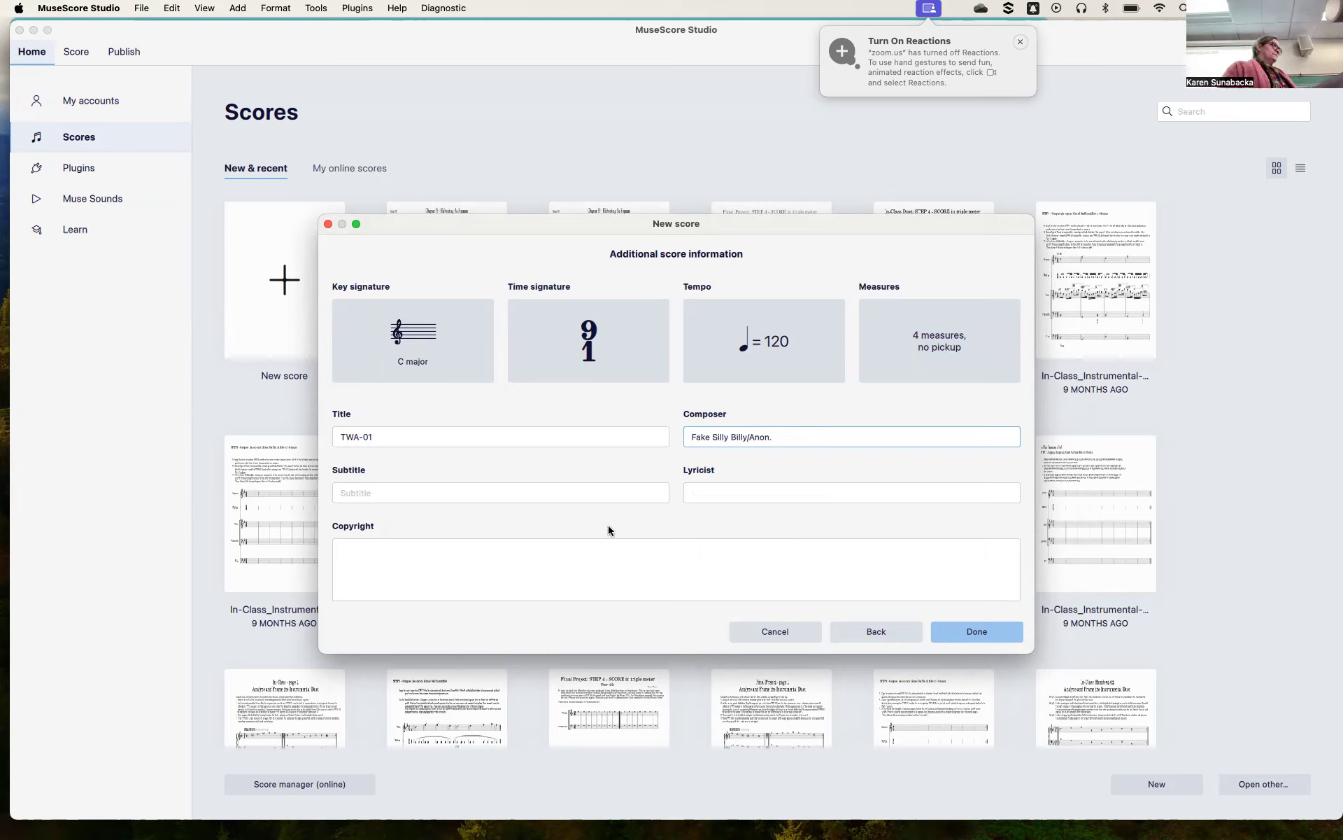
Enter "Music 270 Practice and Review" as the subtitle of the score.
left_click(552, 493)
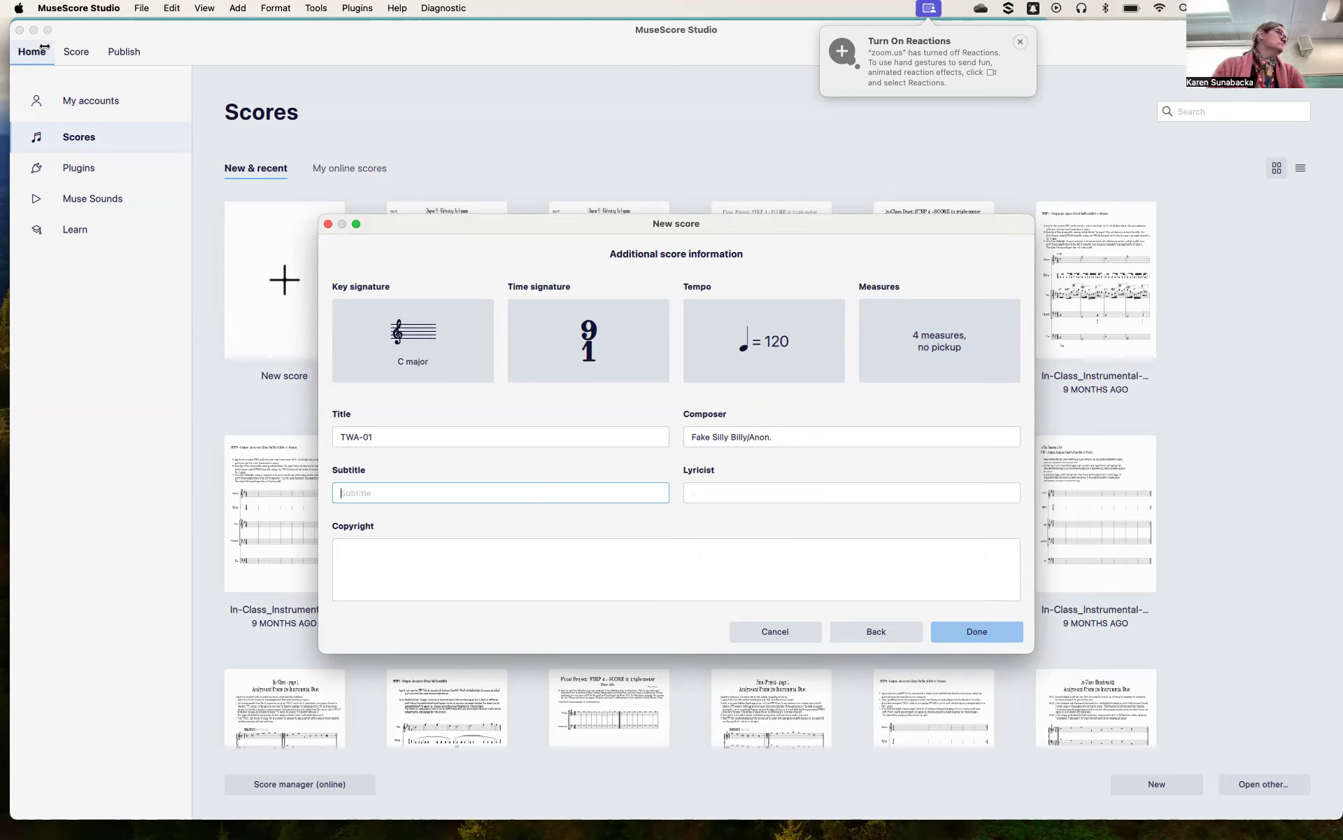
type("Music ")
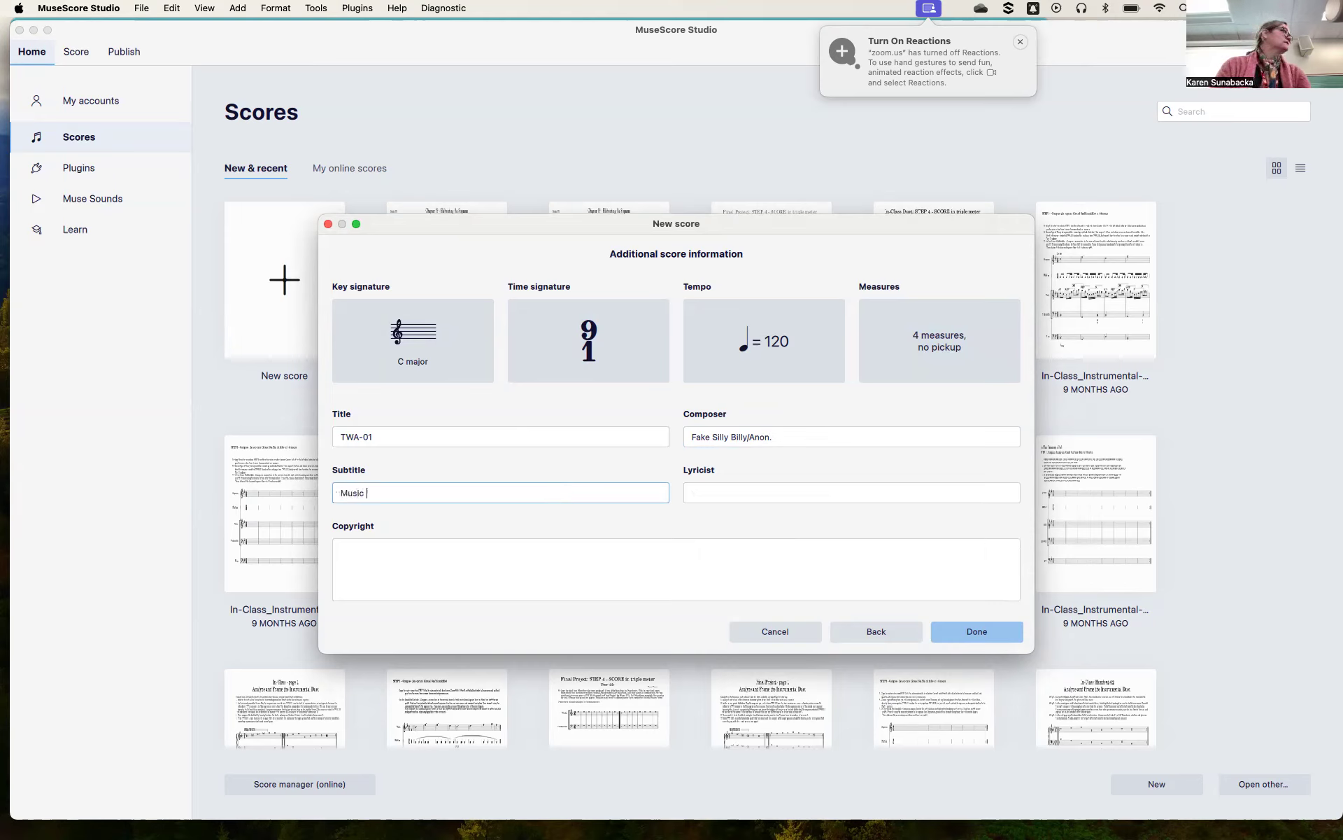
type("270 P")
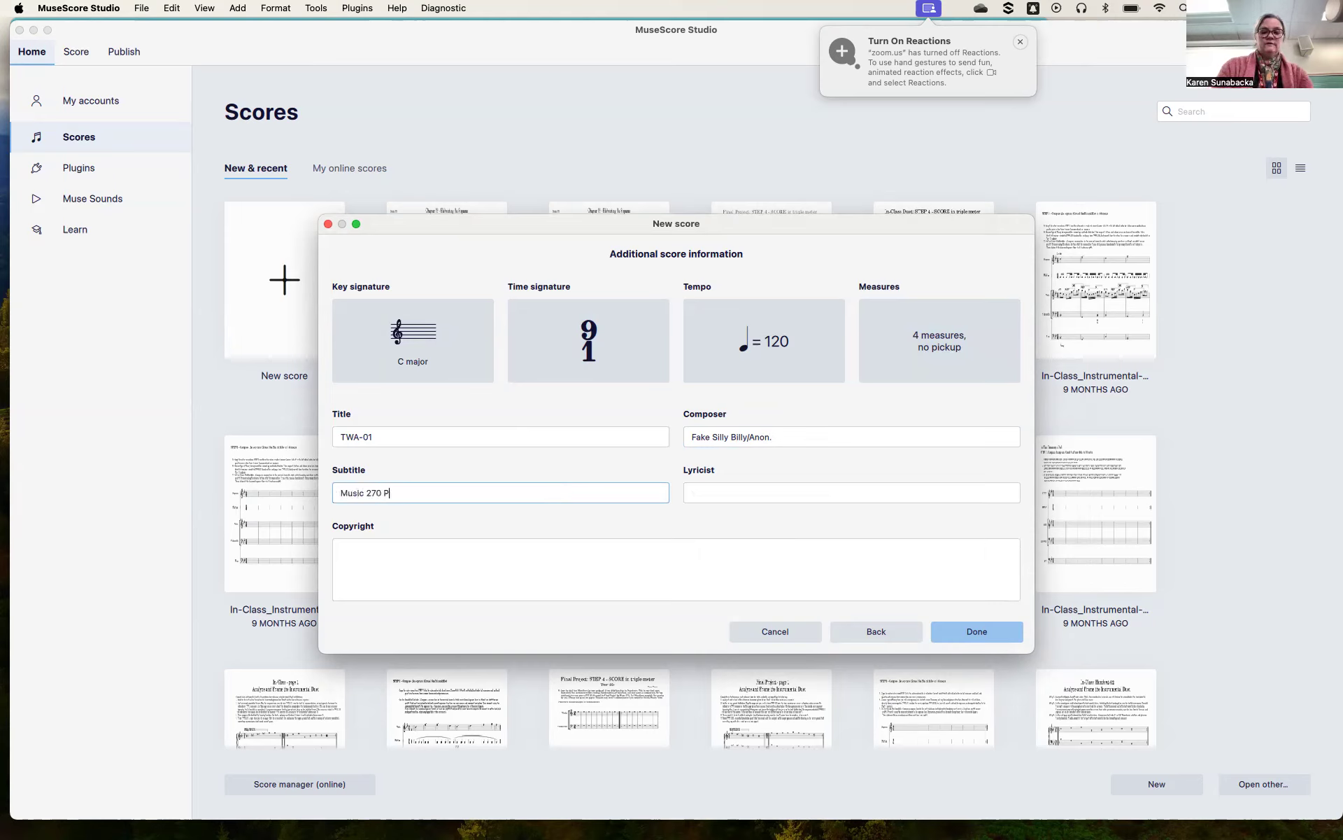
type("ractice and R")
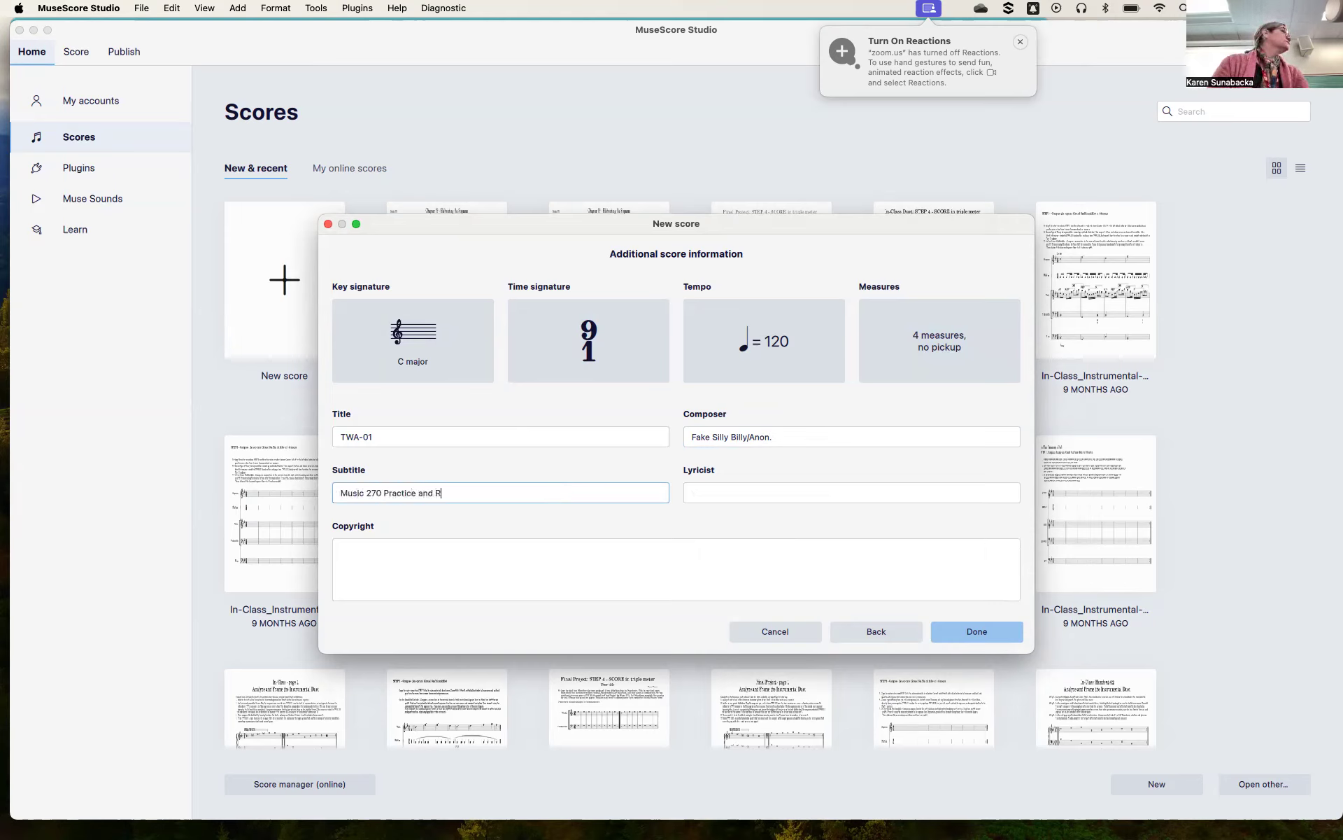
type("eview")
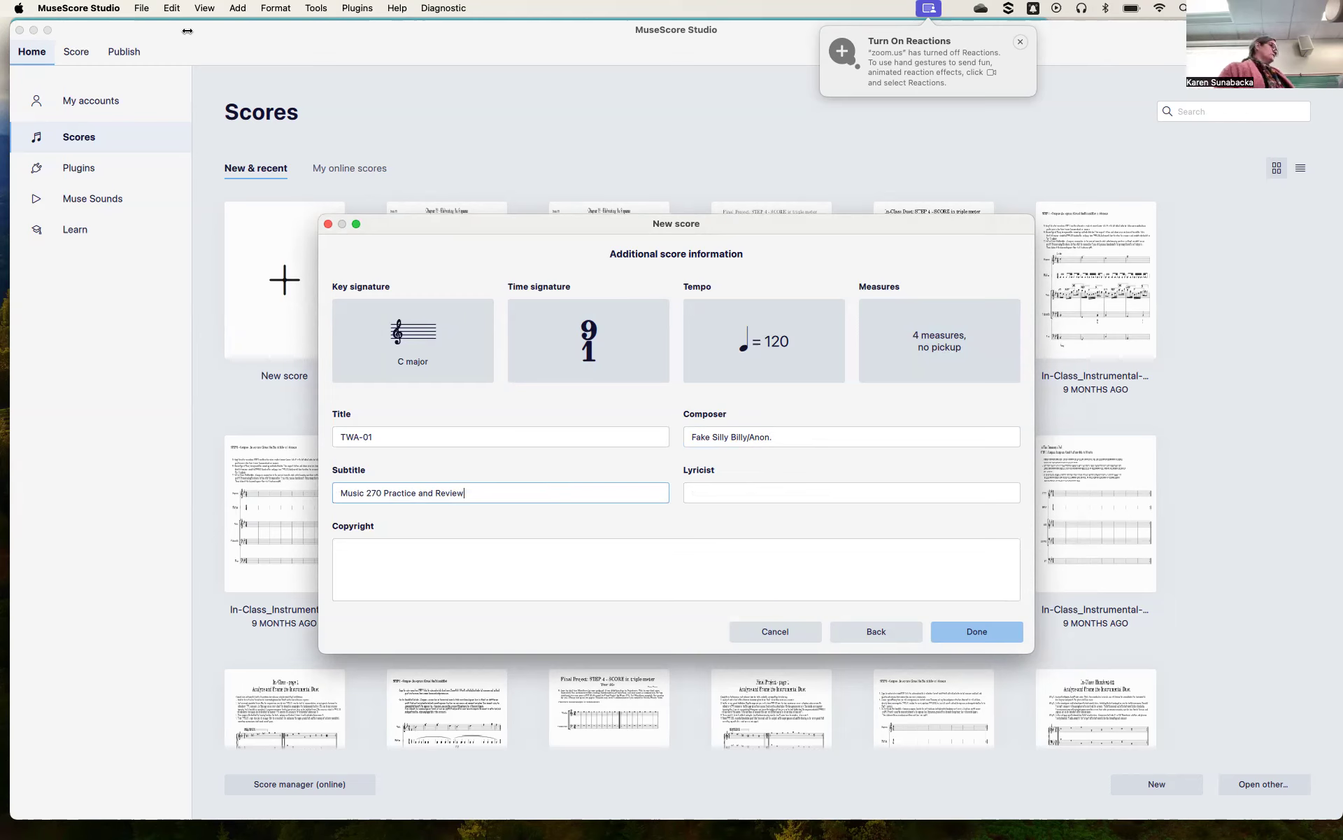
Fill in the copyright field with the copyright holder's name.
left_click(414, 552)
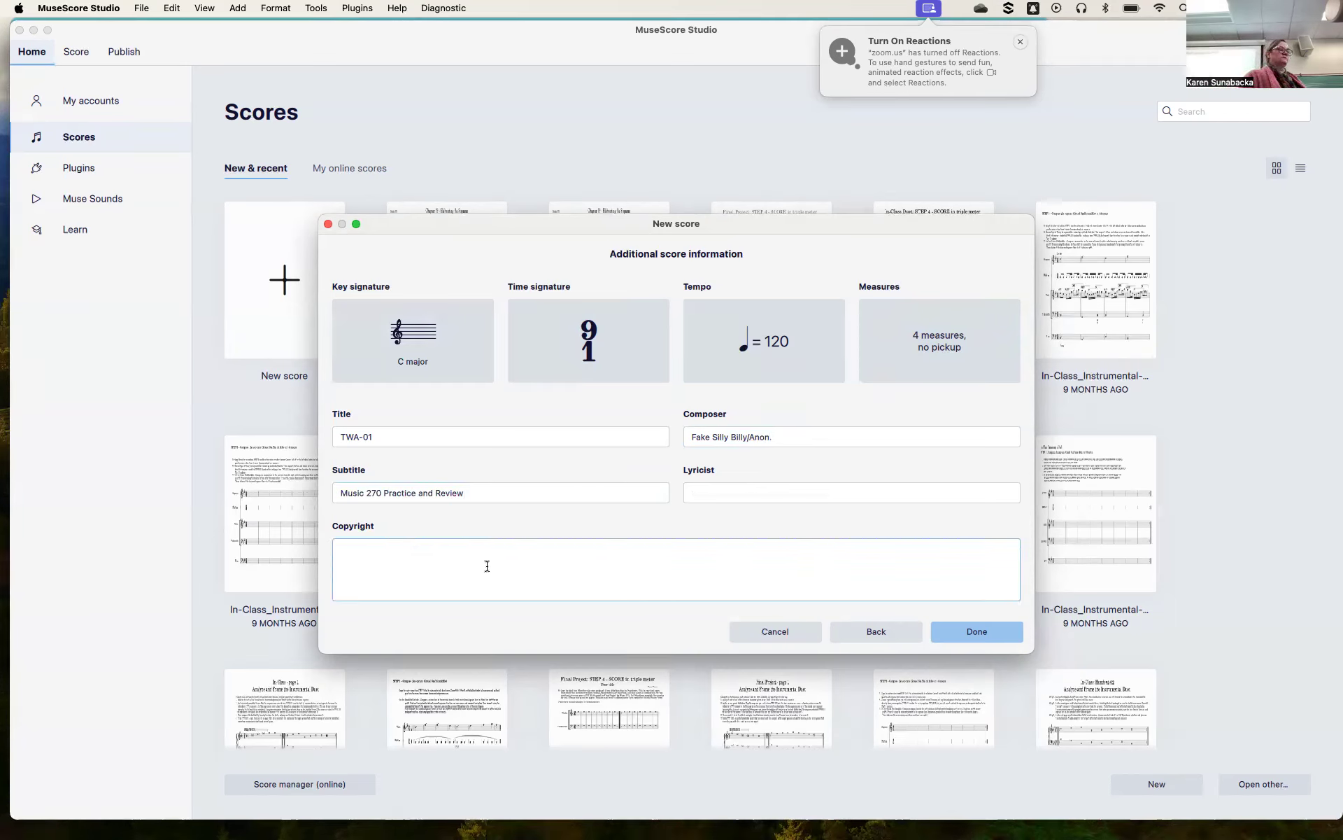
type("Fake Silly Billy")
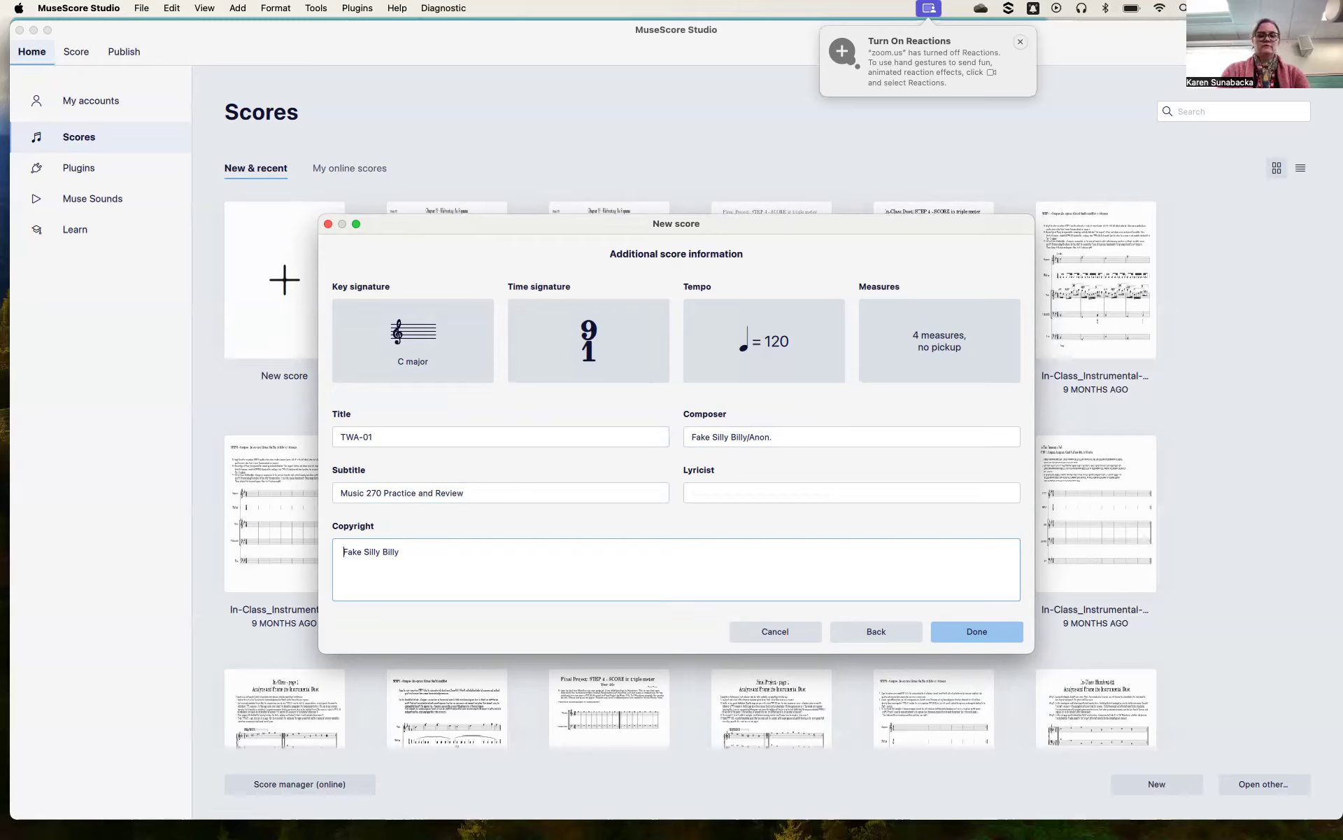
type("(C)")
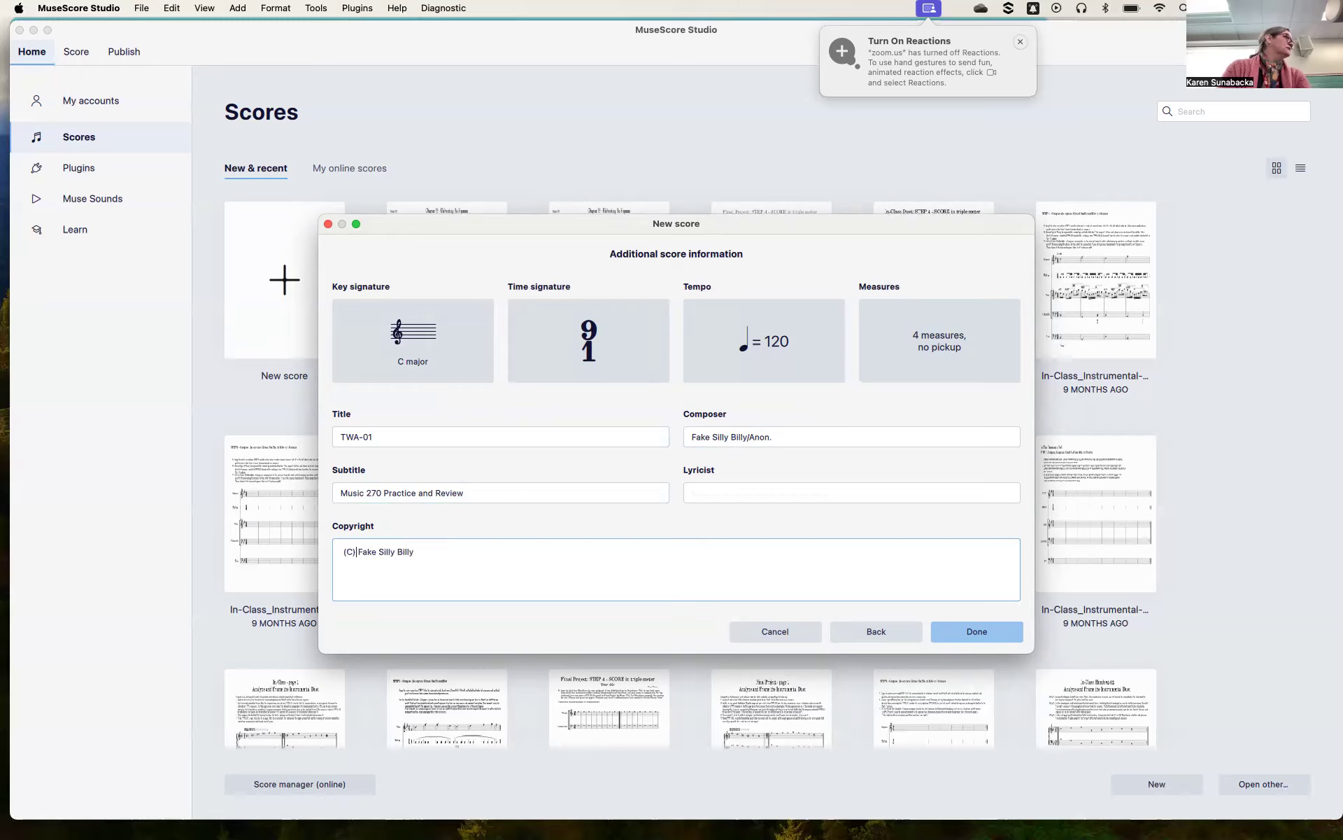
key("BackSpace")
key("BackSpace")
key("BackSpace")
key("BackSpace")
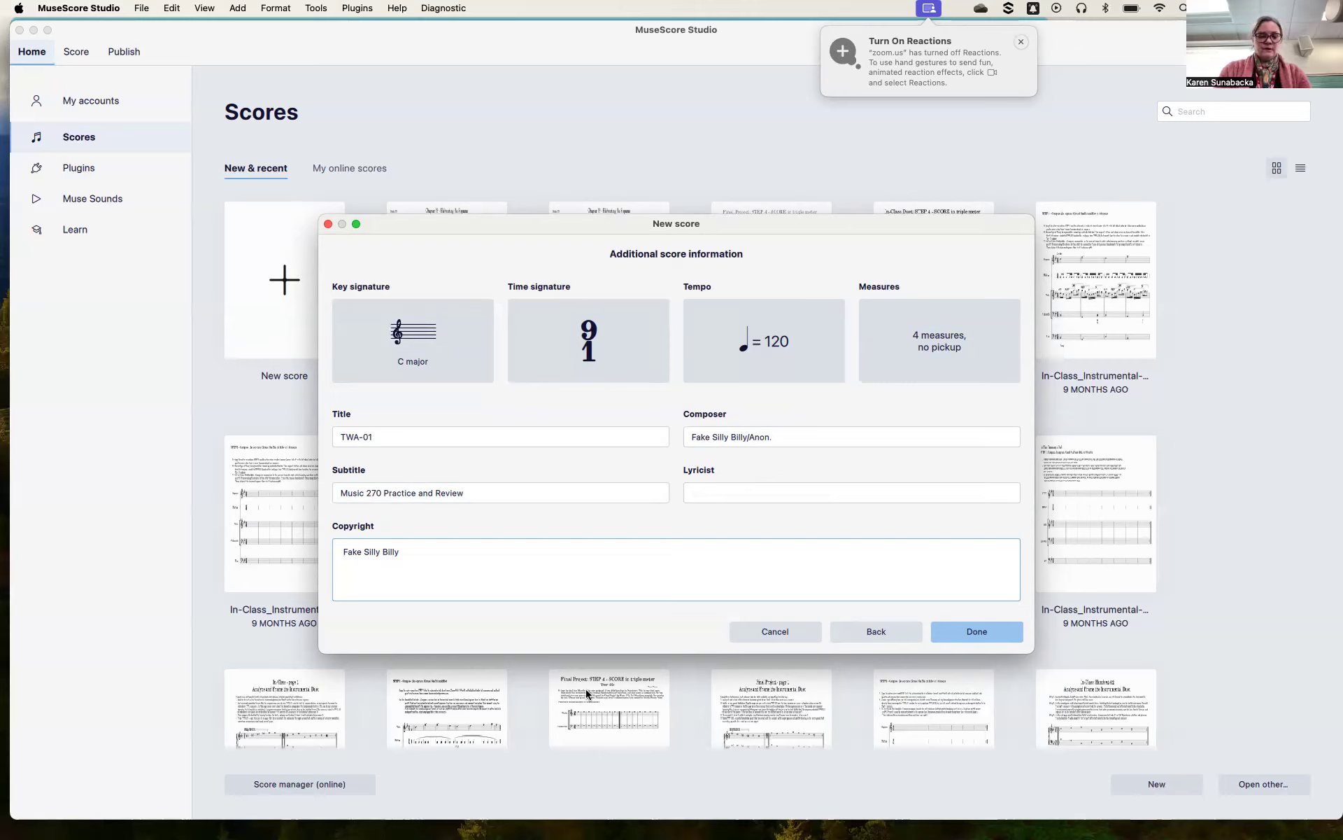
Insert the © symbol in front of the name in the copyright text and finish creating the score.
type("©")
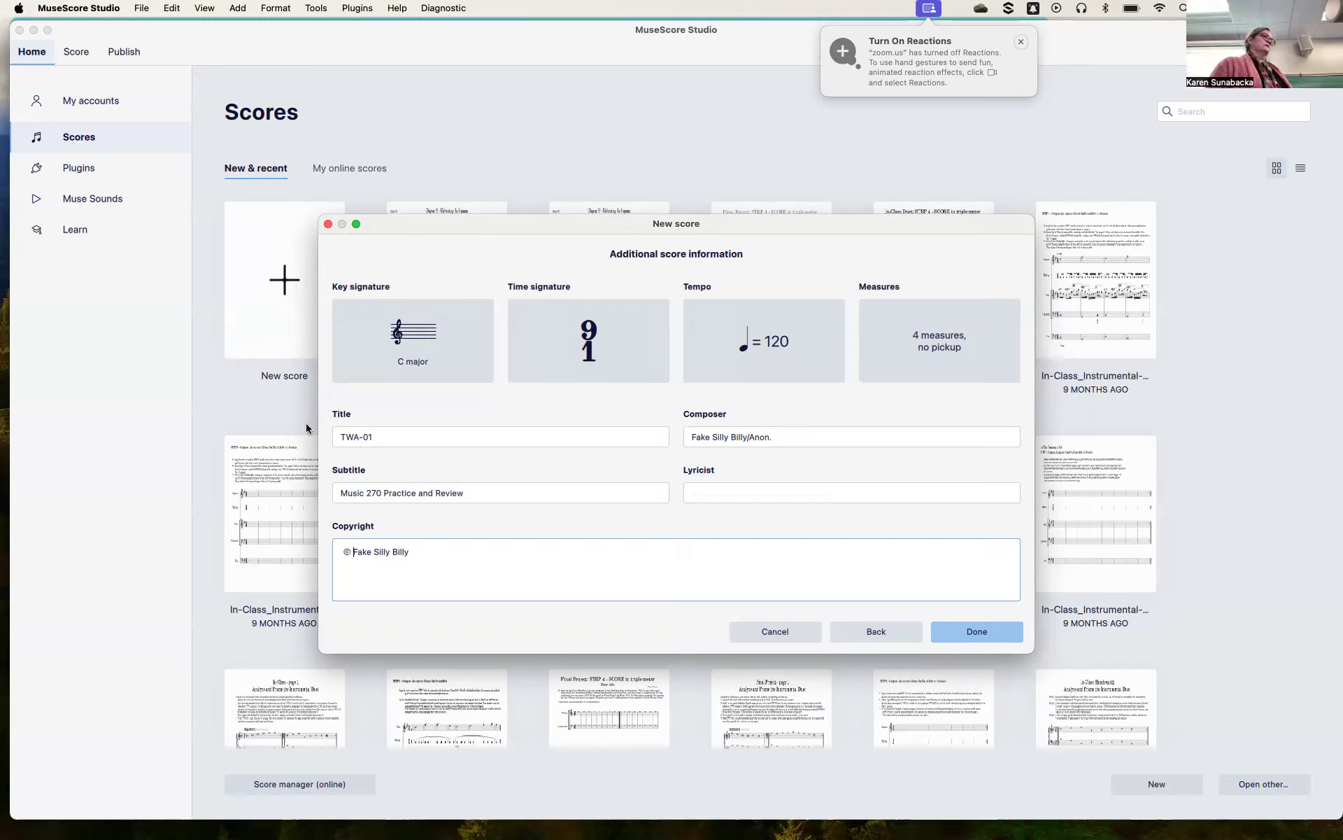
left_click(972, 631)
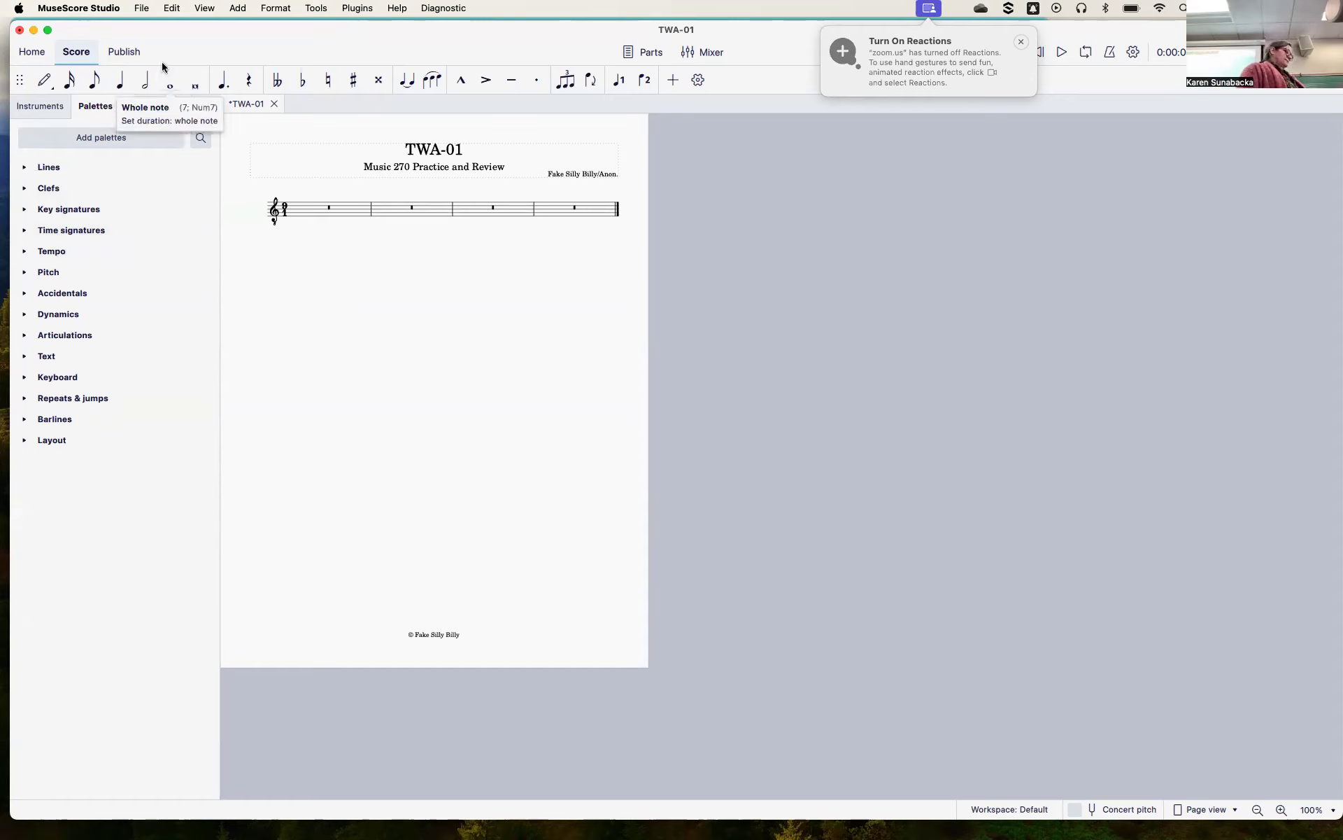
Change the score's page orientation to landscape in the page settings.
left_click(275, 8)
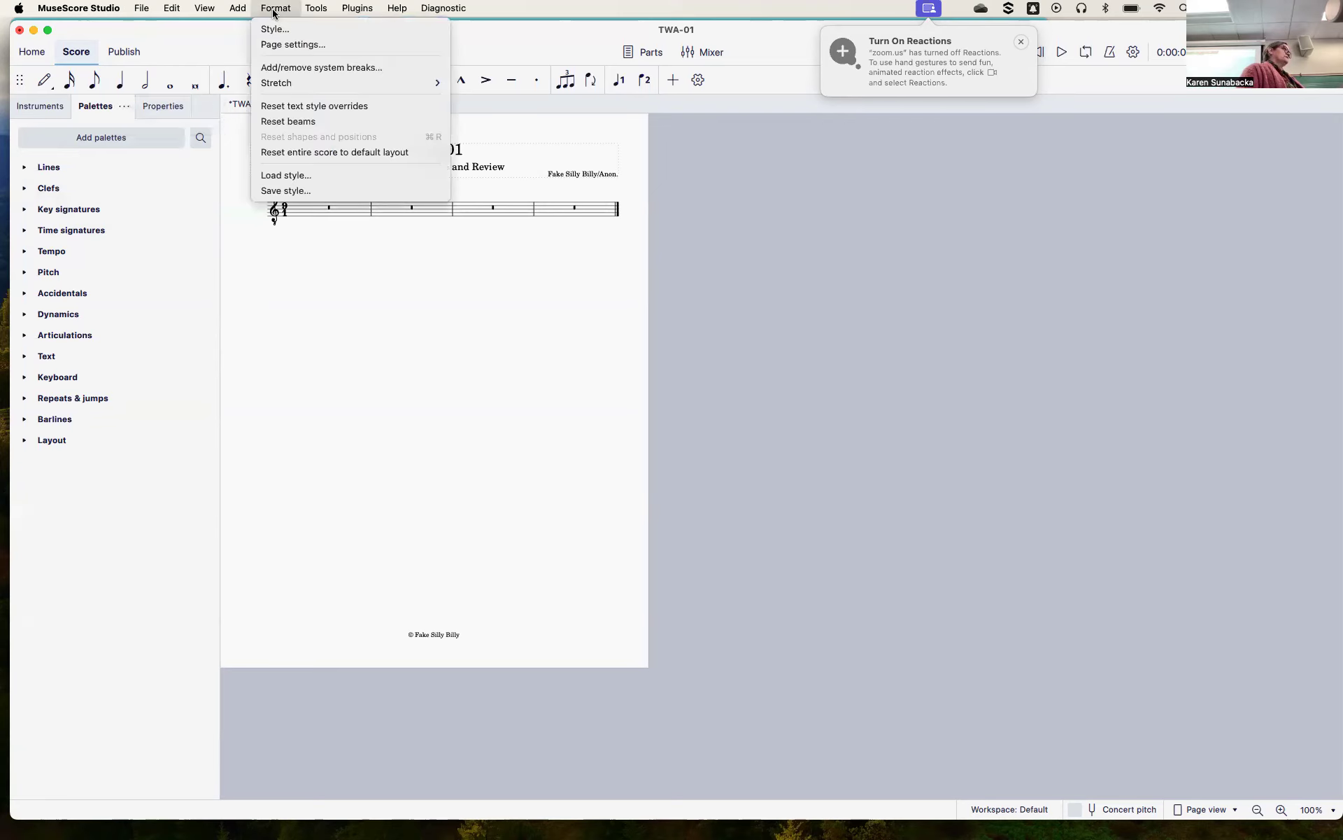
left_click(284, 46)
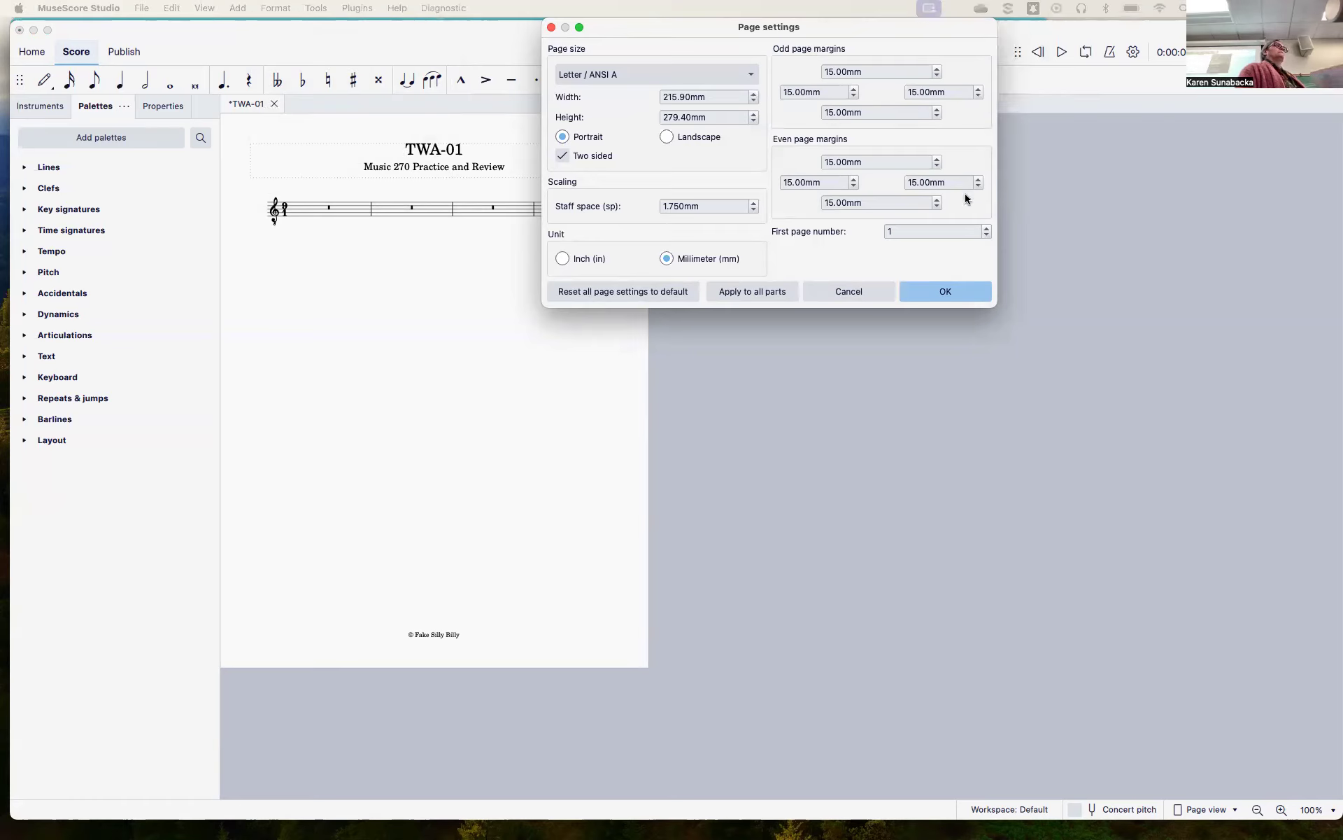
left_click_drag(896, 24, 905, 150)
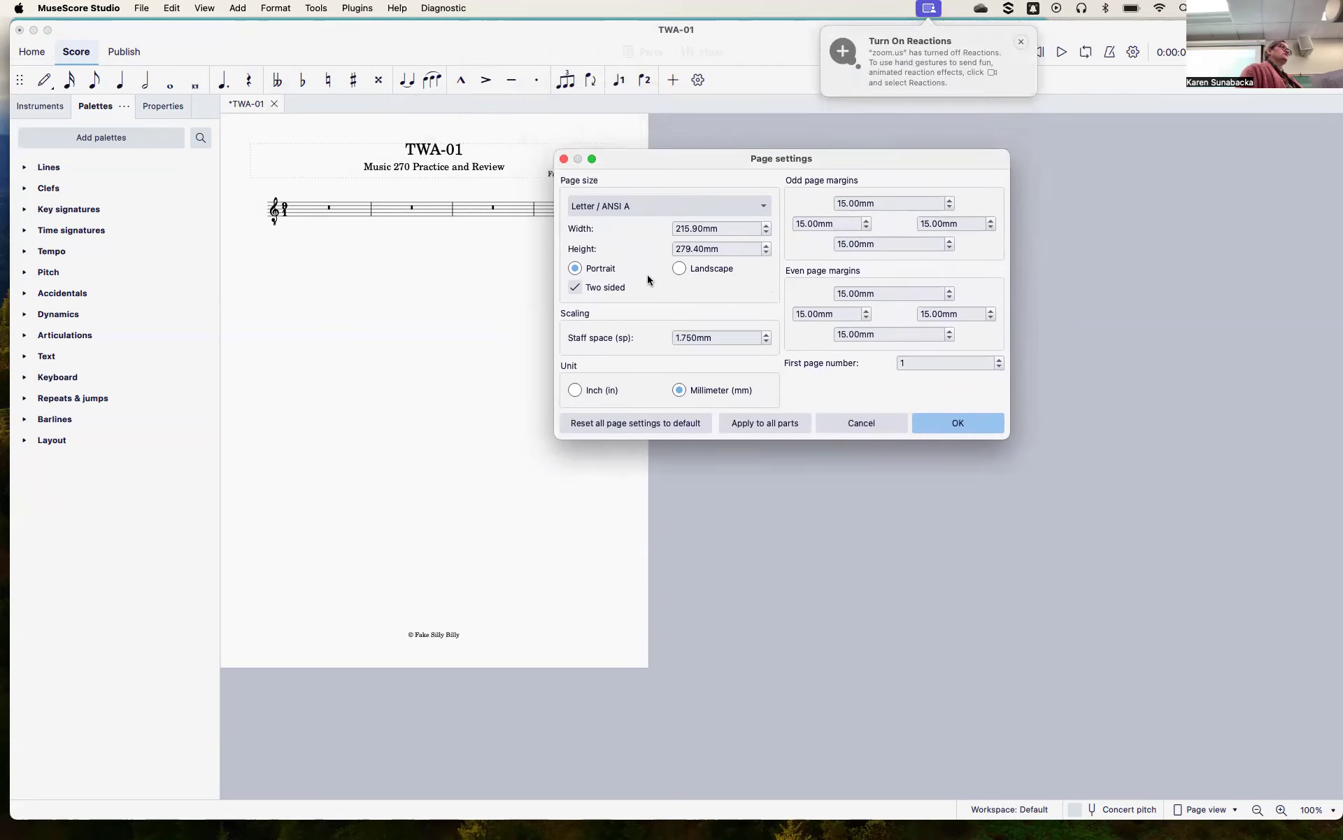
left_click(681, 266)
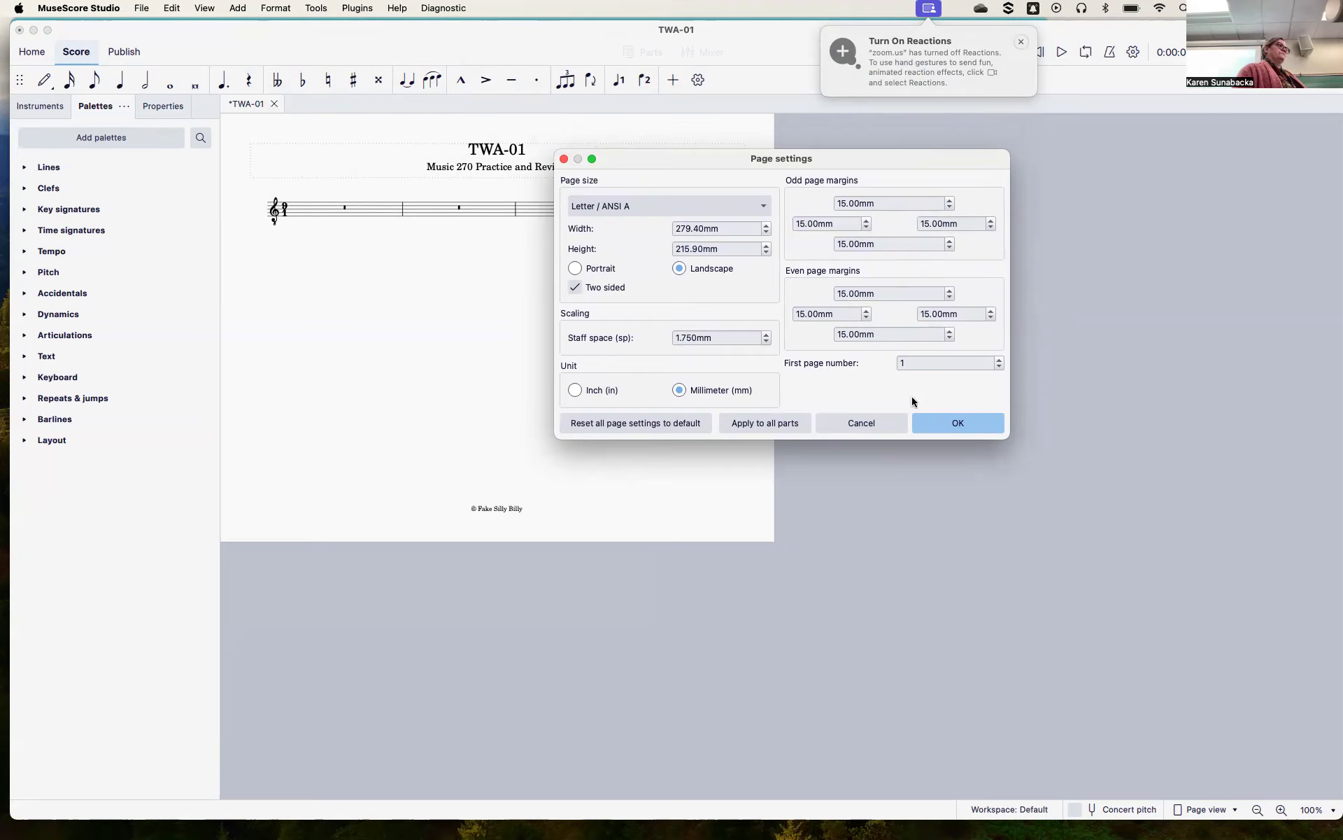
left_click(949, 424)
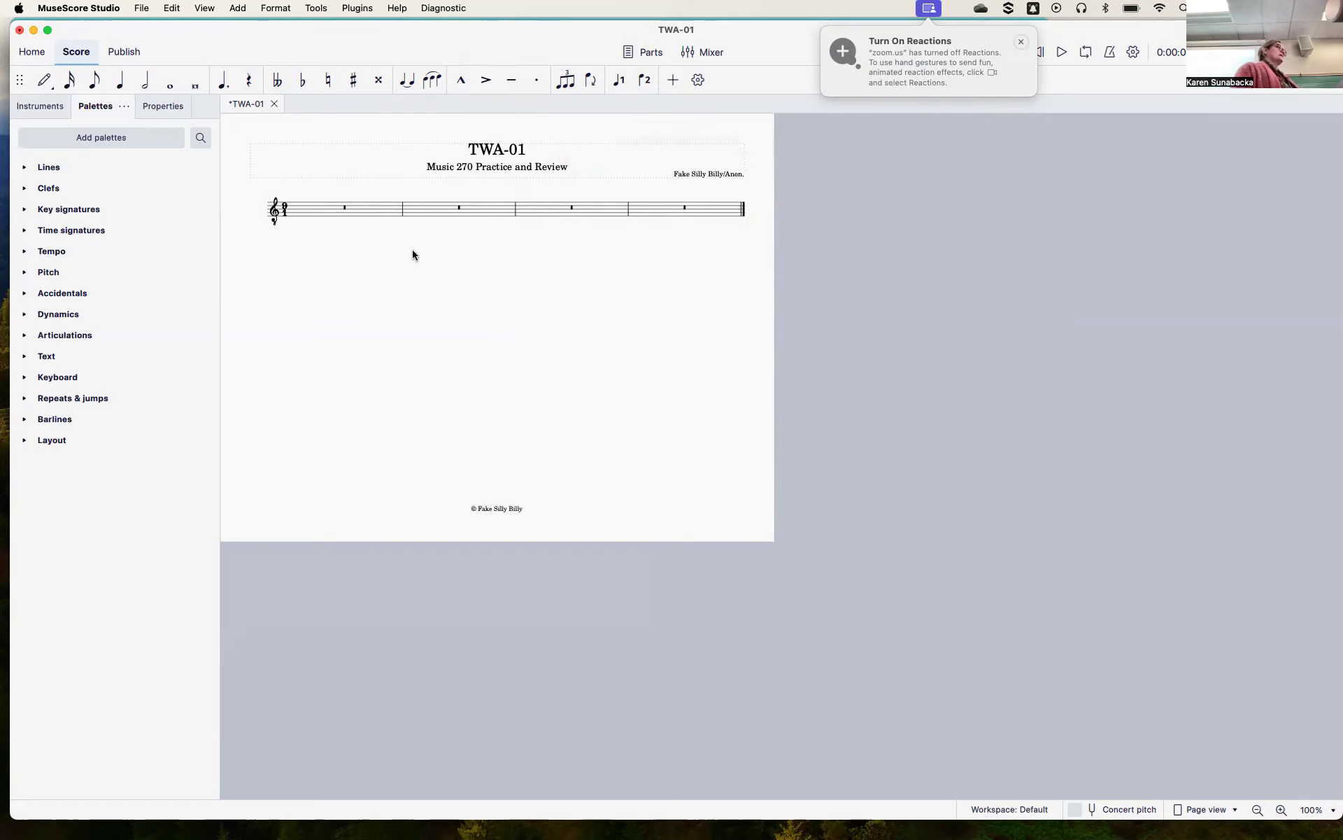
Change the opening clef of measure 1 to an alto clef and place a tenor clef at the start of measure 2.
left_click(346, 209)
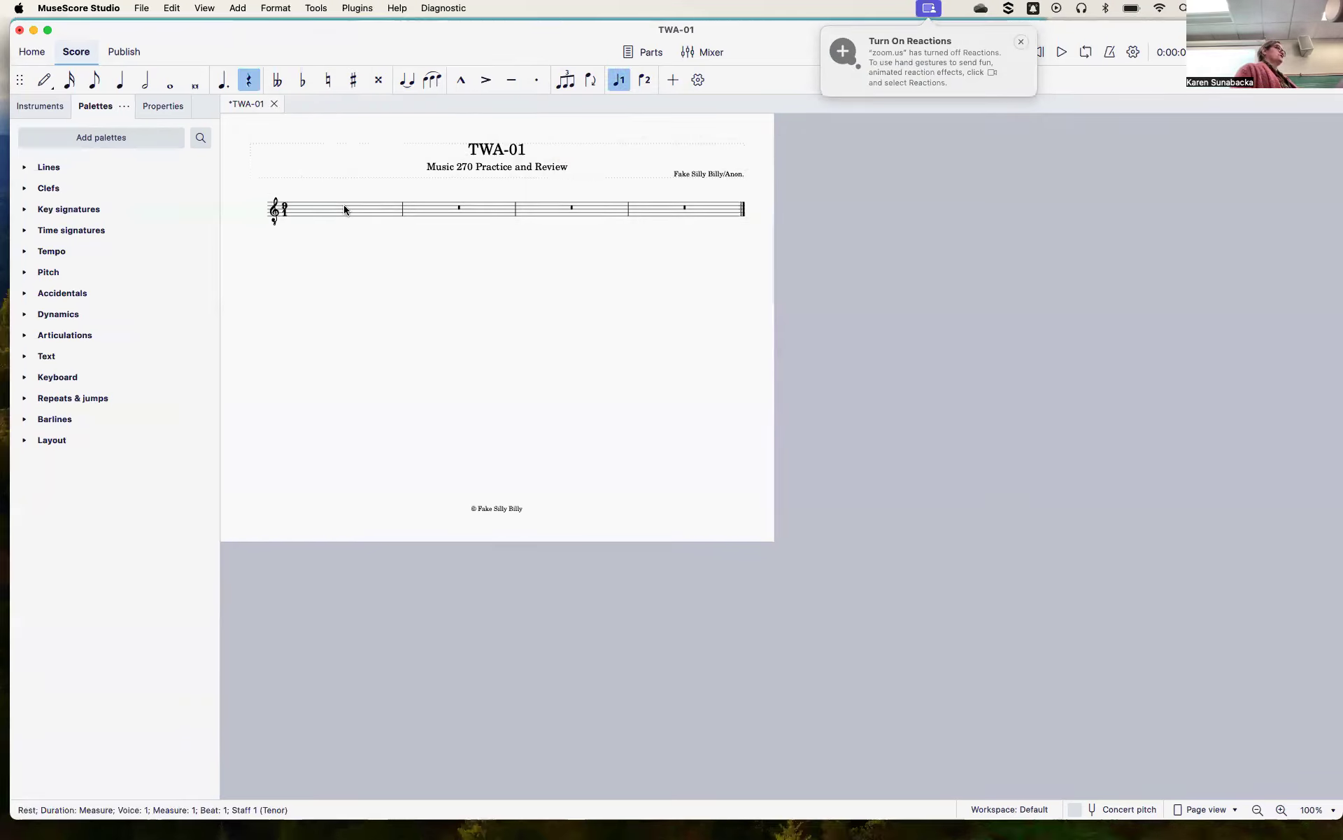
left_click(303, 213)
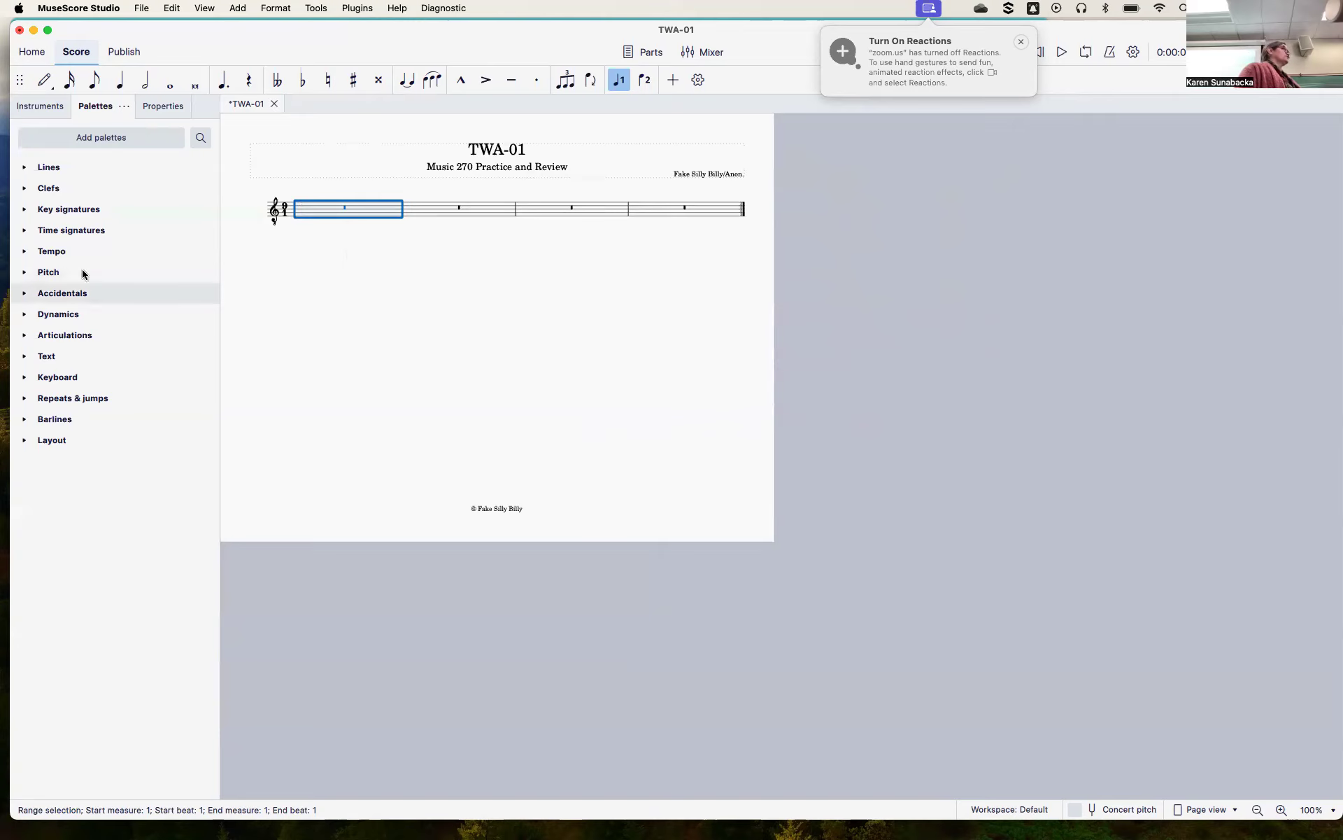
left_click(25, 189)
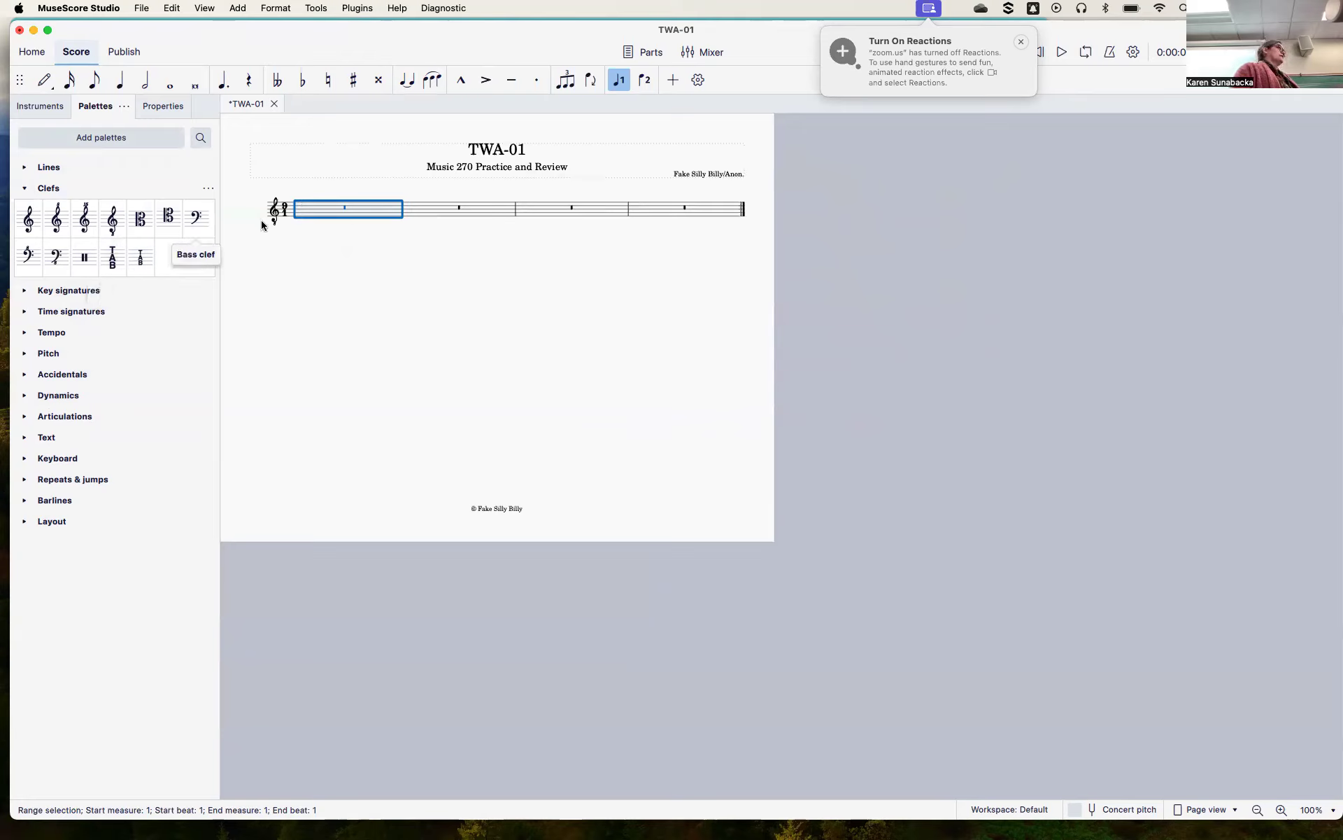
left_click(143, 222)
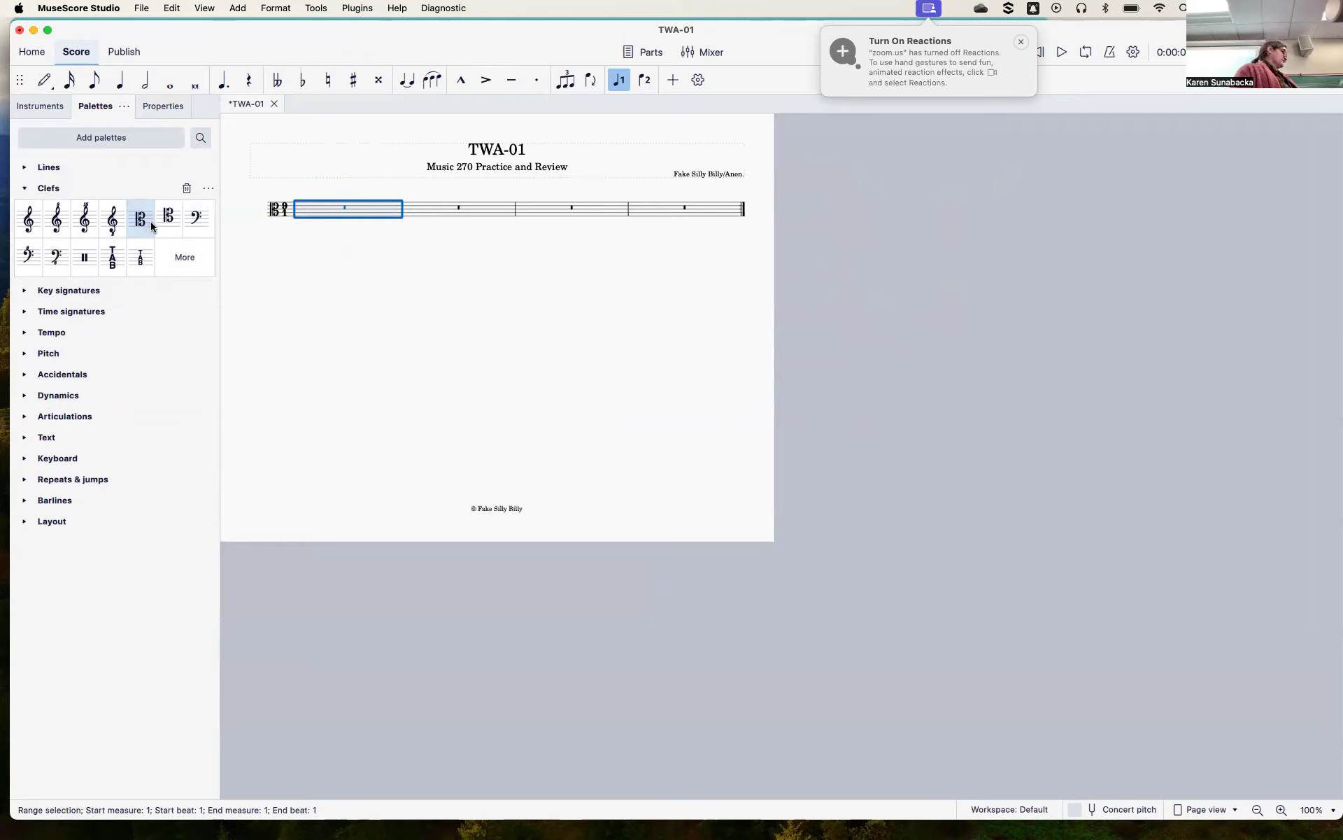
left_click_drag(171, 218, 426, 204)
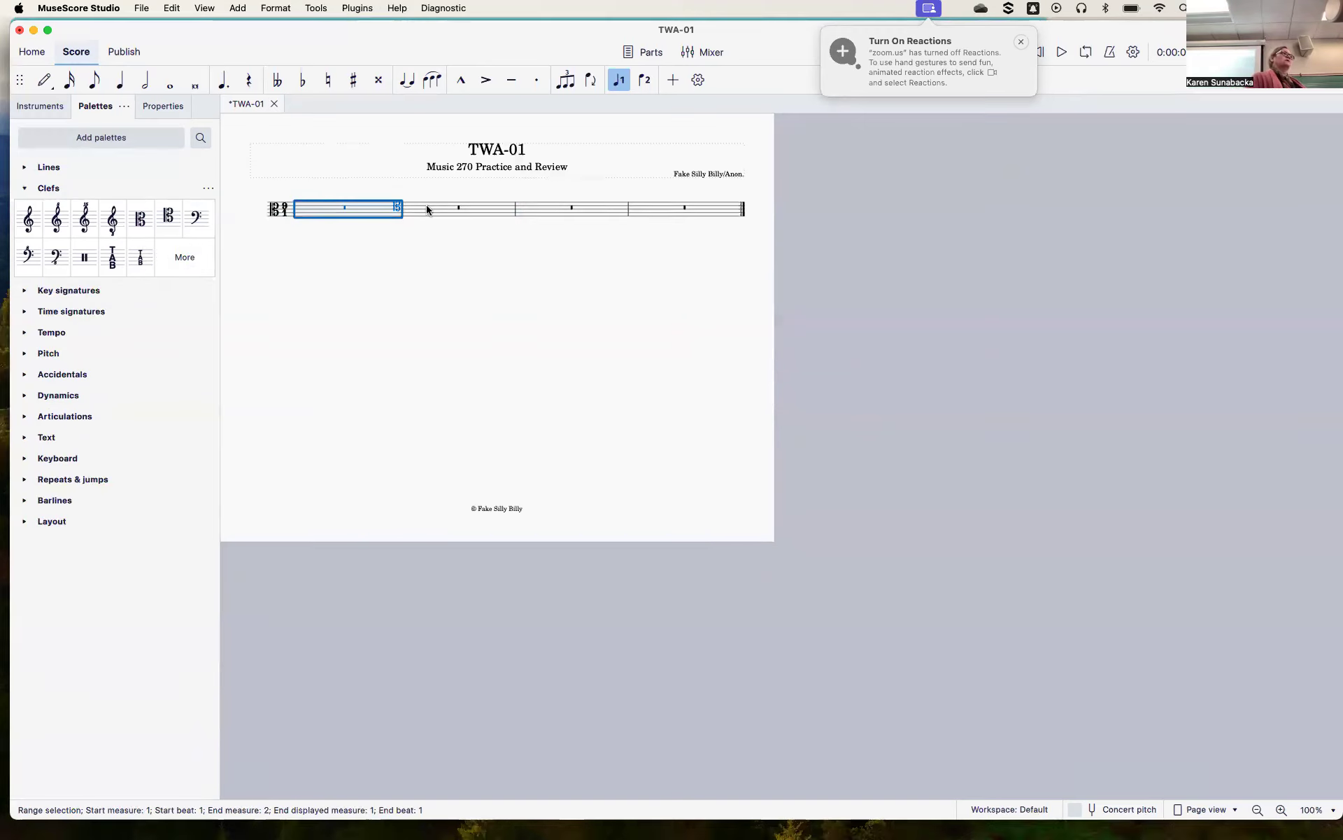
left_click(427, 208)
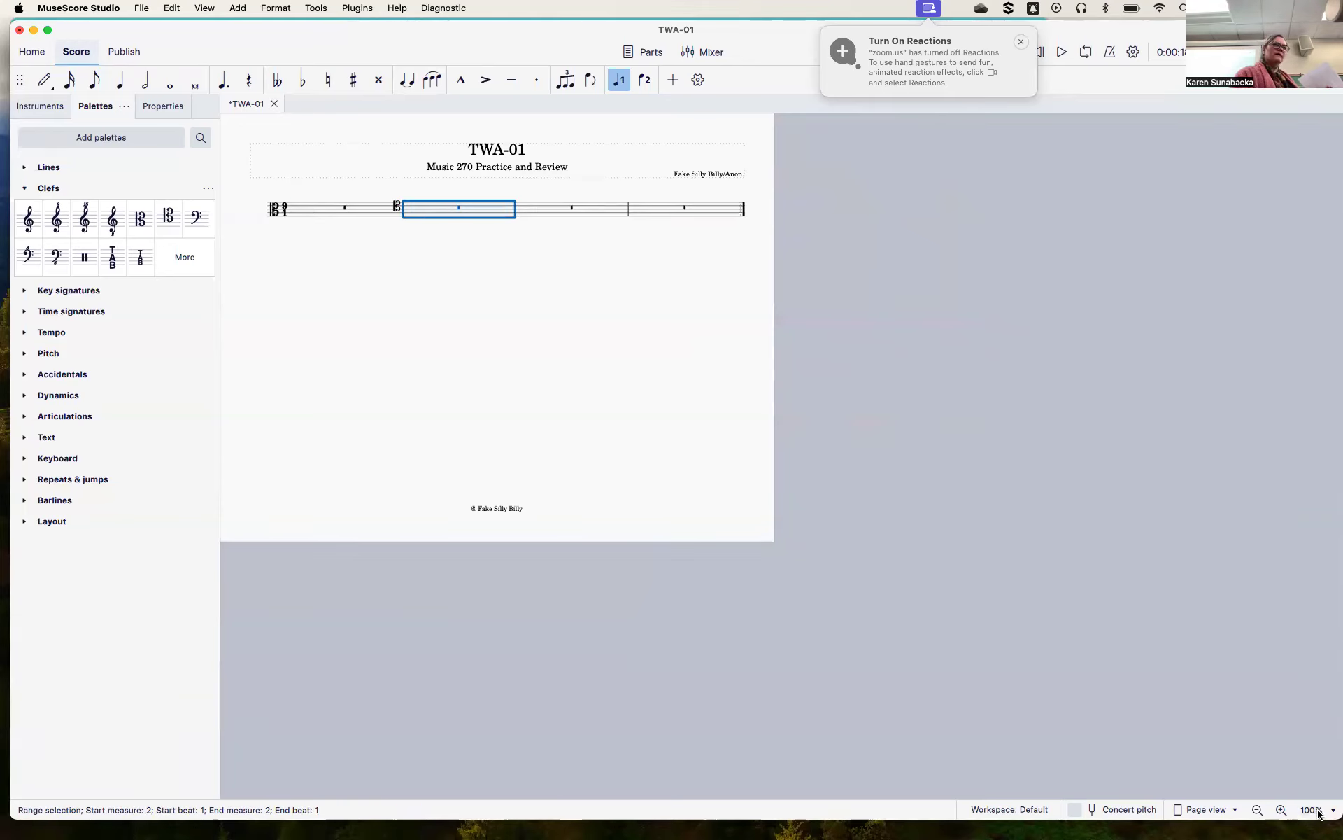
Add a bass clef and a 4/4 time signature at the start of measure 3.
left_click(1281, 810)
left_click(1282, 810)
scroll(883, 604, "left", 5)
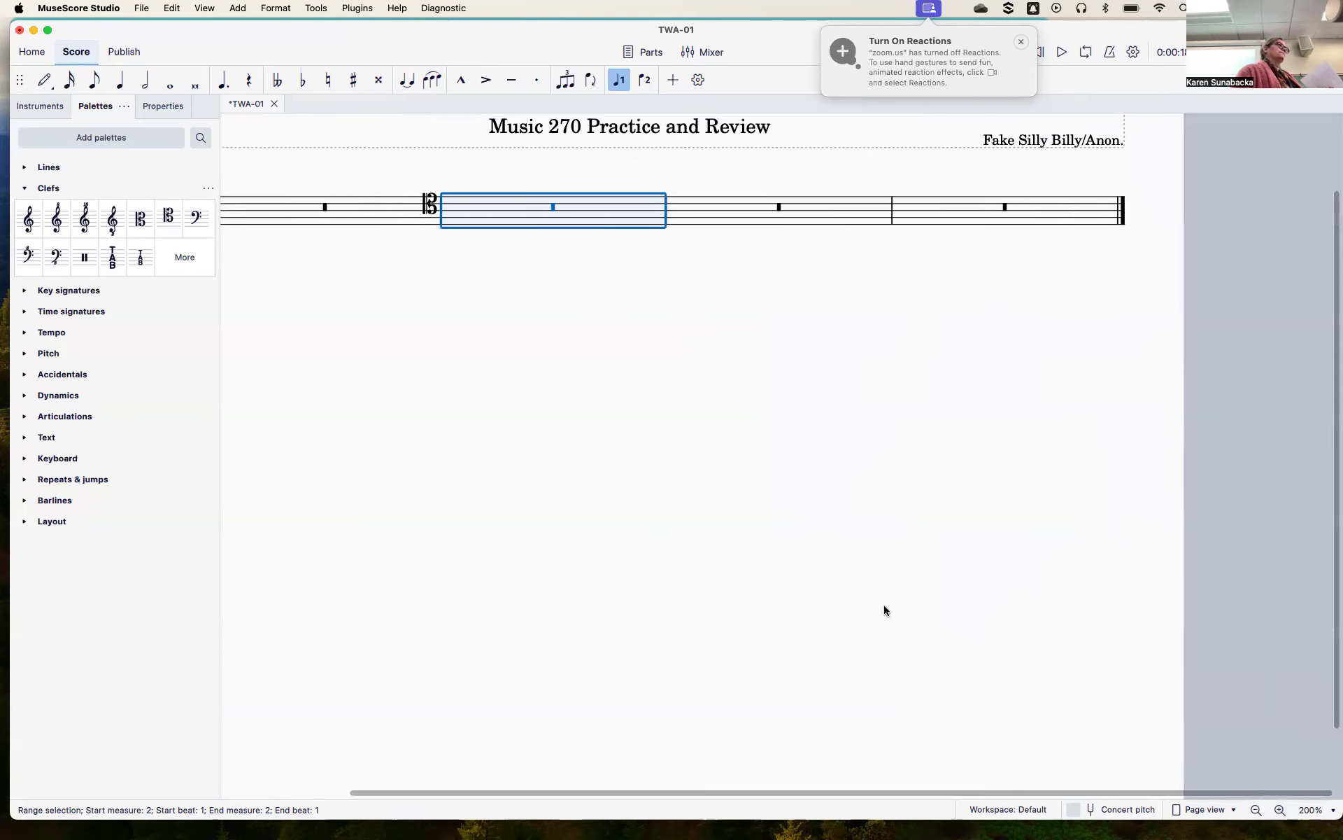
scroll(884, 604, "up", 2)
scroll(883, 610, "left", 2)
scroll(884, 609, "up", 1)
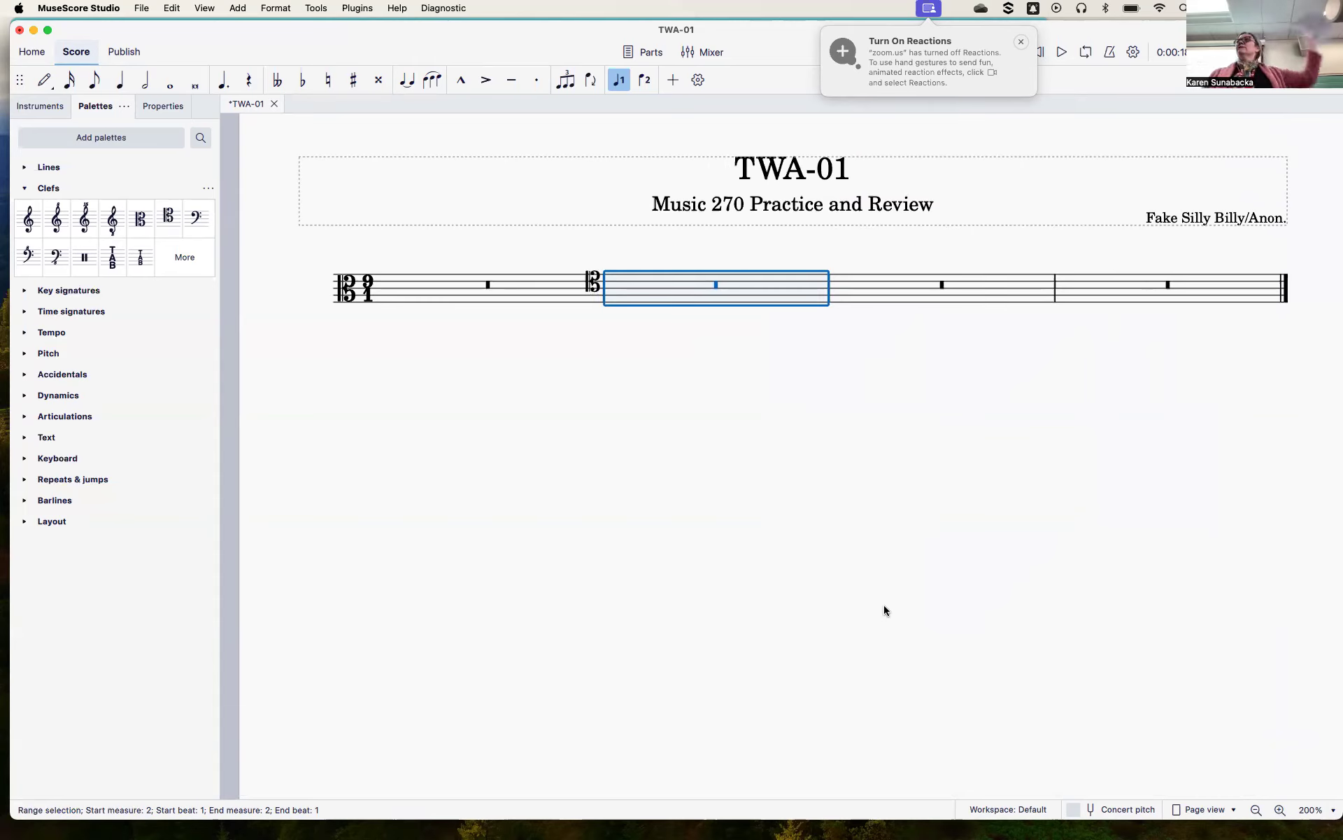
left_click(910, 291)
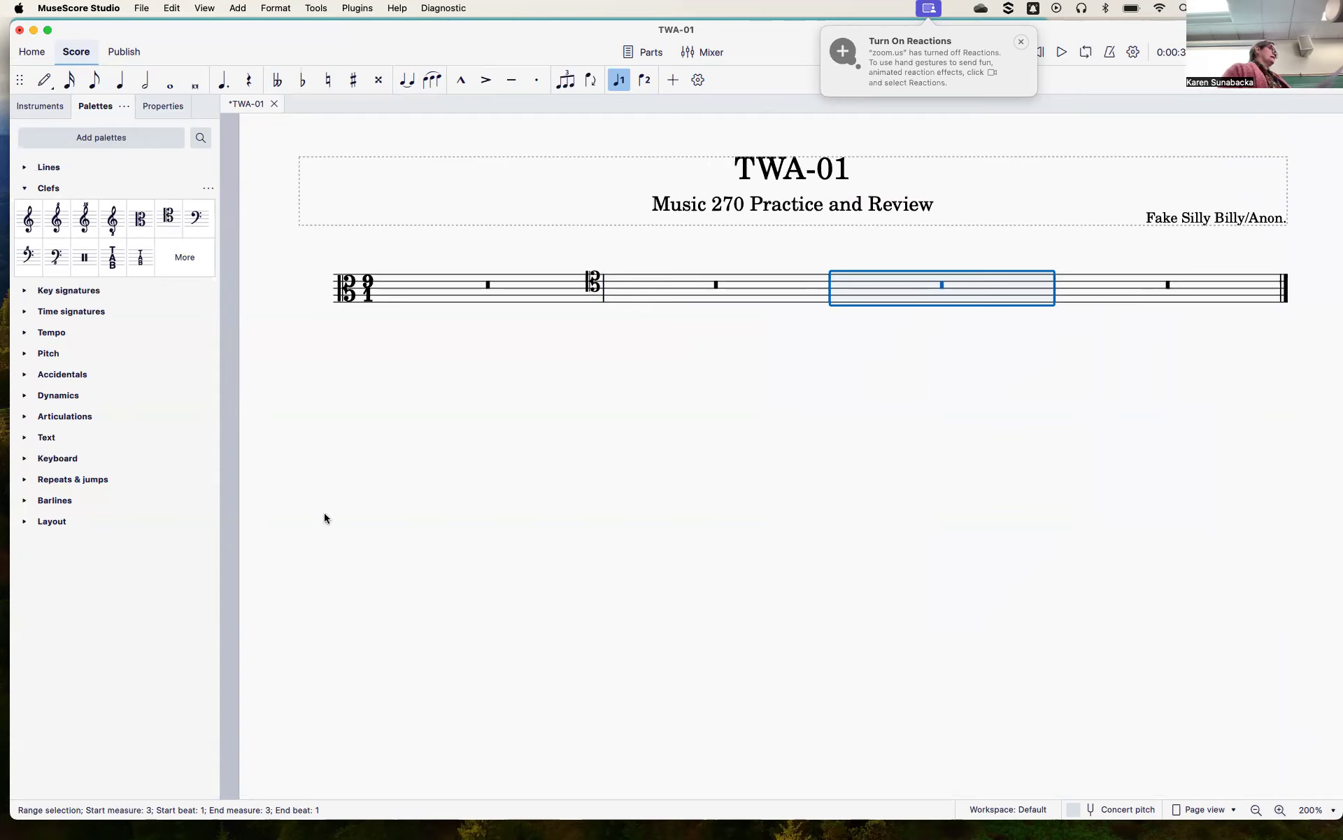
left_click(196, 223)
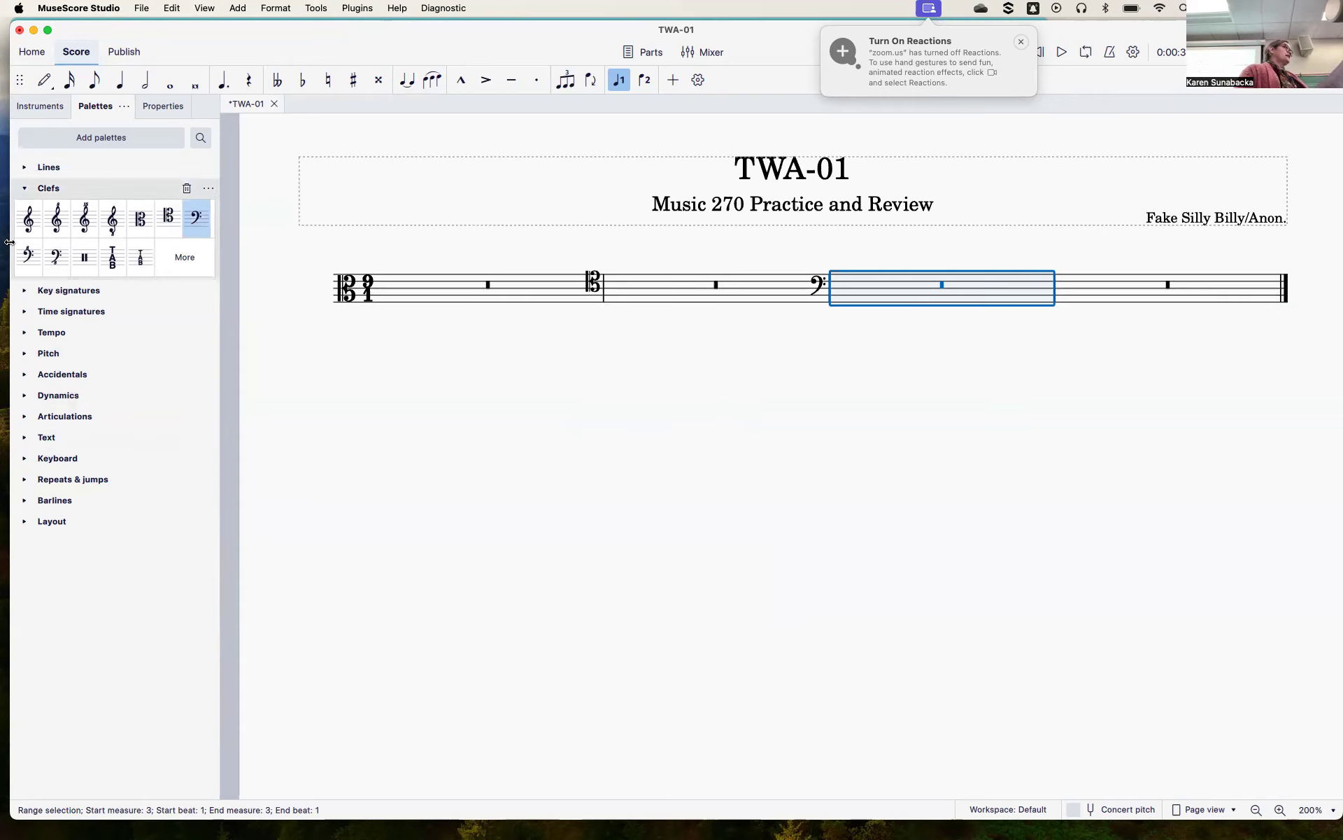
left_click(23, 189)
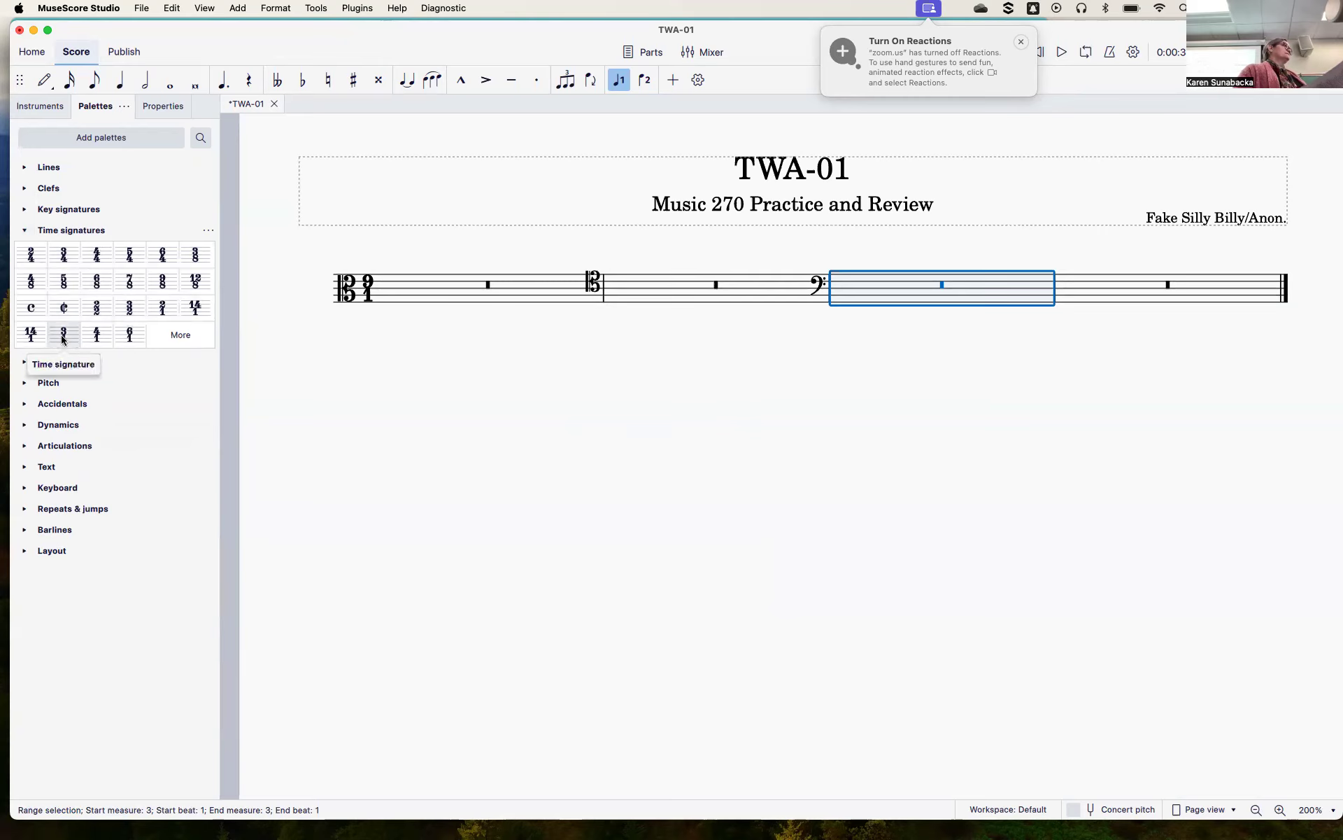
left_click(98, 257)
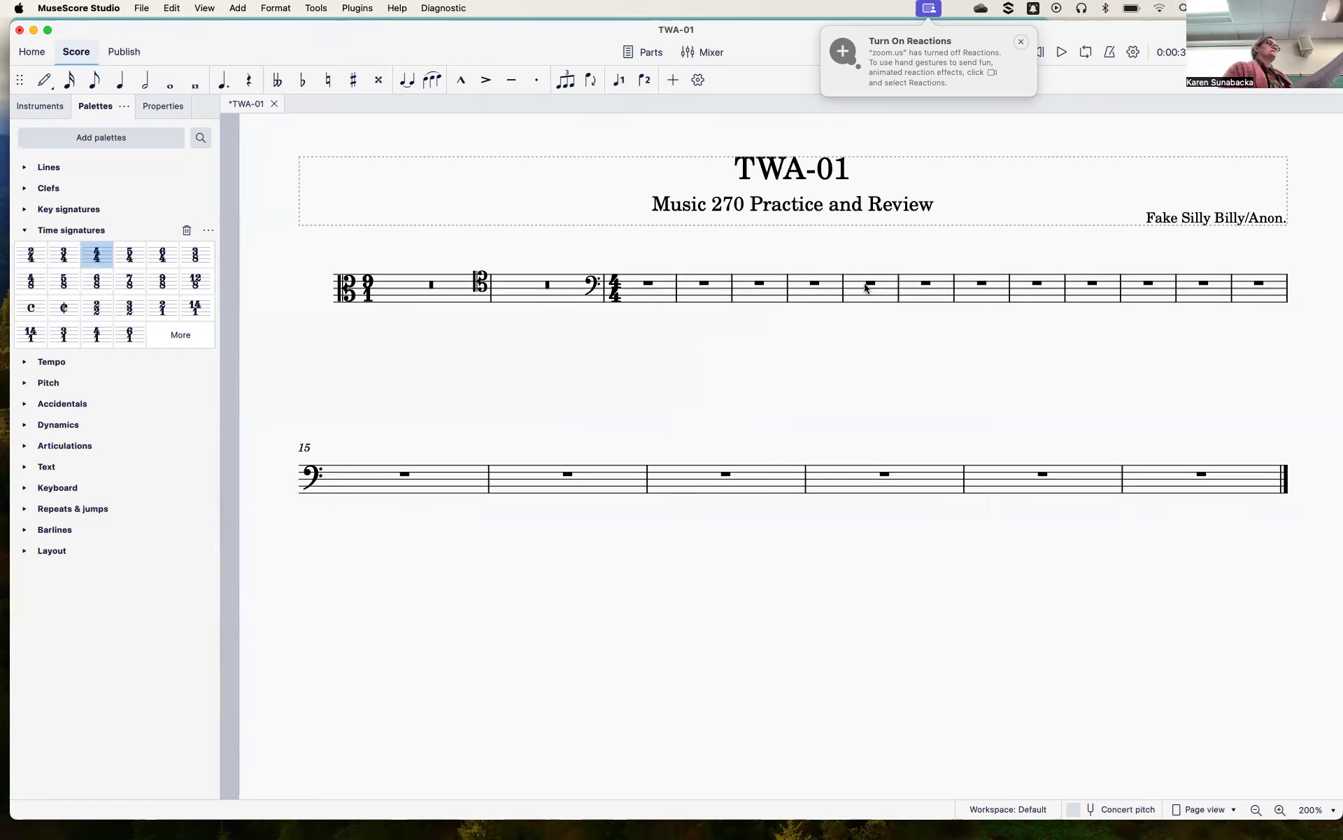
Add a treble clef at the start of measure 8.
left_click(925, 284)
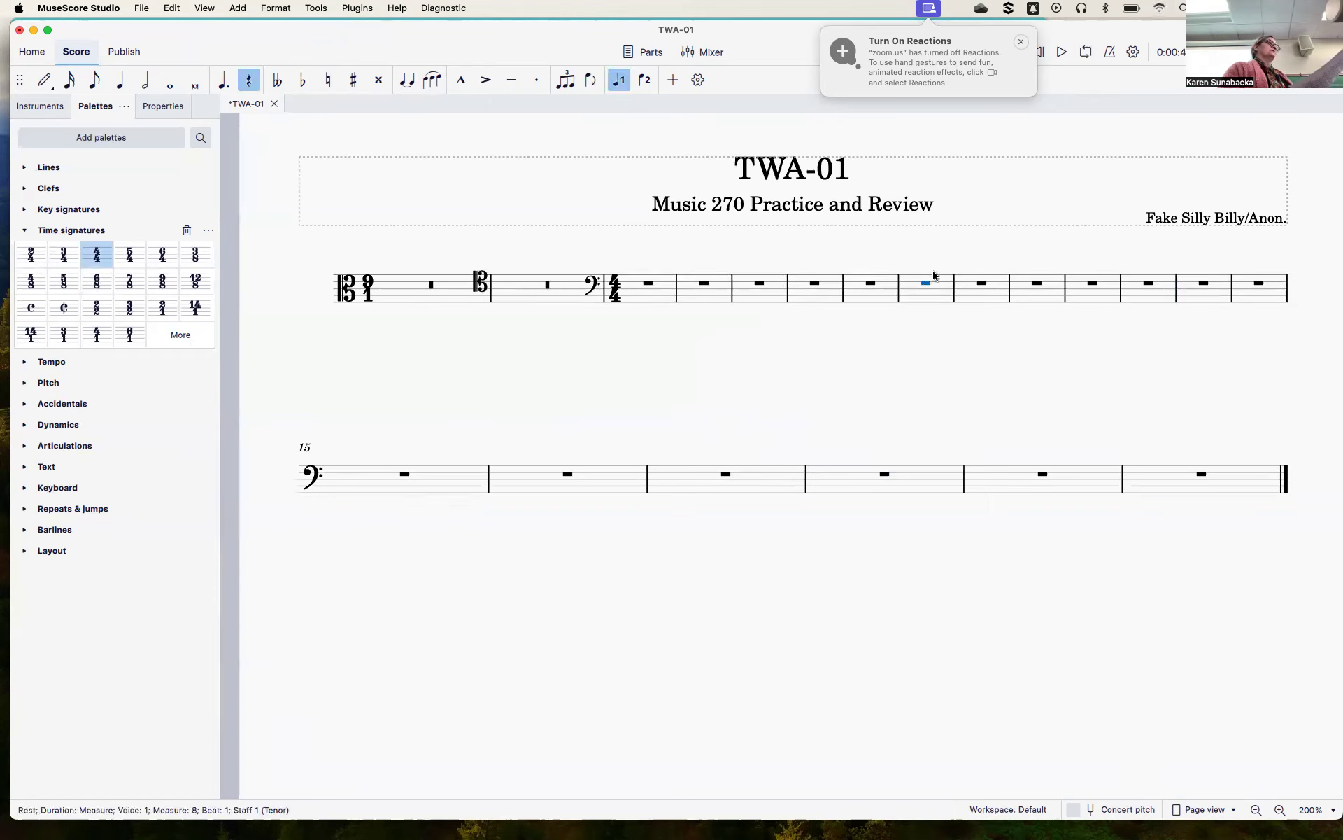
left_click(929, 302)
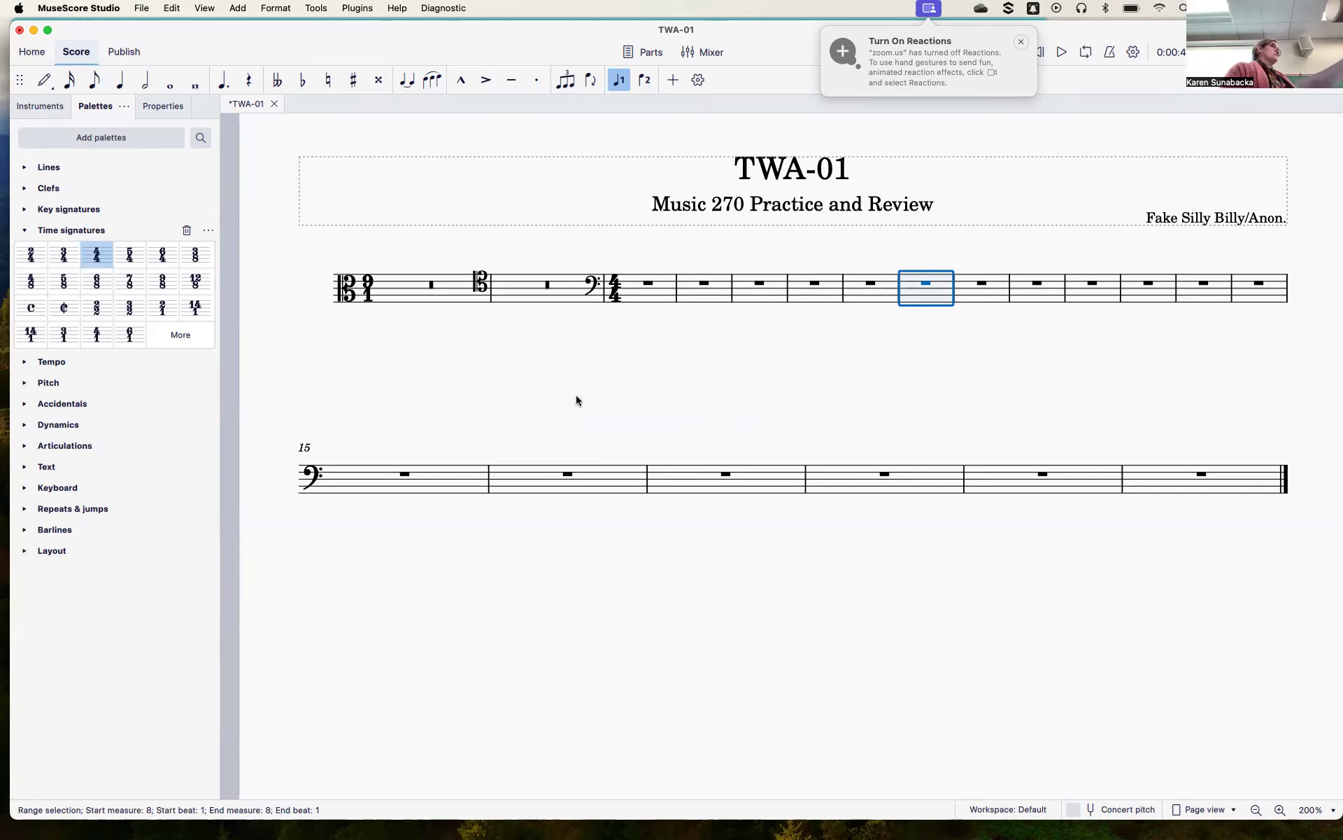
left_click(23, 230)
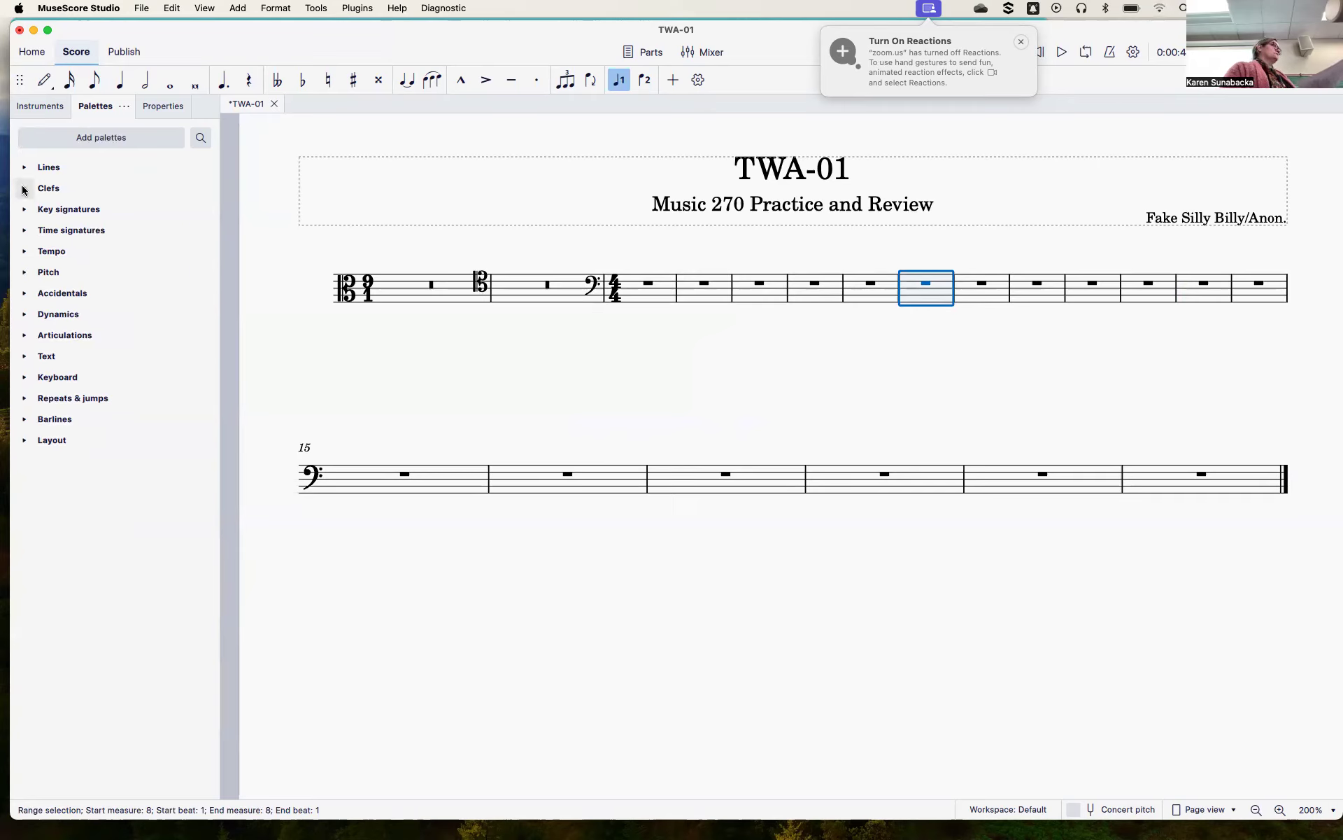
left_click(24, 188)
left_click(30, 222)
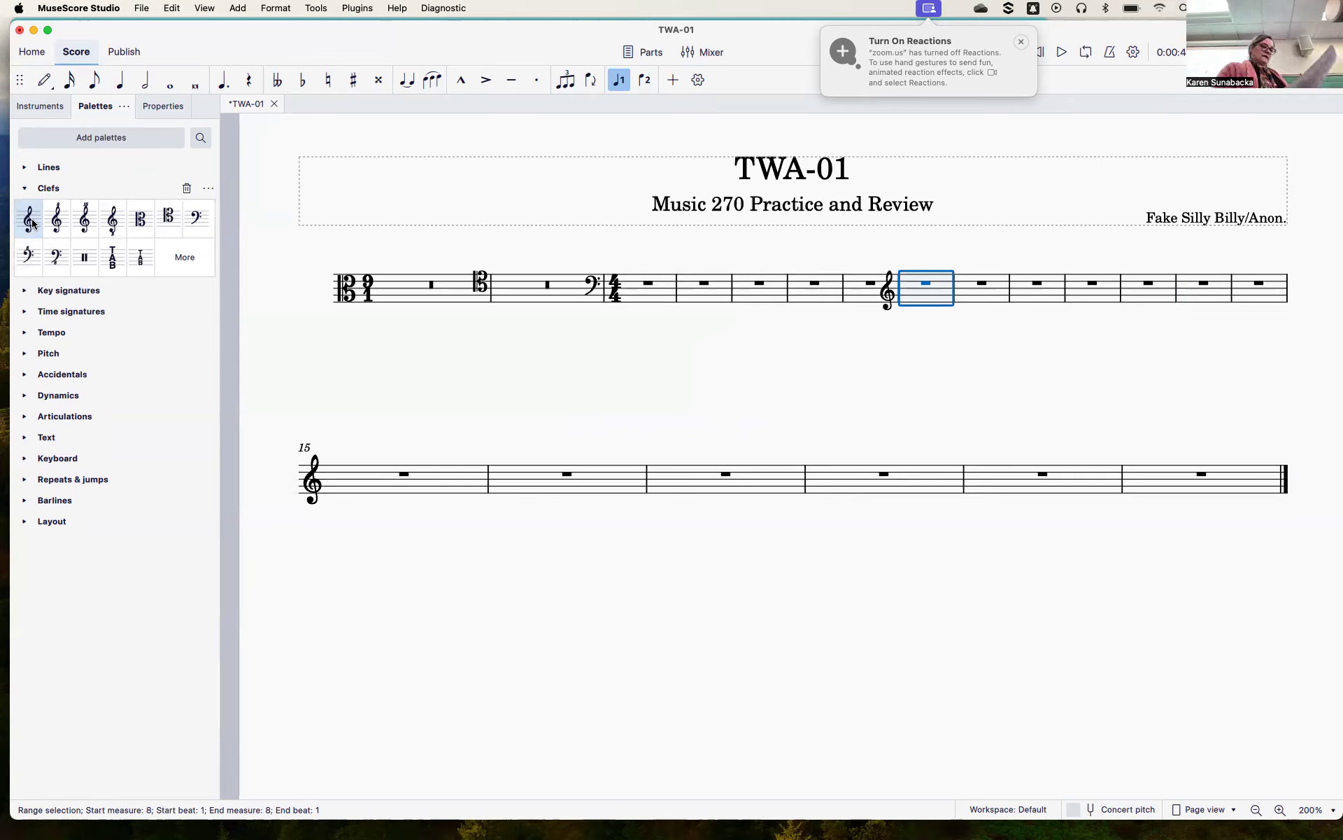
left_click(32, 224)
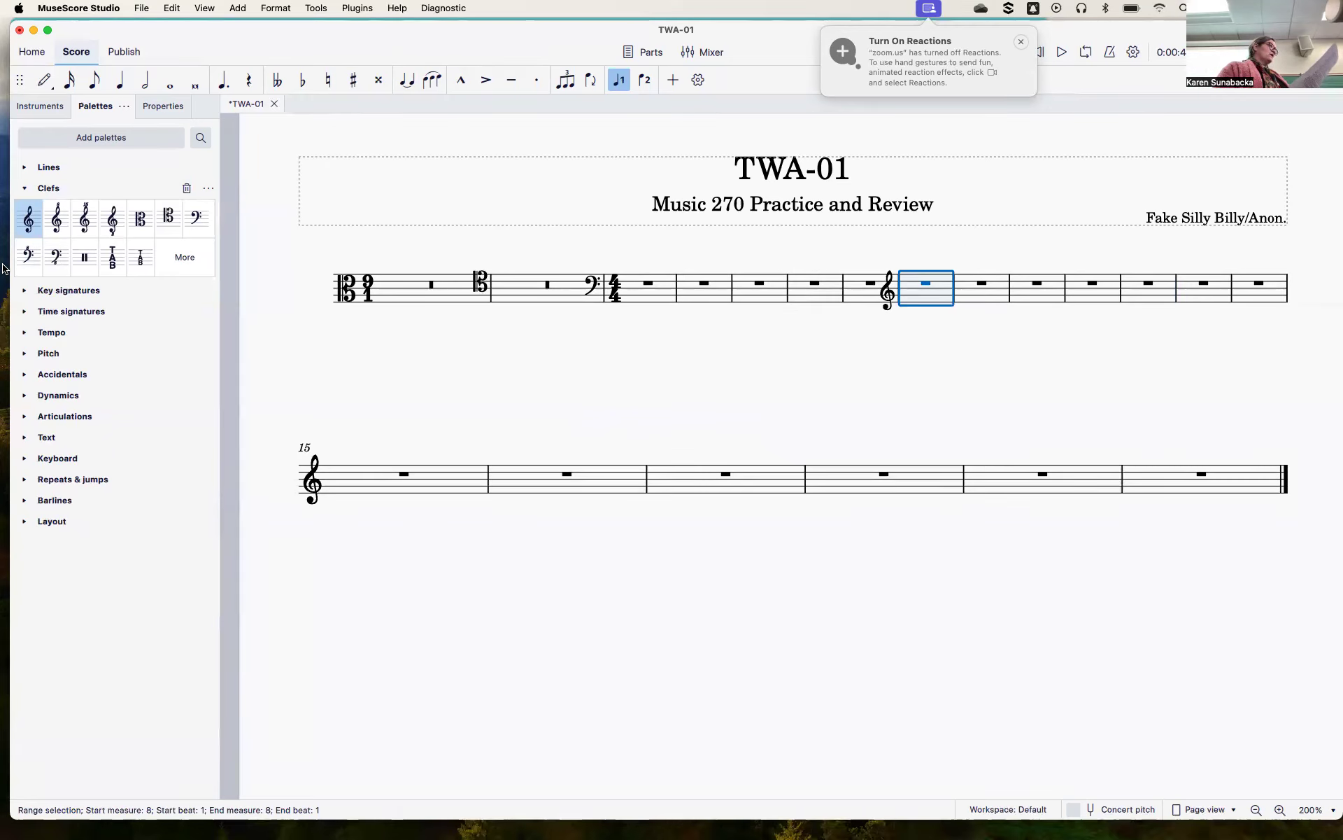
Fill measure 1 with ascending whole notes from D3 to C4, ending on a double whole note D4.
left_click(407, 293)
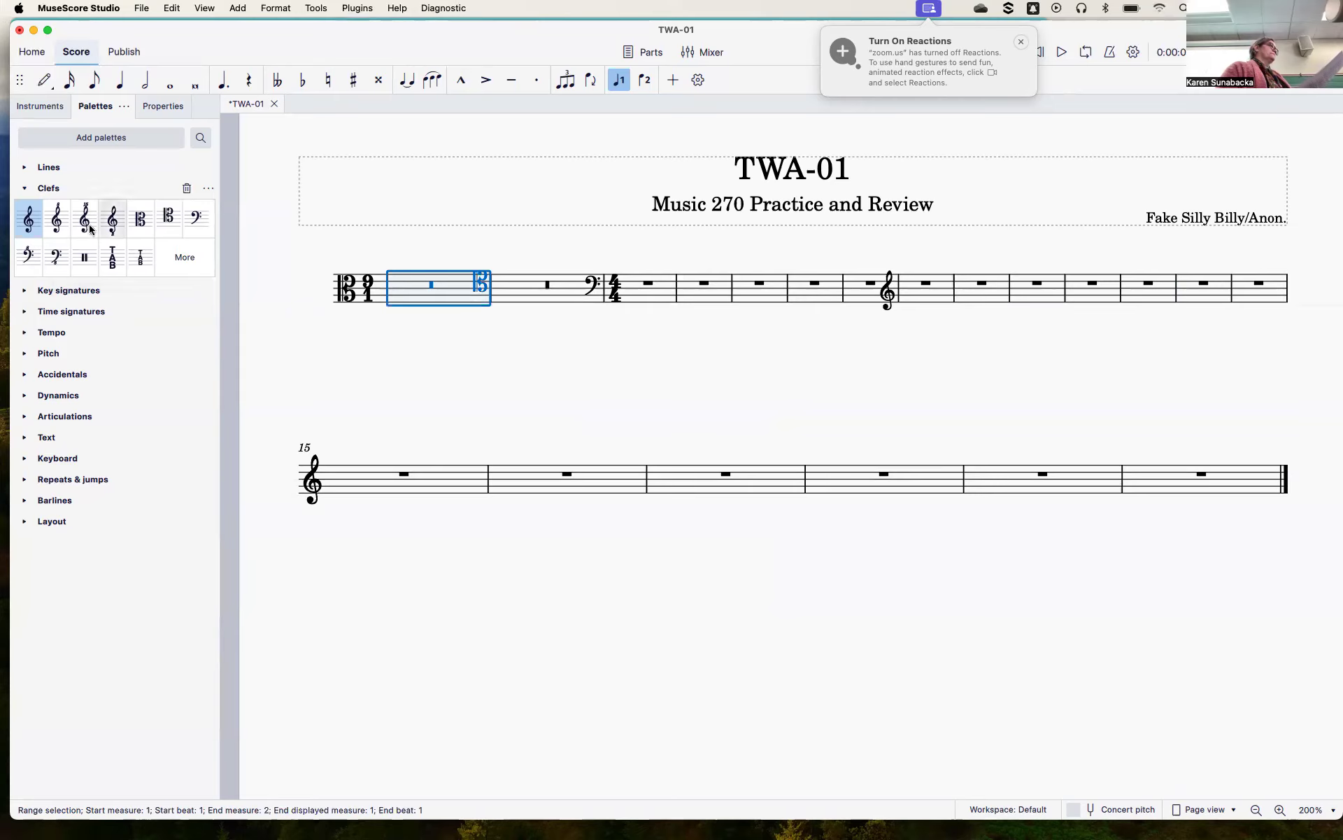
left_click(23, 188)
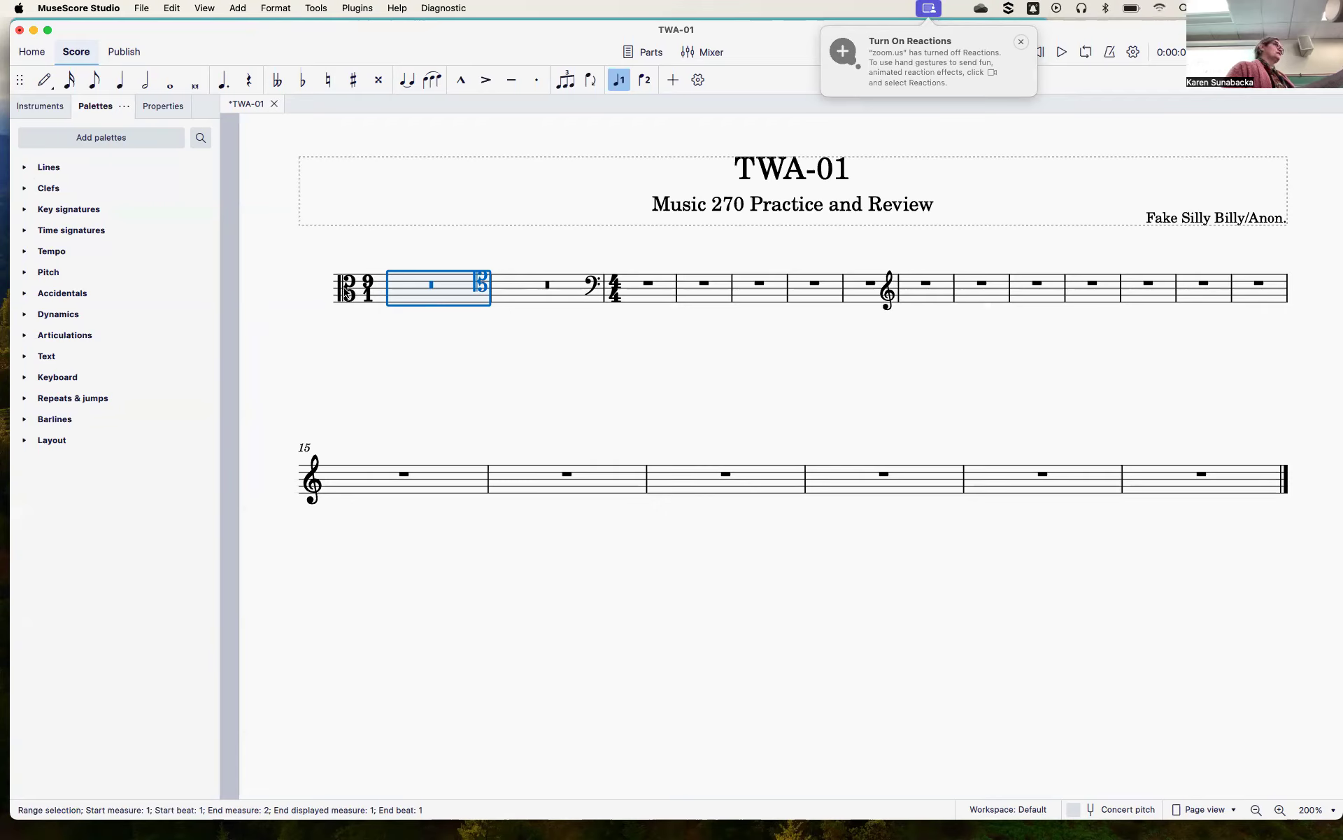
left_click(42, 84)
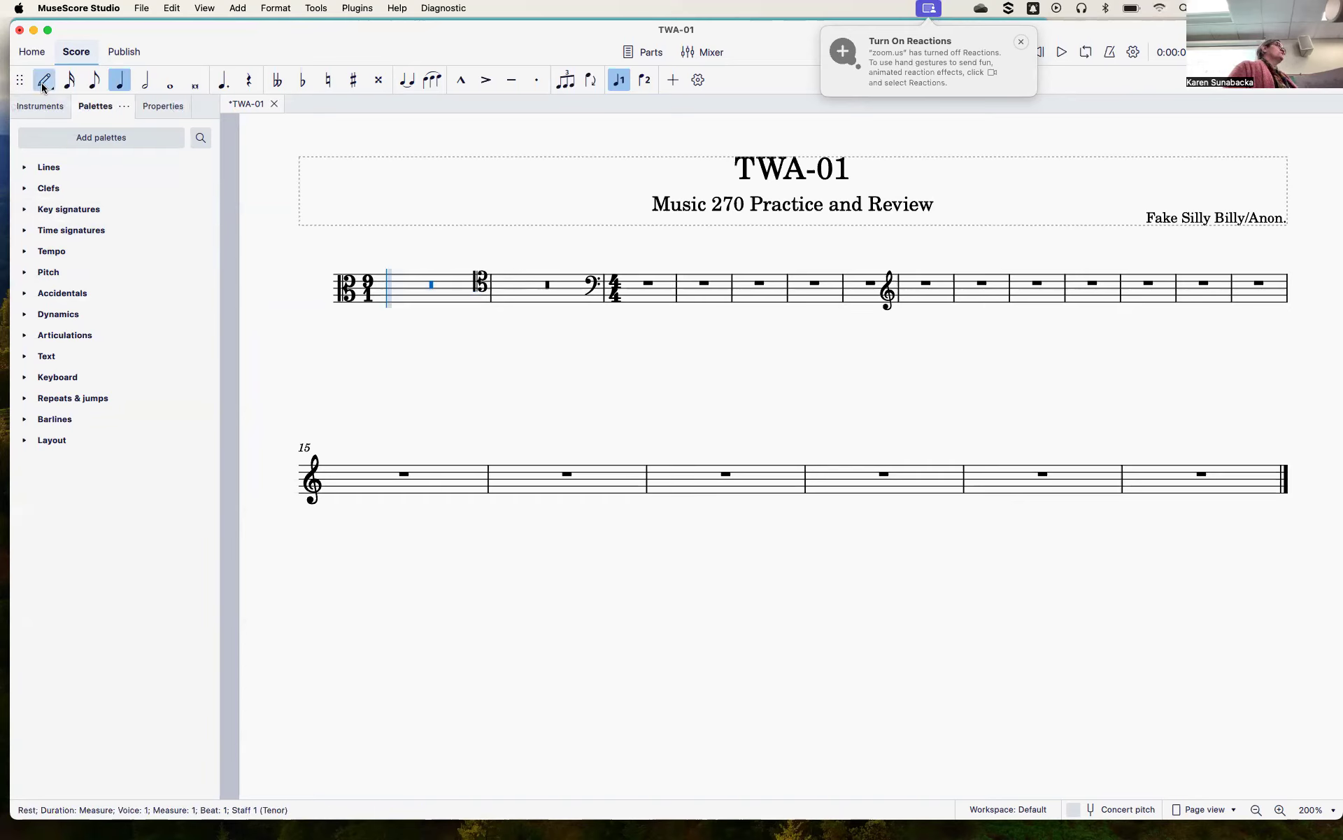
left_click(170, 82)
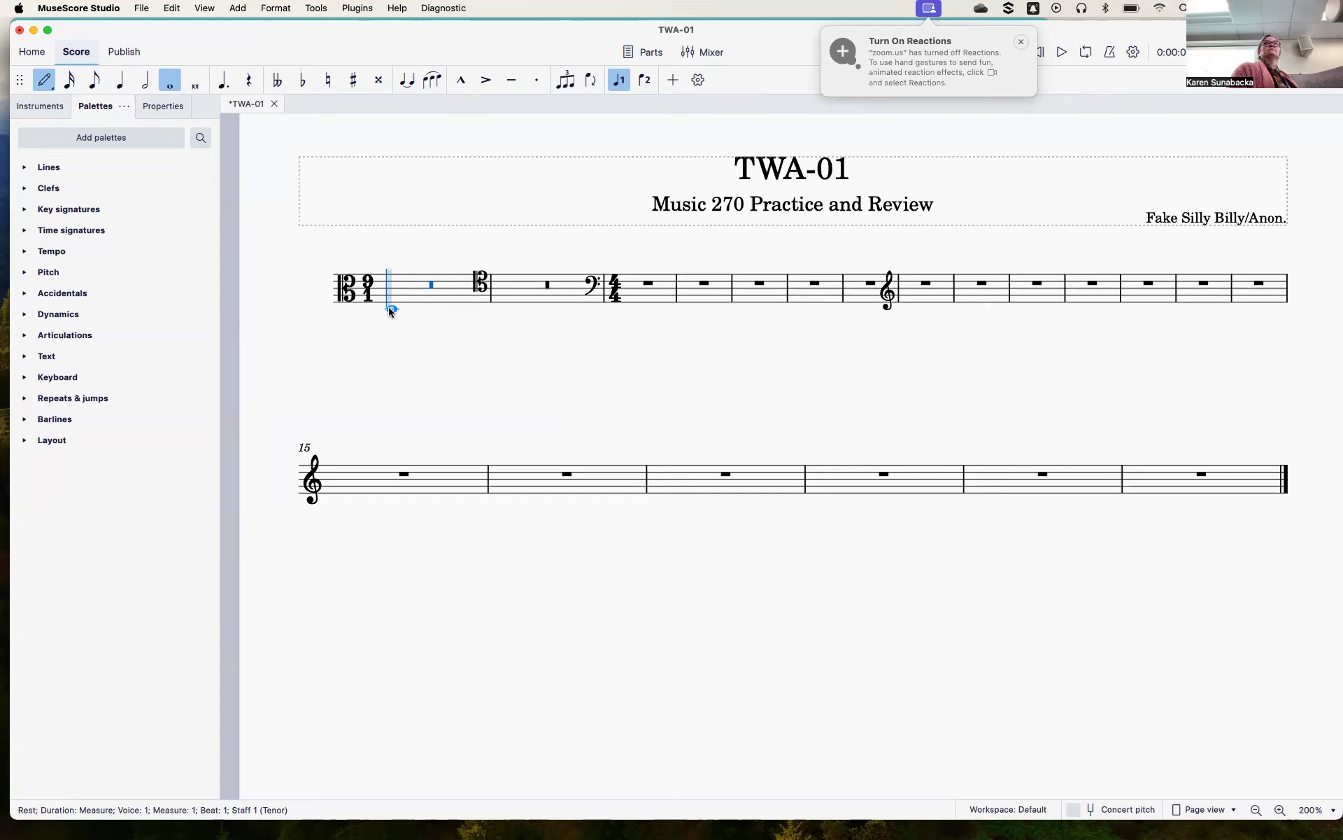
left_click(390, 311)
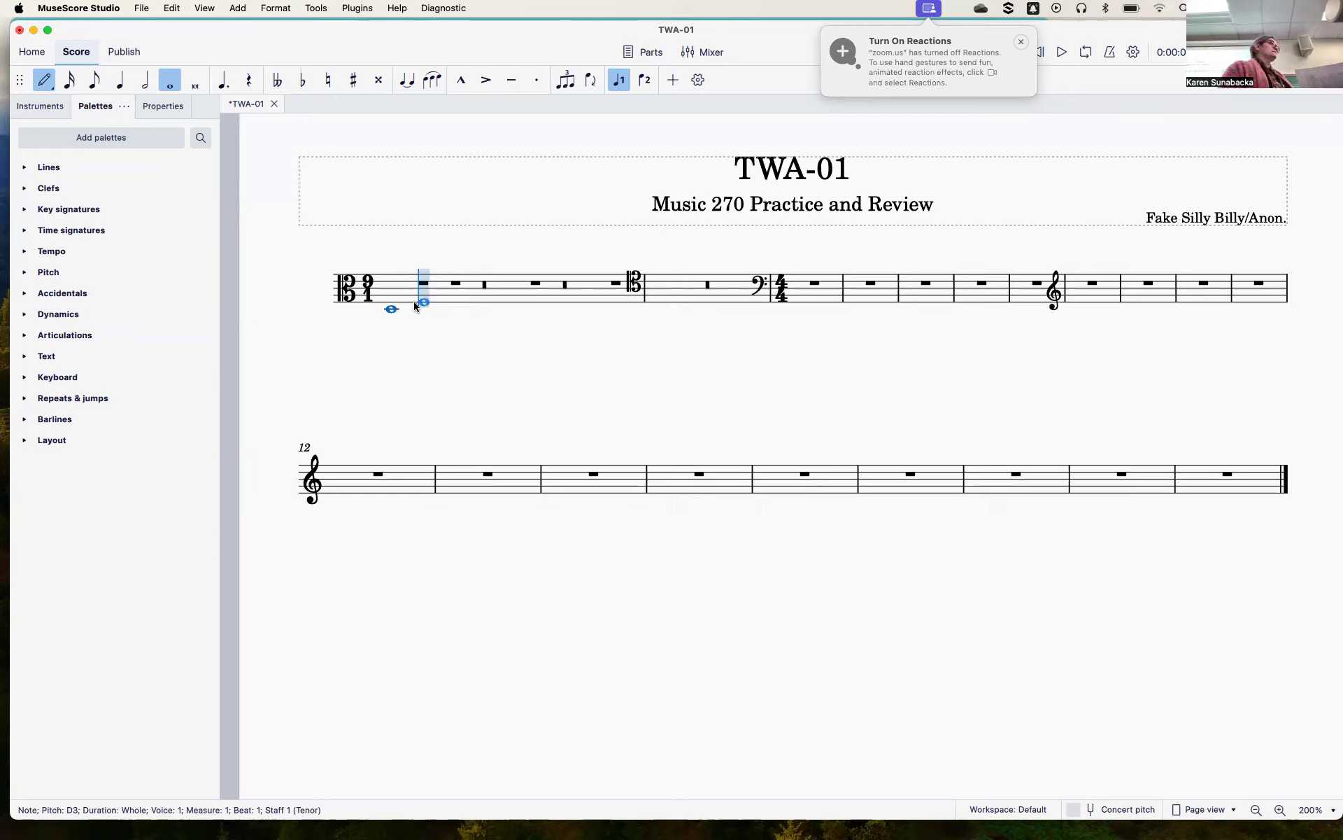
left_click(414, 306)
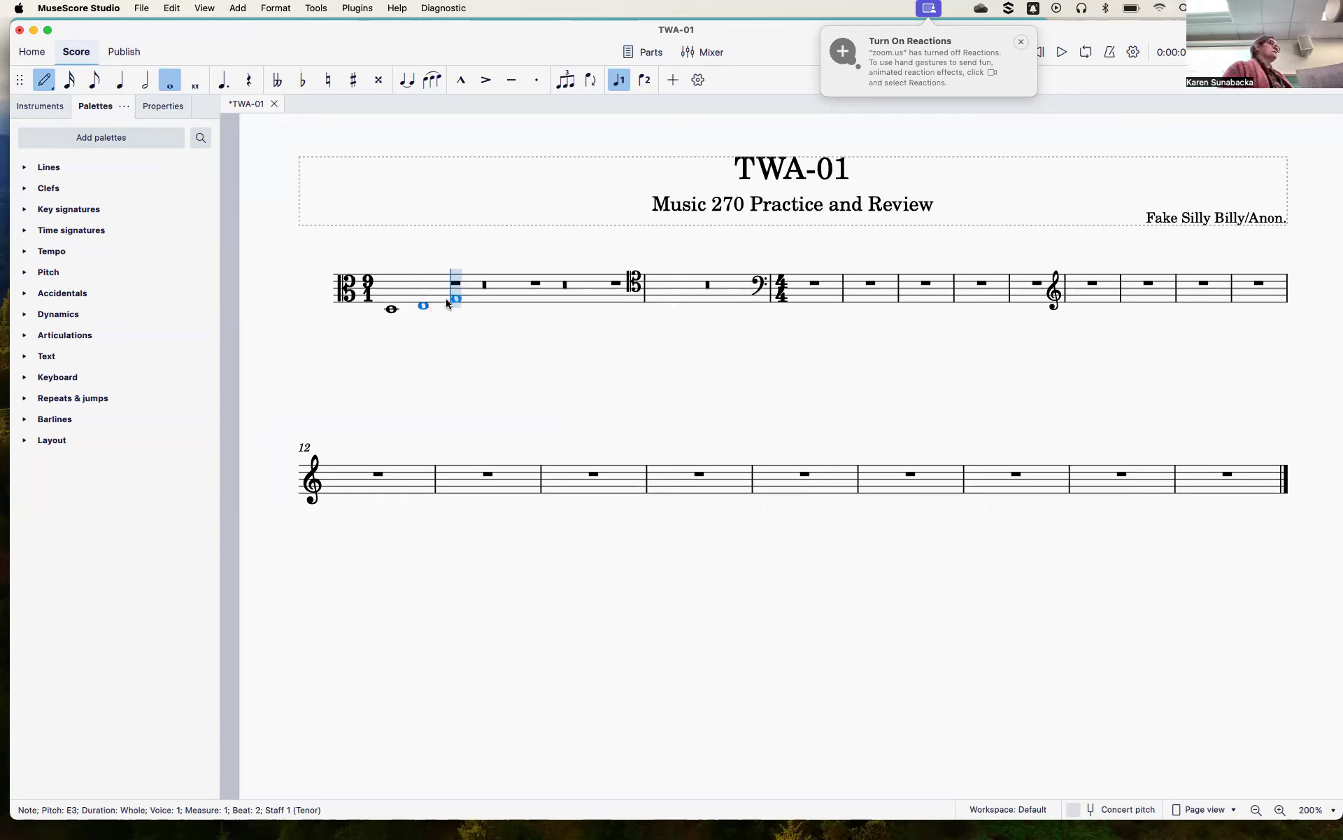
left_click(447, 302)
left_click(478, 299)
left_click(506, 296)
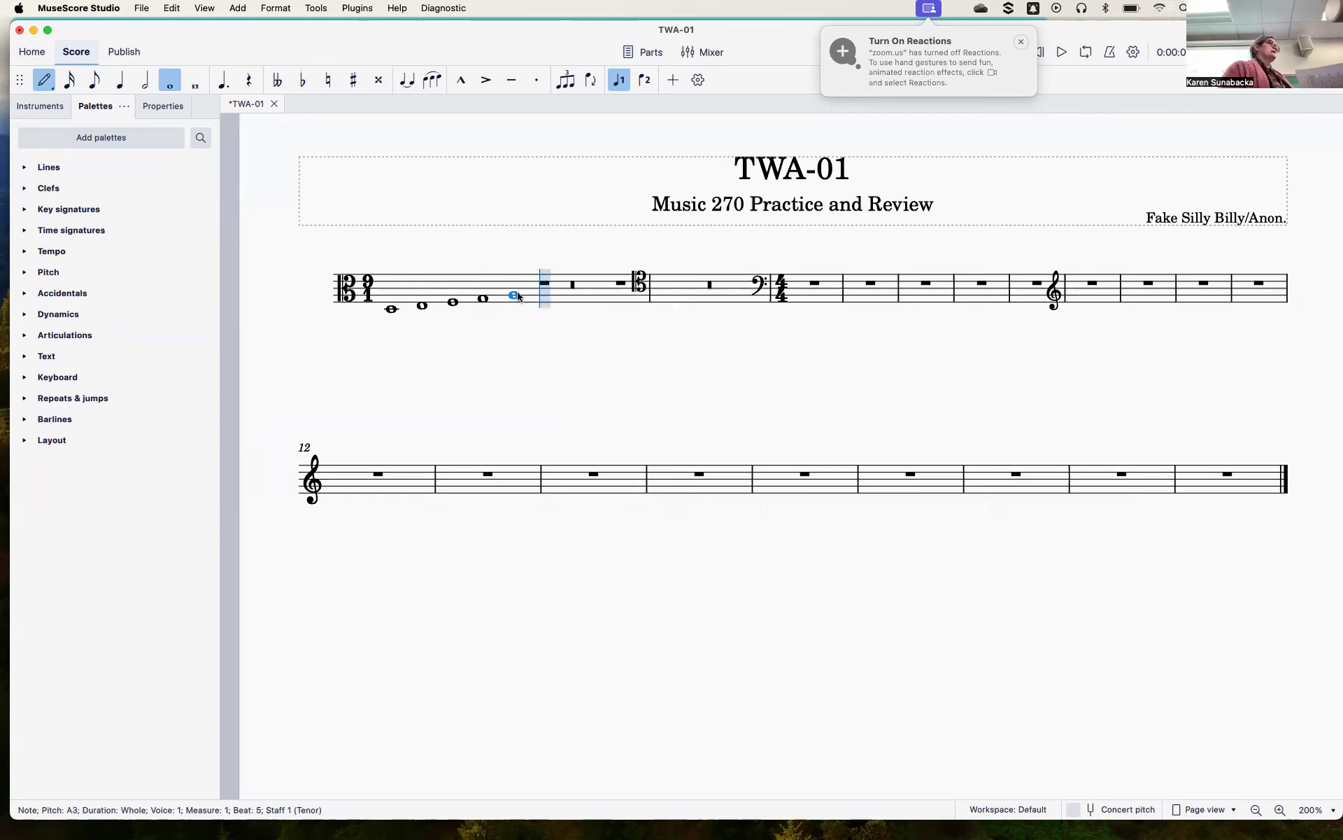
left_click(536, 293)
left_click(567, 289)
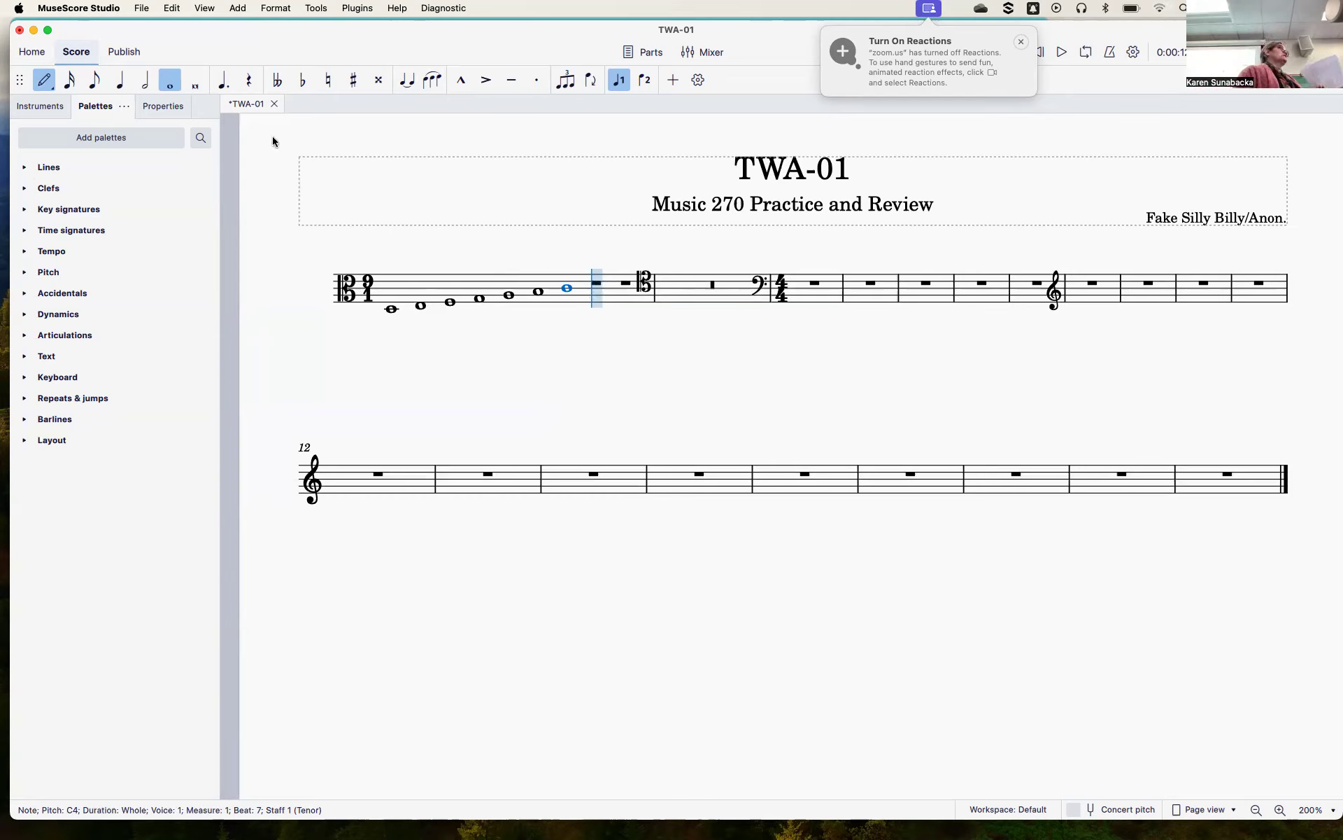
left_click(195, 83)
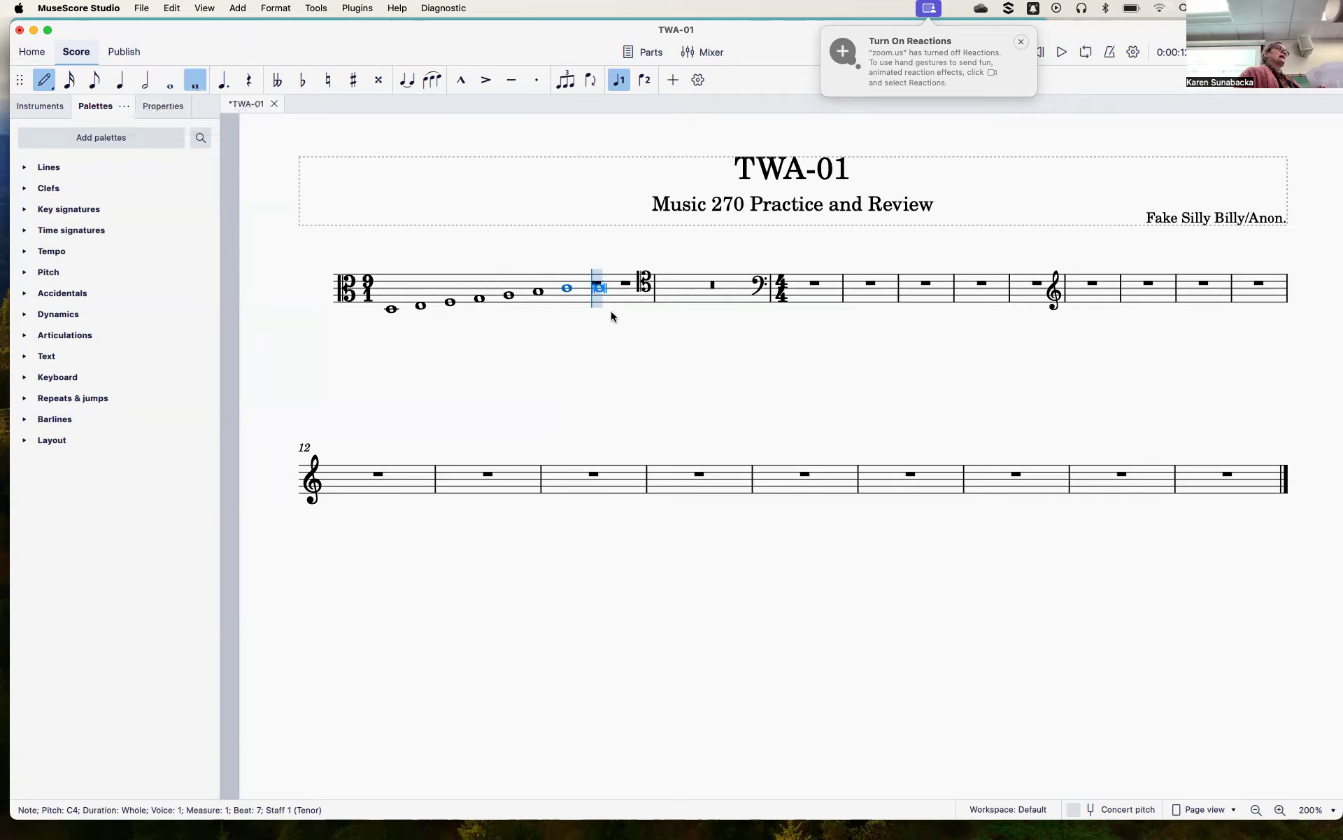
left_click(588, 288)
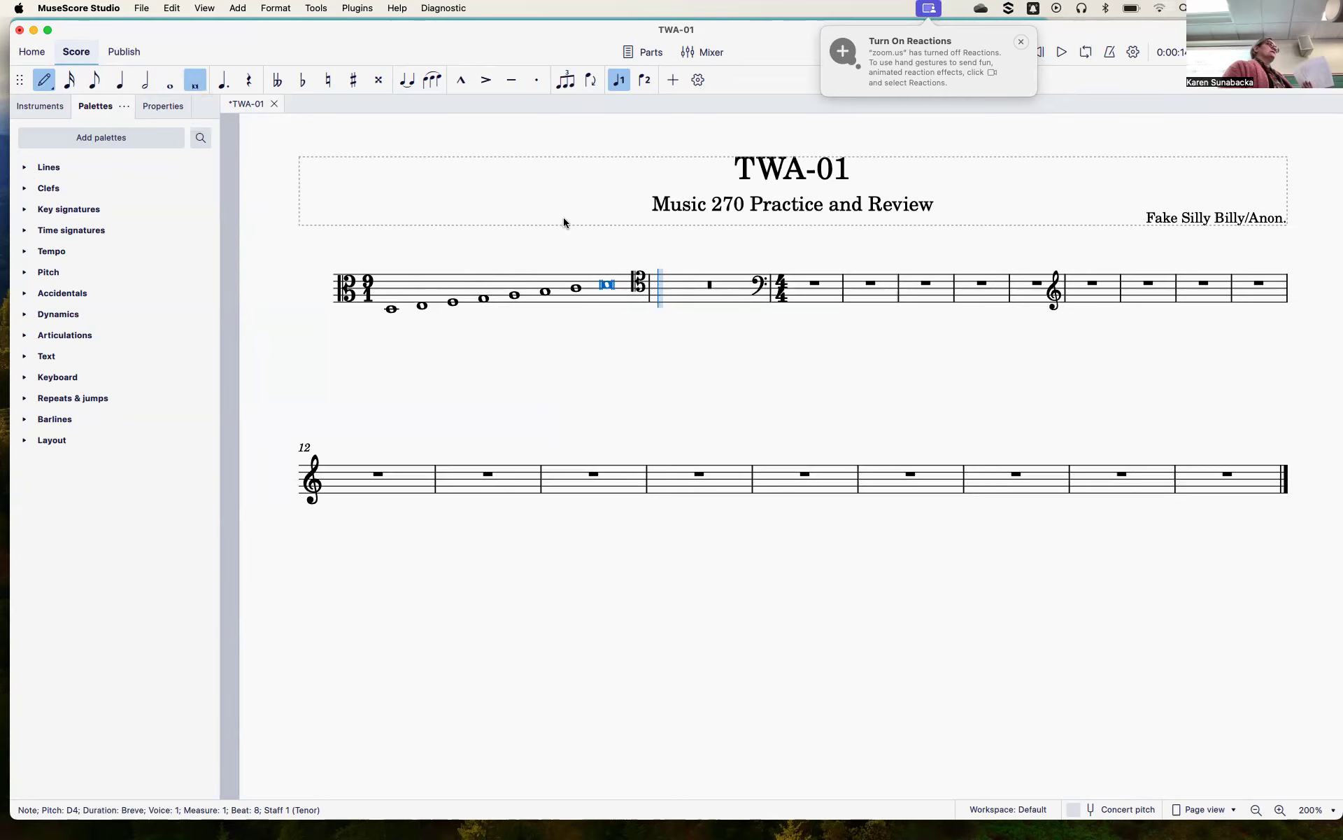
Hide the double whole note in the note input toolbar customization, and show it again.
left_click(698, 81)
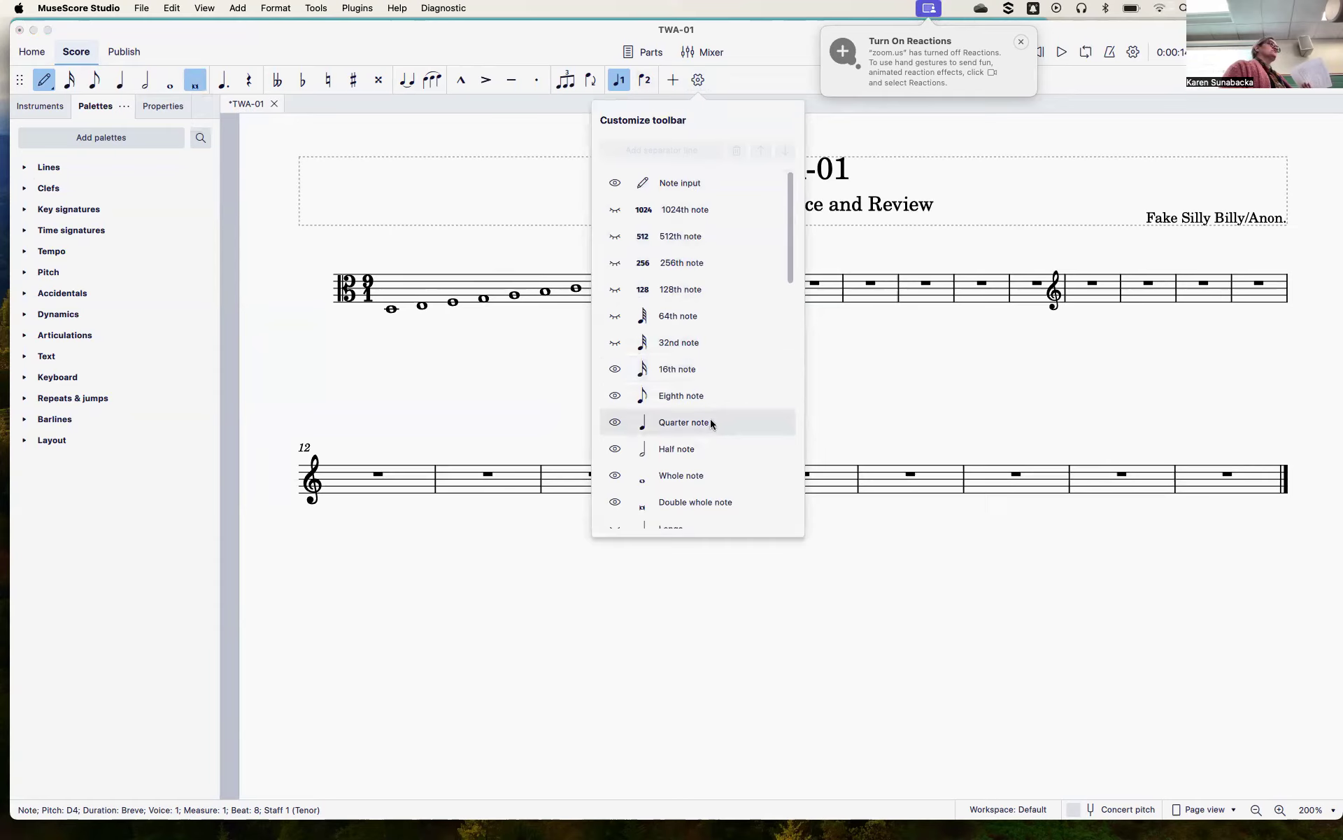
scroll(711, 455, "down", 1)
scroll(711, 455, "down", 3)
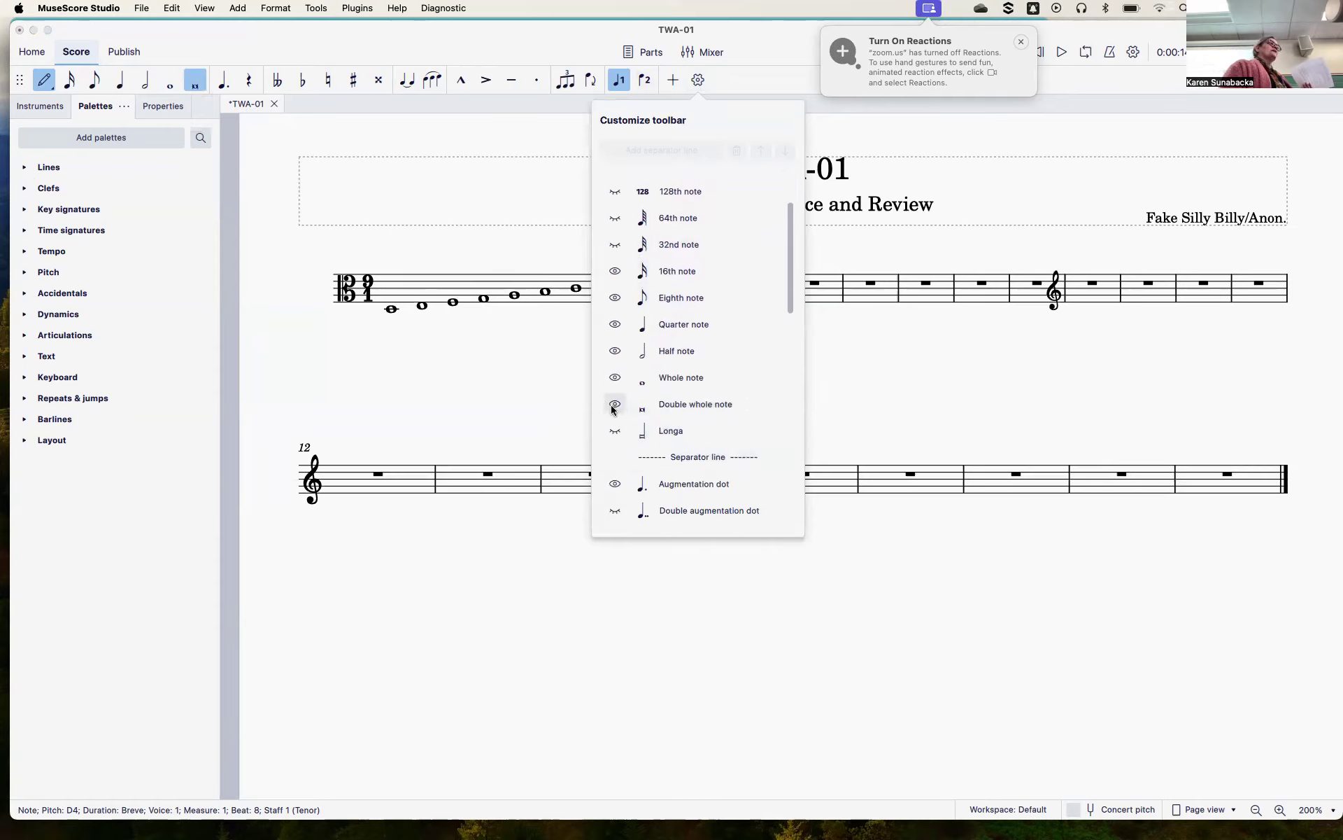
left_click(615, 404)
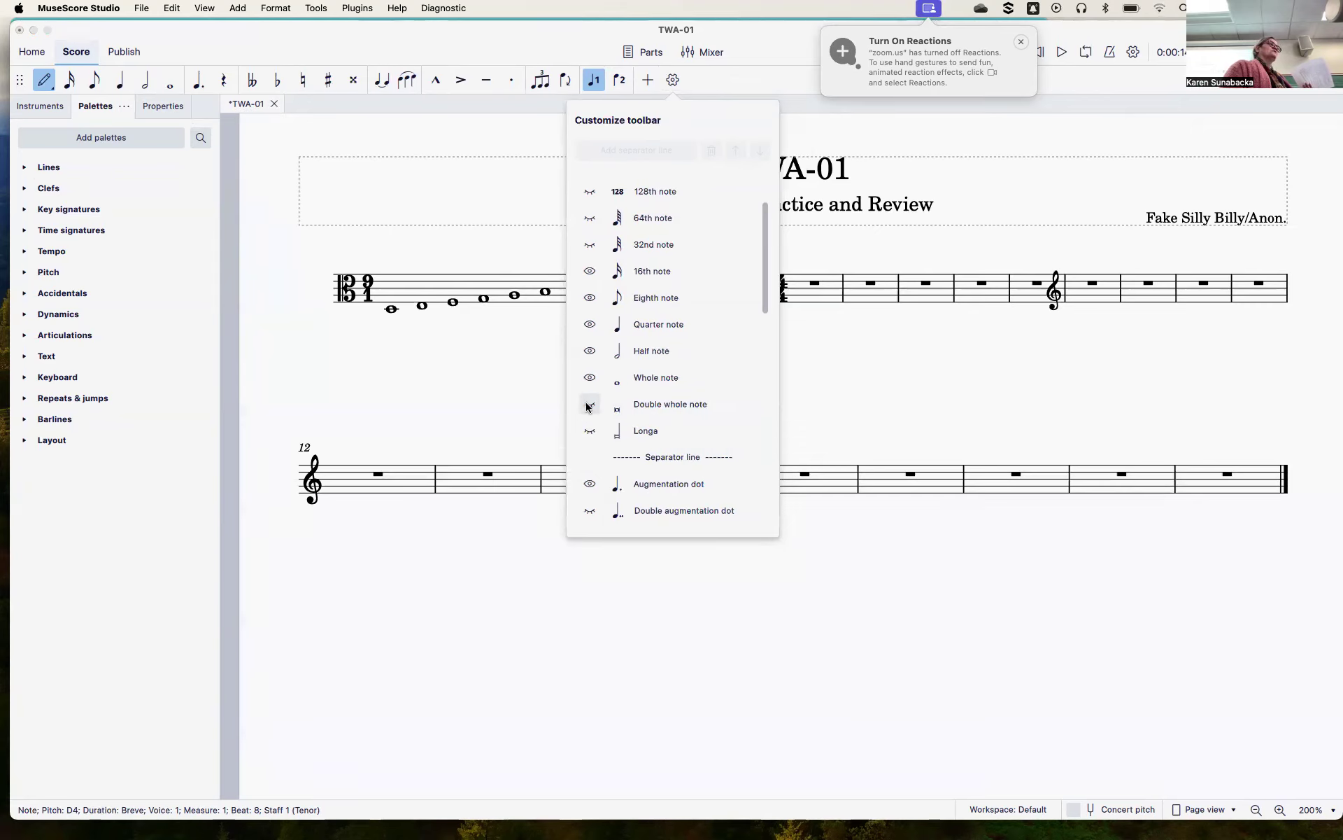
left_click(590, 404)
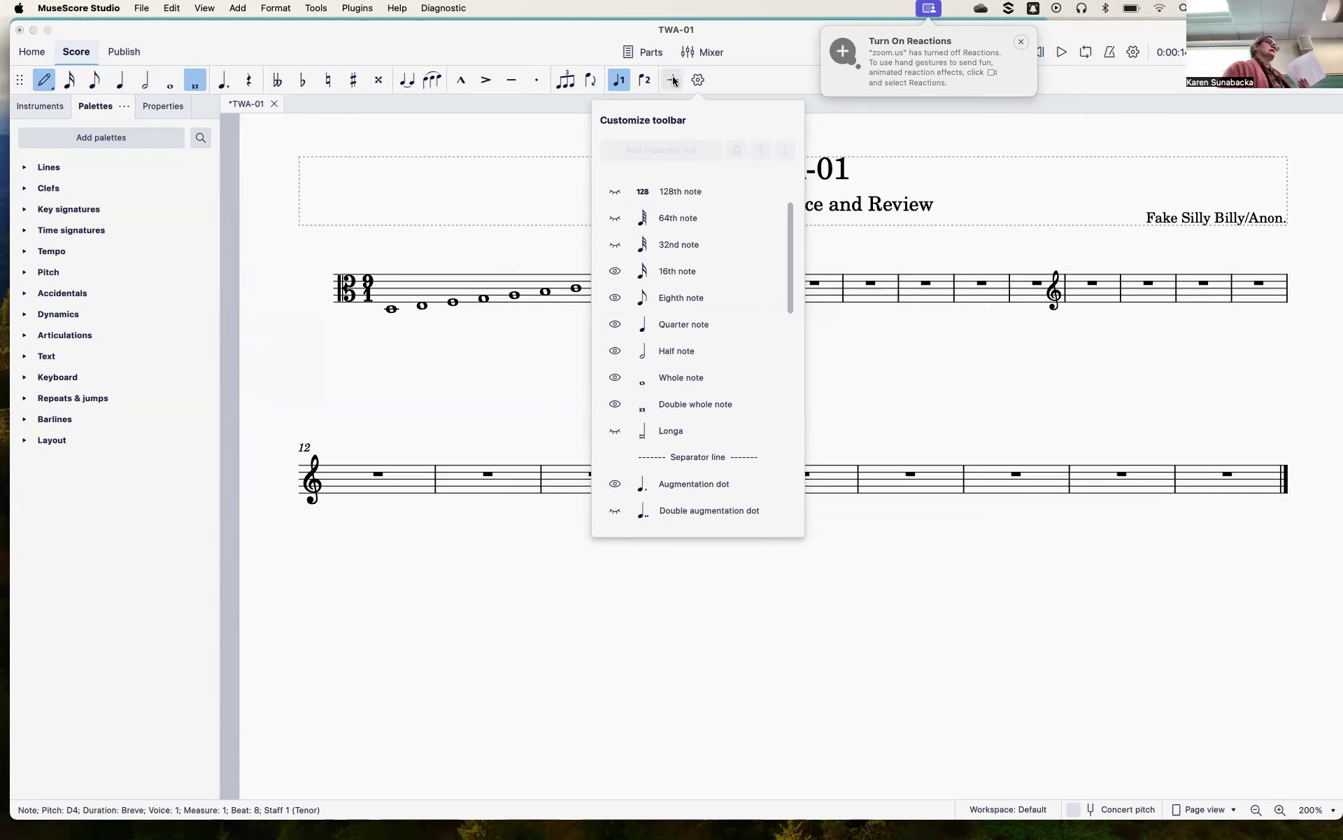
left_click(720, 78)
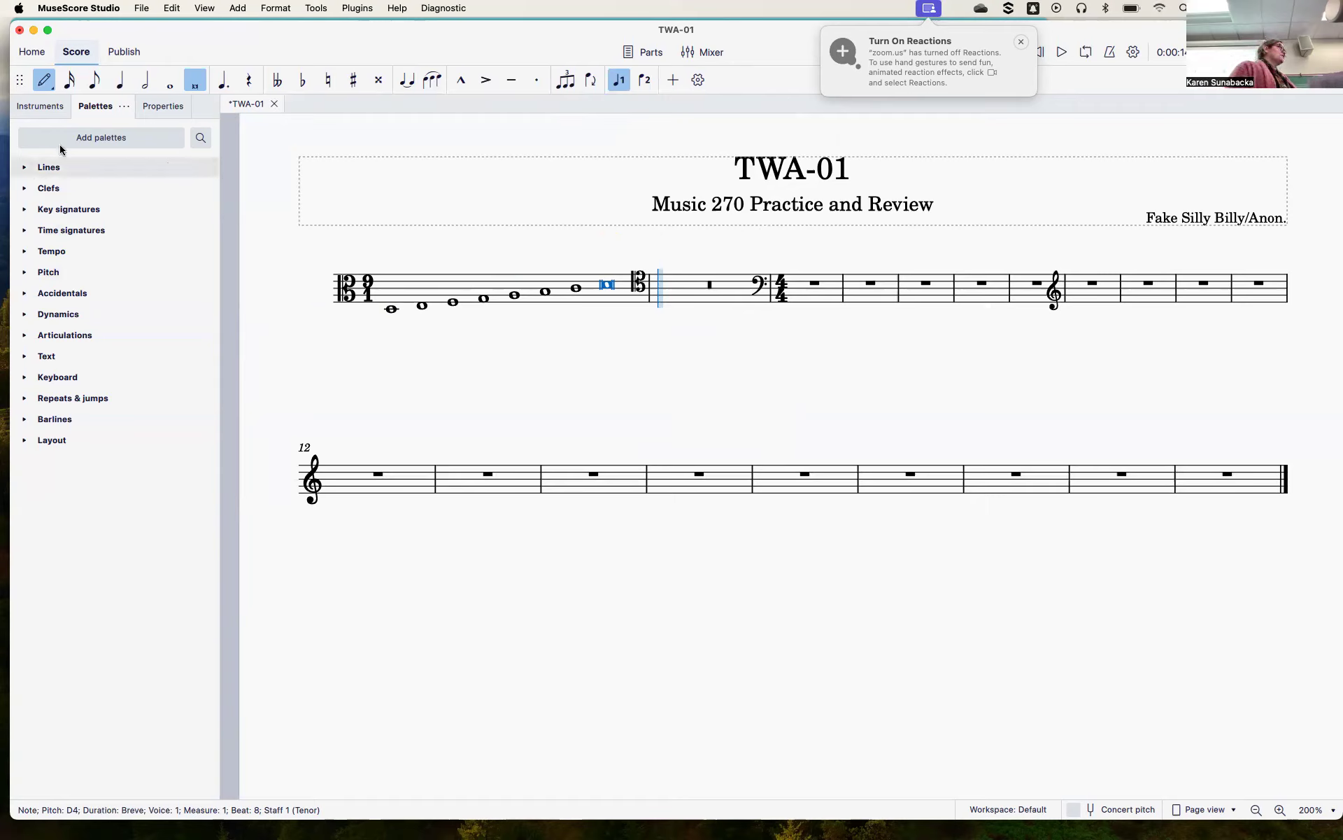
Add staff text reading "D - Dorian" above the first note of measure 1.
left_click(39, 84)
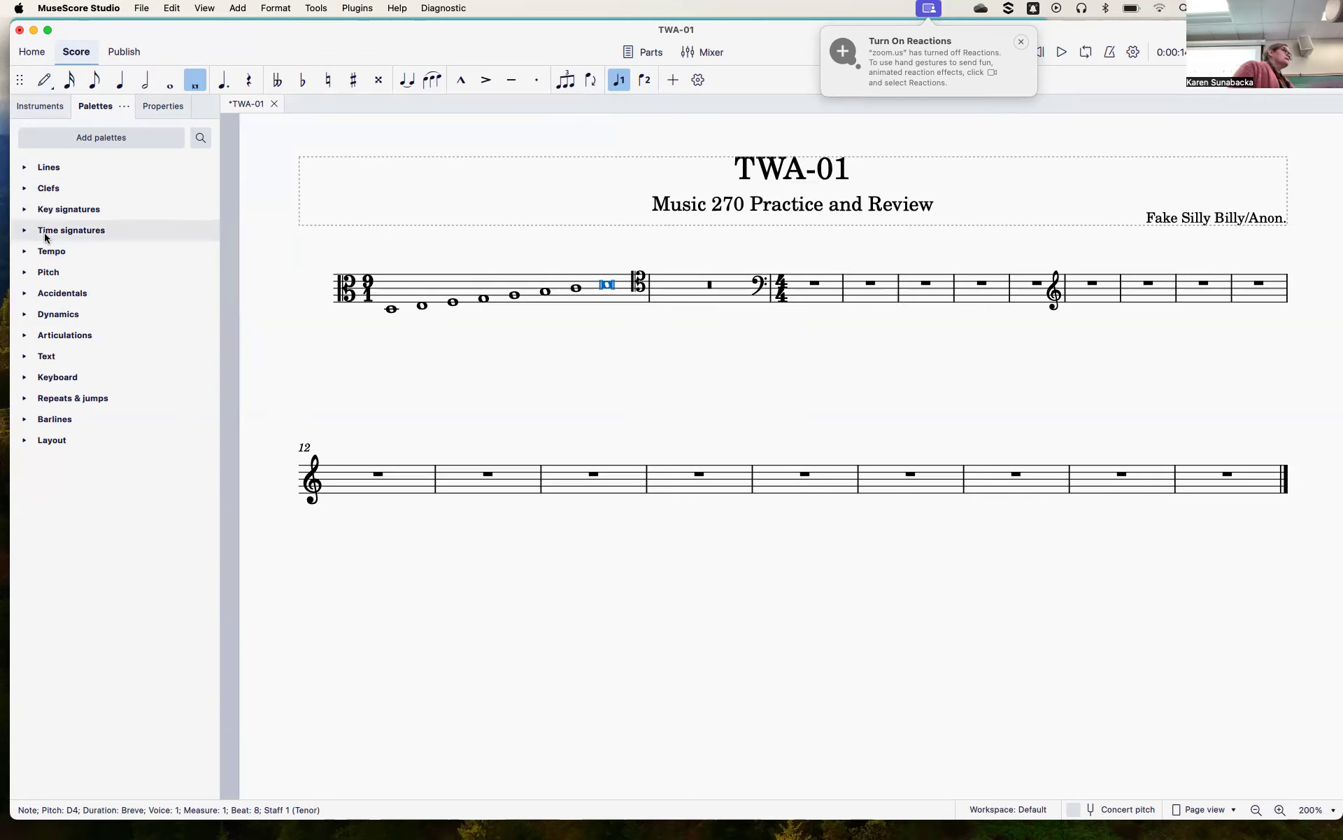
left_click(24, 357)
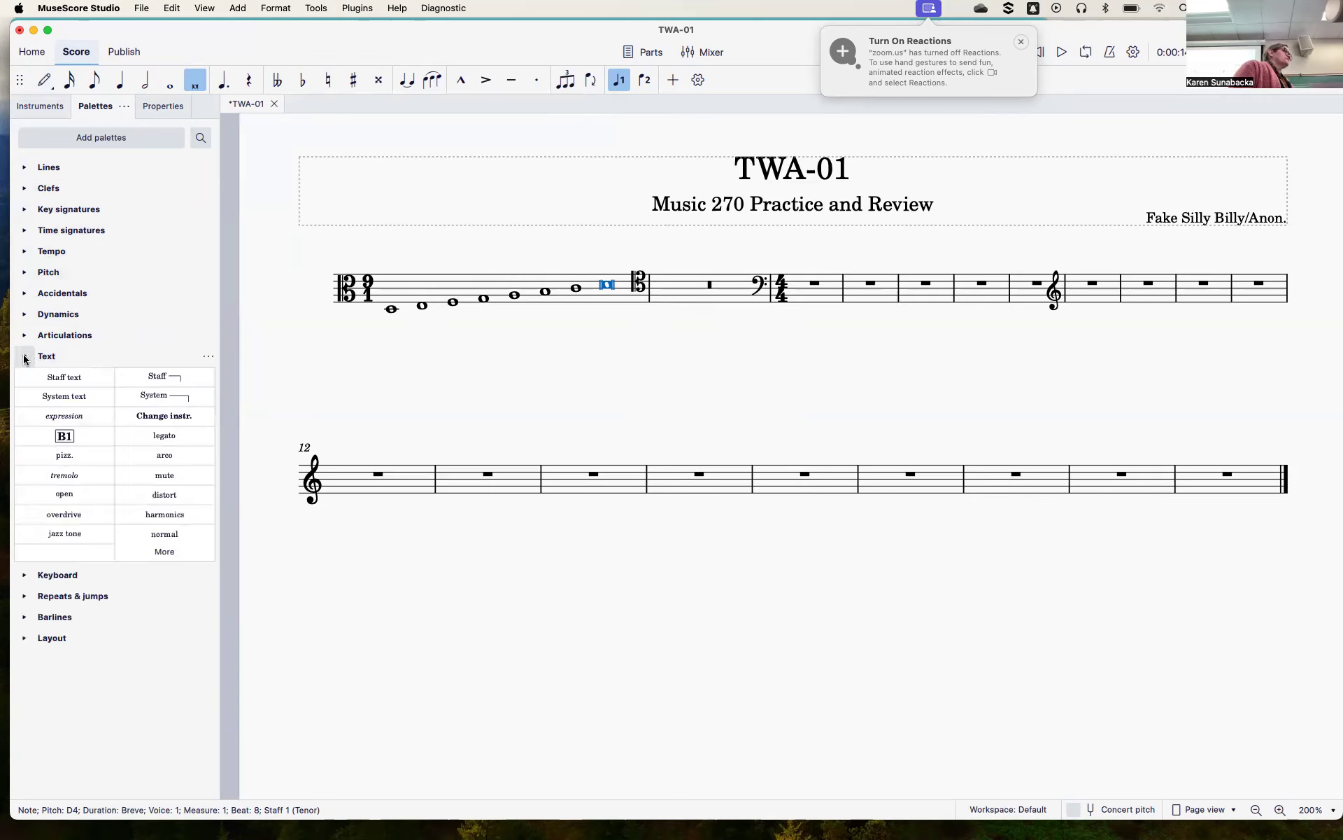
left_click(390, 311)
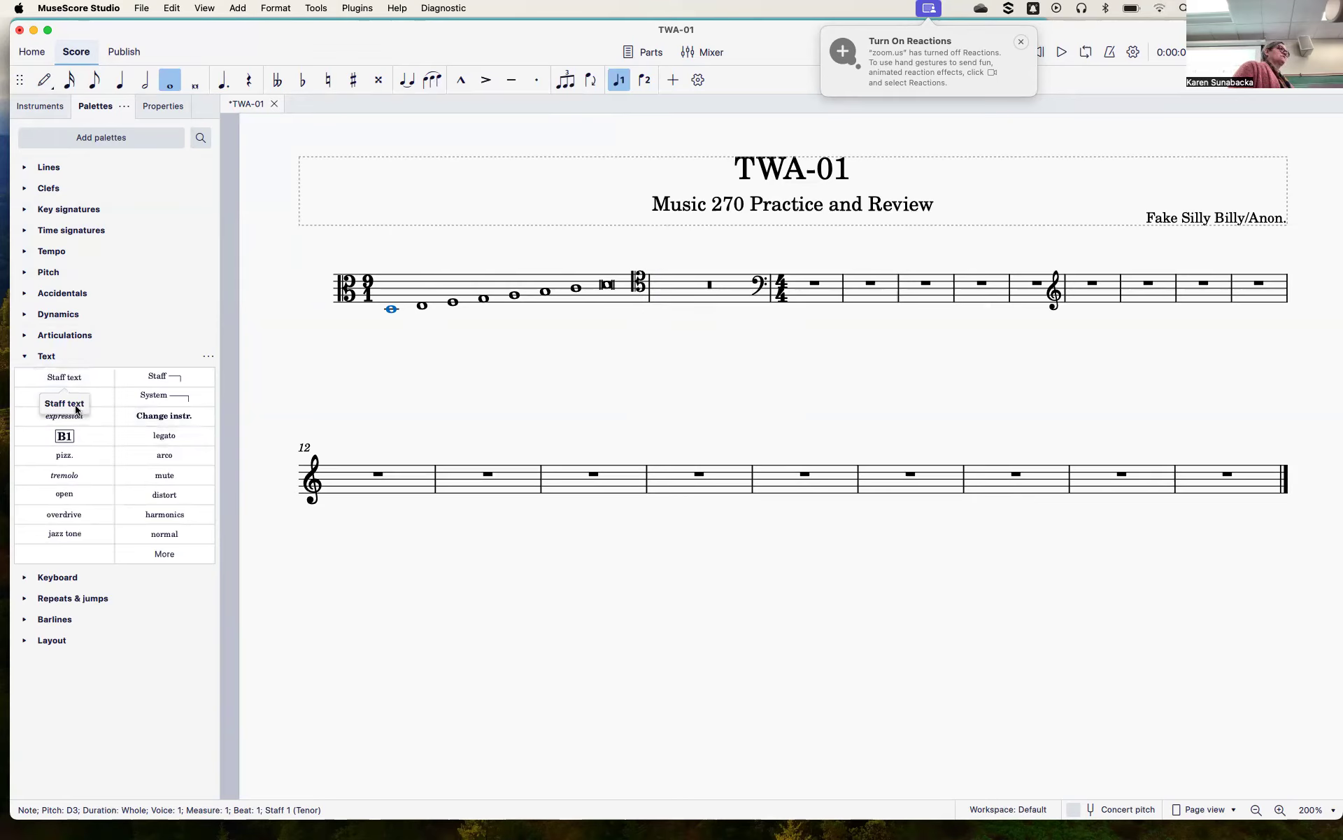
left_click(72, 377)
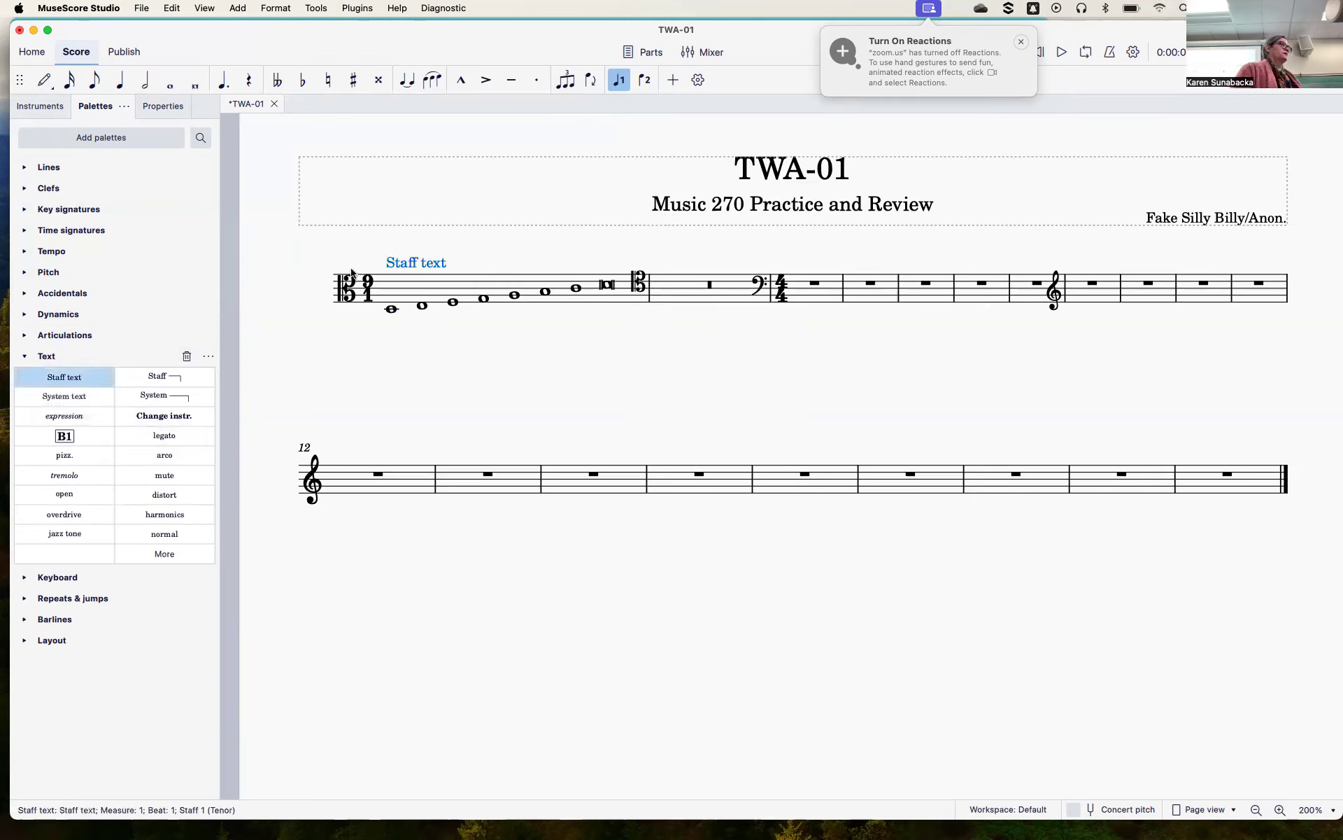
double_click(401, 268)
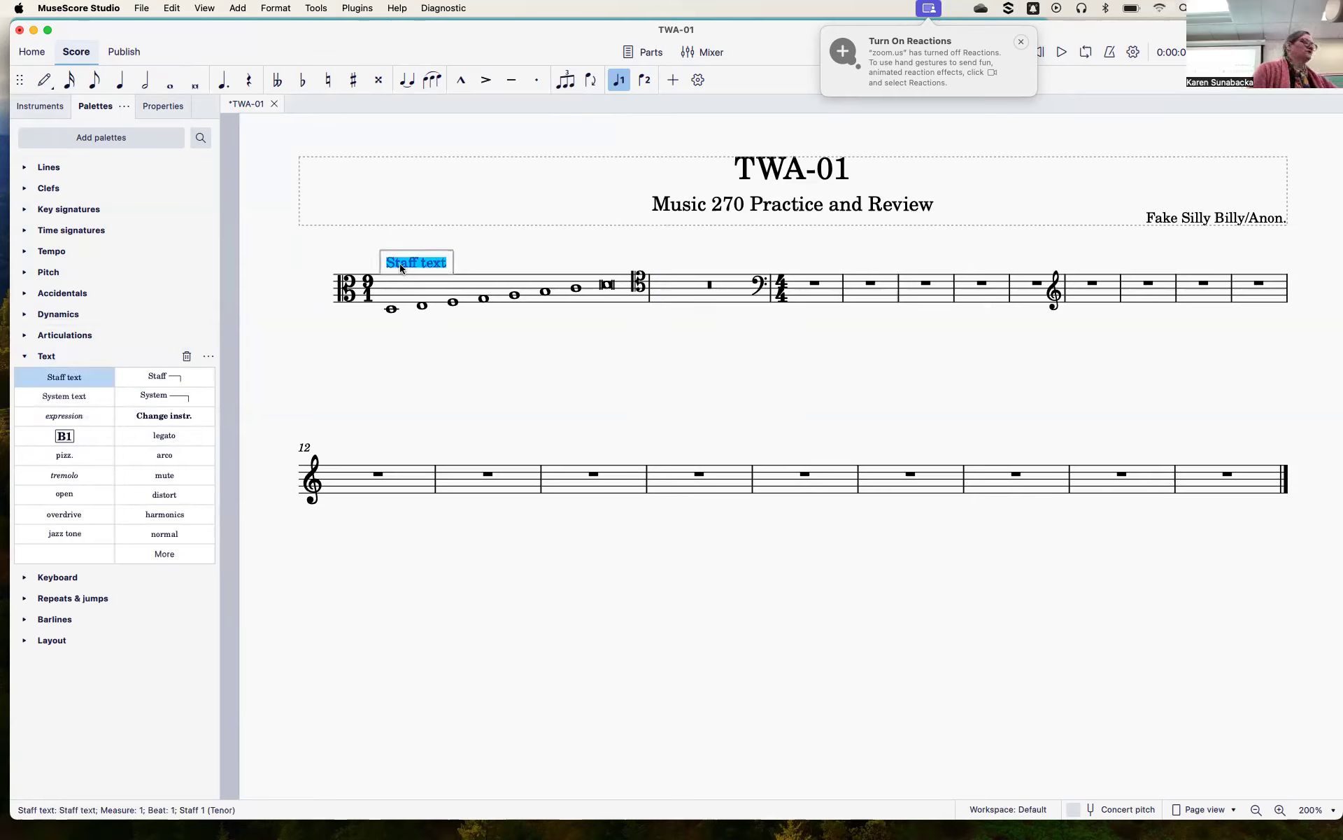
type("Dorian")
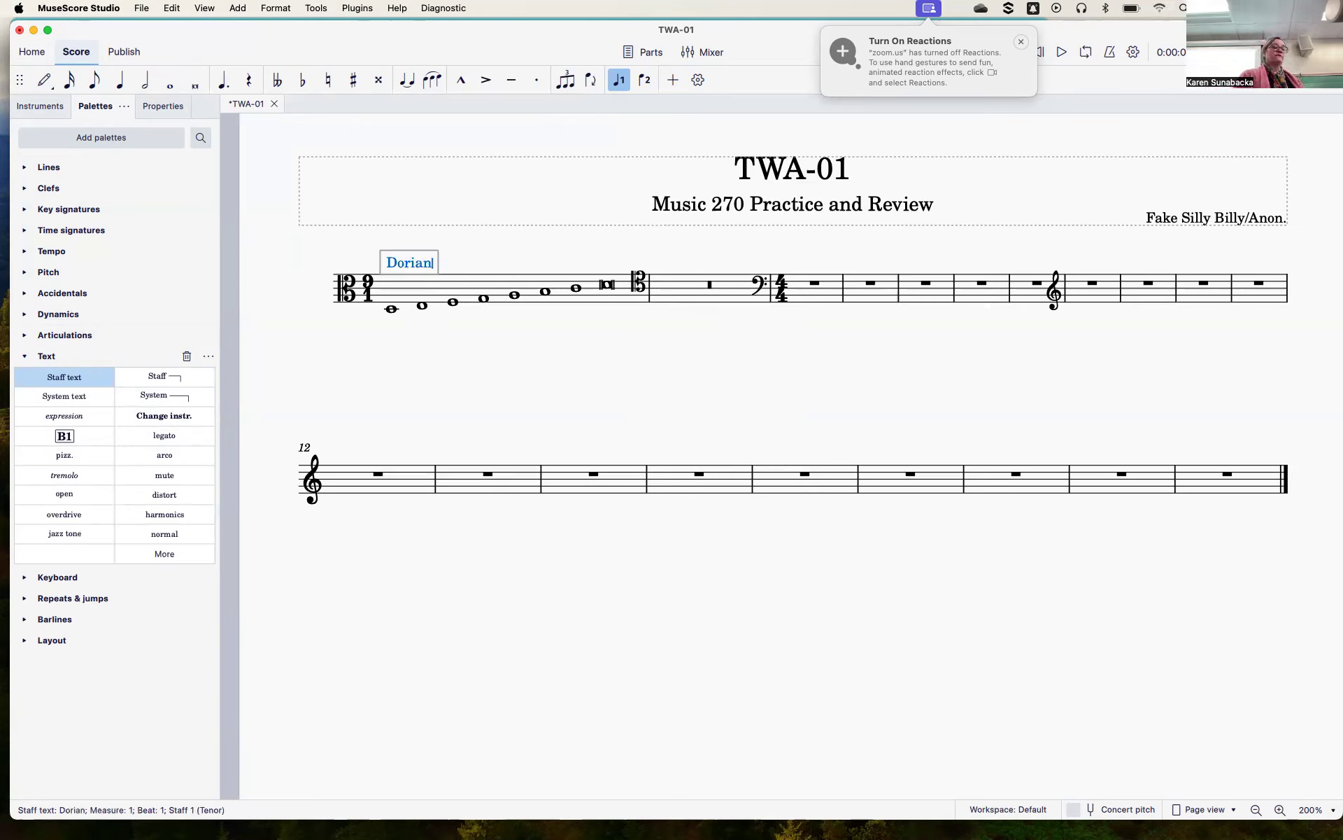
key("Left")
key("Left")
key("Left")
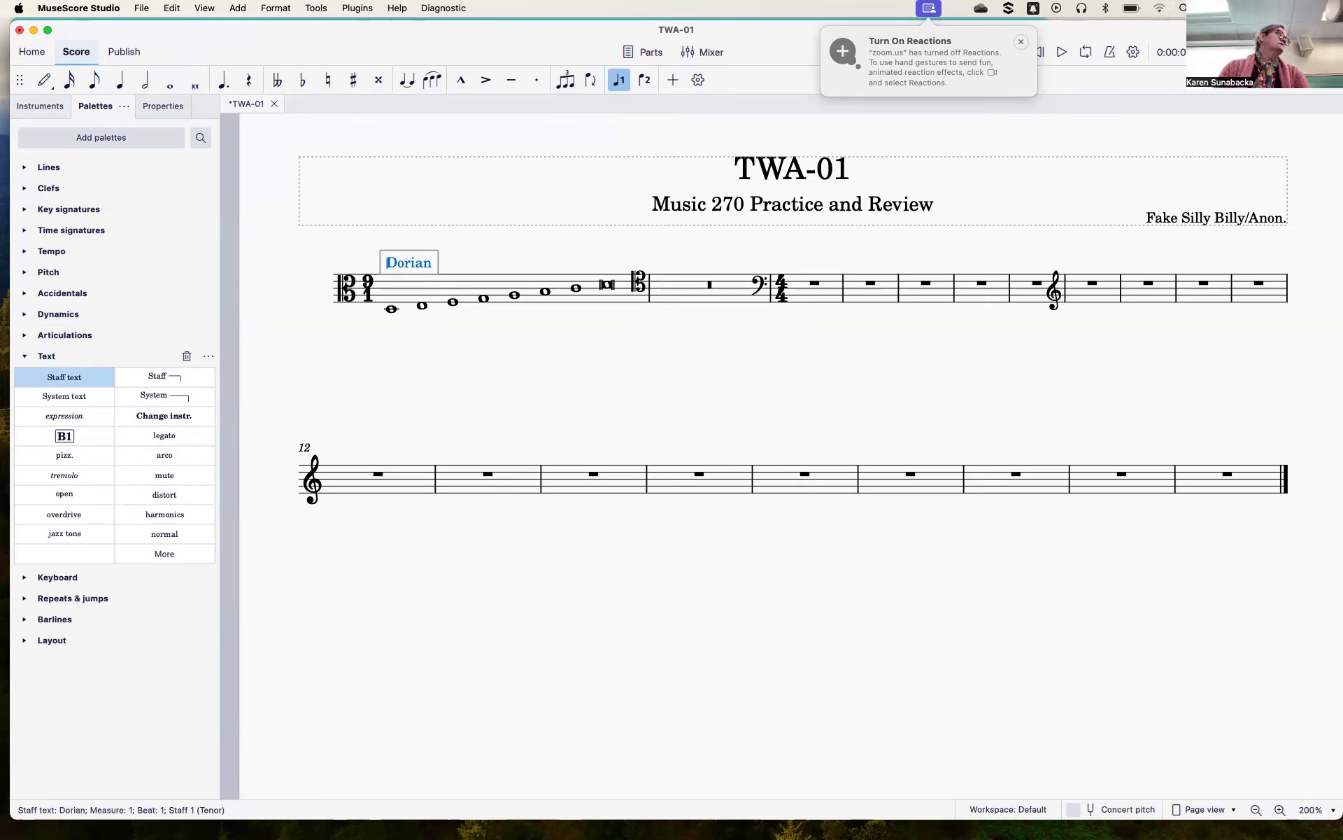
type("D-")
key("Left")
key("Left")
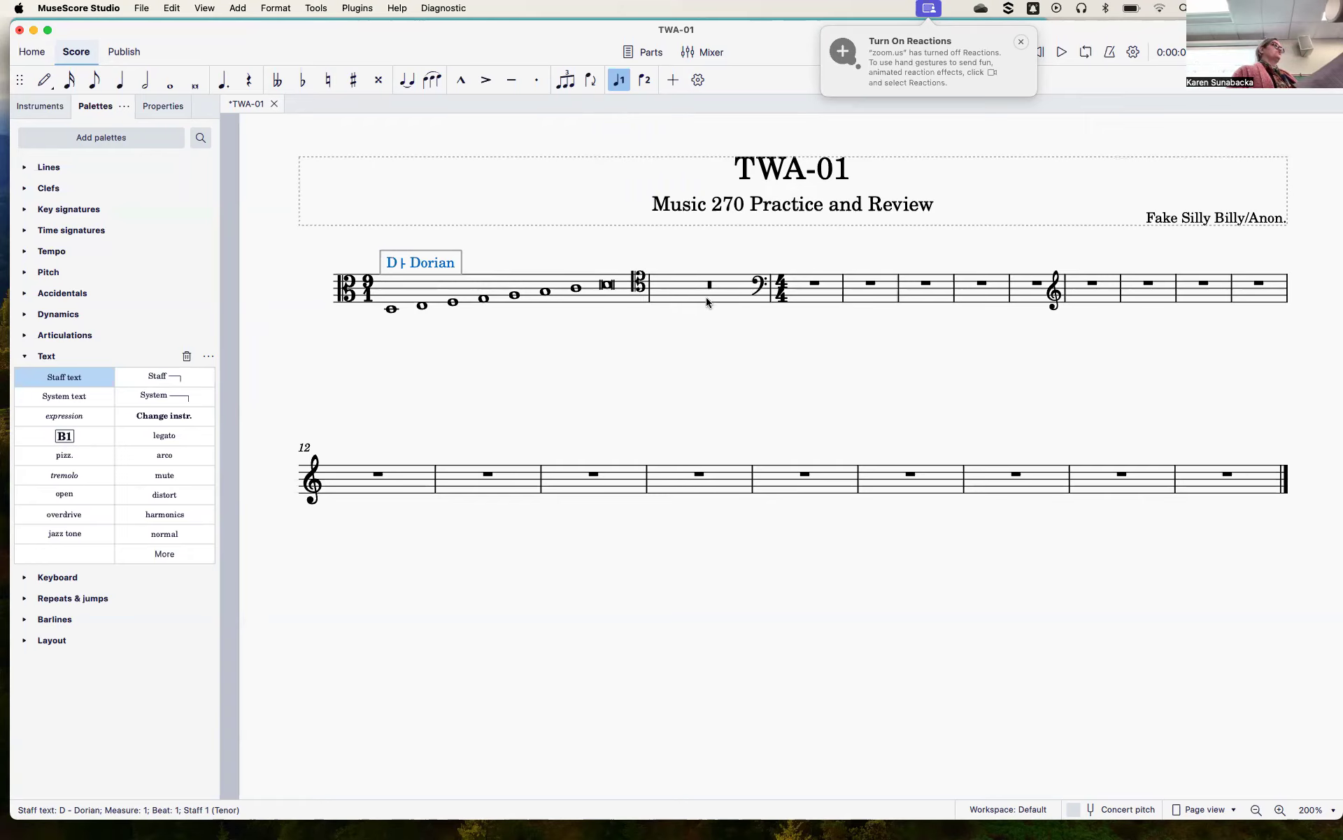
Insert a system break at the end of measure 1.
left_click(577, 283)
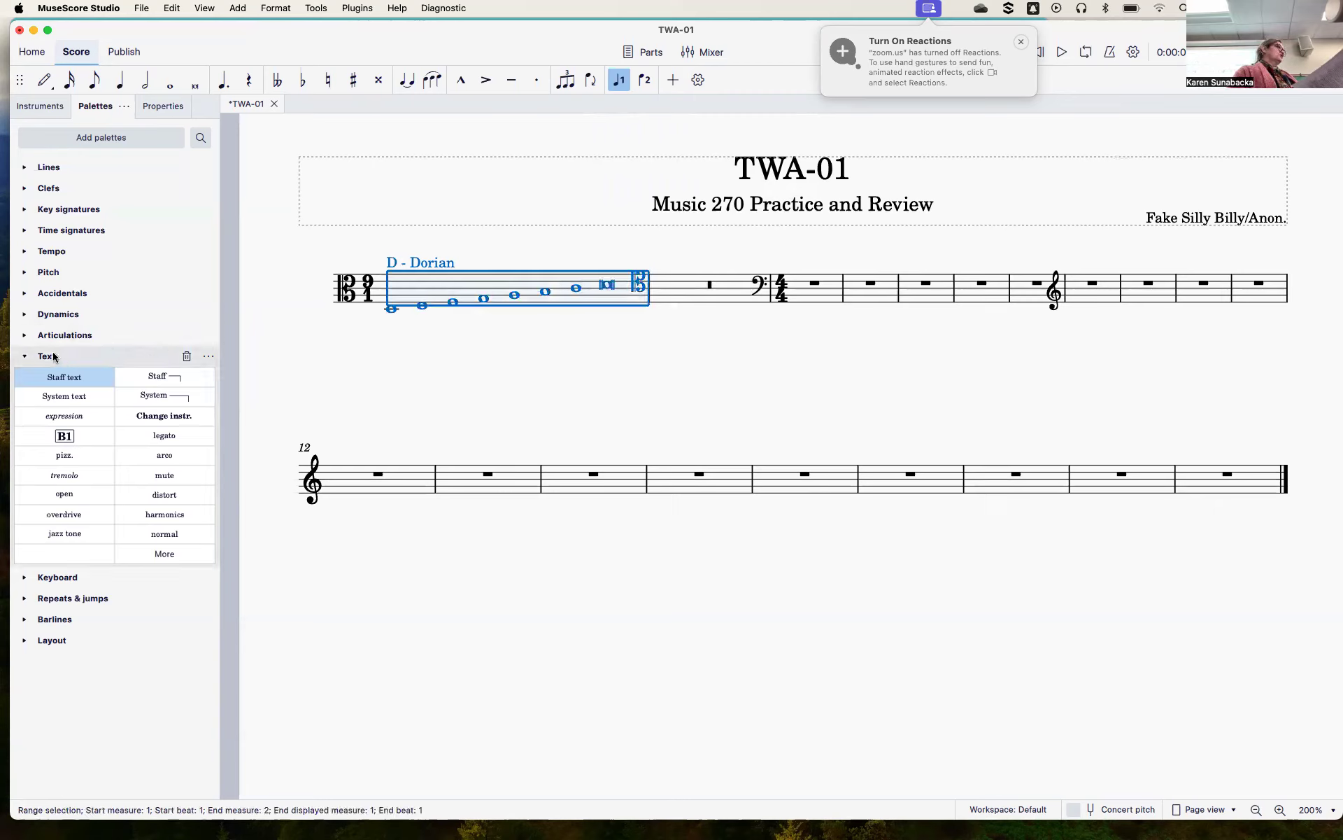
left_click(24, 356)
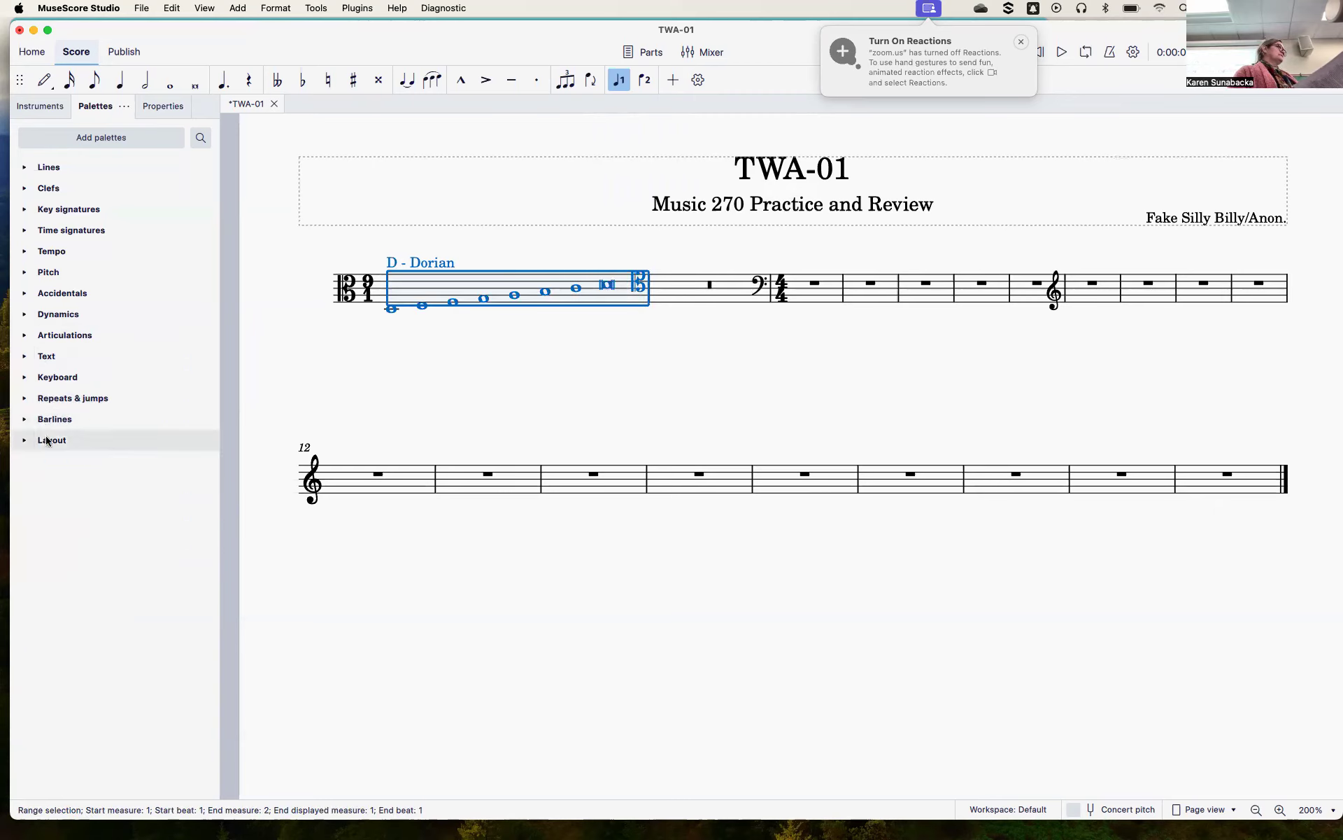
left_click(25, 442)
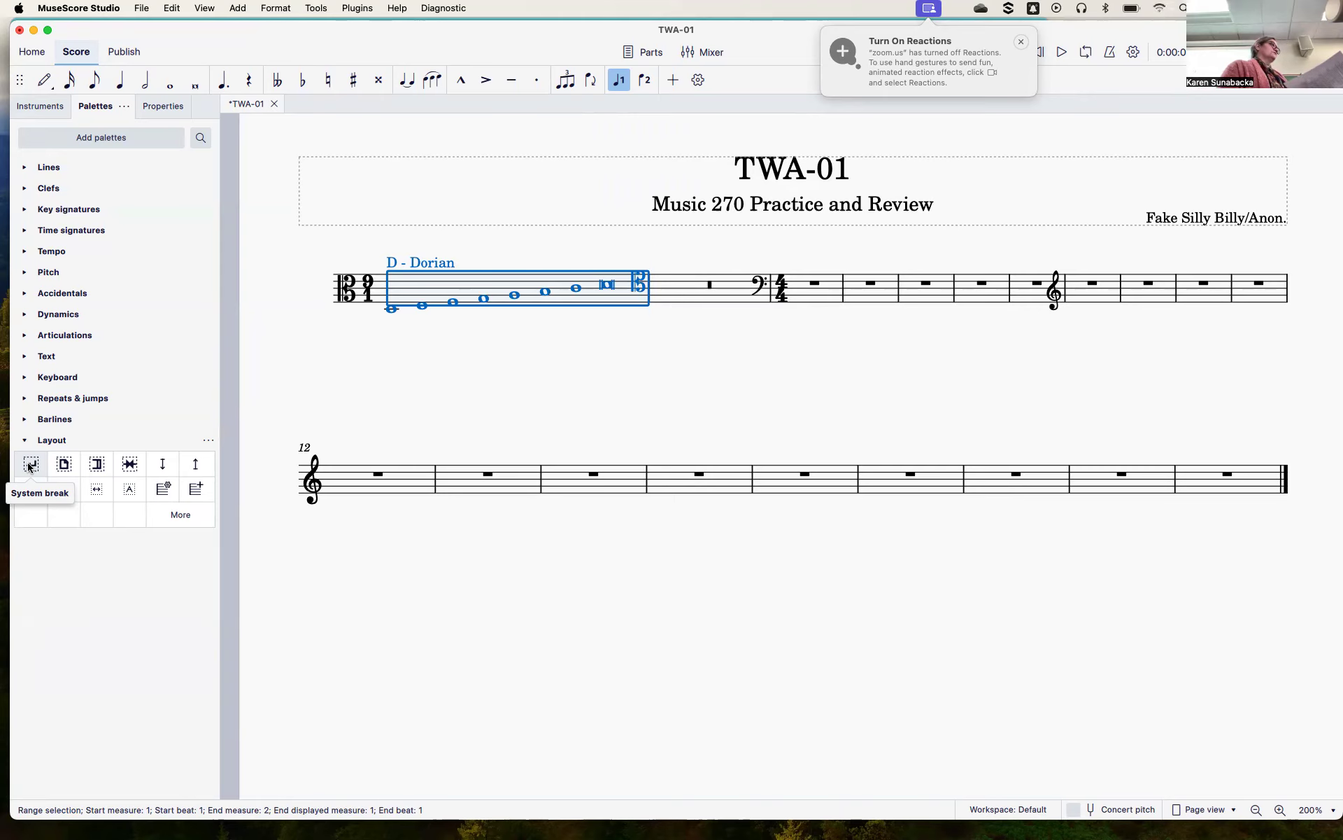
left_click(30, 464)
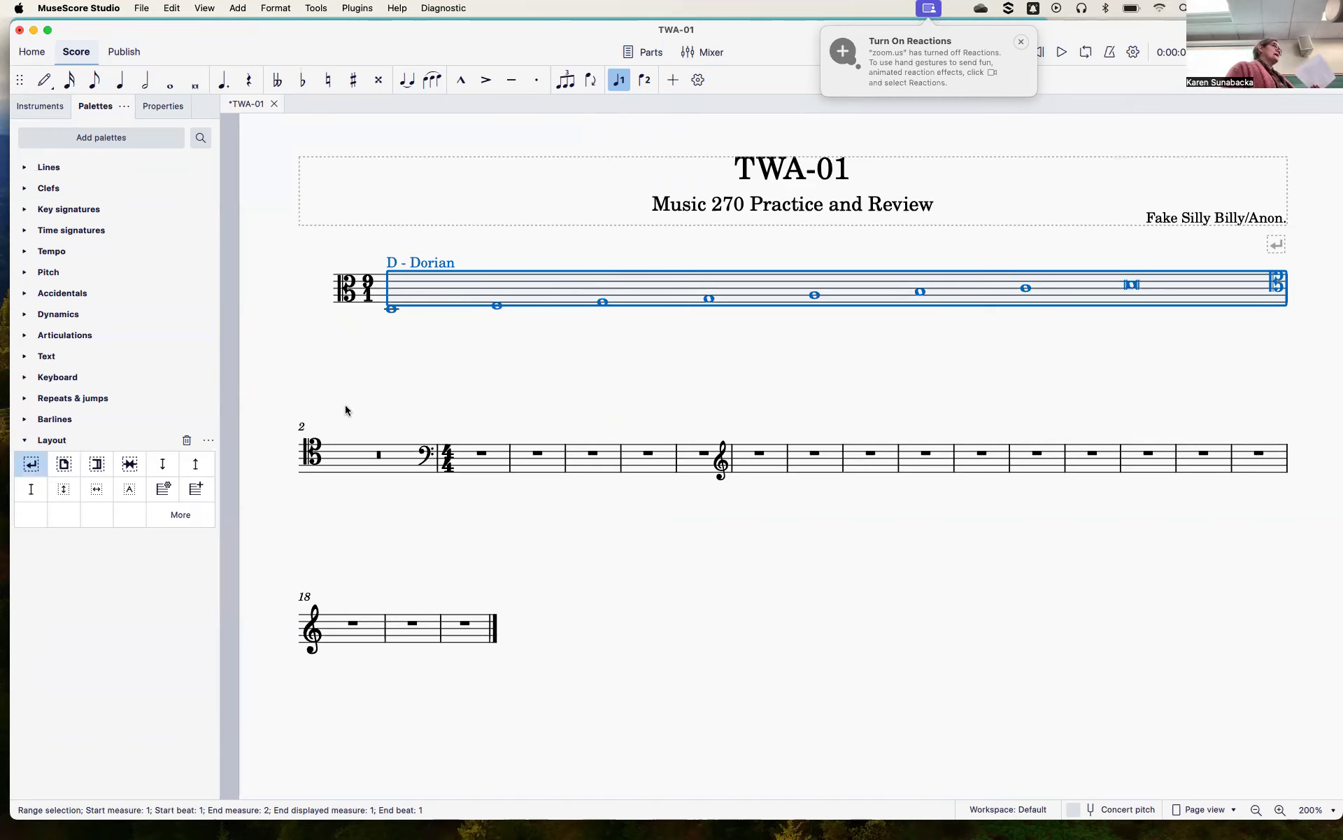
Change the barline at the end of measure 1 to a double barline.
left_click(19, 433)
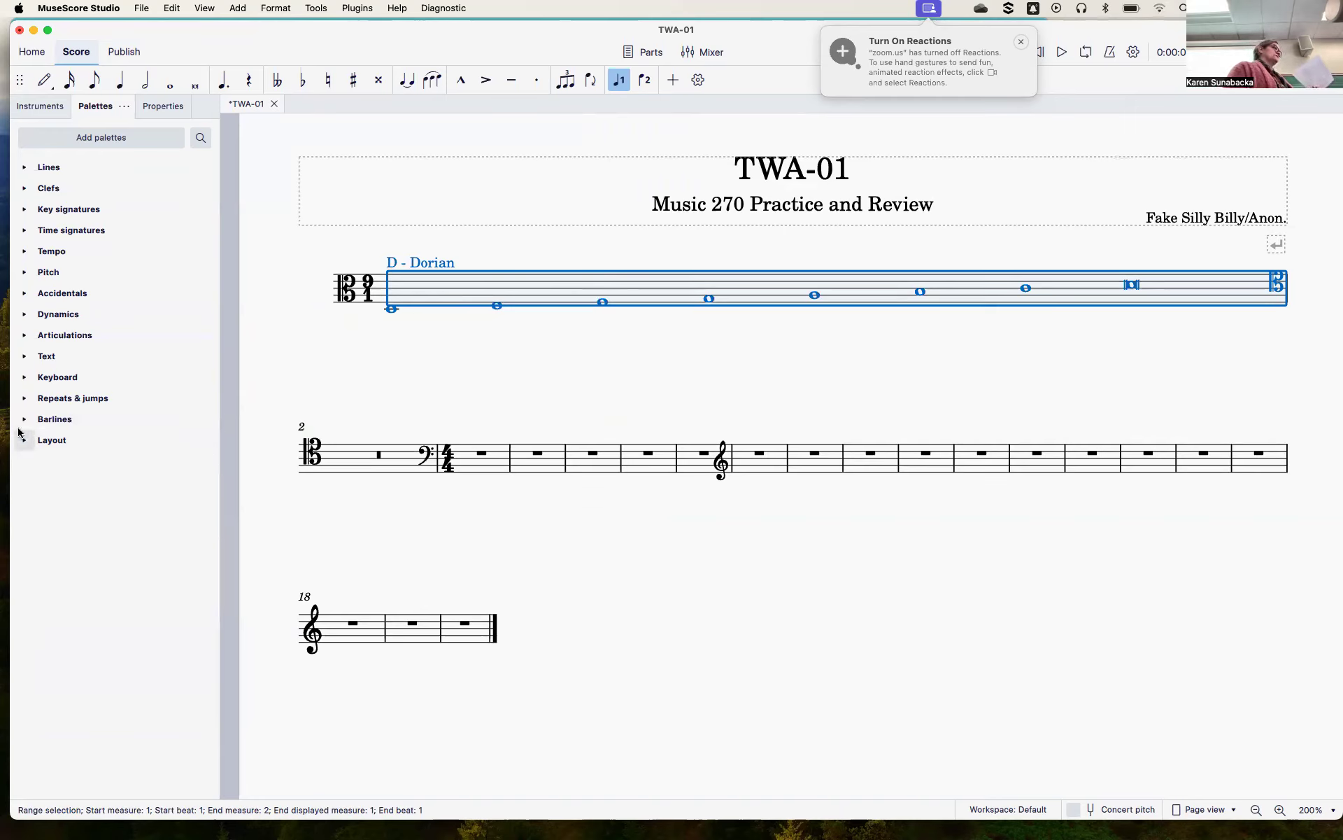
left_click(24, 418)
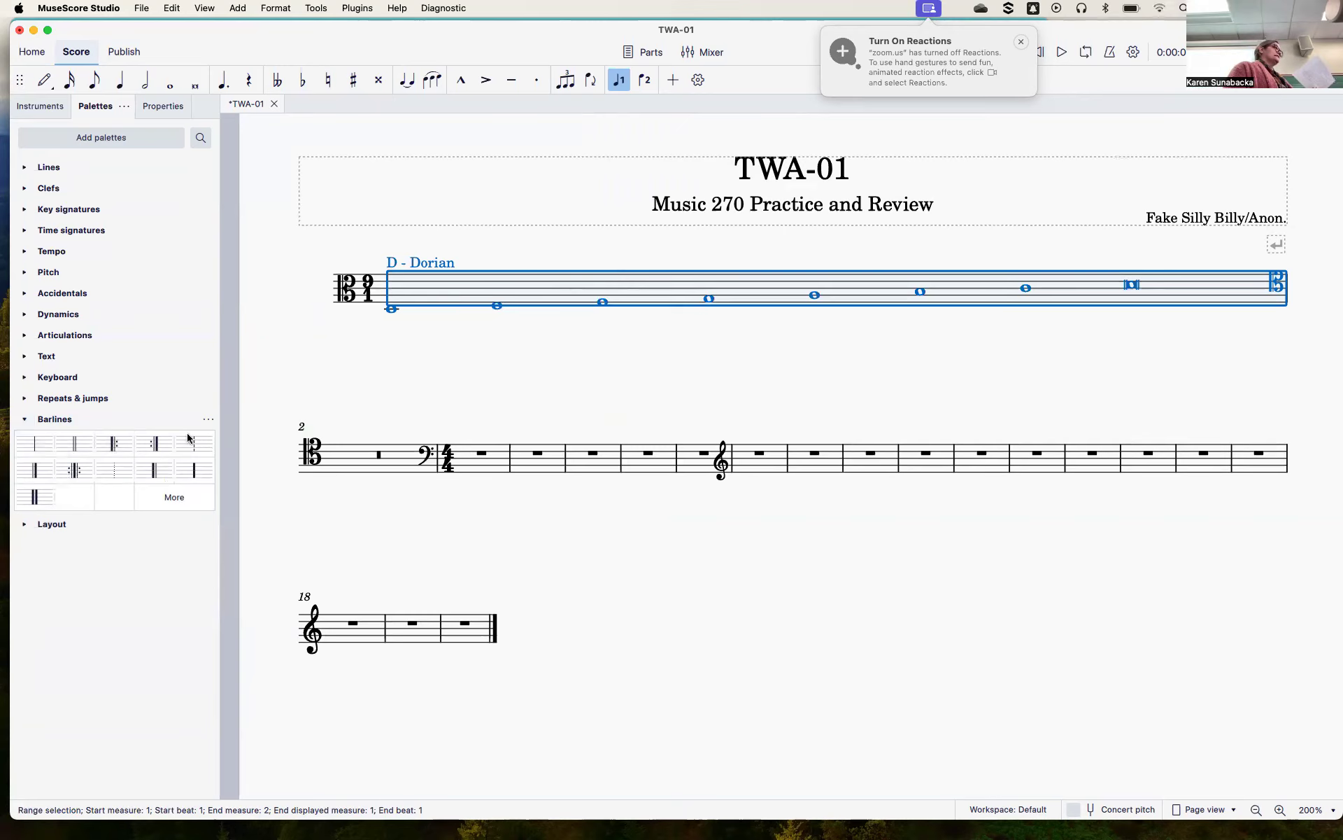
left_click(74, 443)
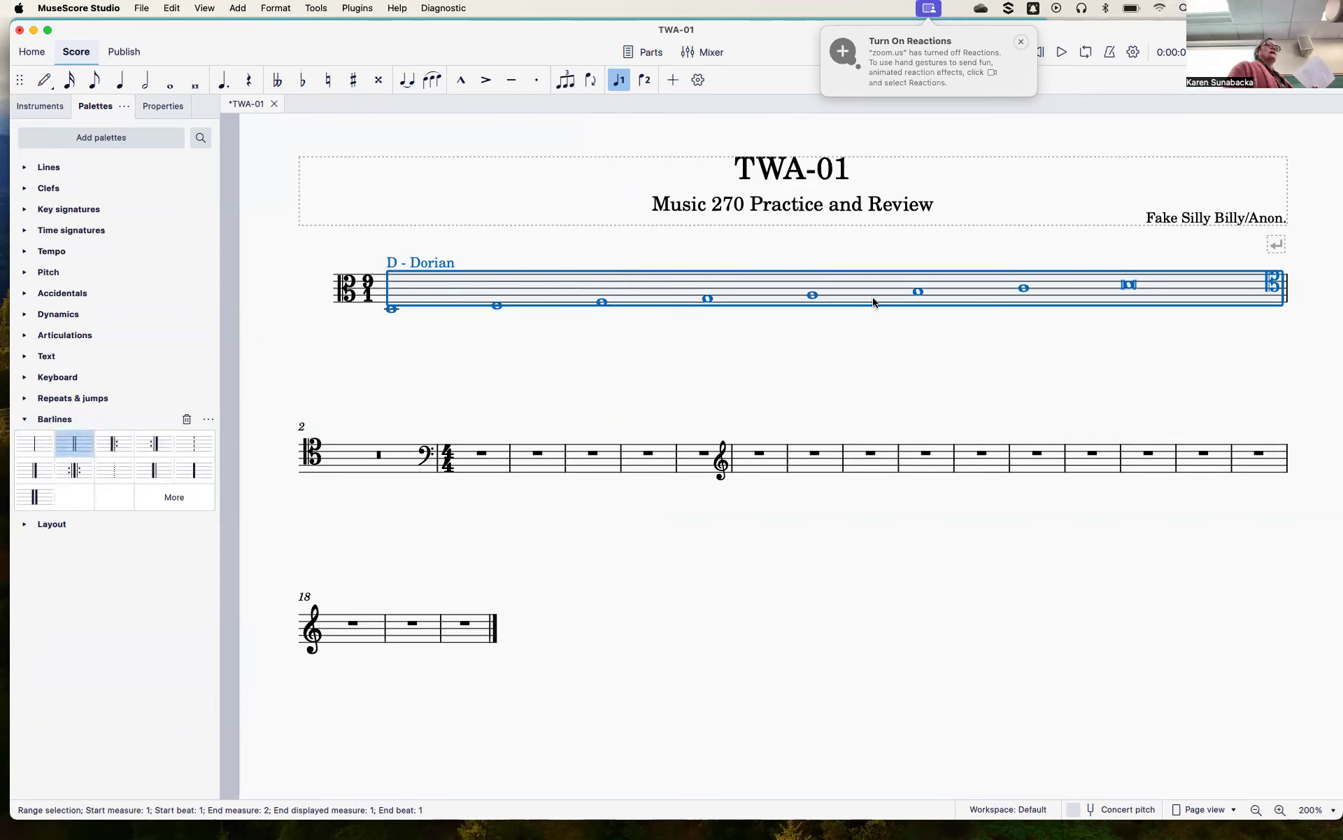
left_click(1181, 344)
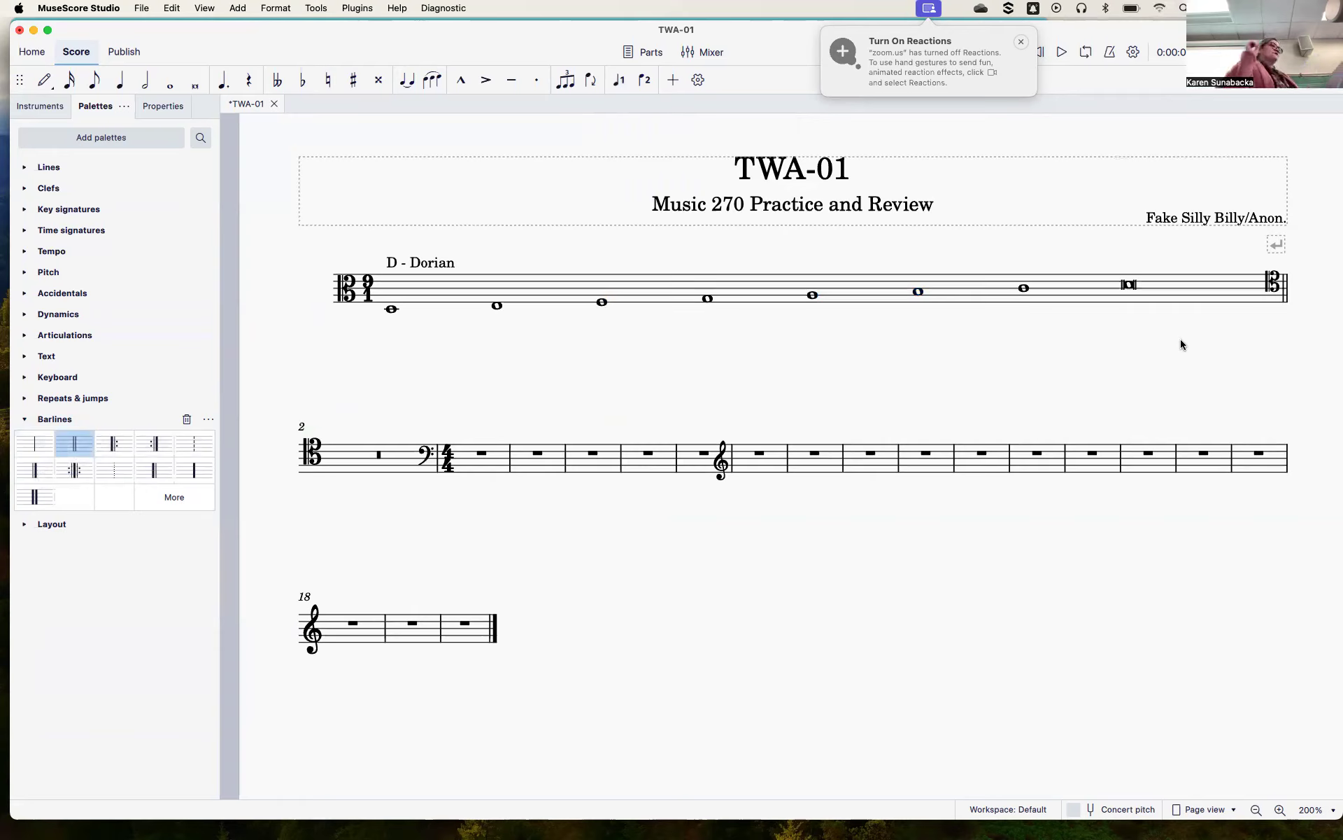
Make the tenor clef at the end of the first system invisible.
left_click(1272, 286)
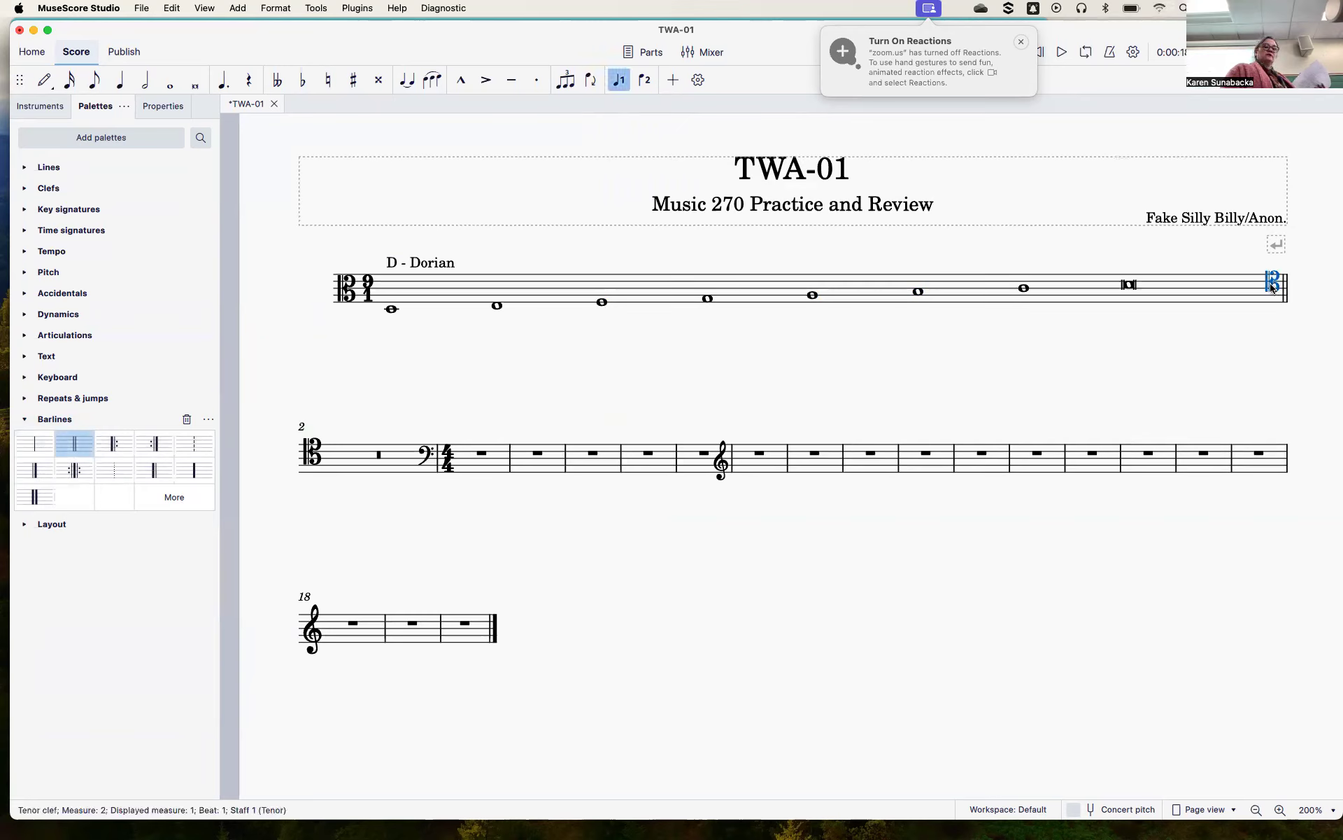
left_click(1023, 287)
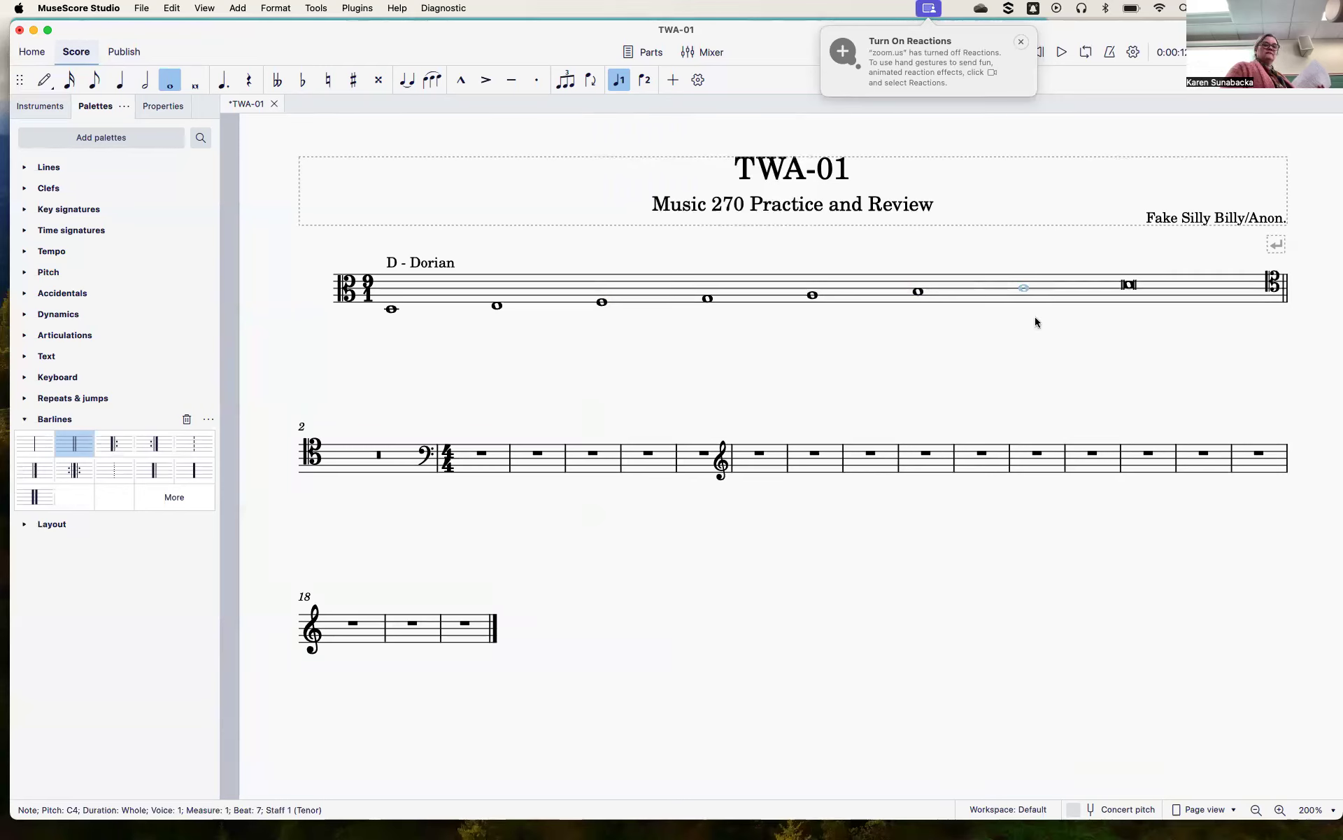
left_click(1273, 294)
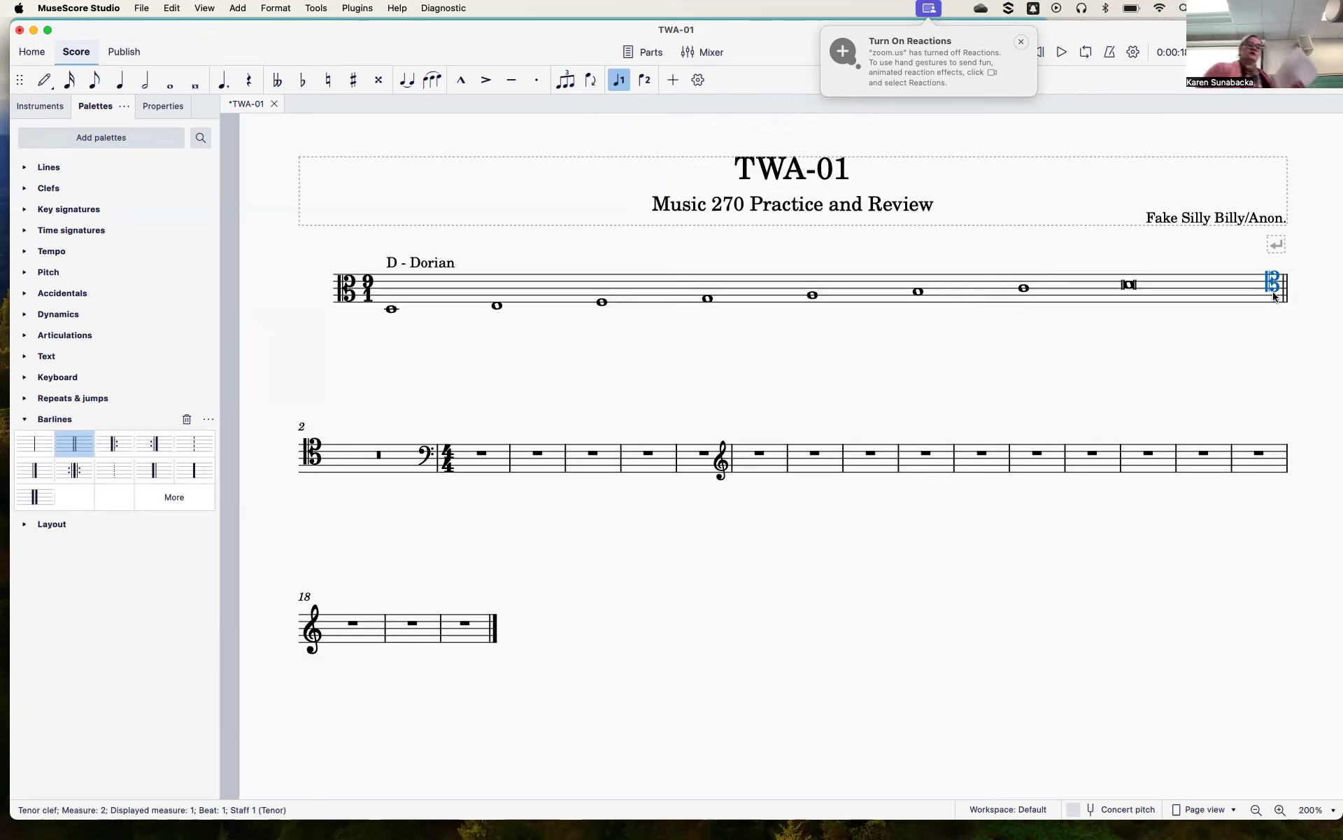
key("v")
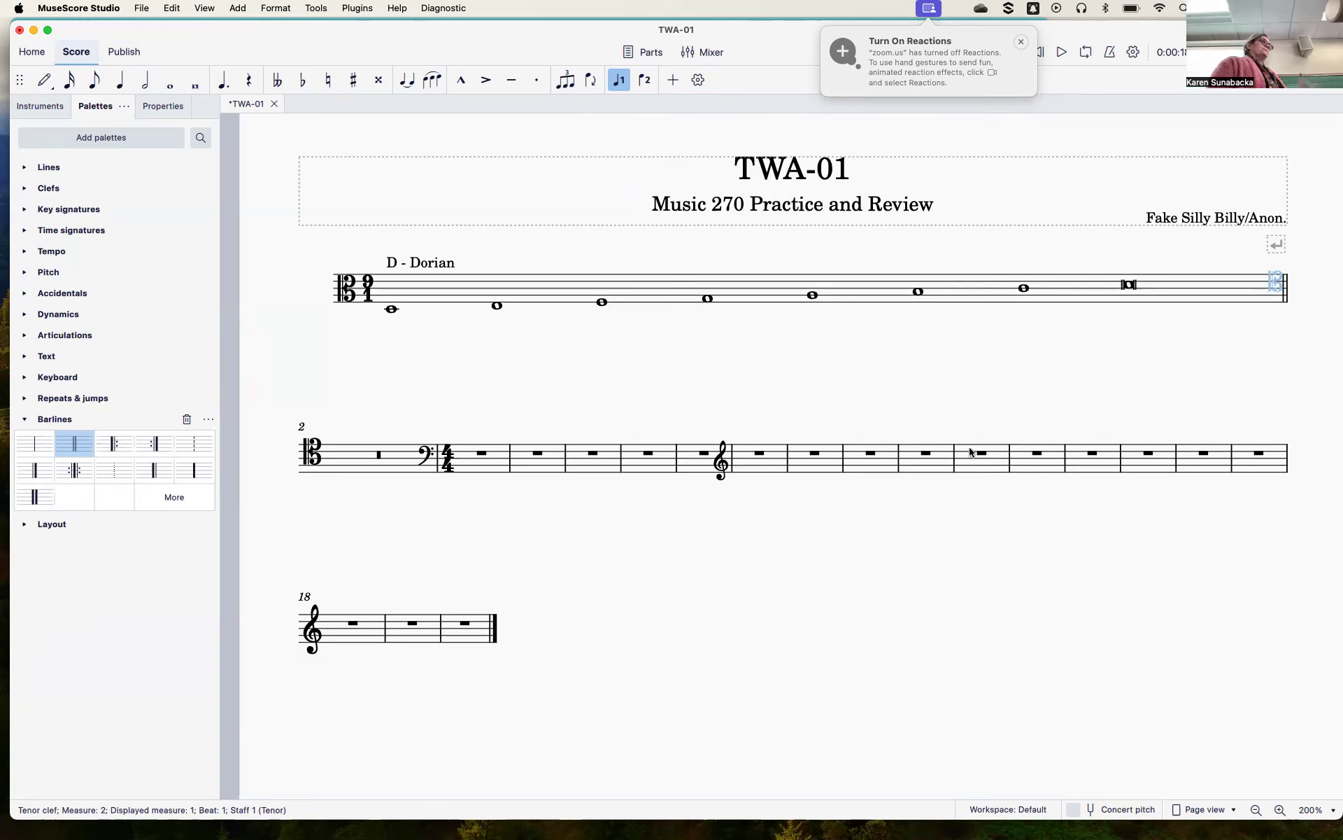
Enter seven ascending whole notes from E3 to D4 in measure 2.
left_click(379, 457)
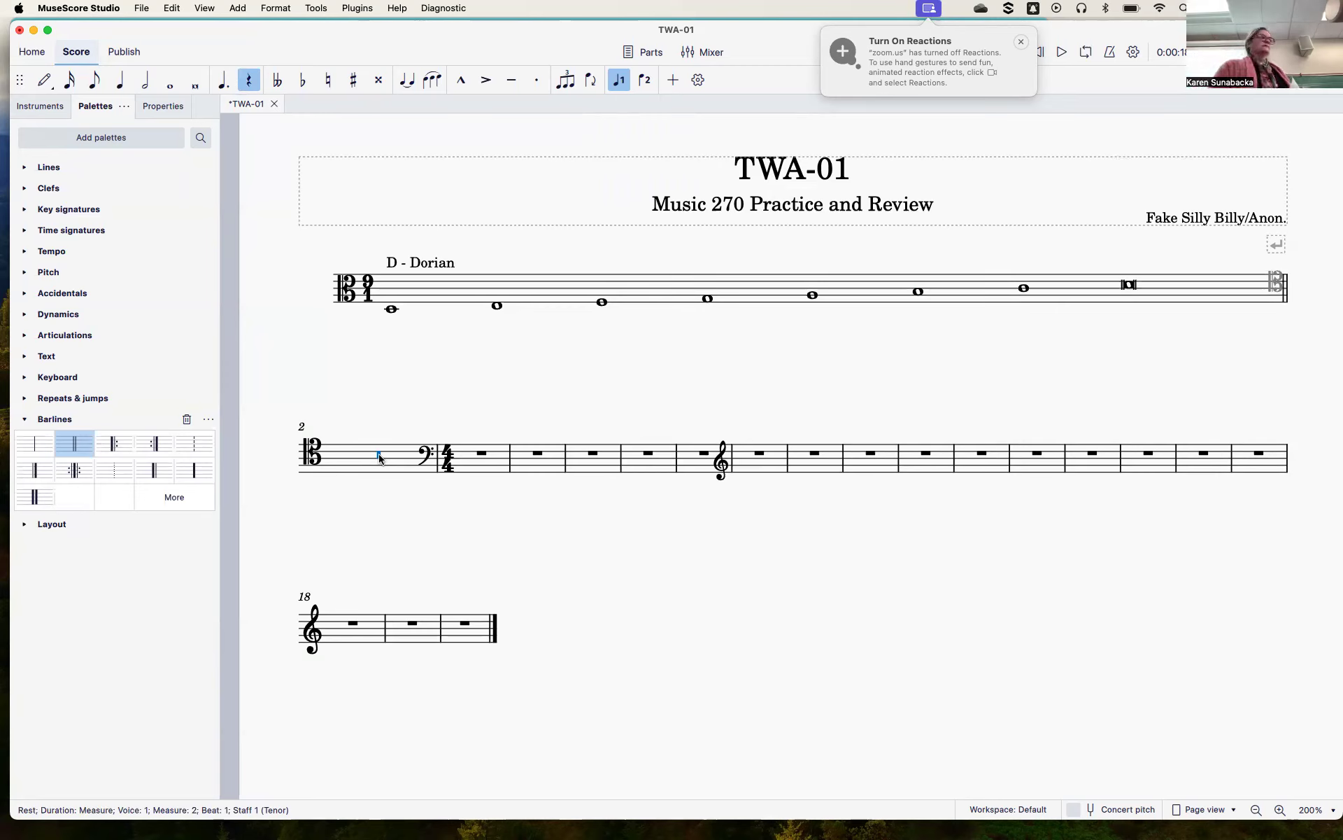
left_click(352, 465)
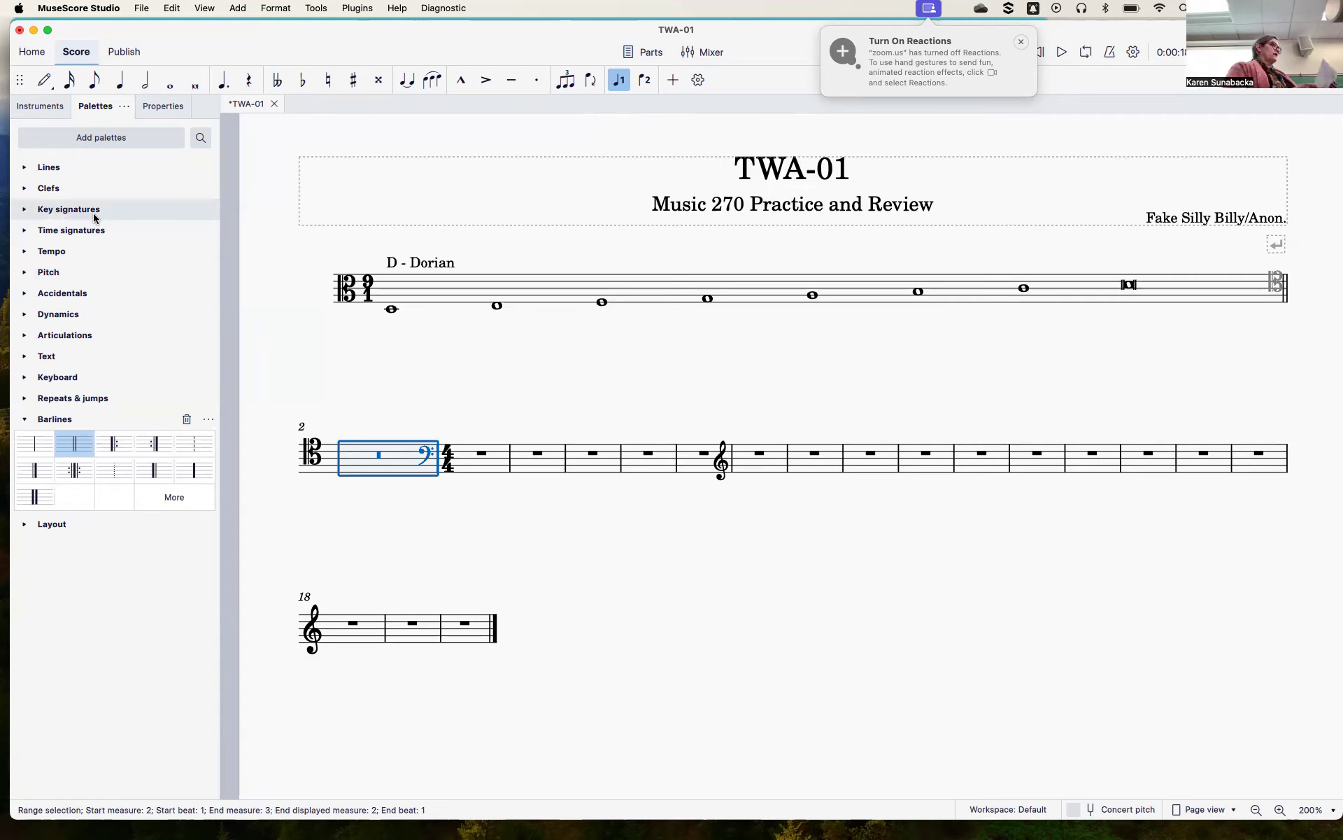
left_click(43, 85)
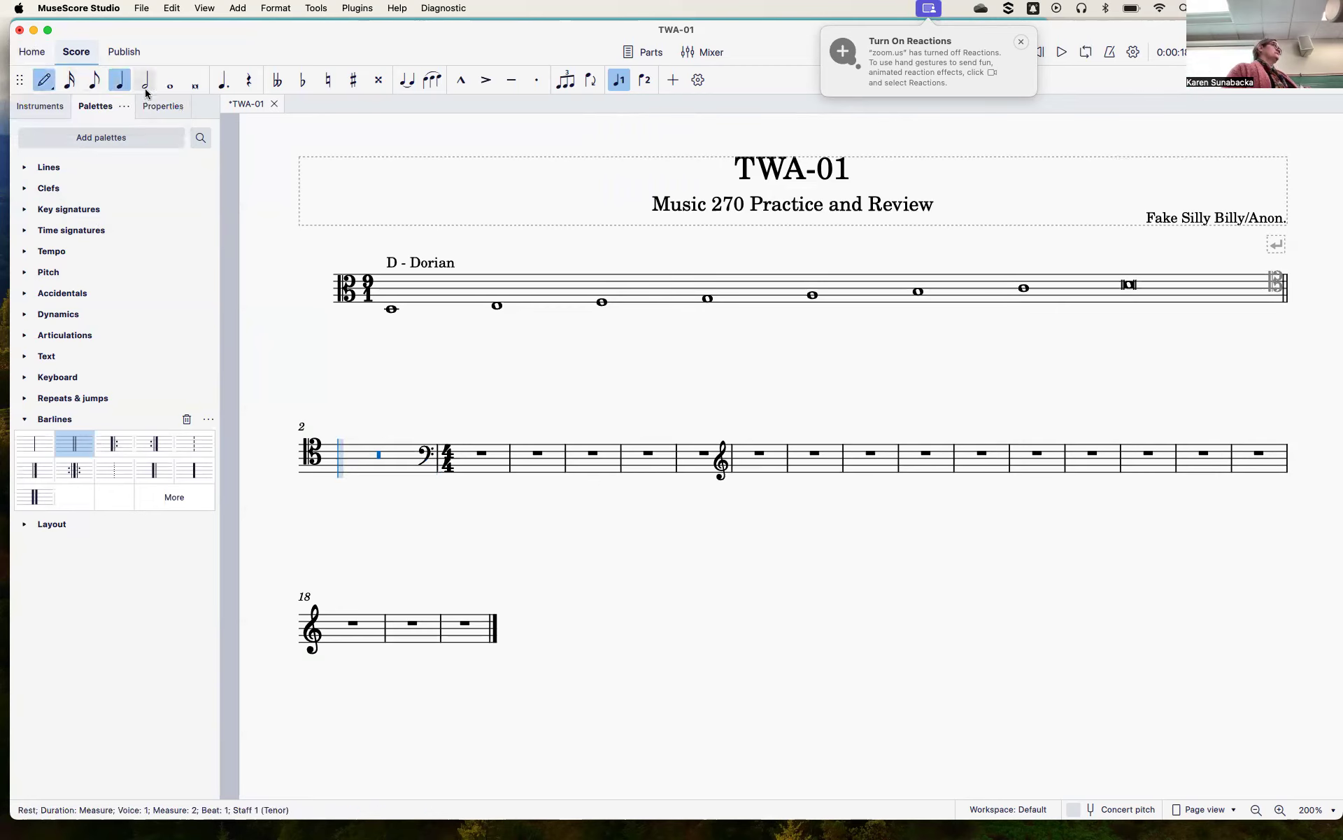
left_click(170, 81)
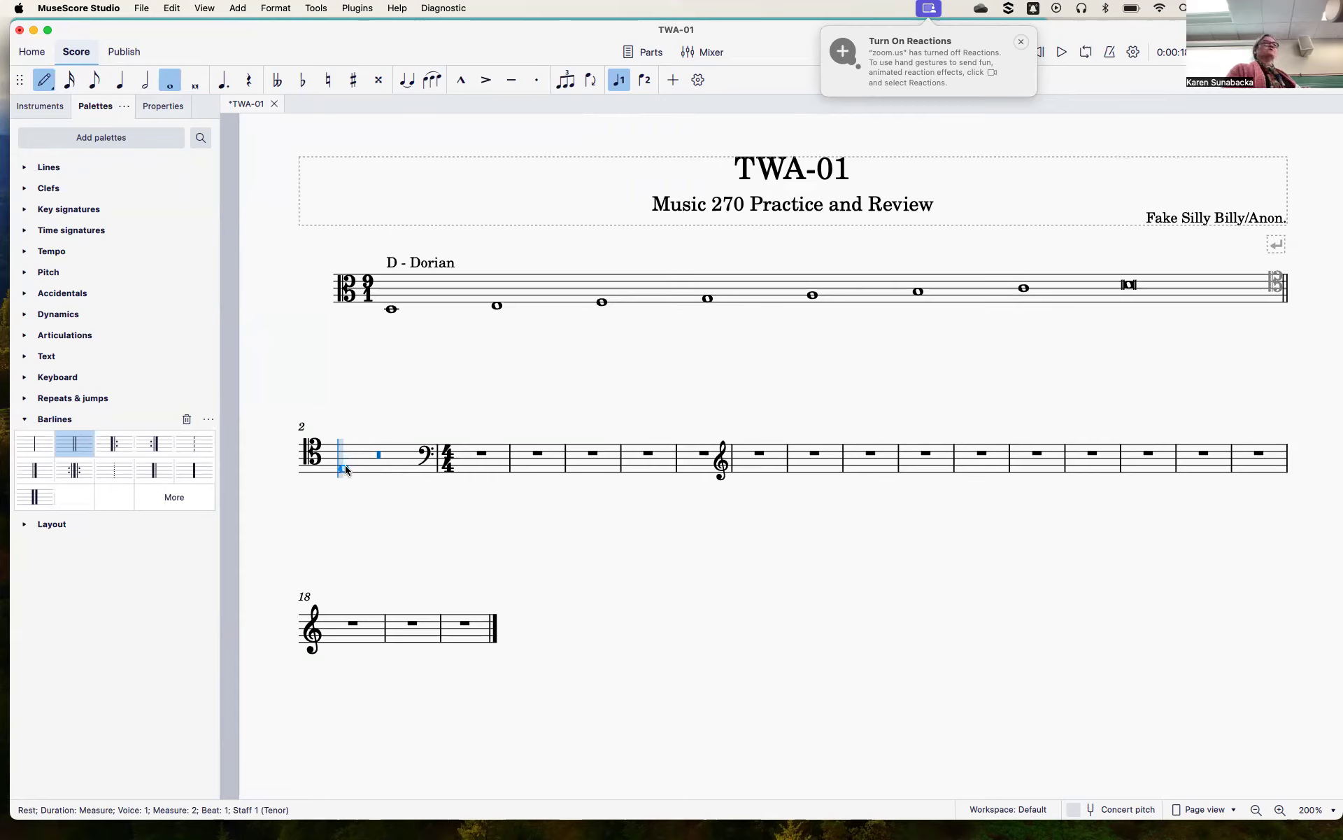
left_click(346, 468)
left_click(370, 465)
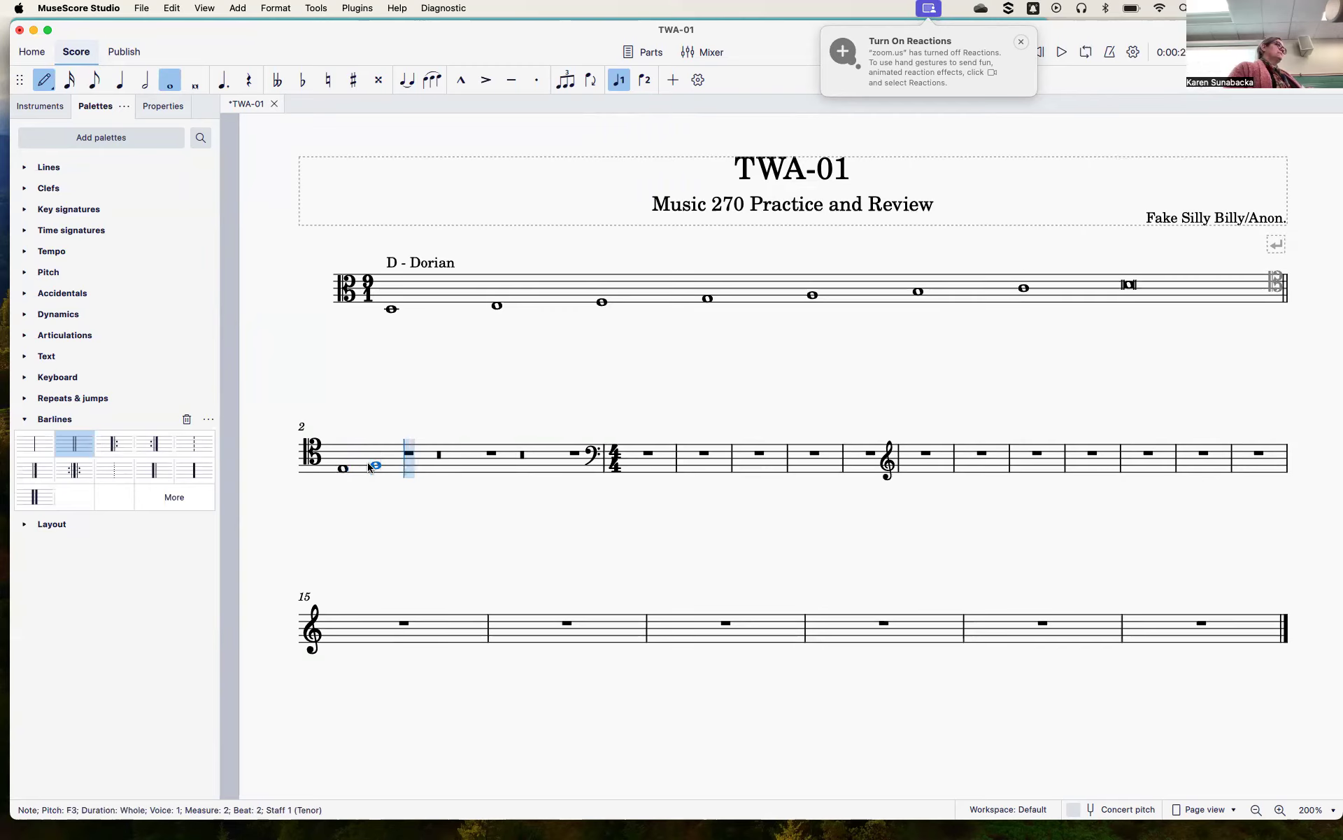
left_click(405, 461)
left_click(435, 459)
left_click(465, 455)
left_click(498, 451)
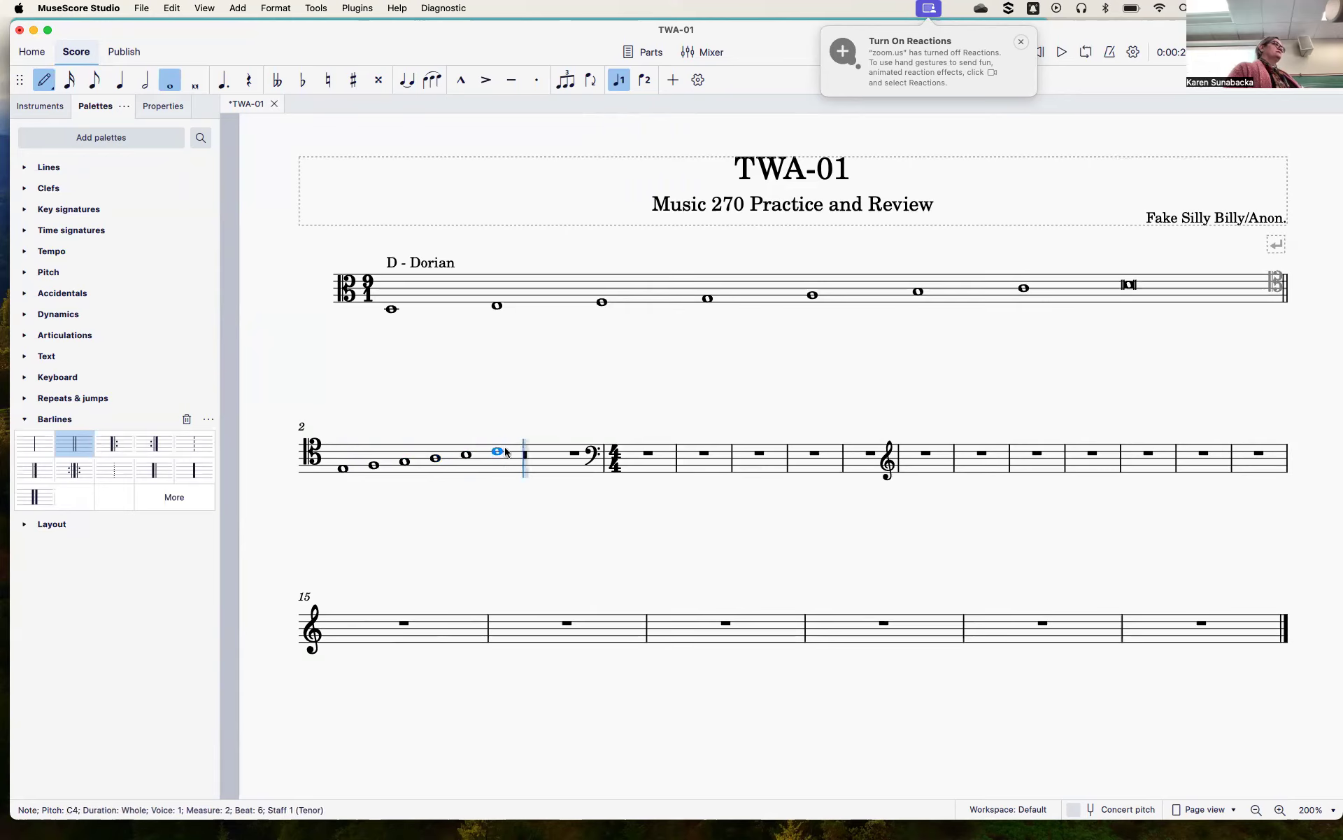
left_click(525, 448)
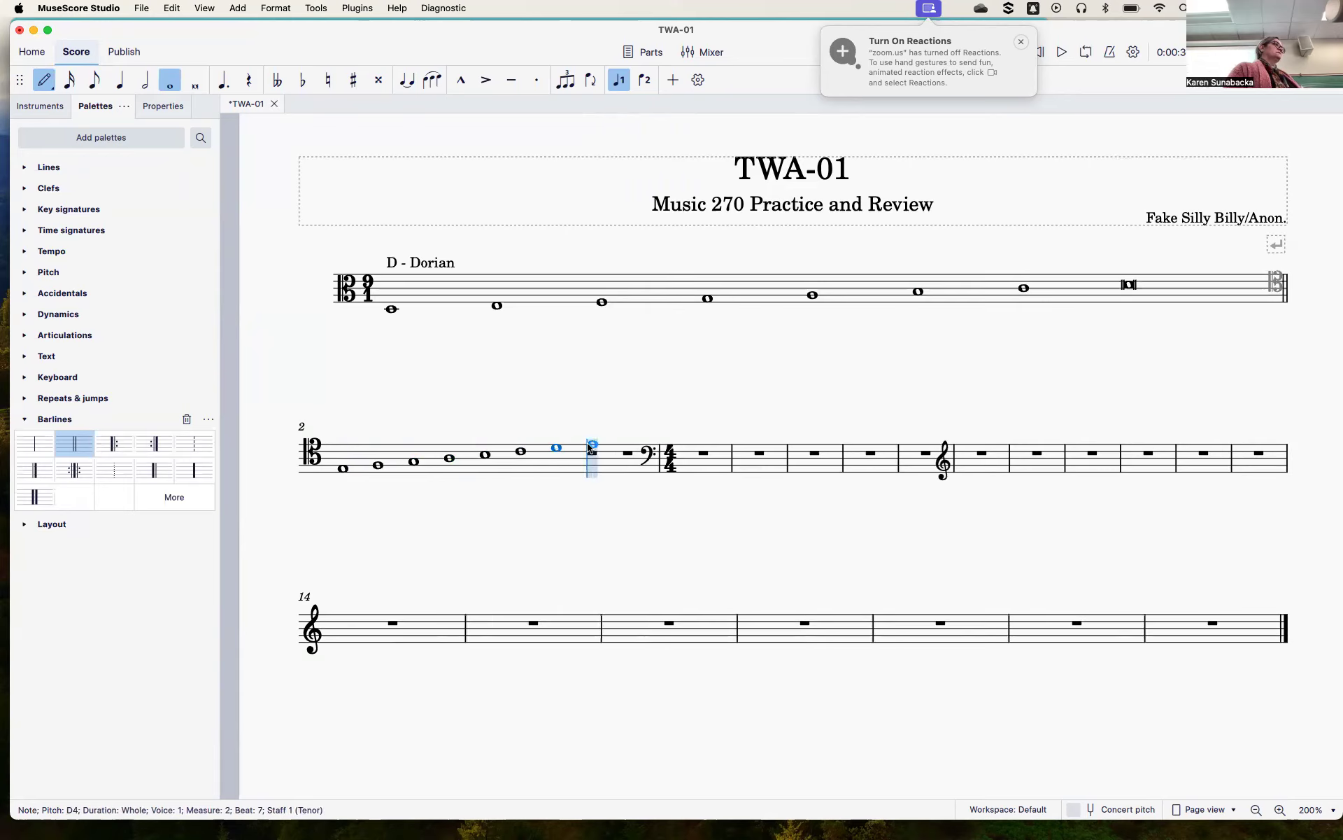
Finish the scale in measure 2 with a breve on E4 and leave note input.
left_click(195, 81)
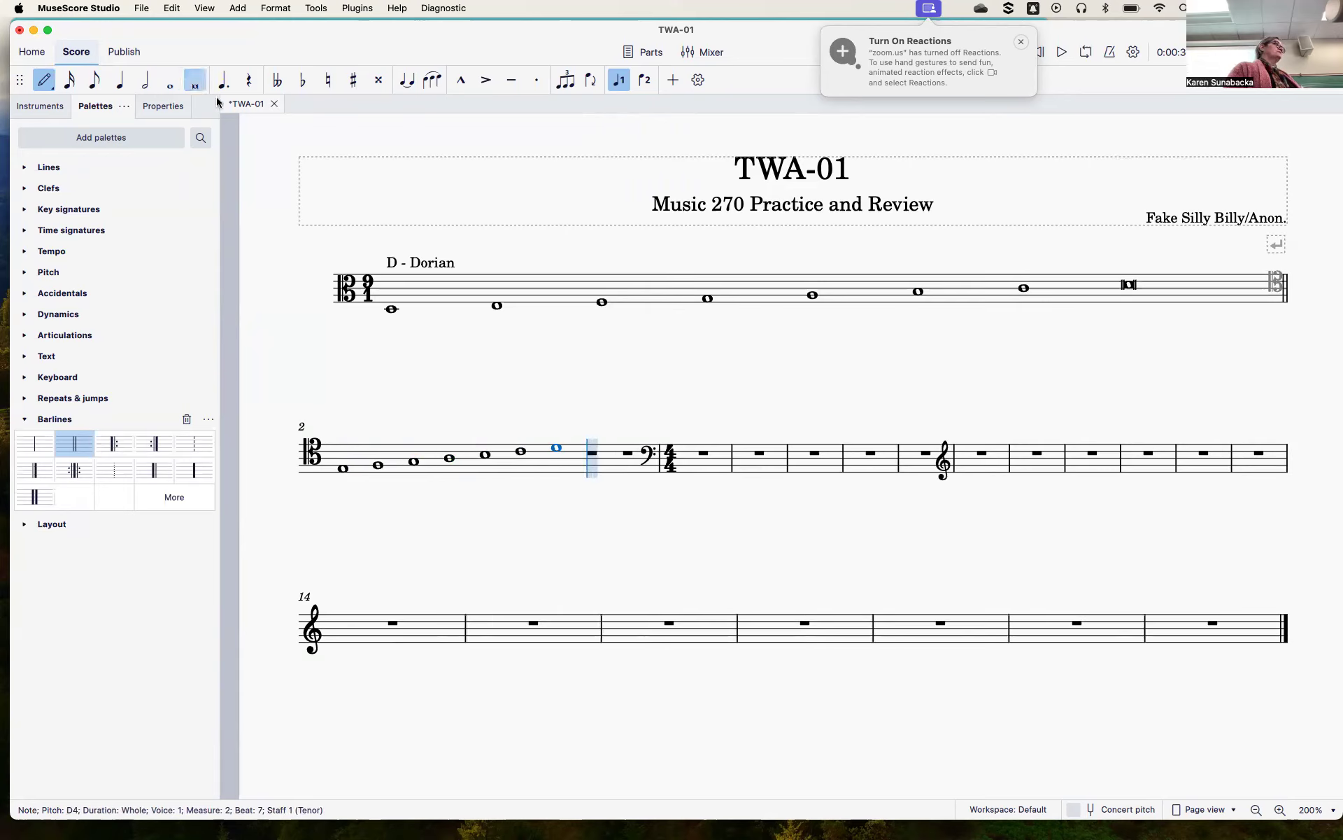
left_click(591, 447)
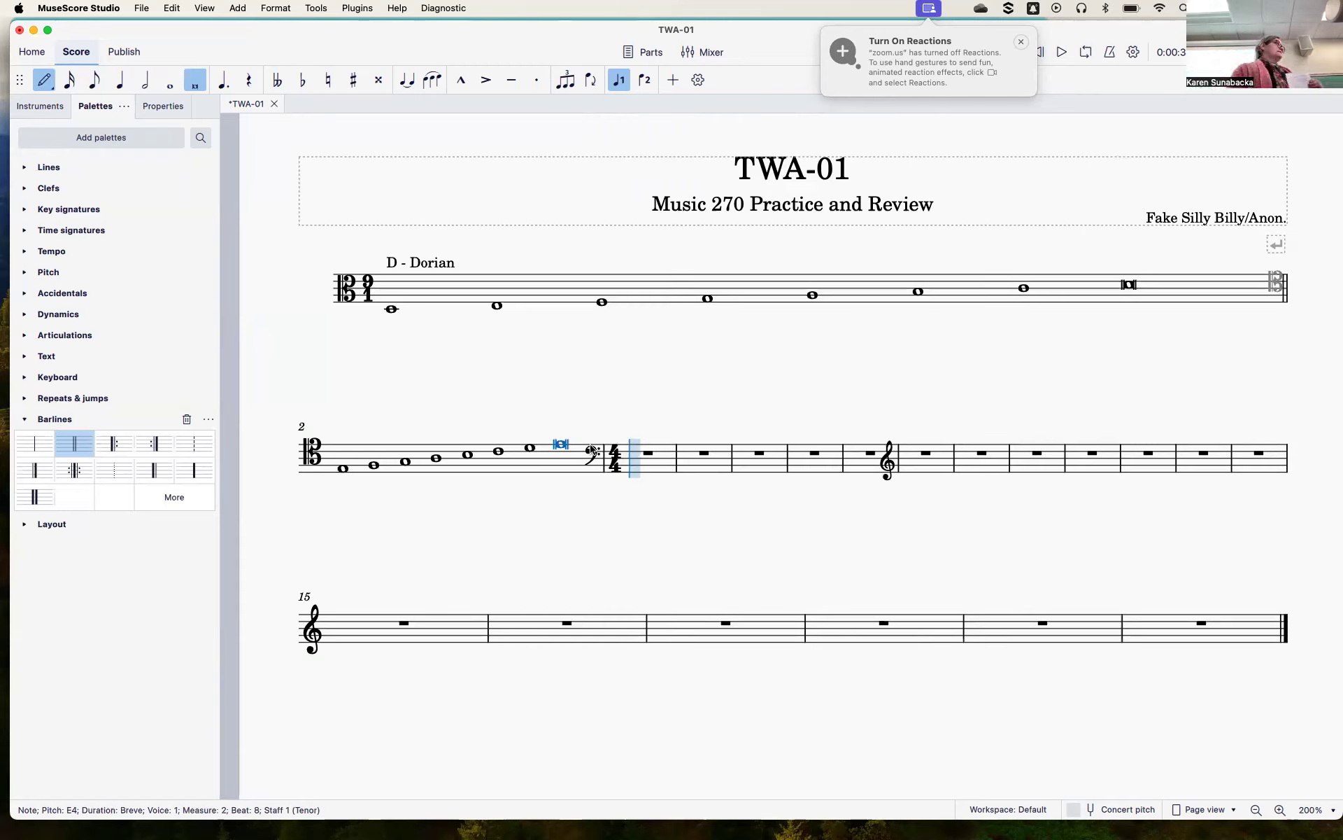
left_click(41, 82)
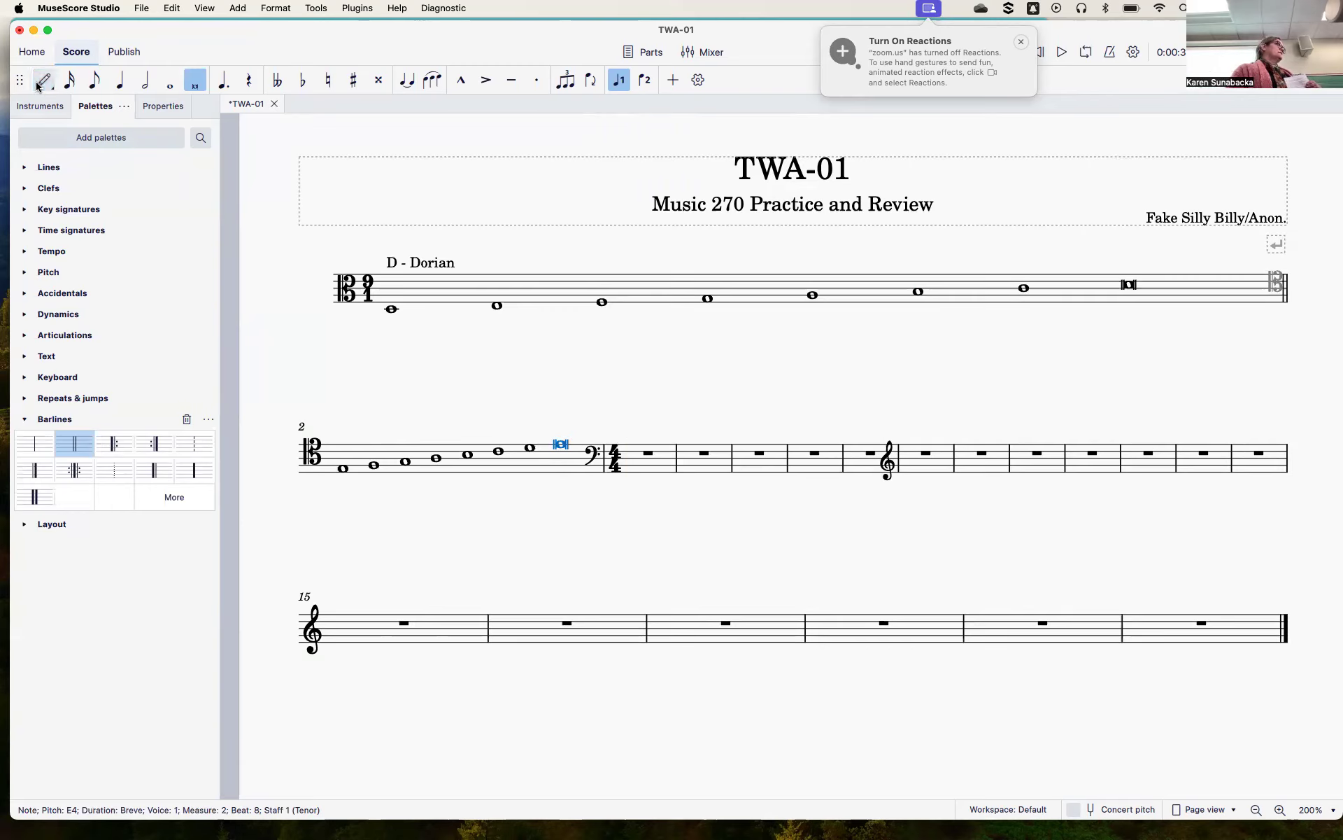
Add staff text reading "Phrygian" above the first note of measure 2.
left_click(29, 421)
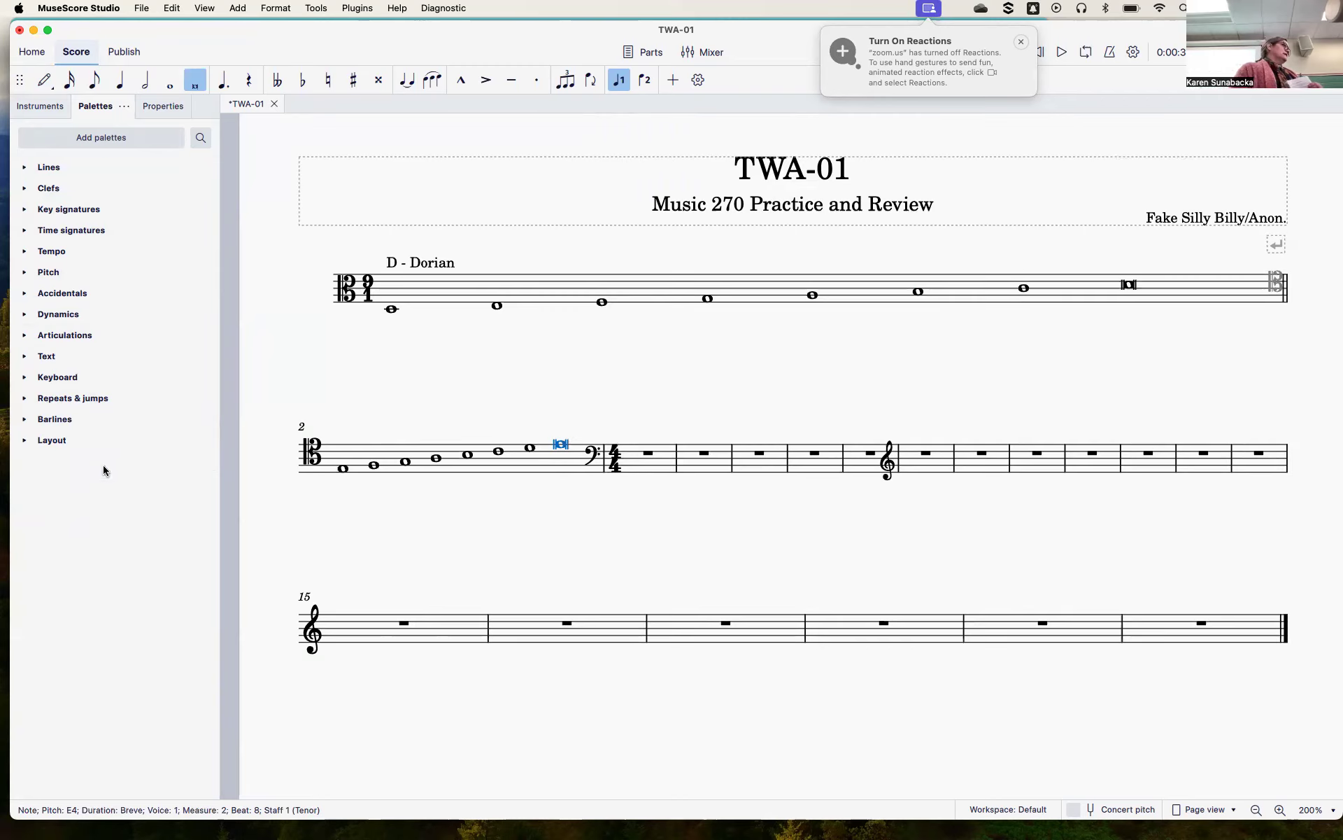
left_click(340, 471)
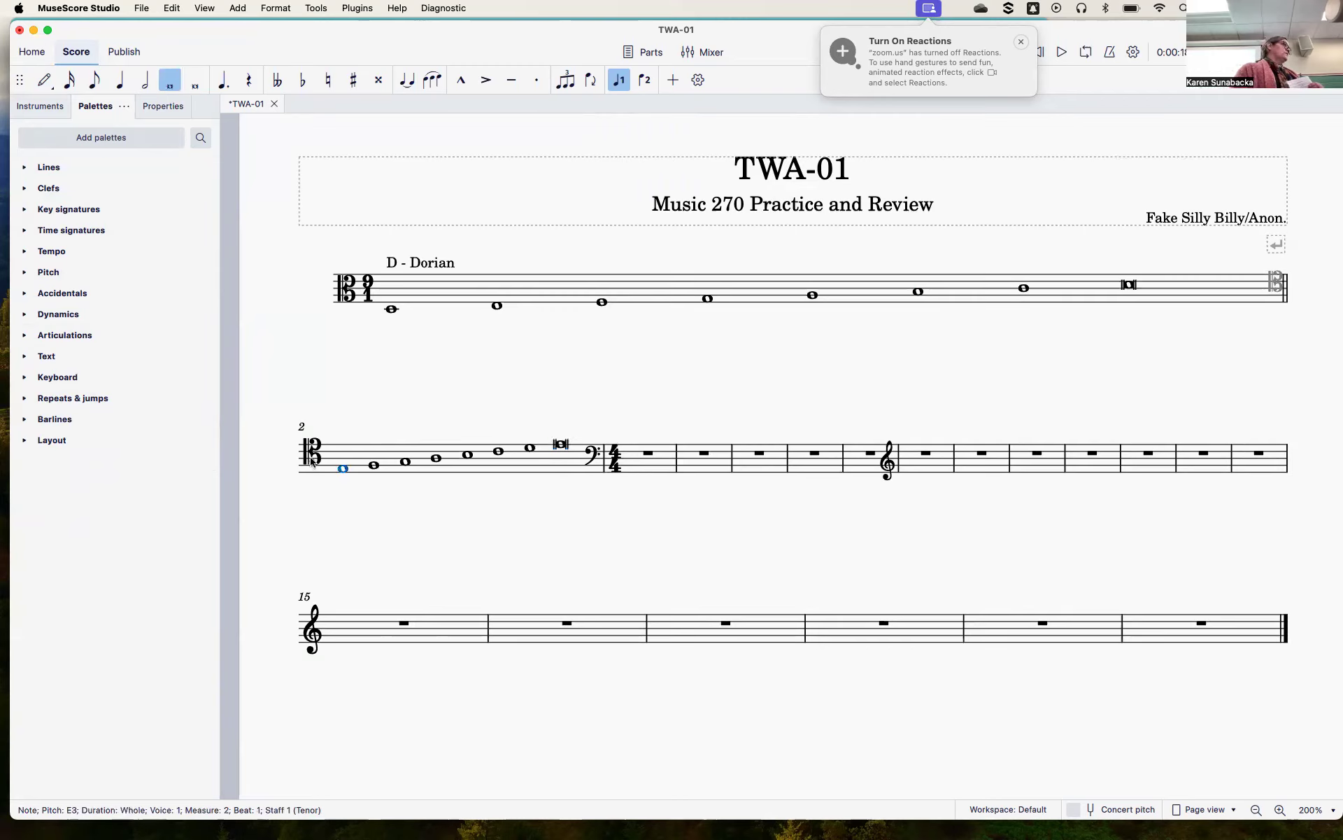
left_click(46, 357)
left_click(56, 378)
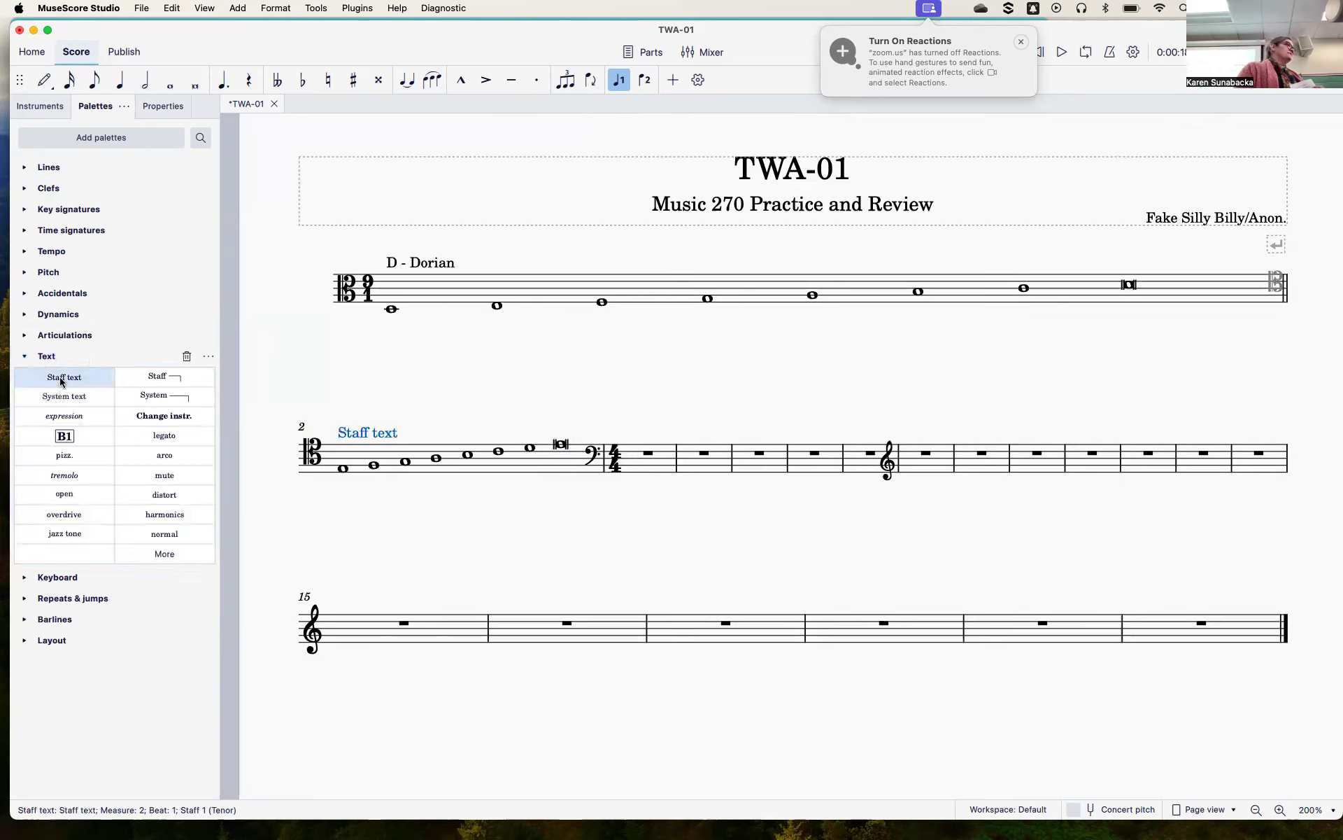
double_click(350, 435)
double_click(350, 434)
left_click(351, 434)
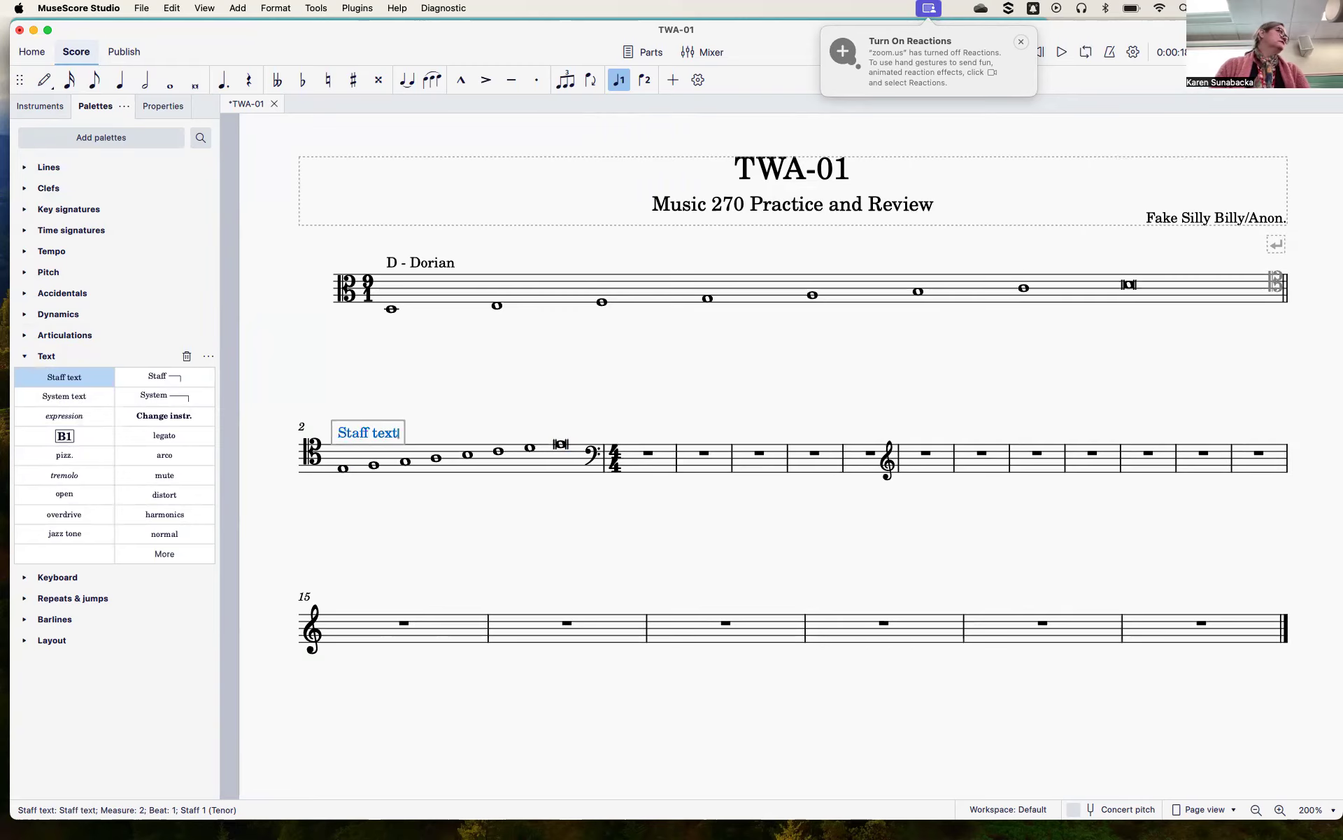
left_click_drag(394, 434, 338, 433)
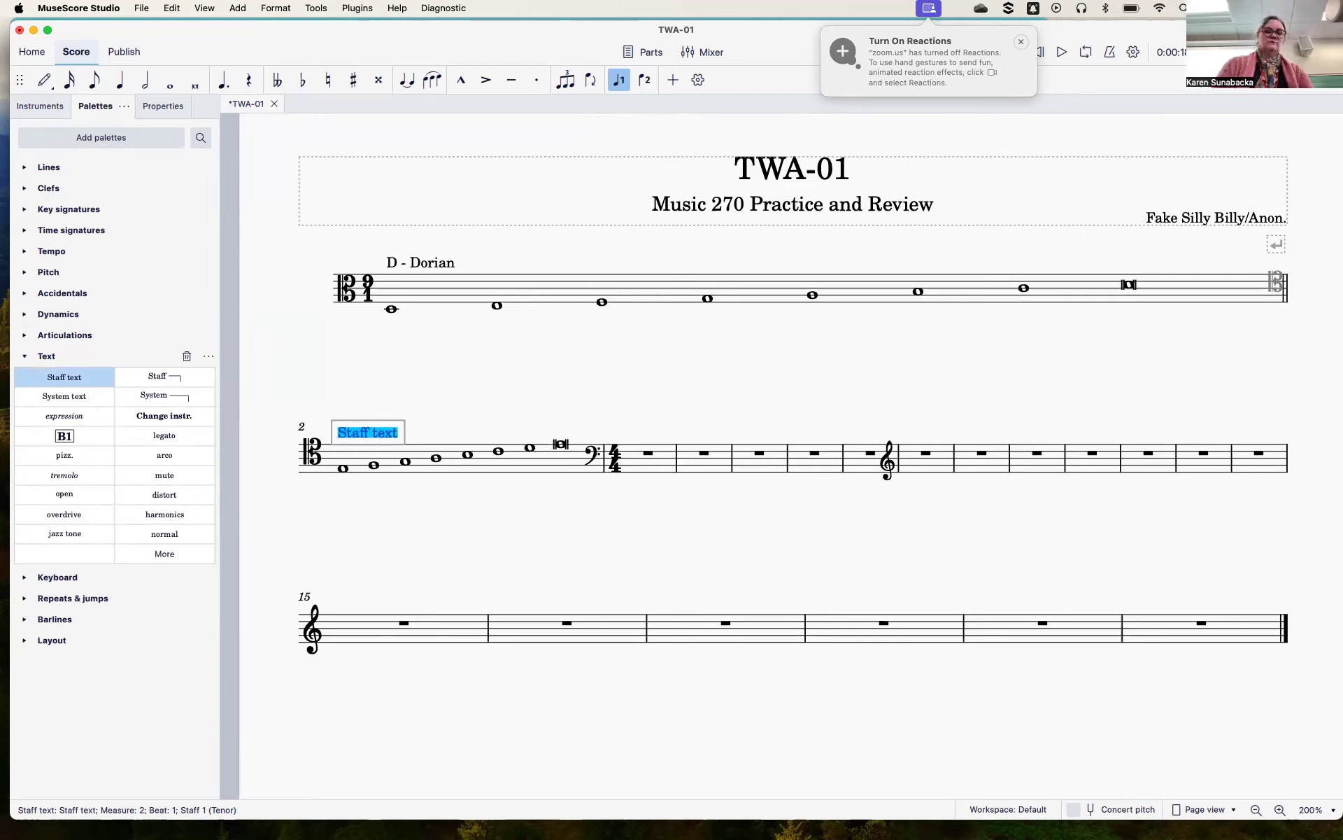
type("Phrygian")
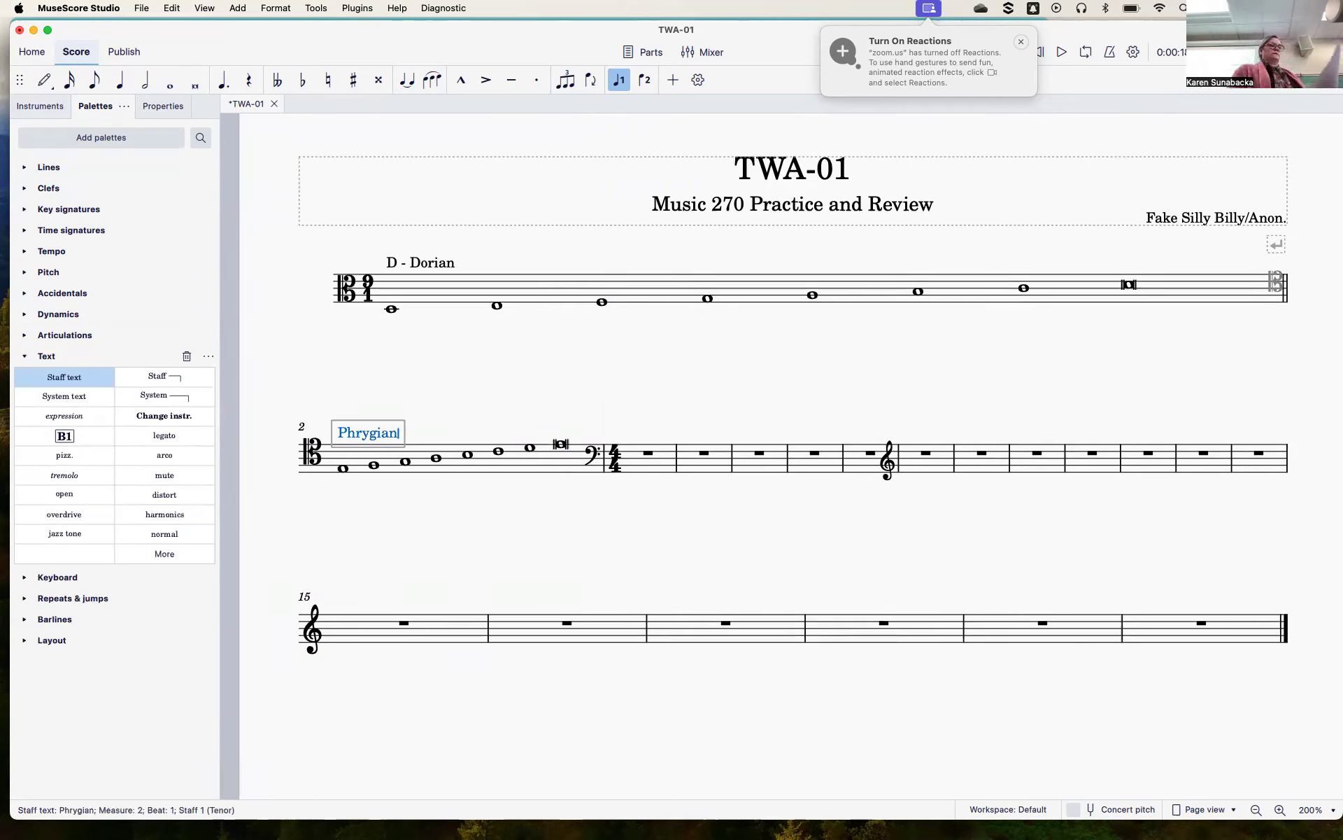
left_click(502, 411)
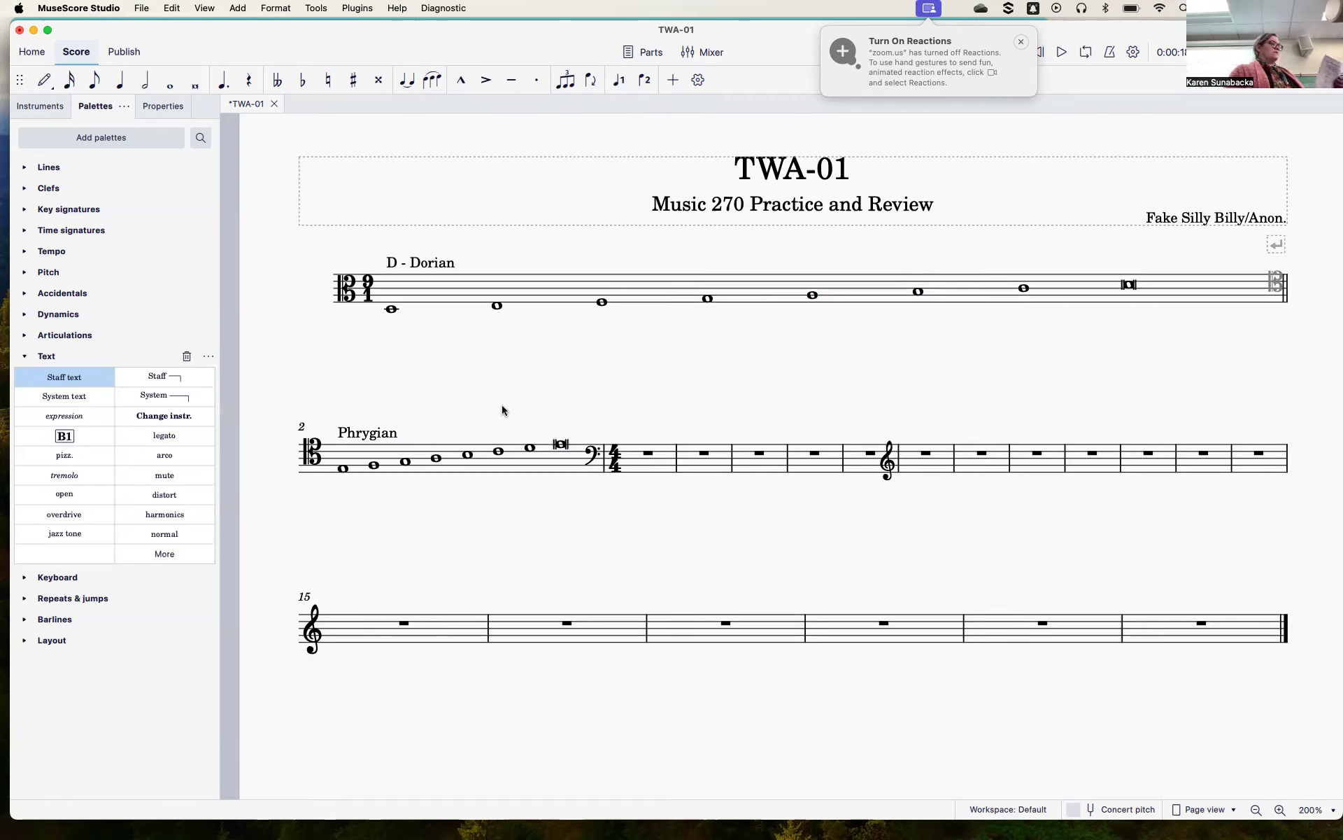
Insert a system break at the end of measure 2.
left_click(546, 465)
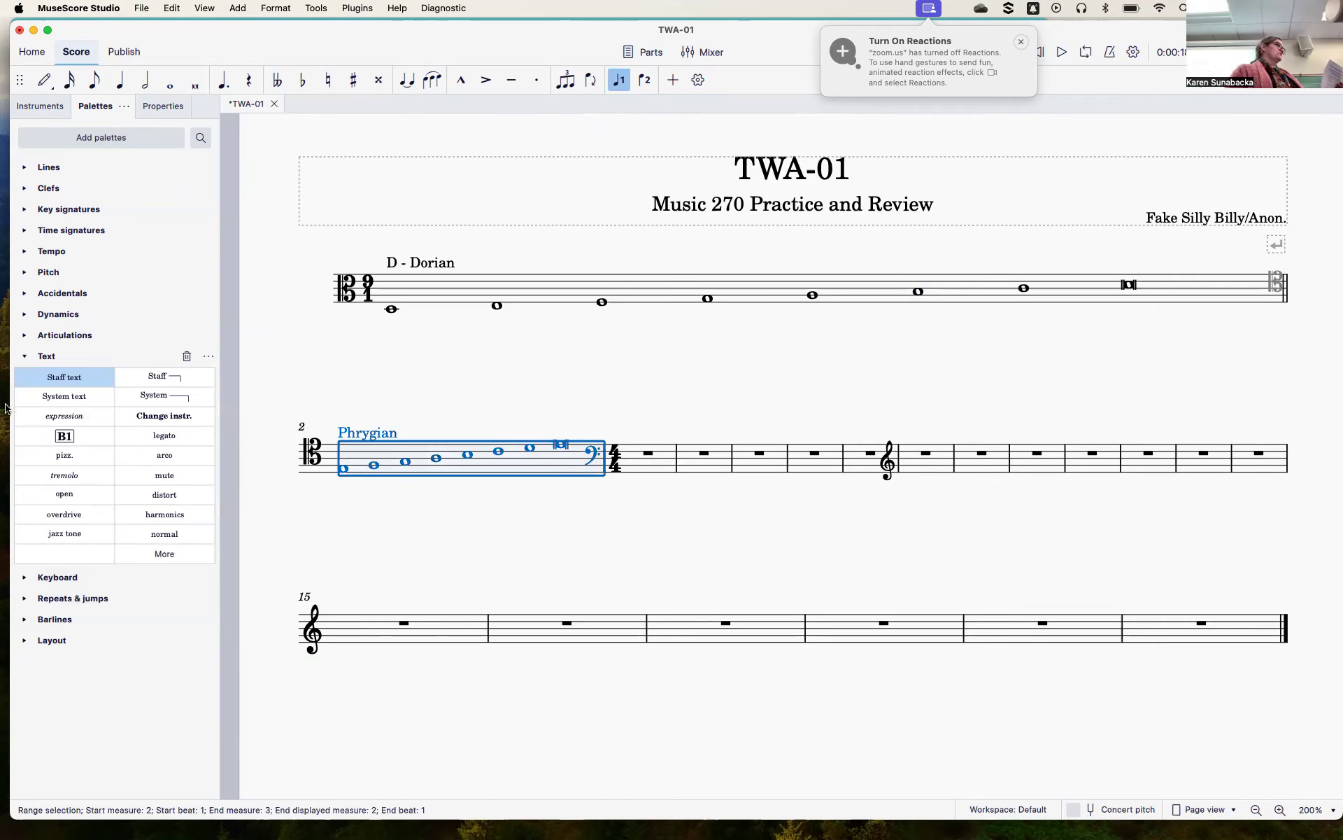
left_click(24, 356)
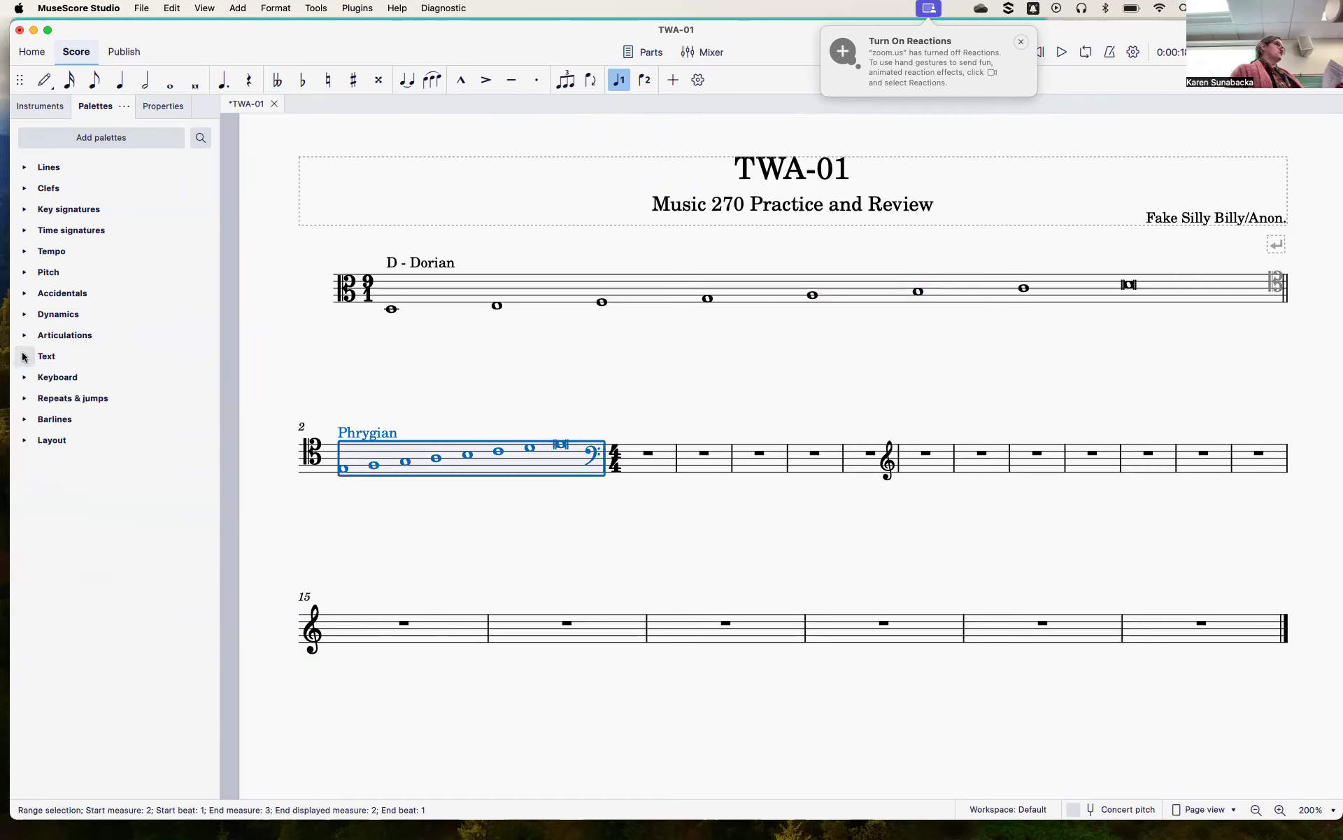
left_click(26, 440)
left_click(32, 464)
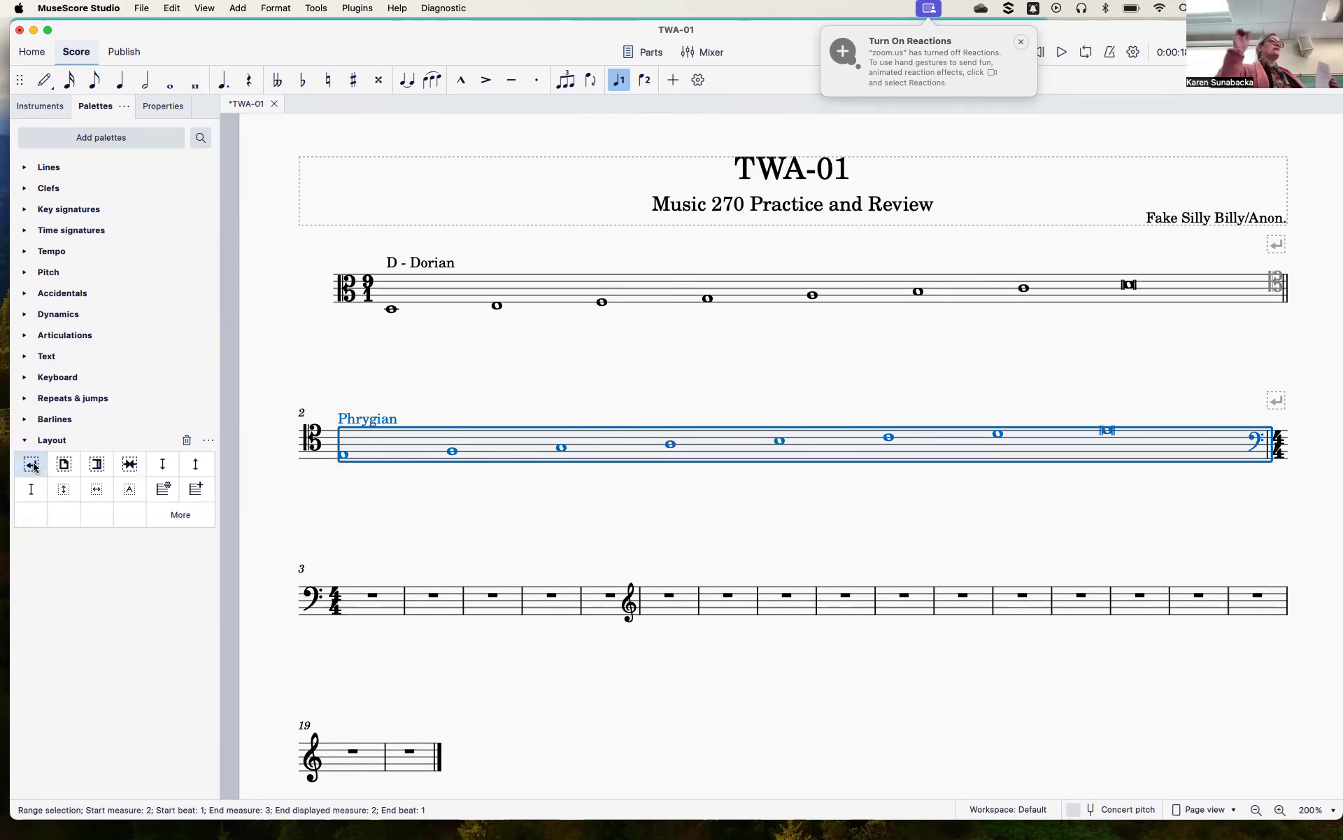
left_click(32, 465)
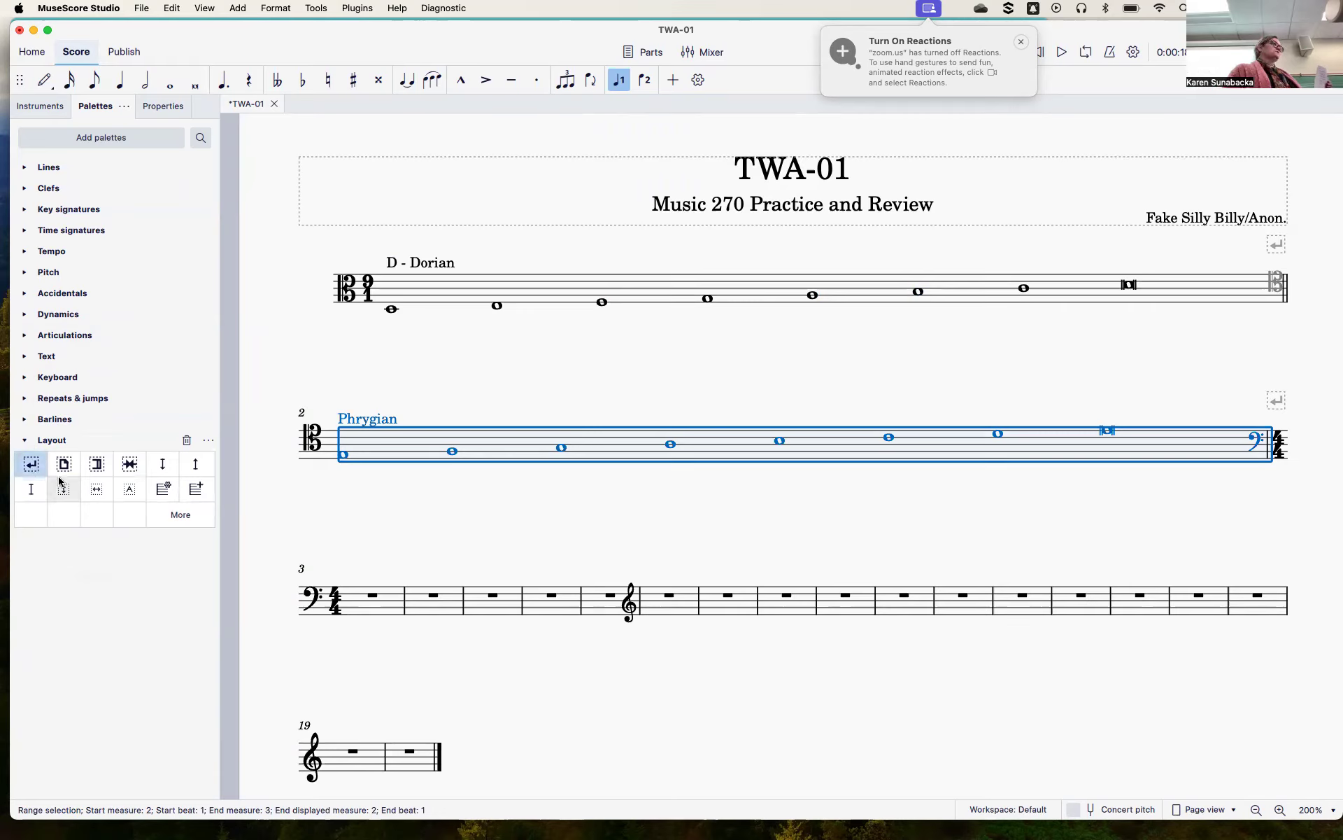
Change the barline at the end of measure 2 to a final barline.
left_click(25, 439)
left_click(25, 421)
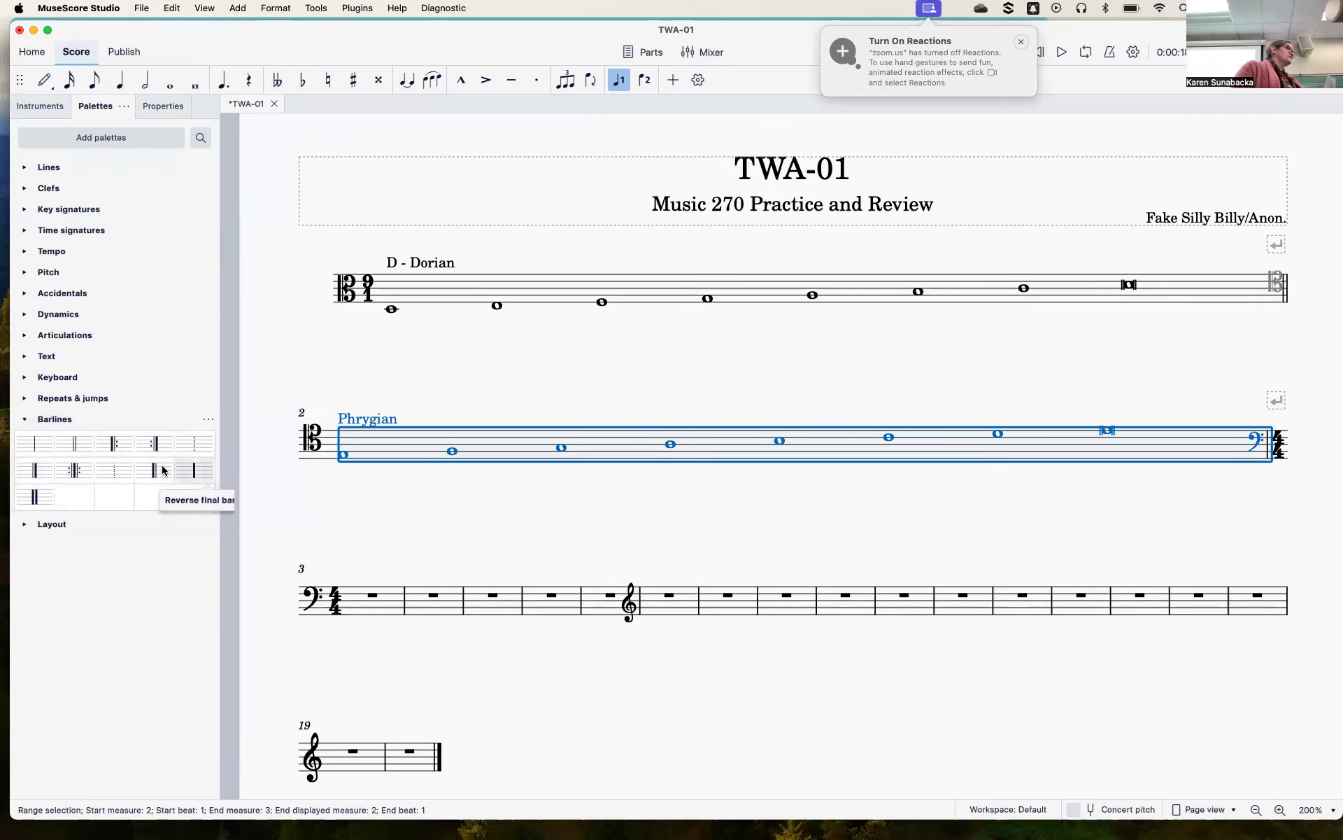
left_click(33, 476)
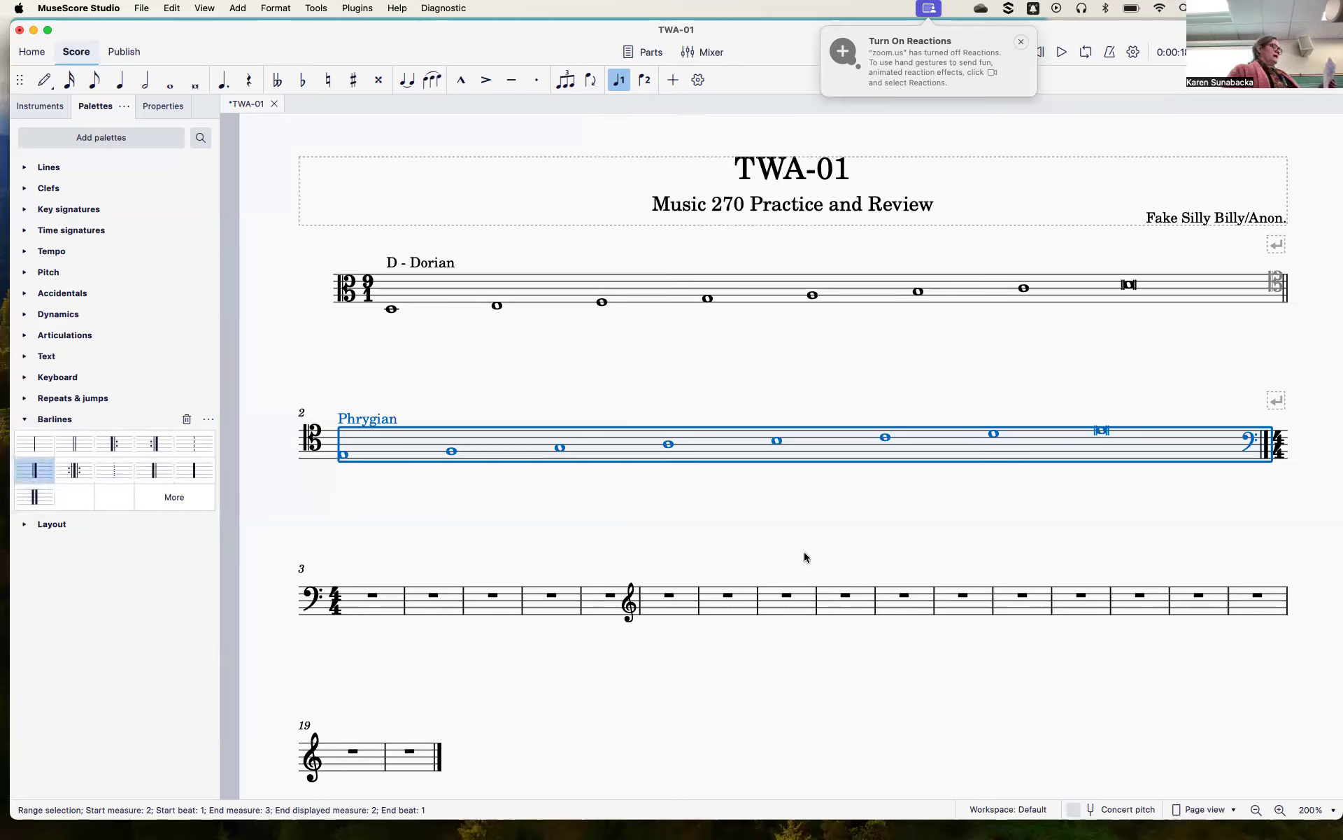
left_click(1086, 504)
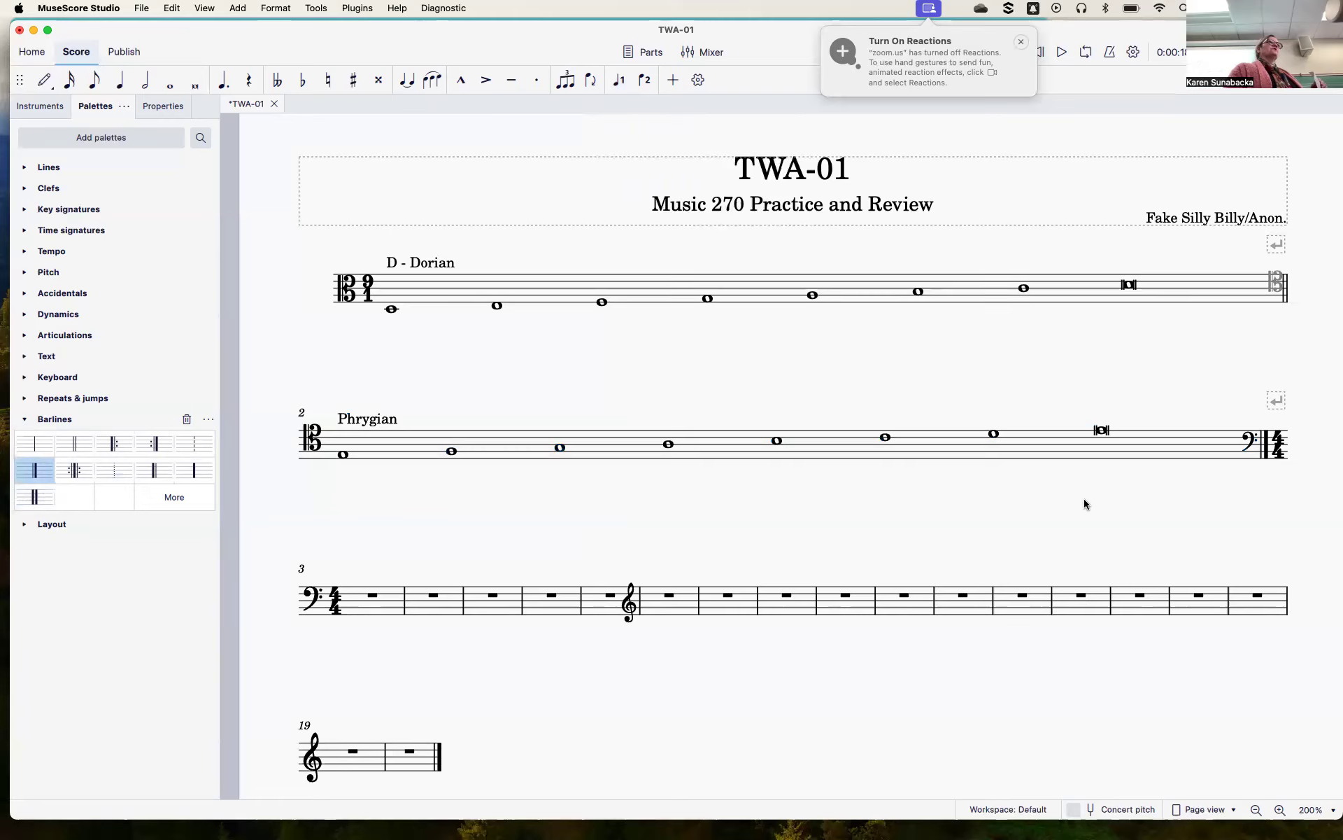
Make the bass clef and the 4/4 time signature at the end of the second system invisible.
left_click(1249, 442)
key("v")
left_click(1278, 443)
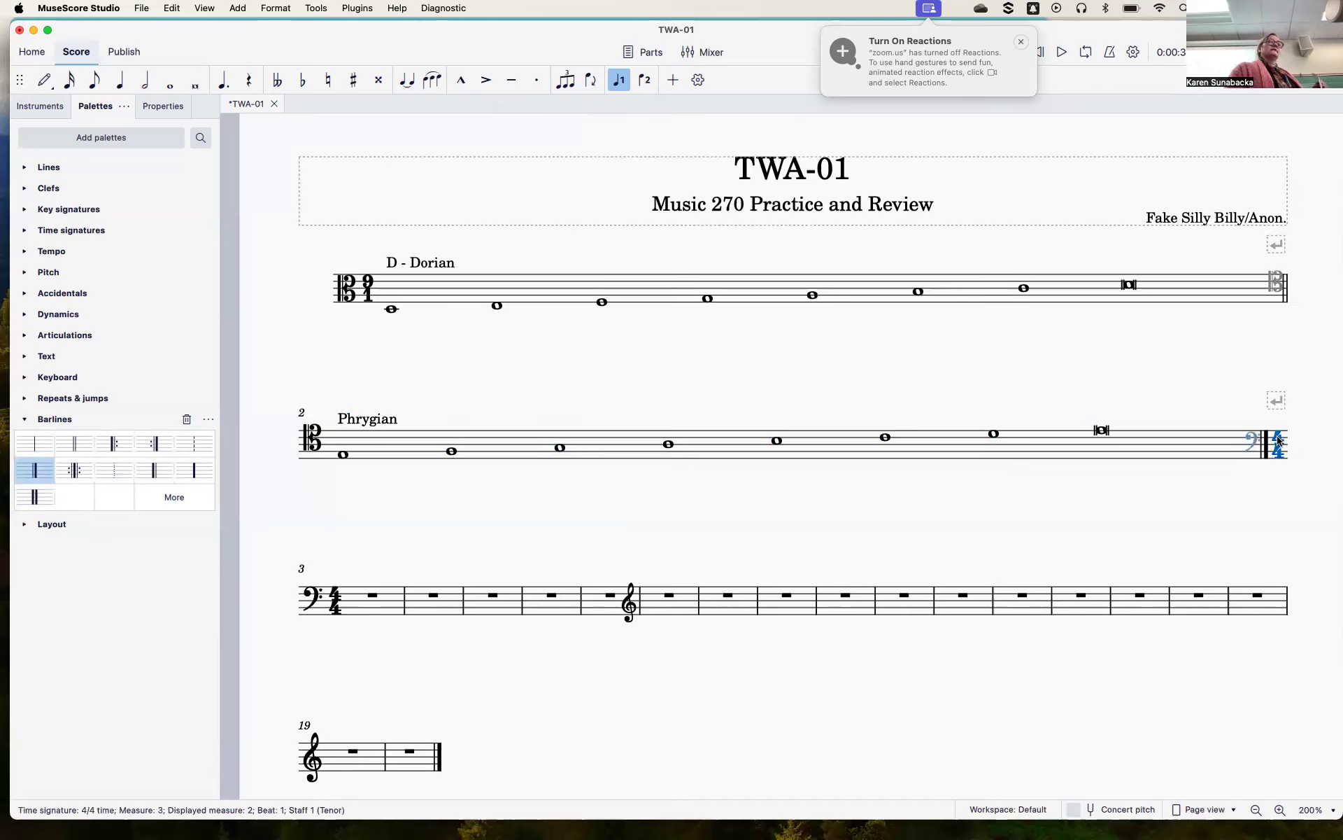
key("v")
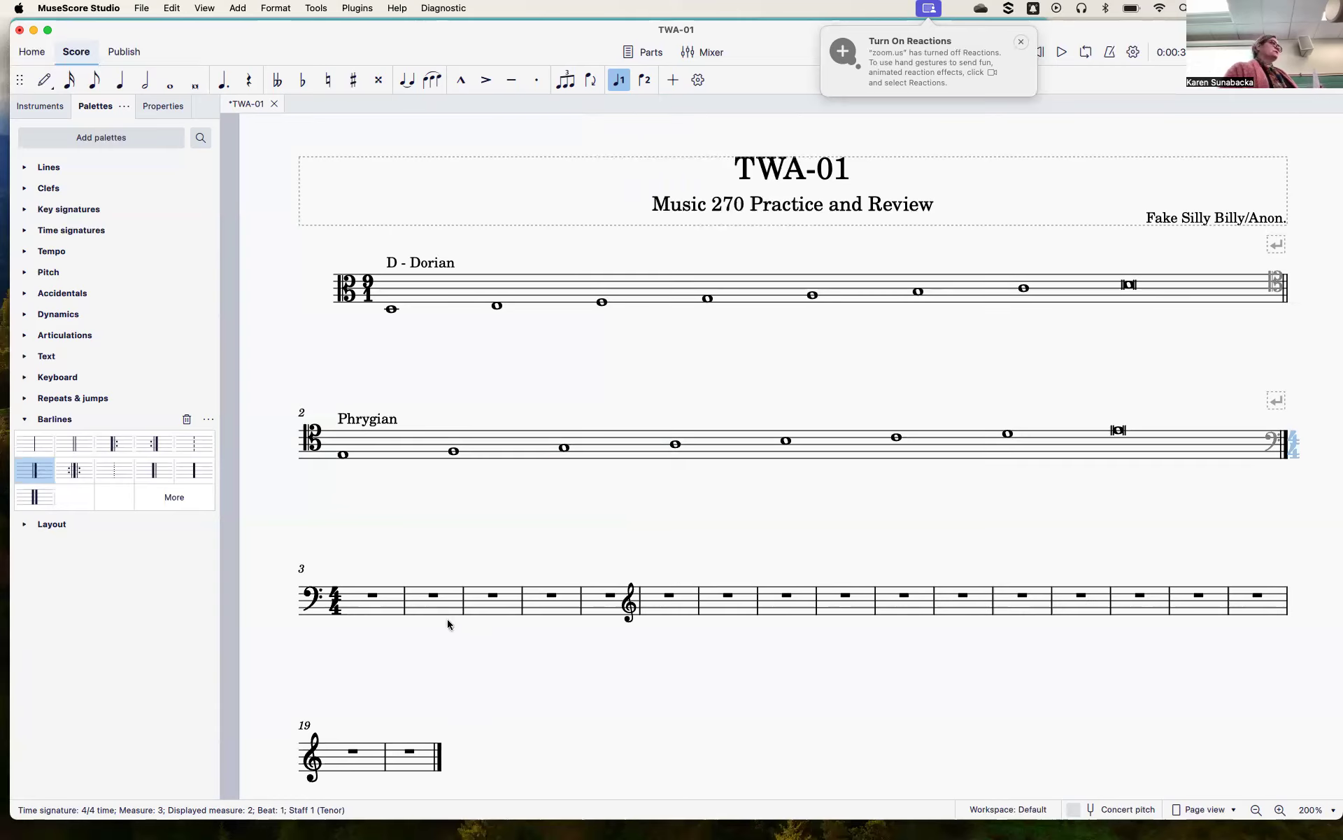
Enter a whole note G2 in measure 3.
left_click(373, 597)
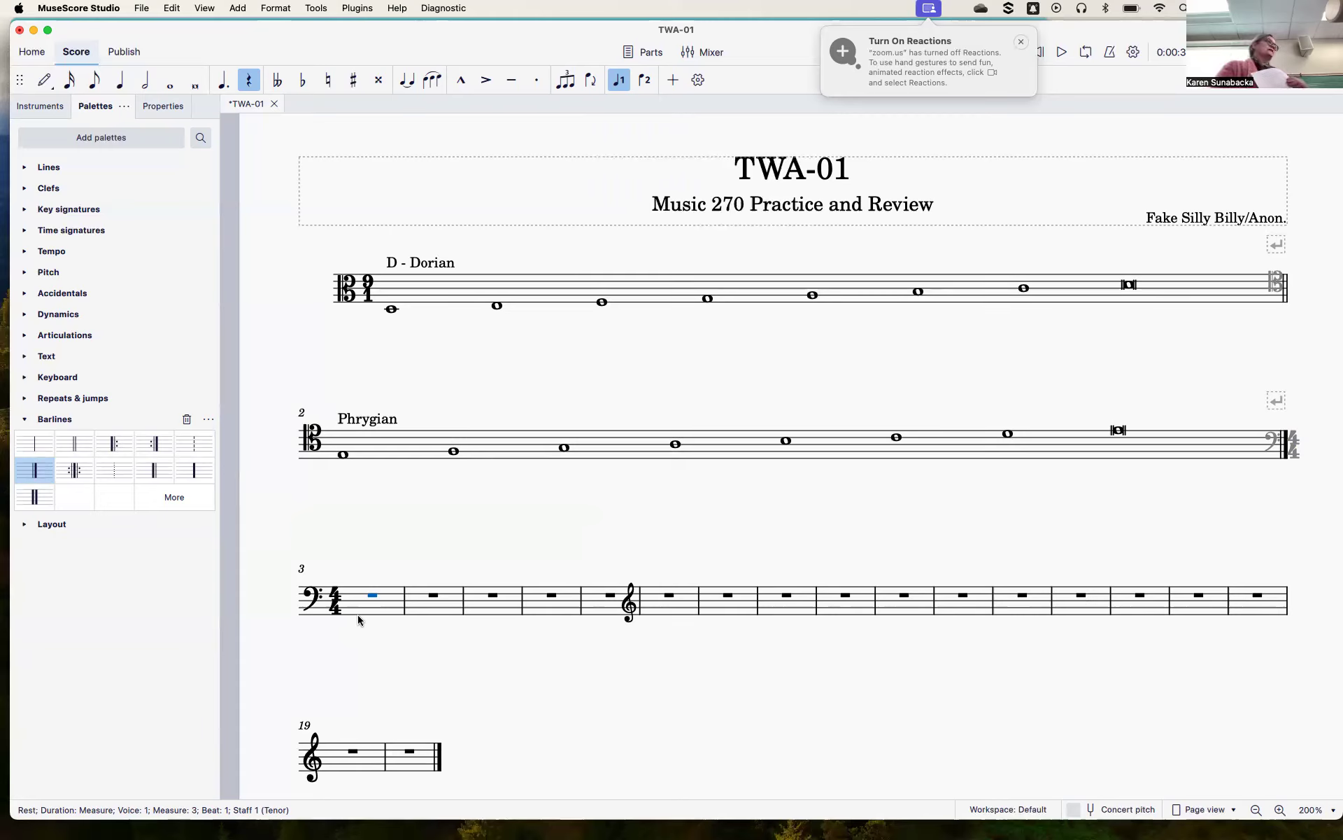
left_click(43, 81)
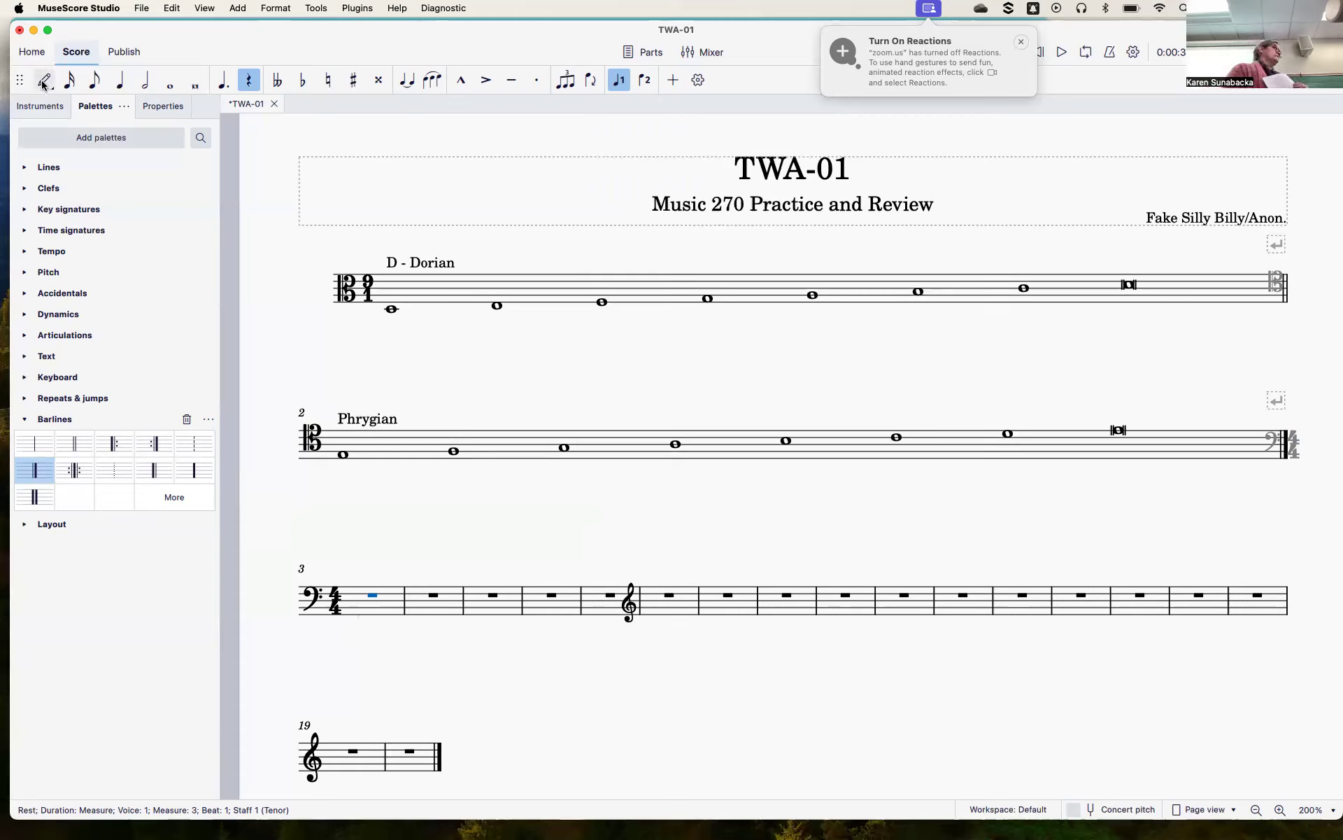
left_click(171, 83)
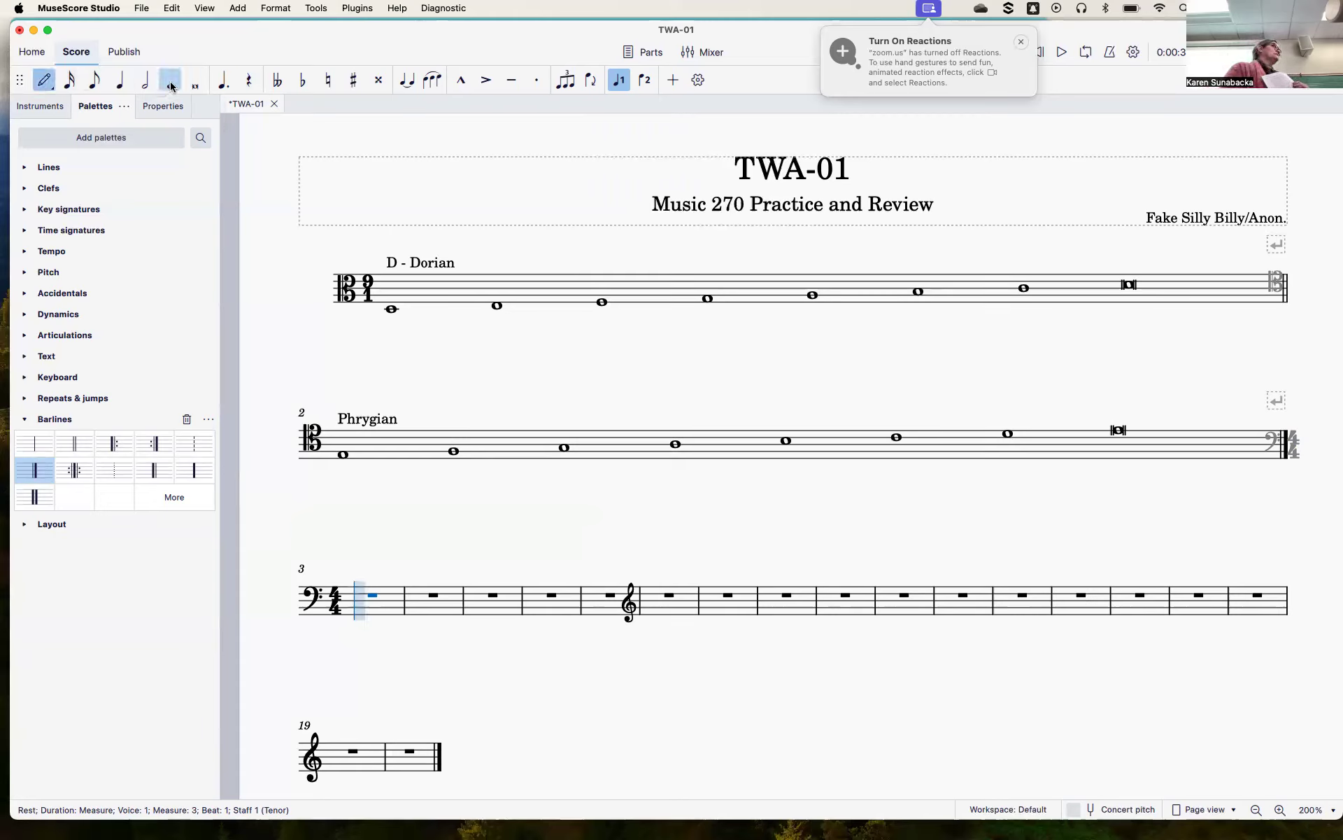
left_click(363, 615)
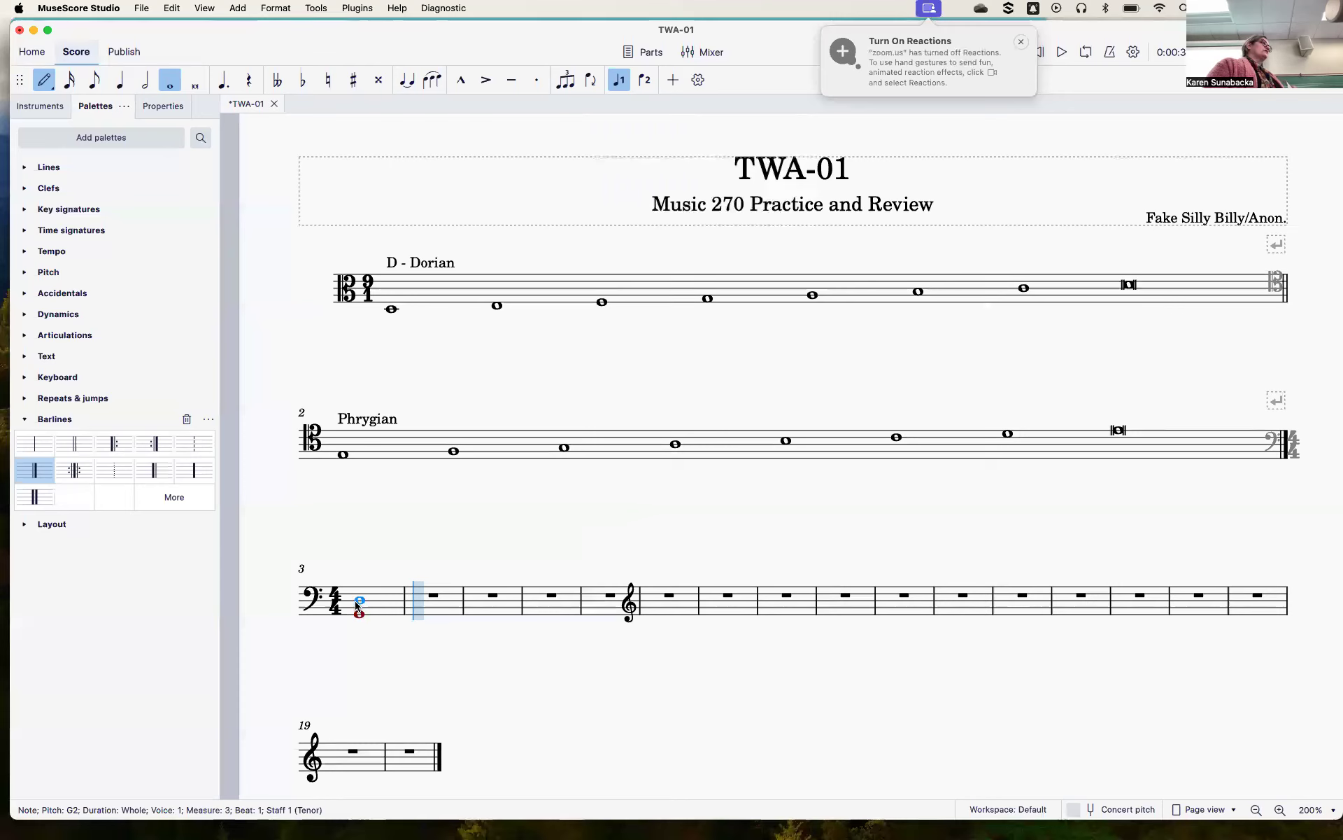
Try adding a whole note D3 above the G2 in measure 3, undo it and leave note input.
left_click(358, 603)
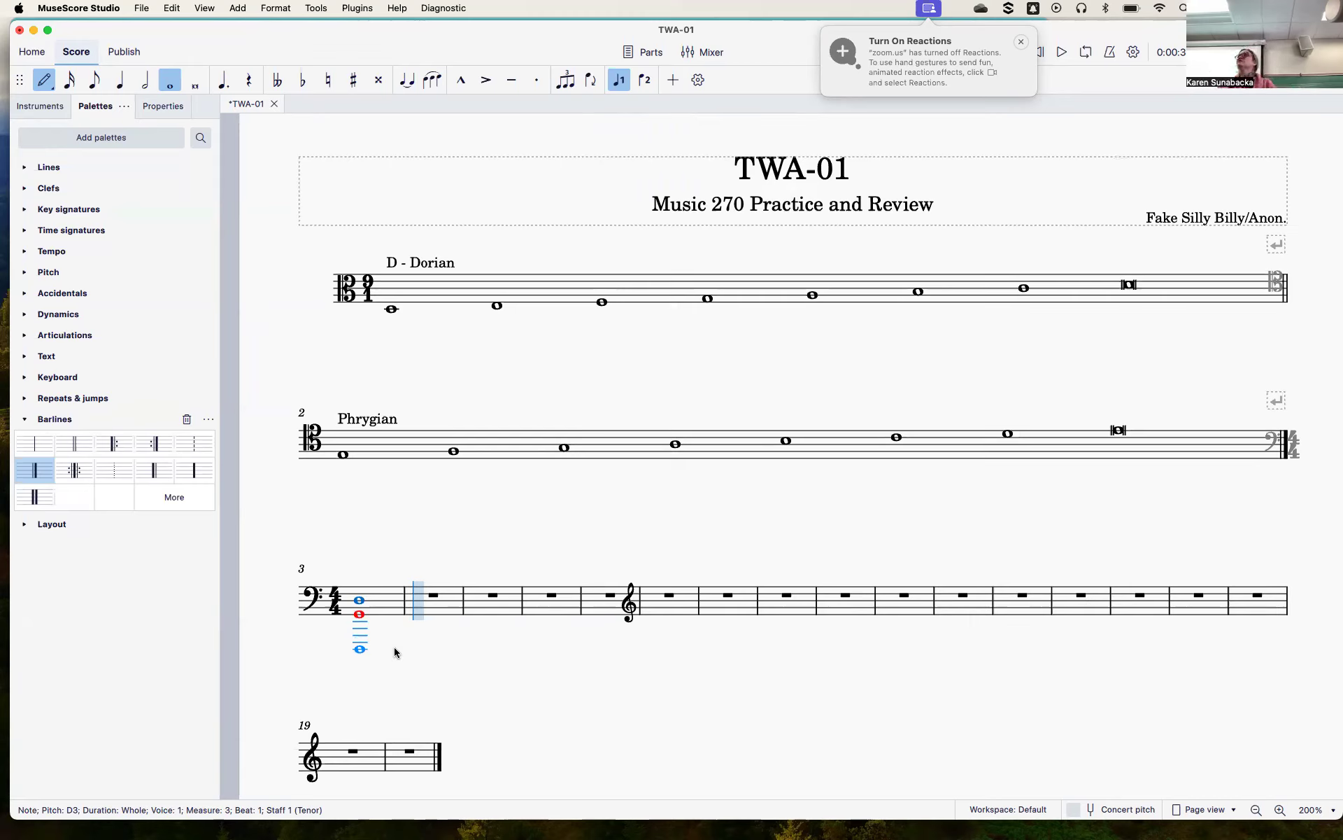
key("super+z")
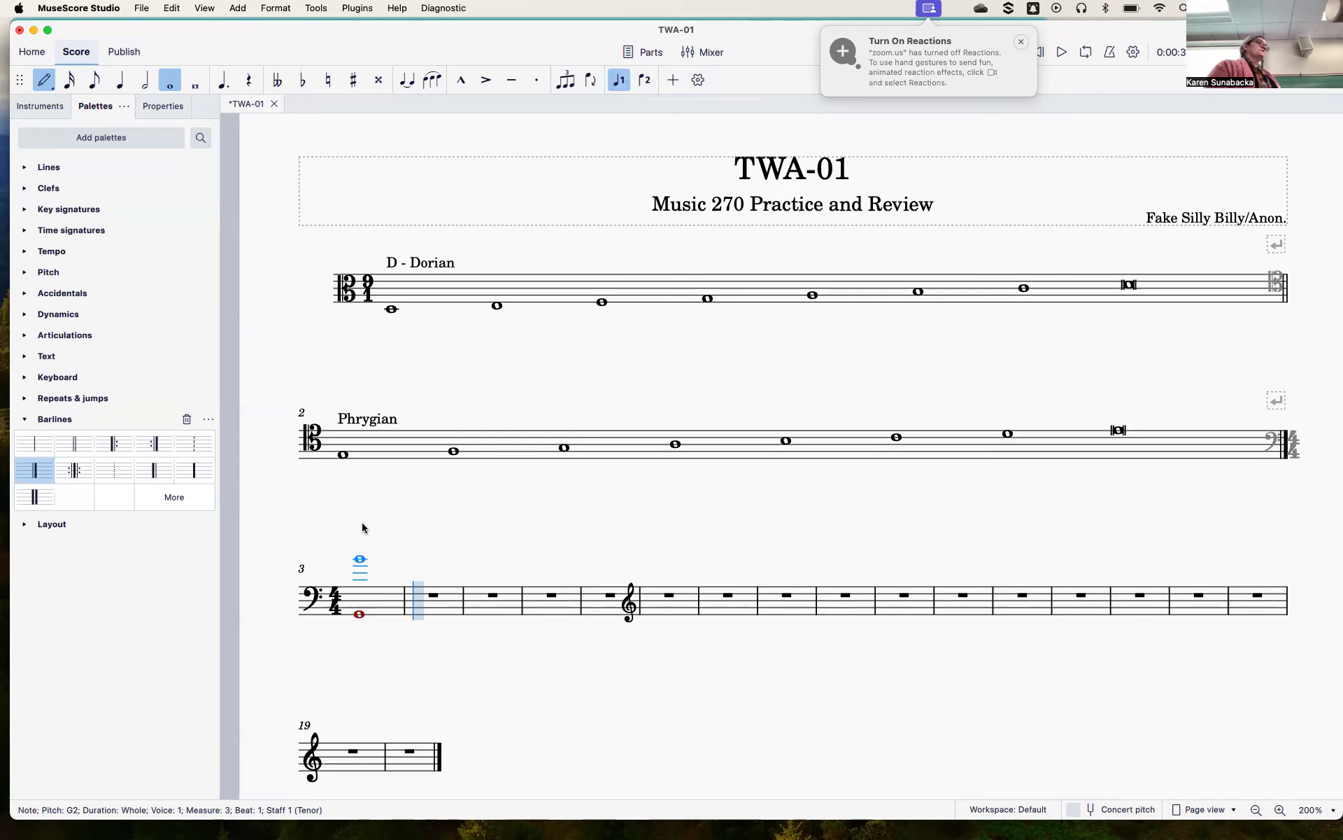
left_click(44, 82)
Move the whole note in measure 3 to voice 2.
left_click(380, 607)
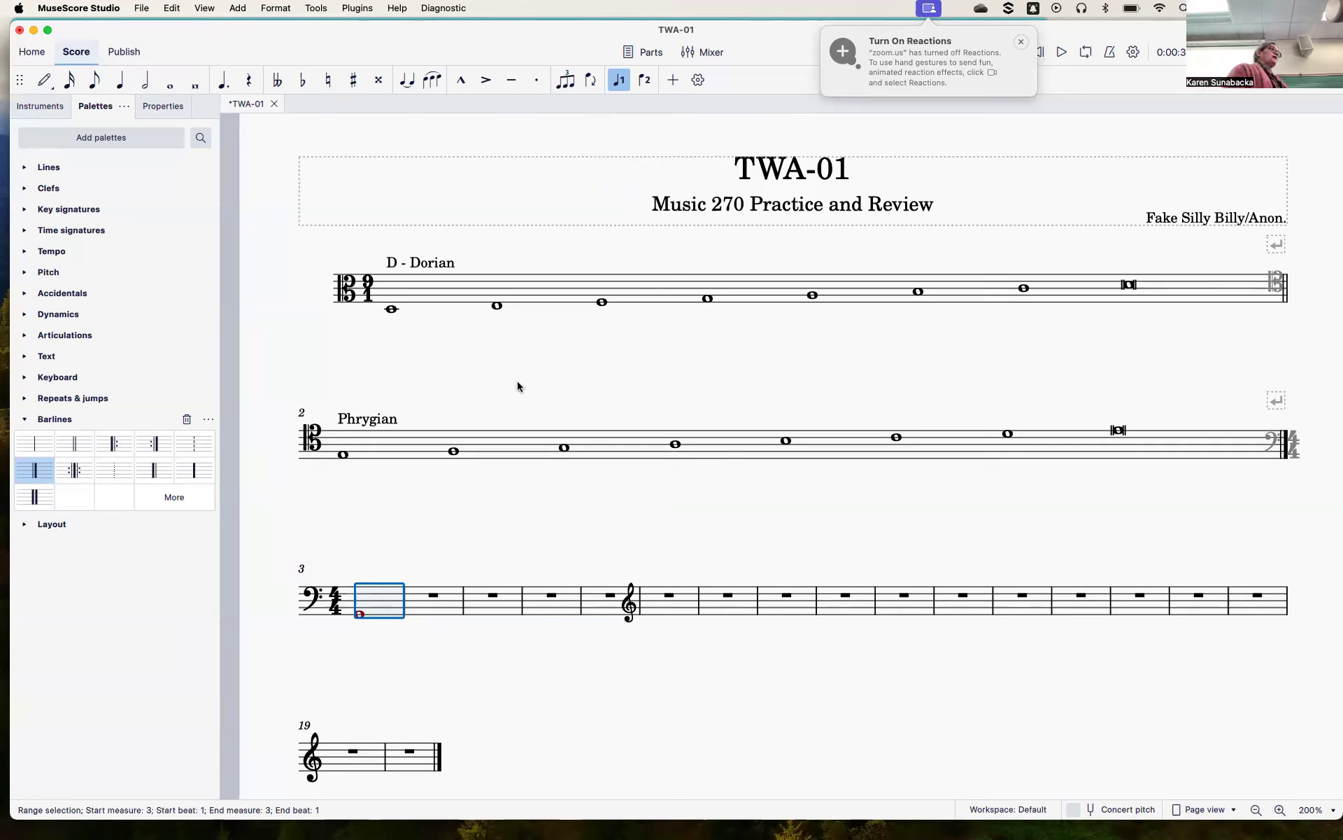
left_click(642, 81)
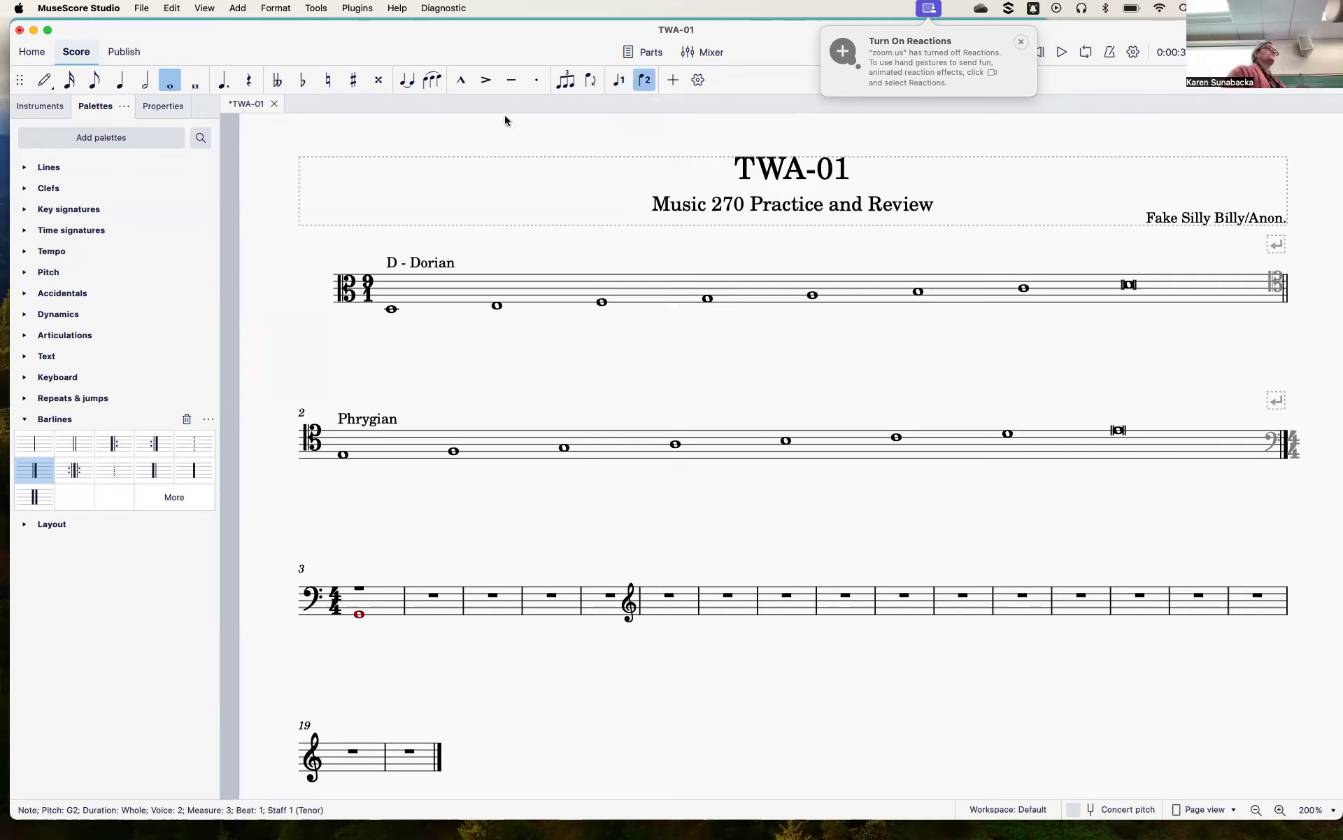
left_click(47, 77)
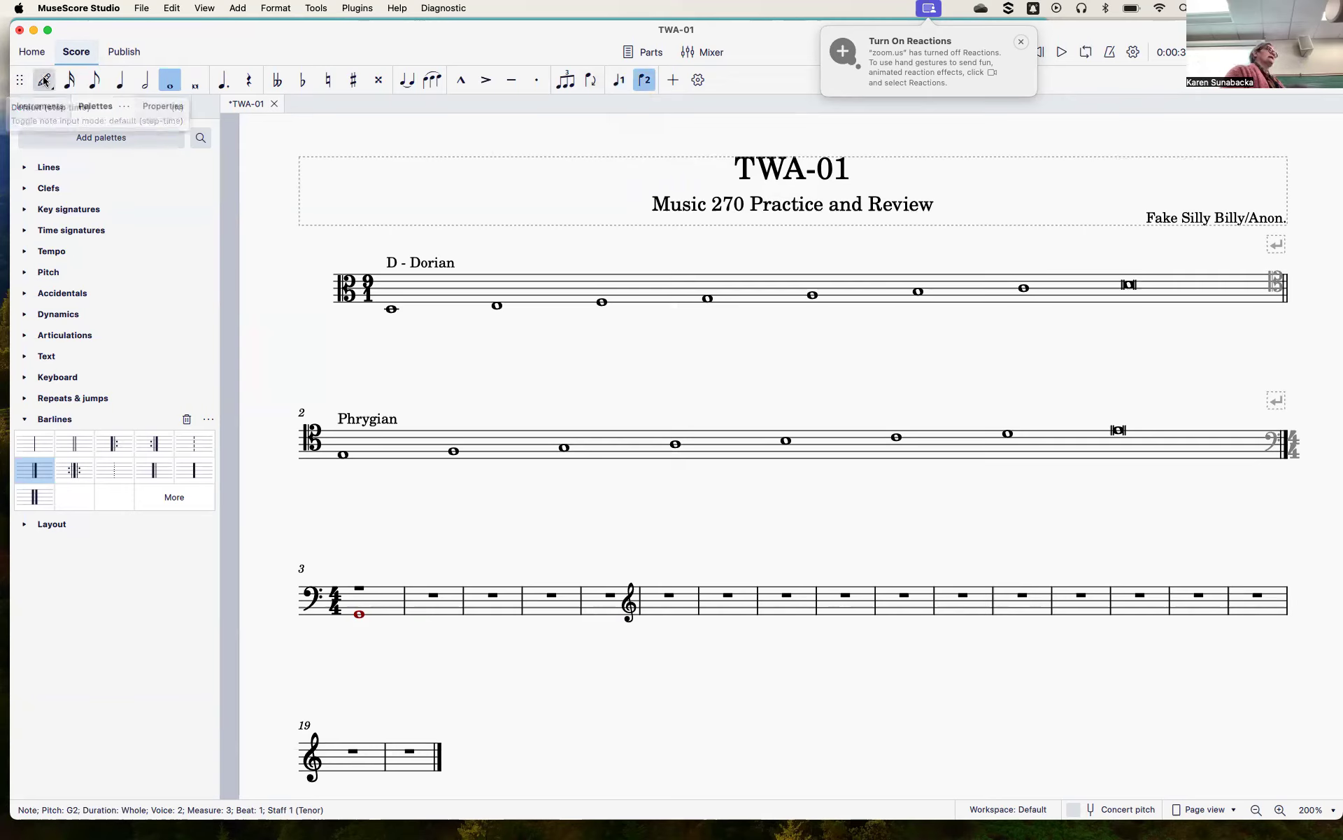
Add a whole note D3 in voice 1 above the G2 in measure 3.
left_click(615, 83)
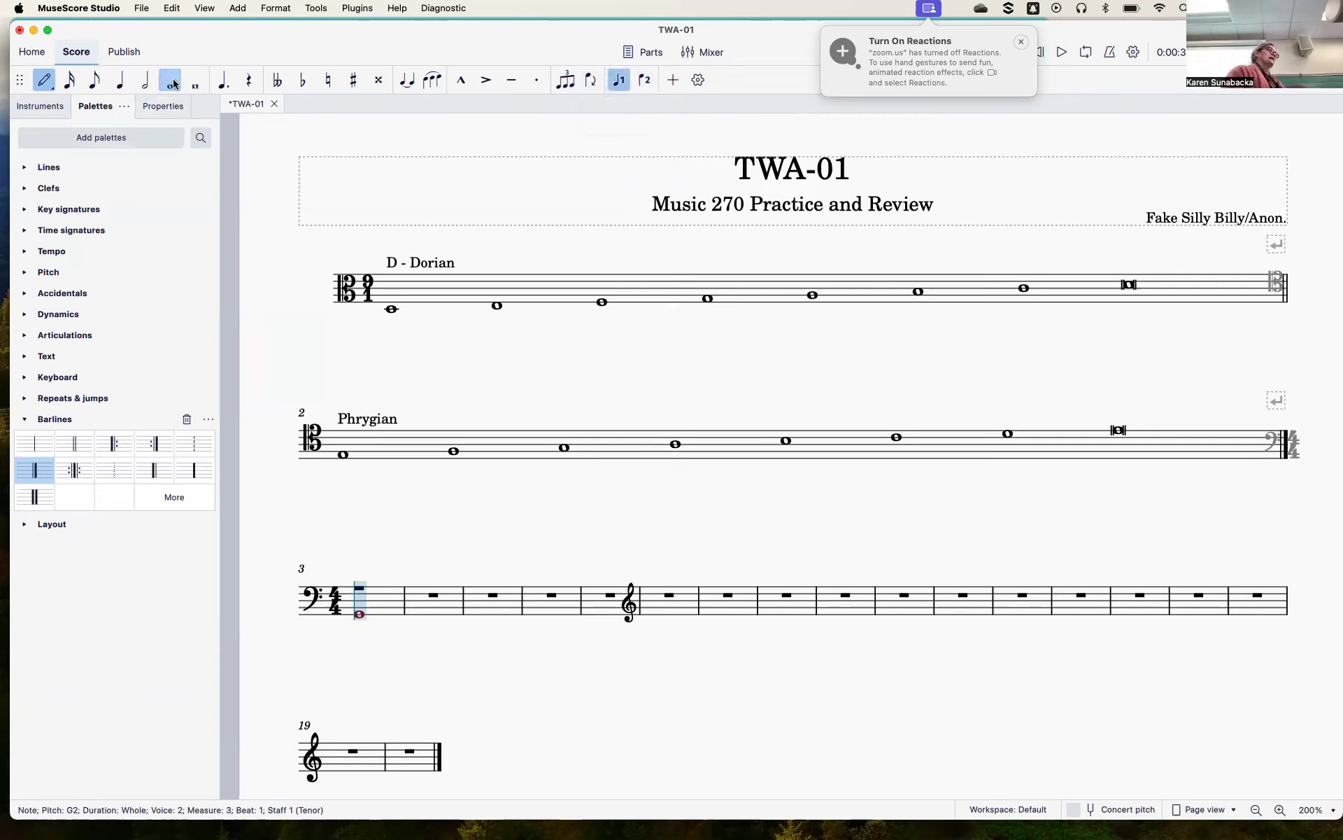
left_click(373, 601)
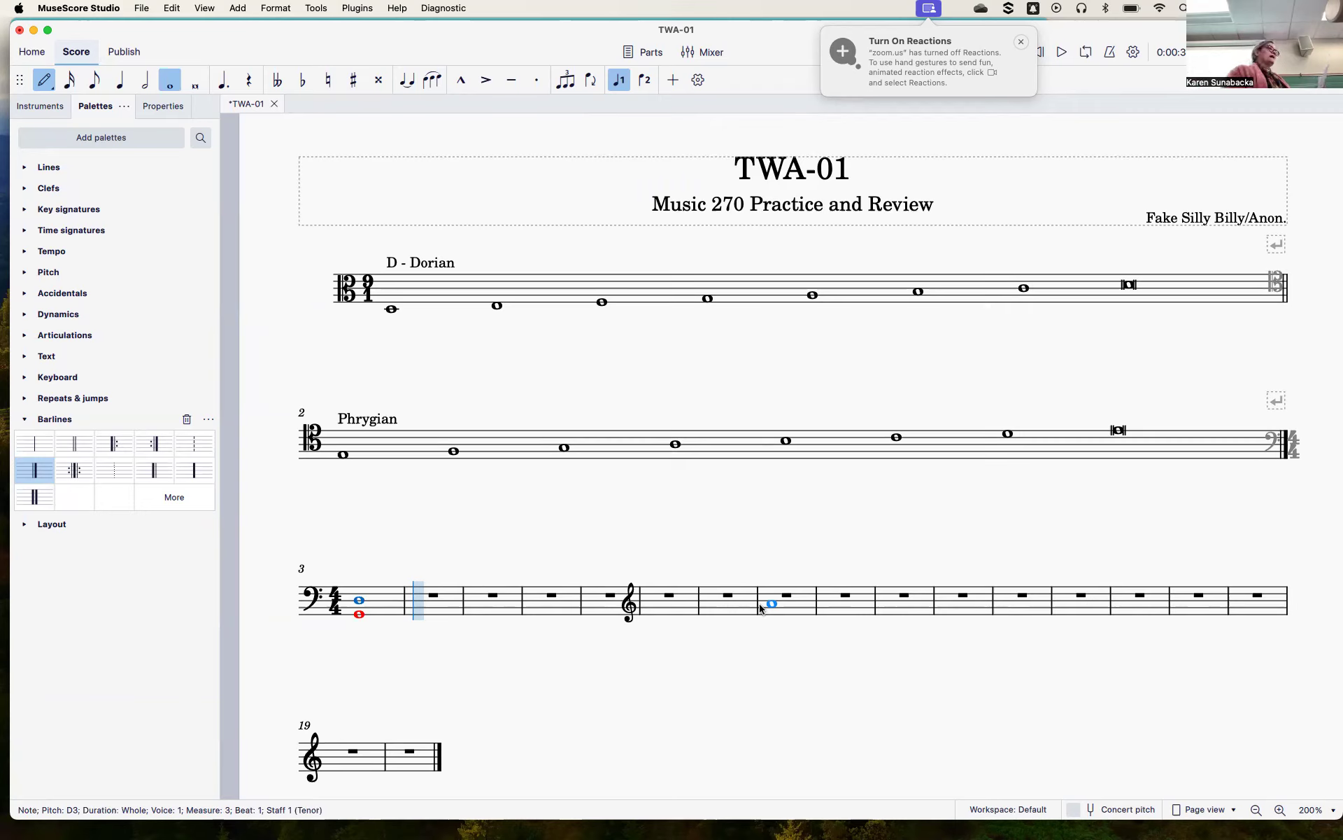
left_click(385, 612)
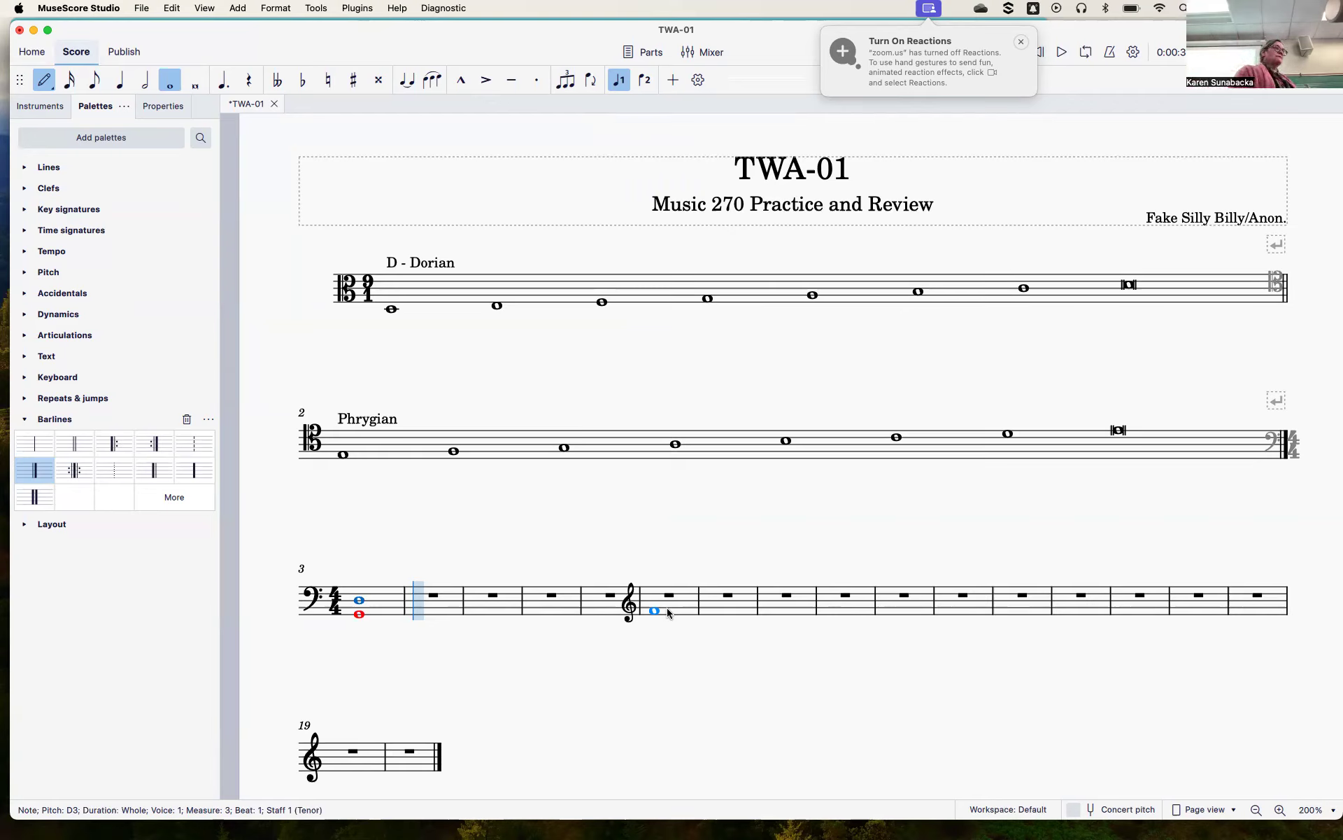
In measure 8, enter a whole note F4 in voice 2 and half notes G5 and F5 in voice 1, and leave note input.
left_click(645, 81)
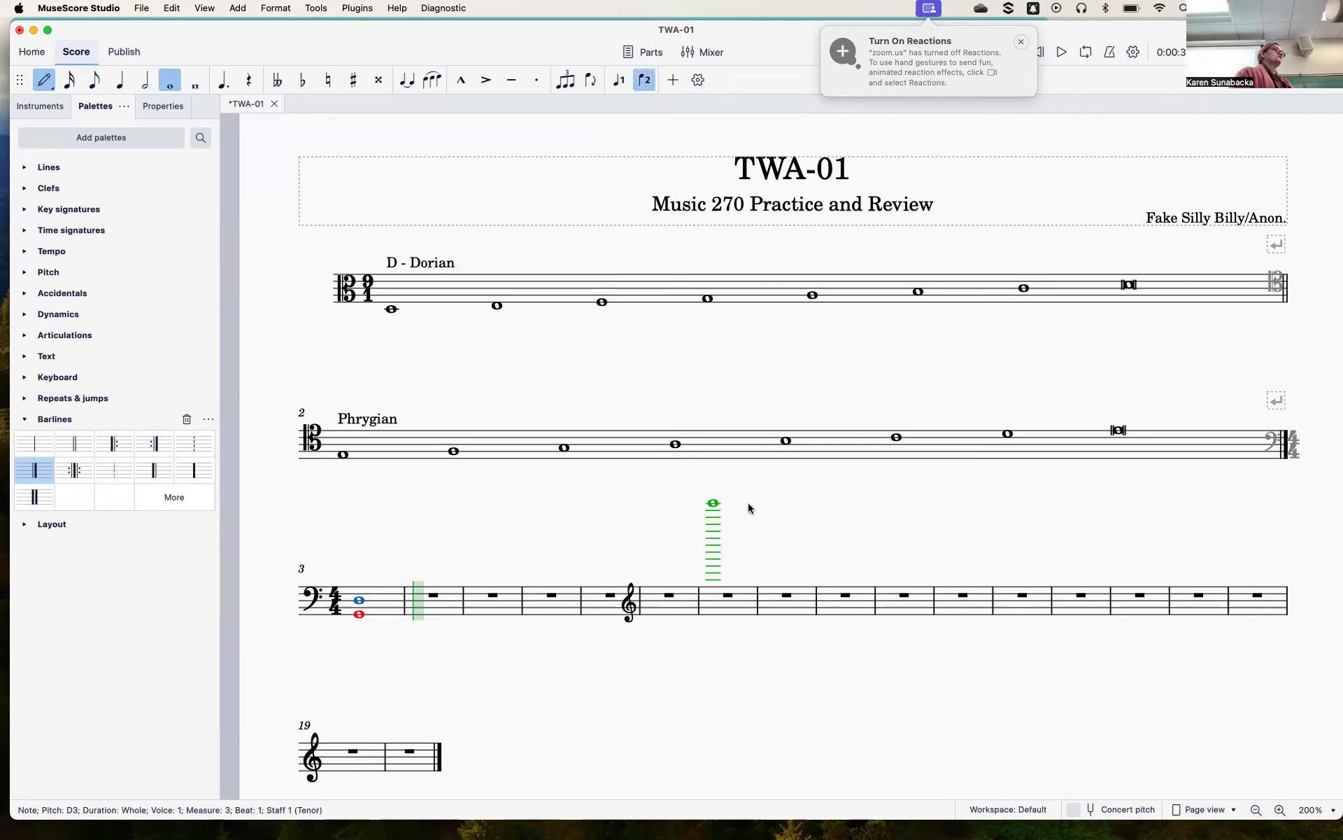
left_click(655, 612)
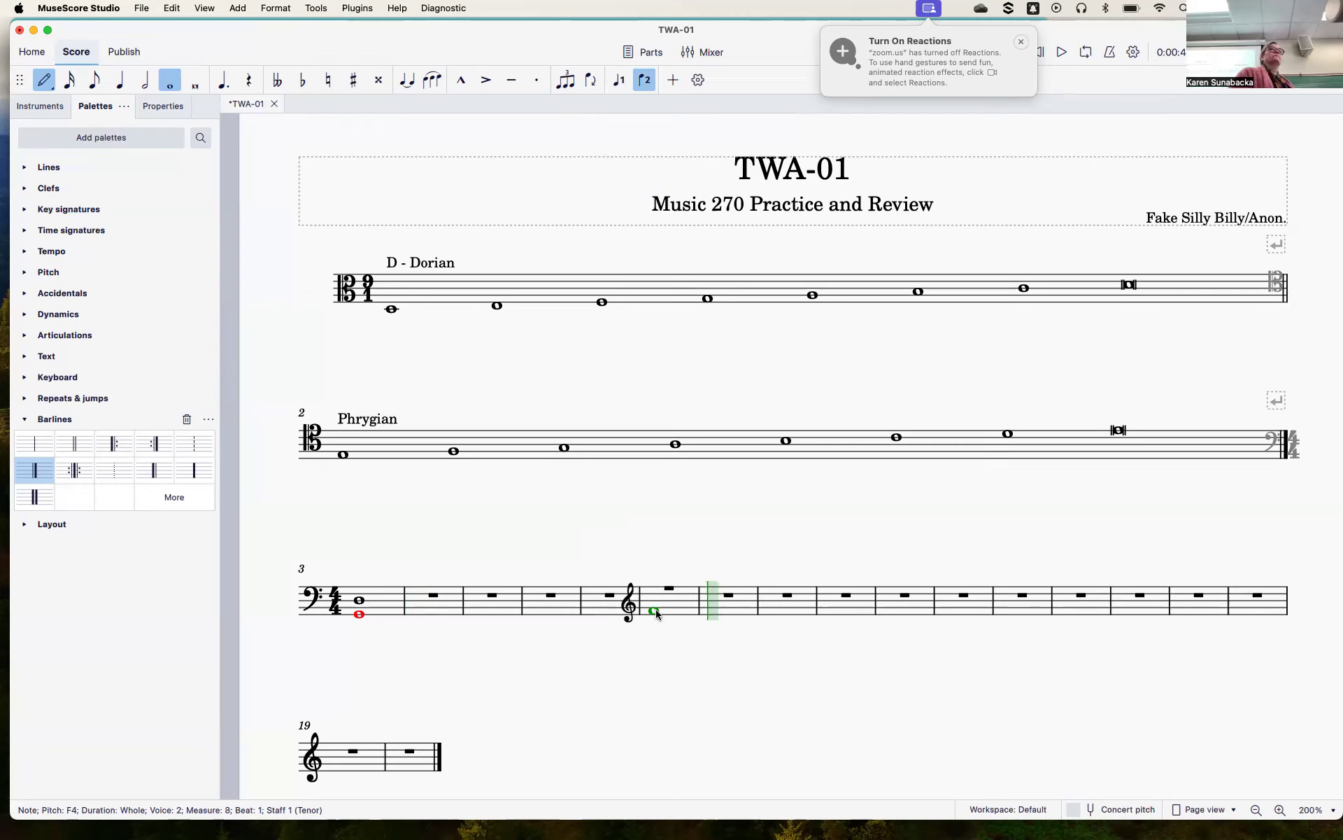
left_click(620, 81)
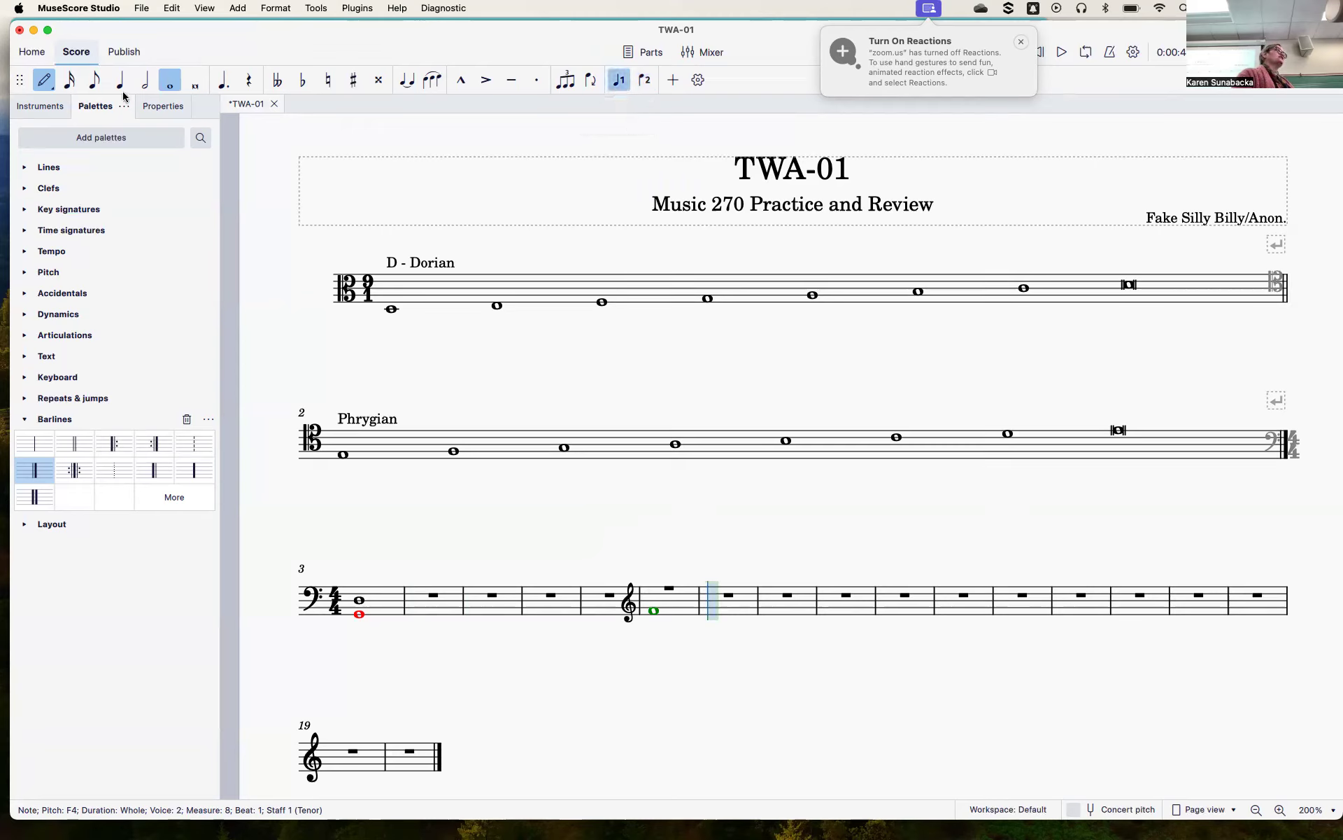
left_click(145, 80)
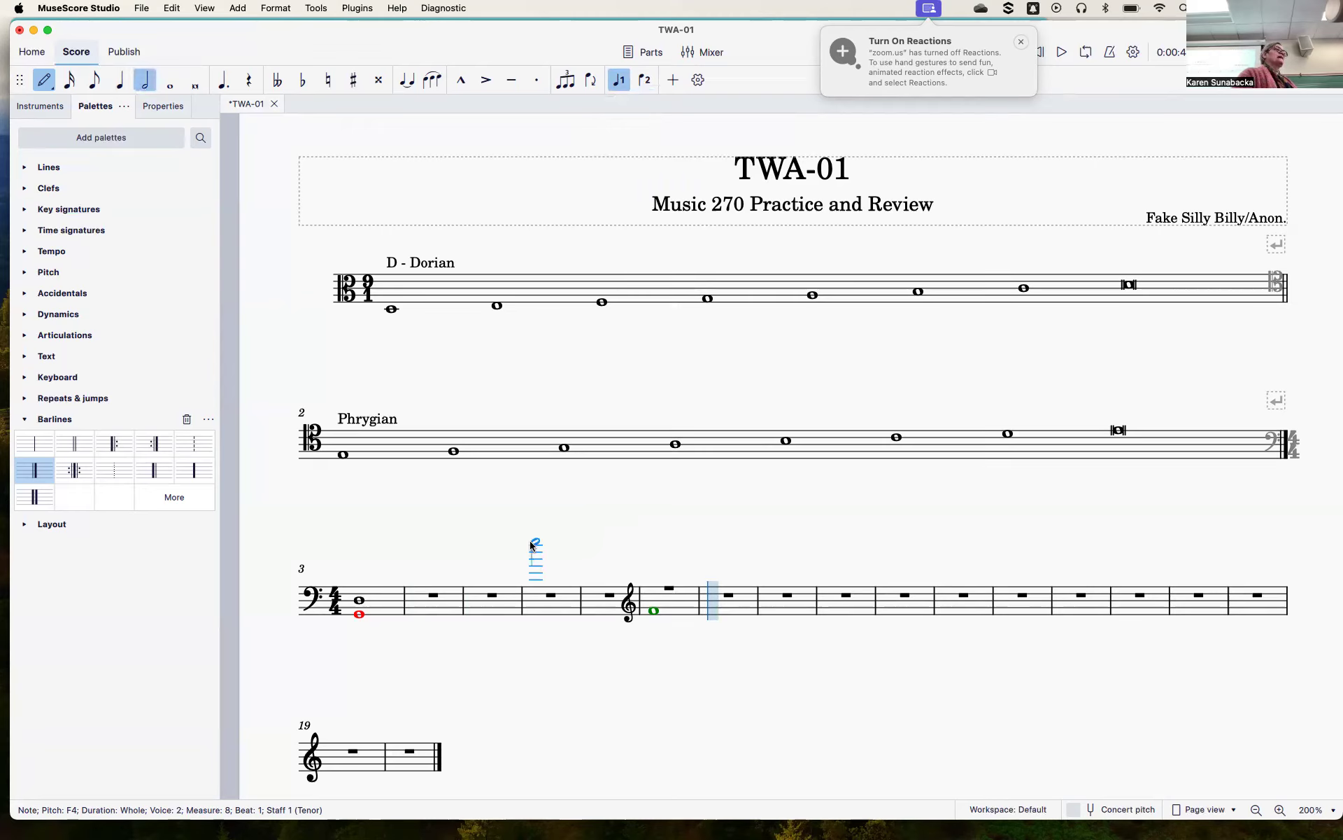
left_click(651, 583)
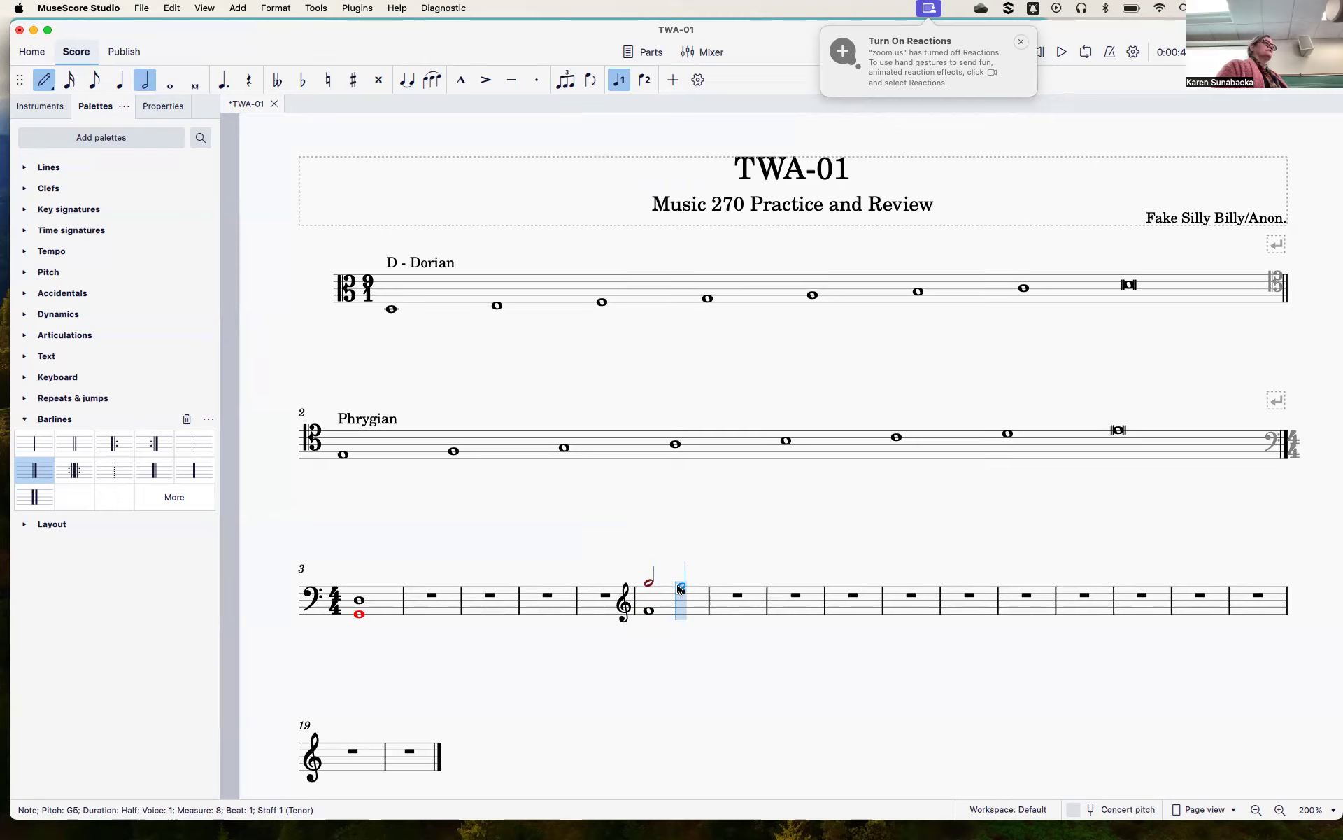
left_click(678, 587)
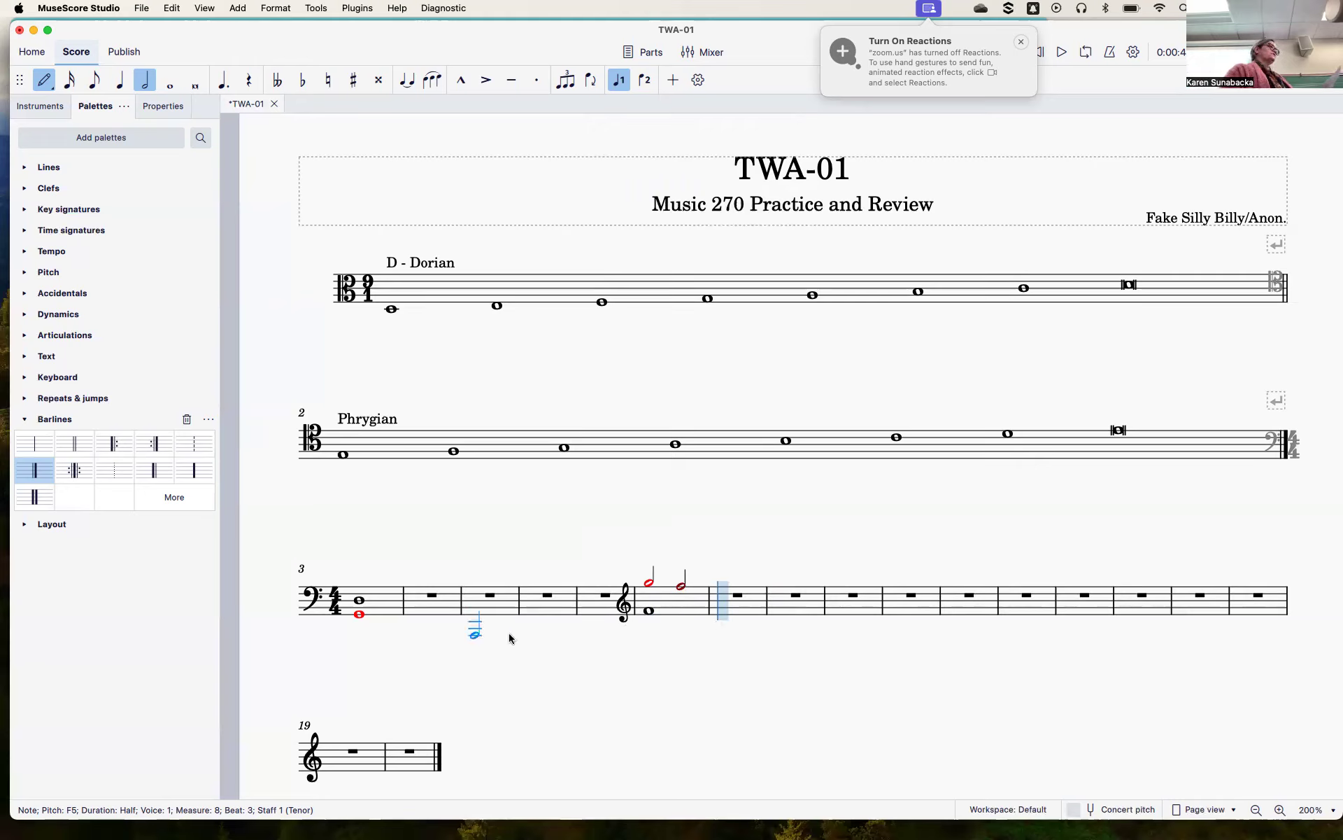
left_click(360, 614)
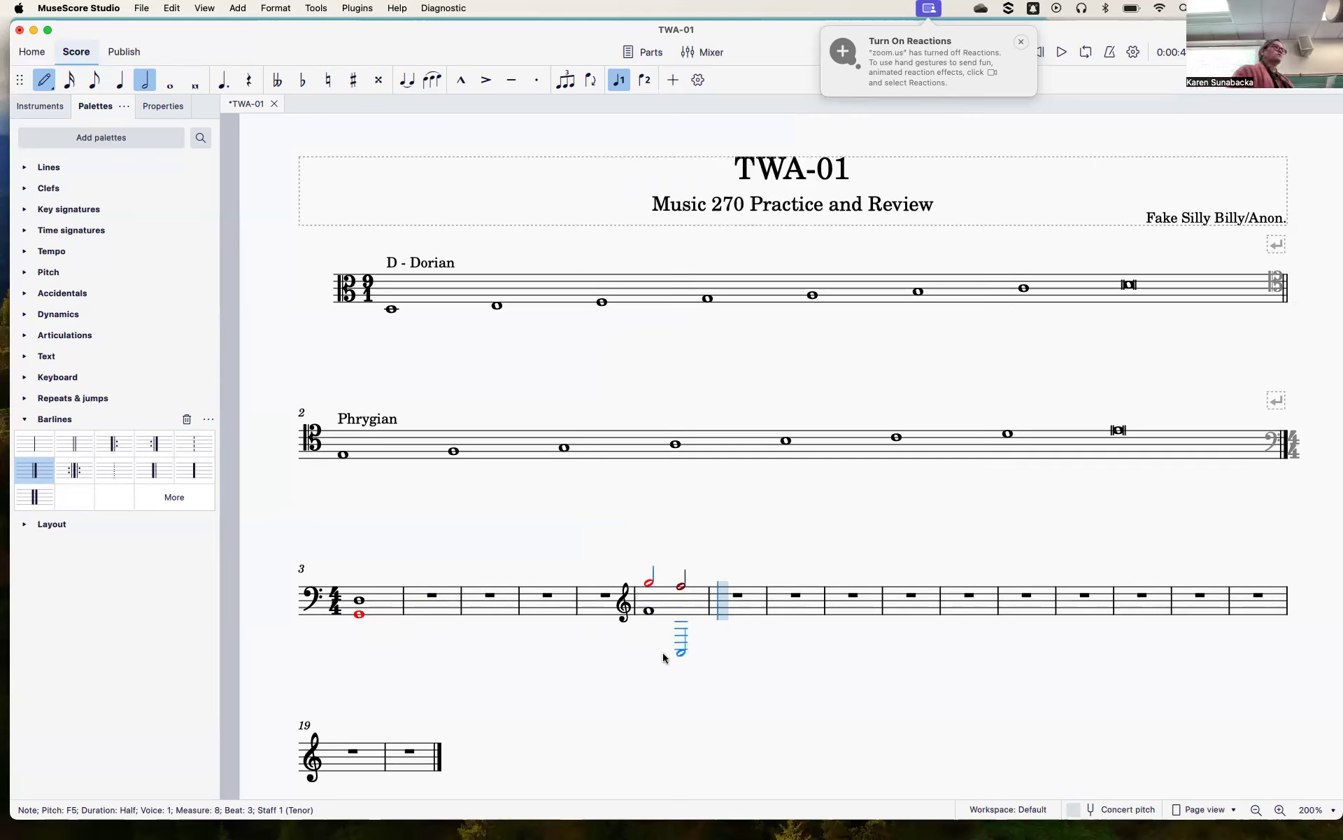
left_click(44, 80)
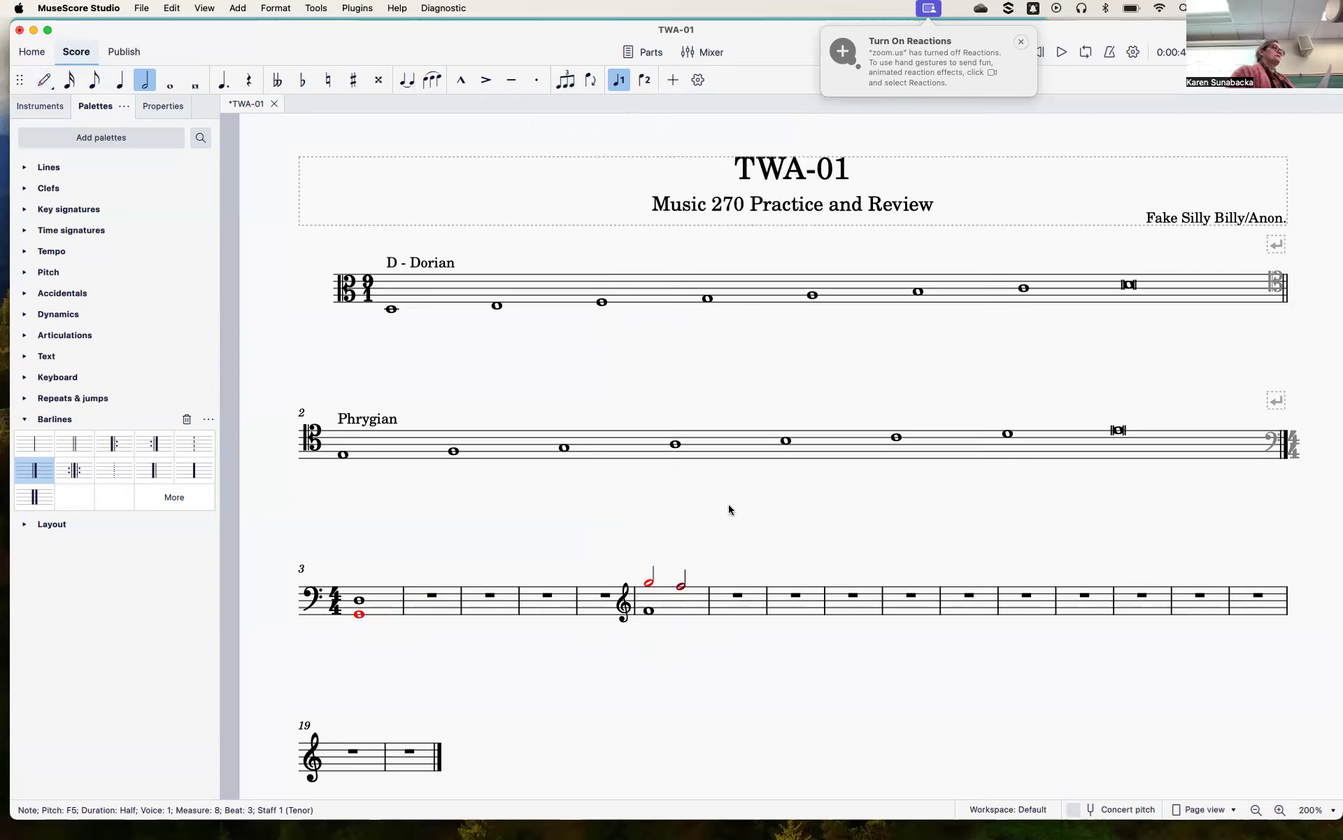
Try the reversed voicing in measure 9: a whole note F4 in voice 1 and half notes G5 and F5 in voice 2.
left_click(44, 80)
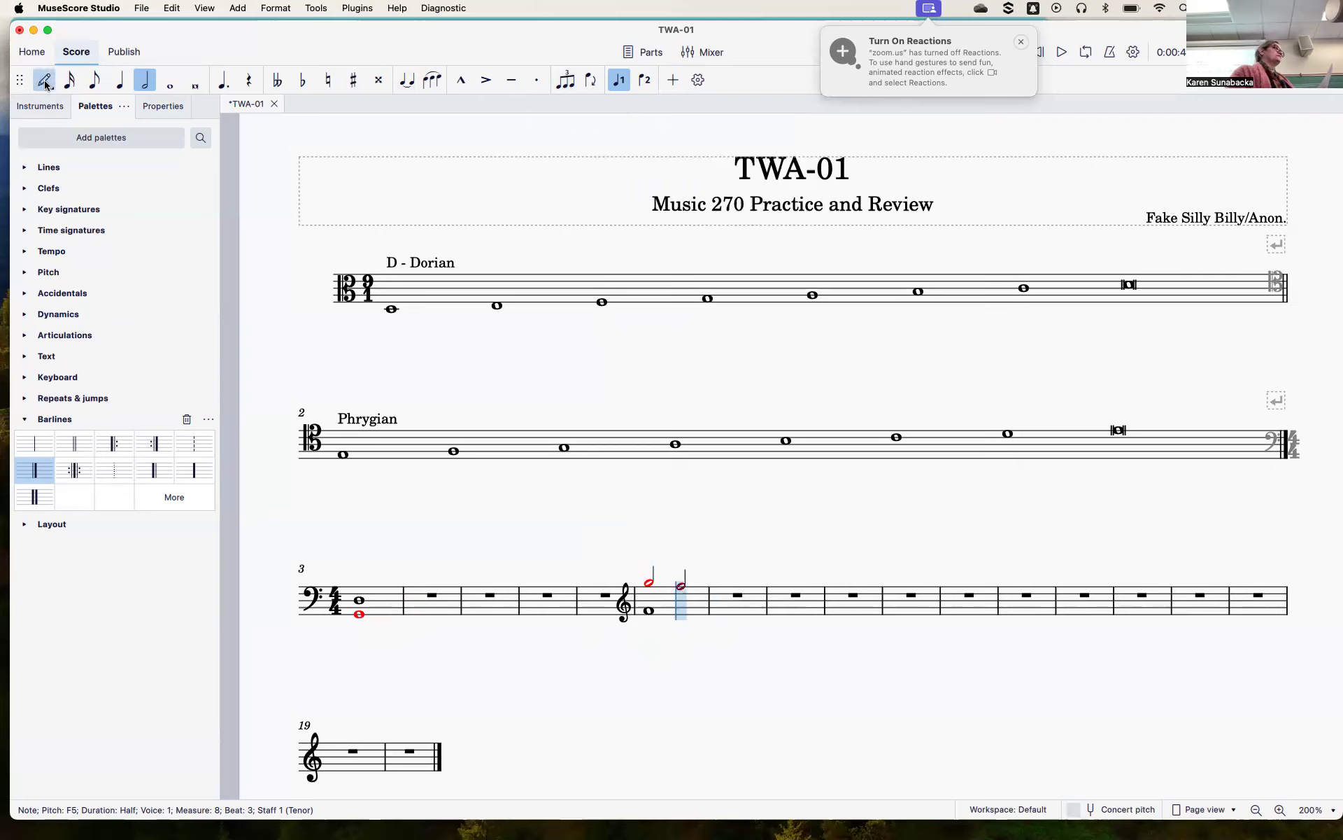
left_click(171, 80)
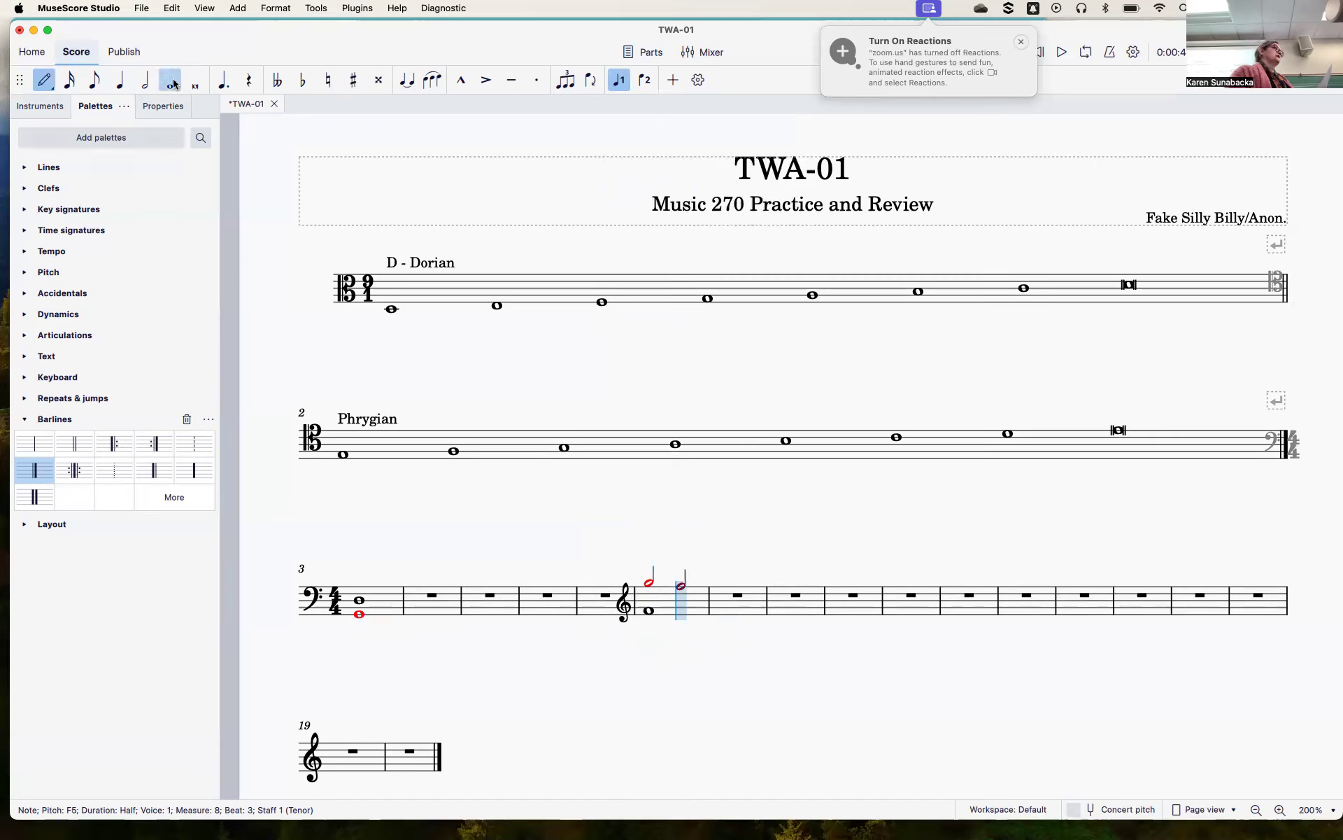
left_click(723, 611)
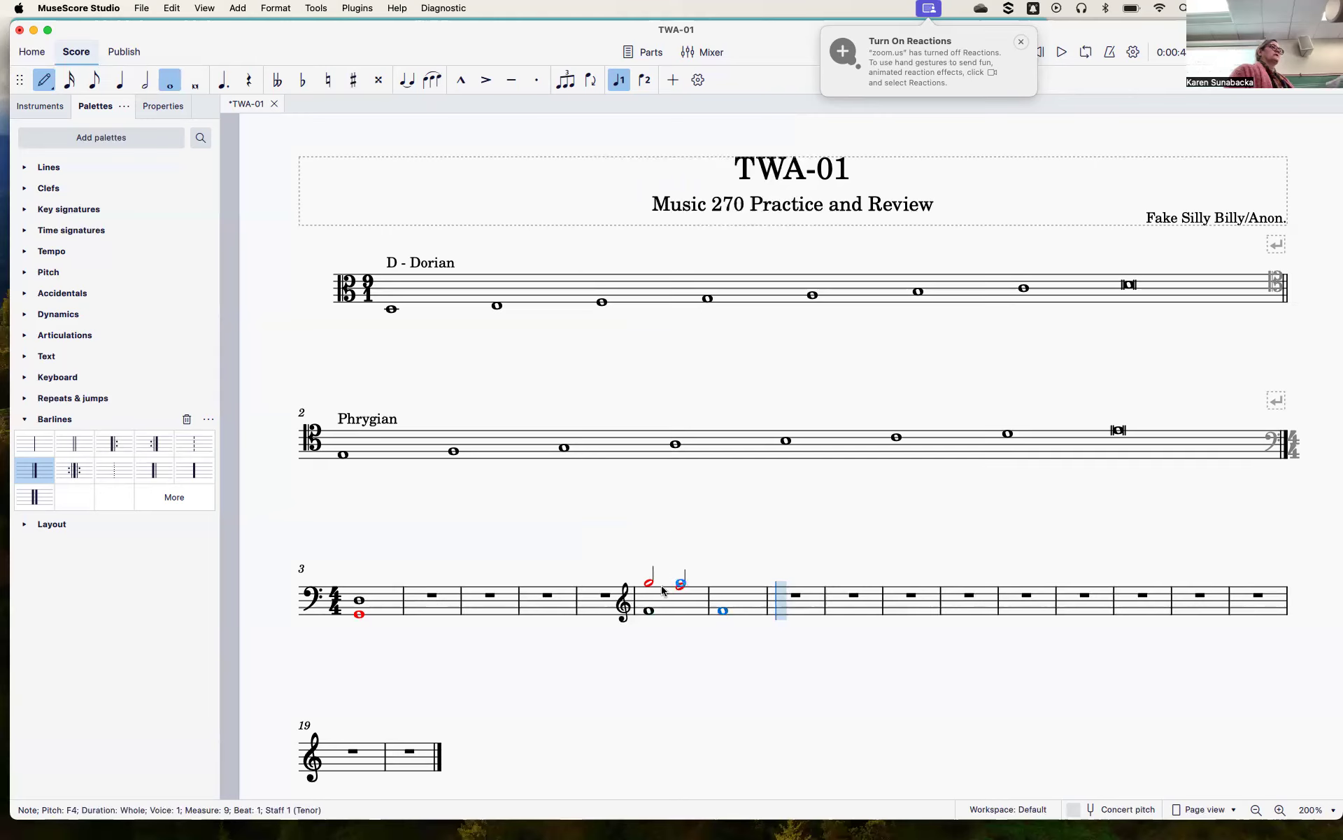
left_click(642, 79)
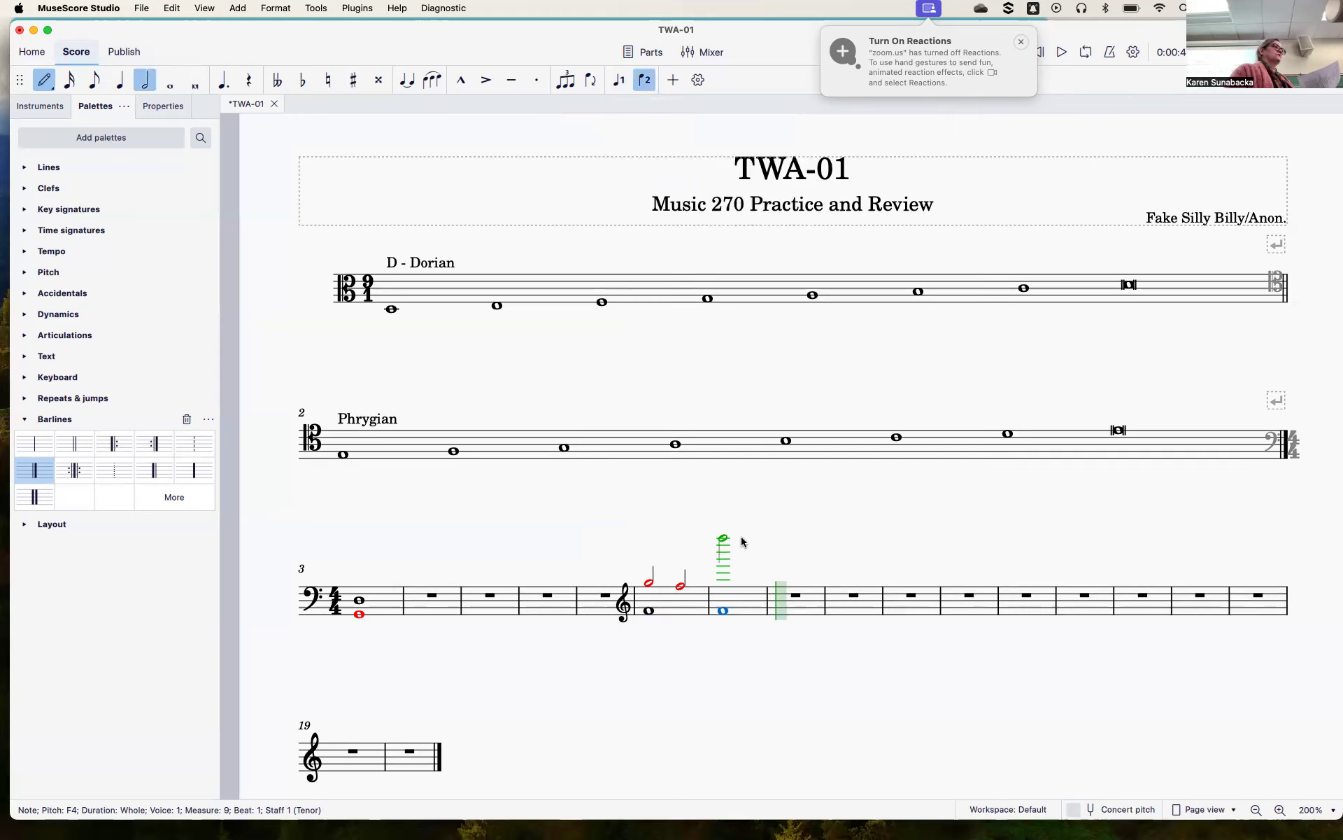
left_click(723, 583)
left_click(747, 588)
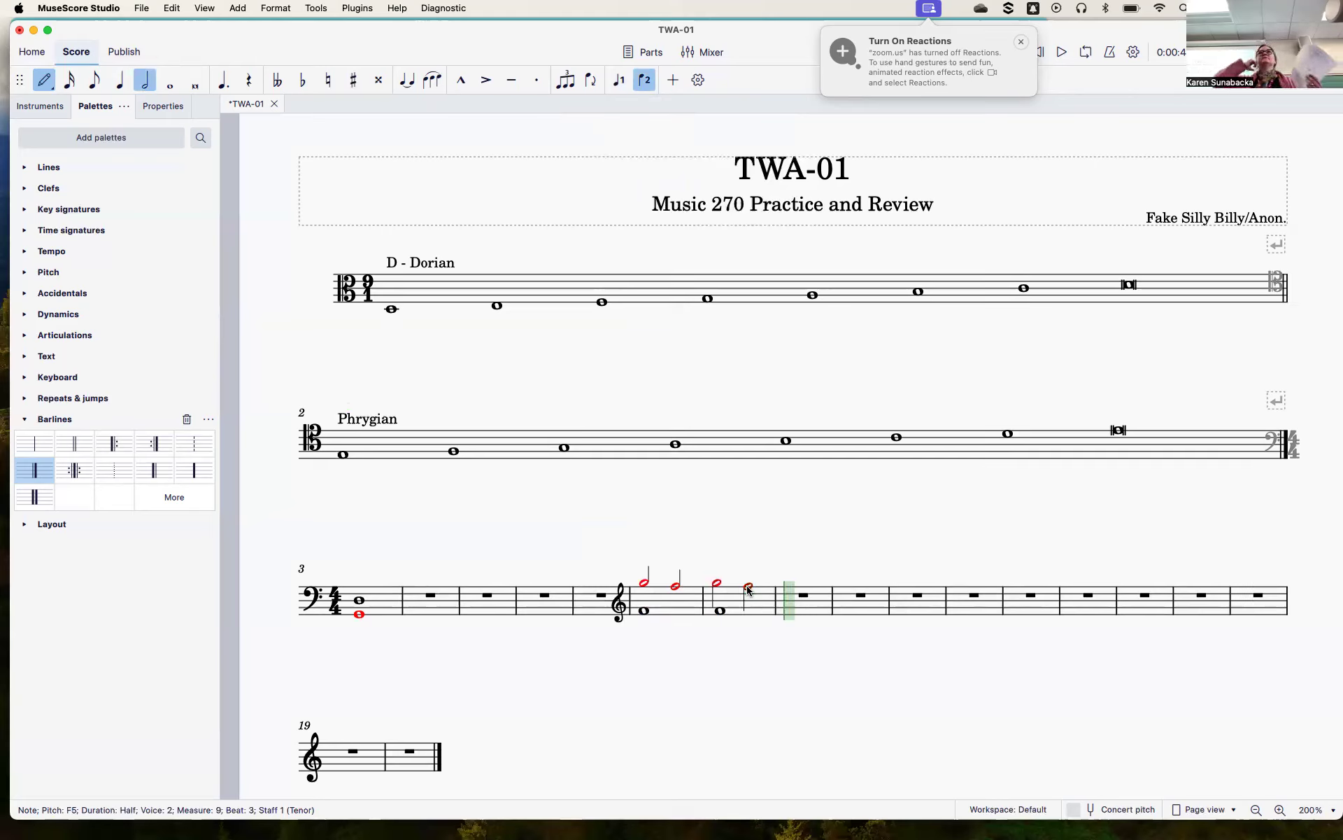
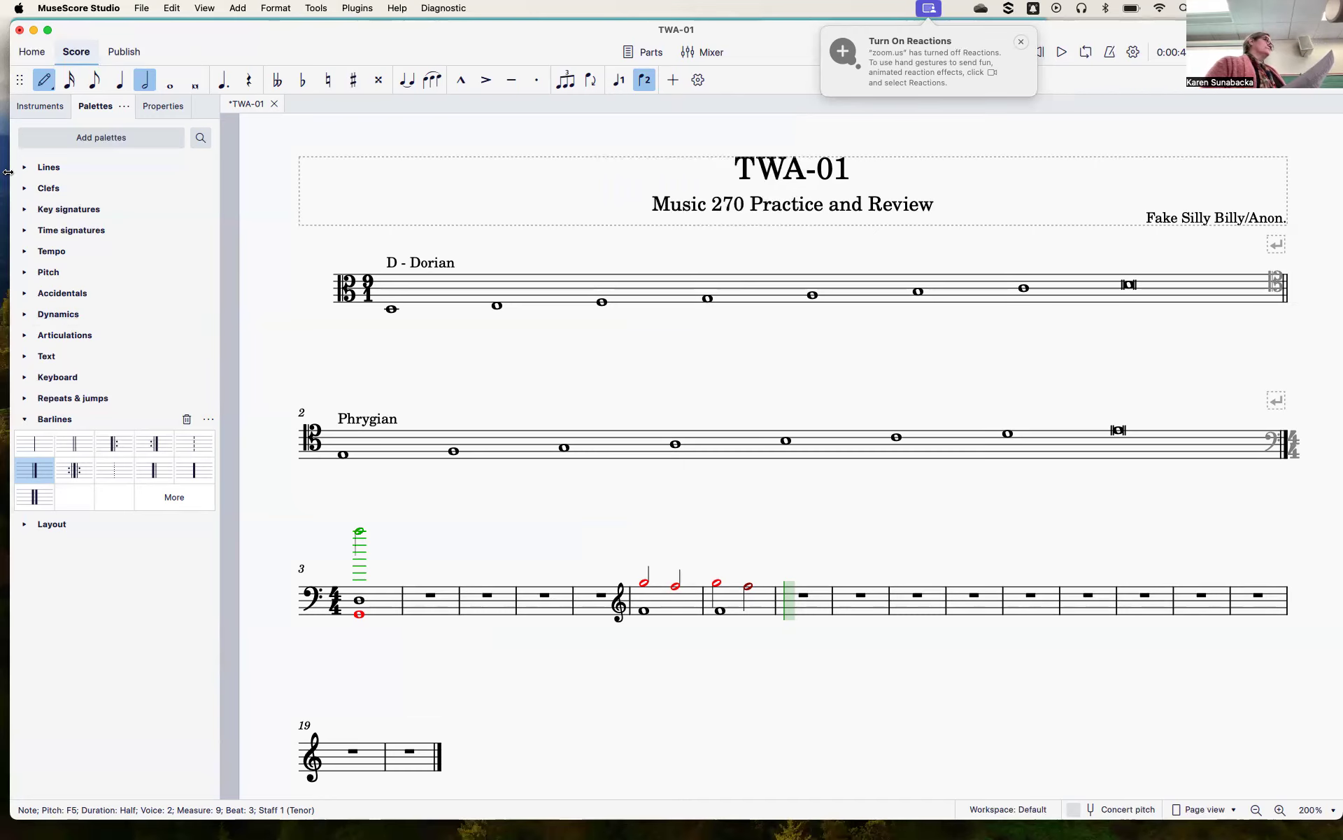
Leave note input and delete the notes of both voices in measure 9.
left_click(43, 81)
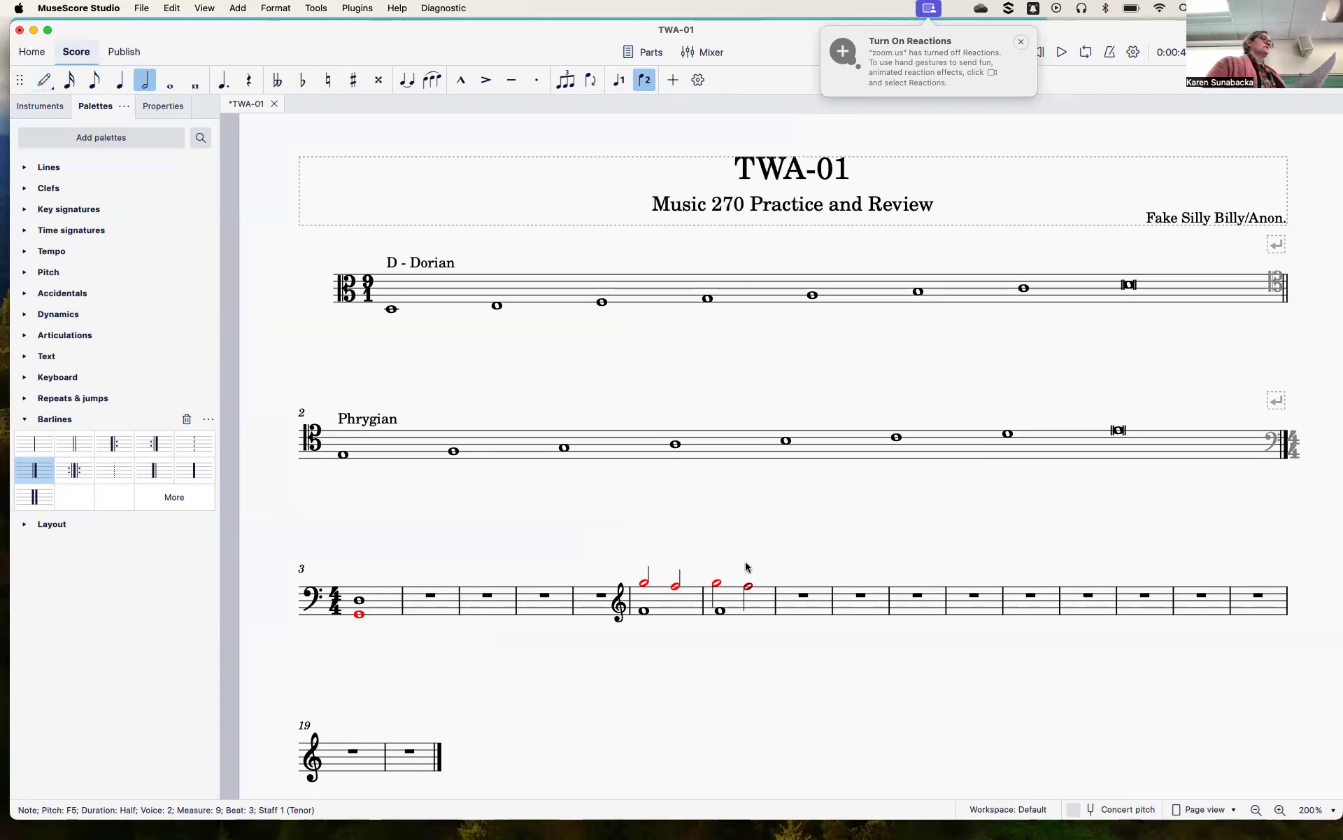
left_click(722, 602)
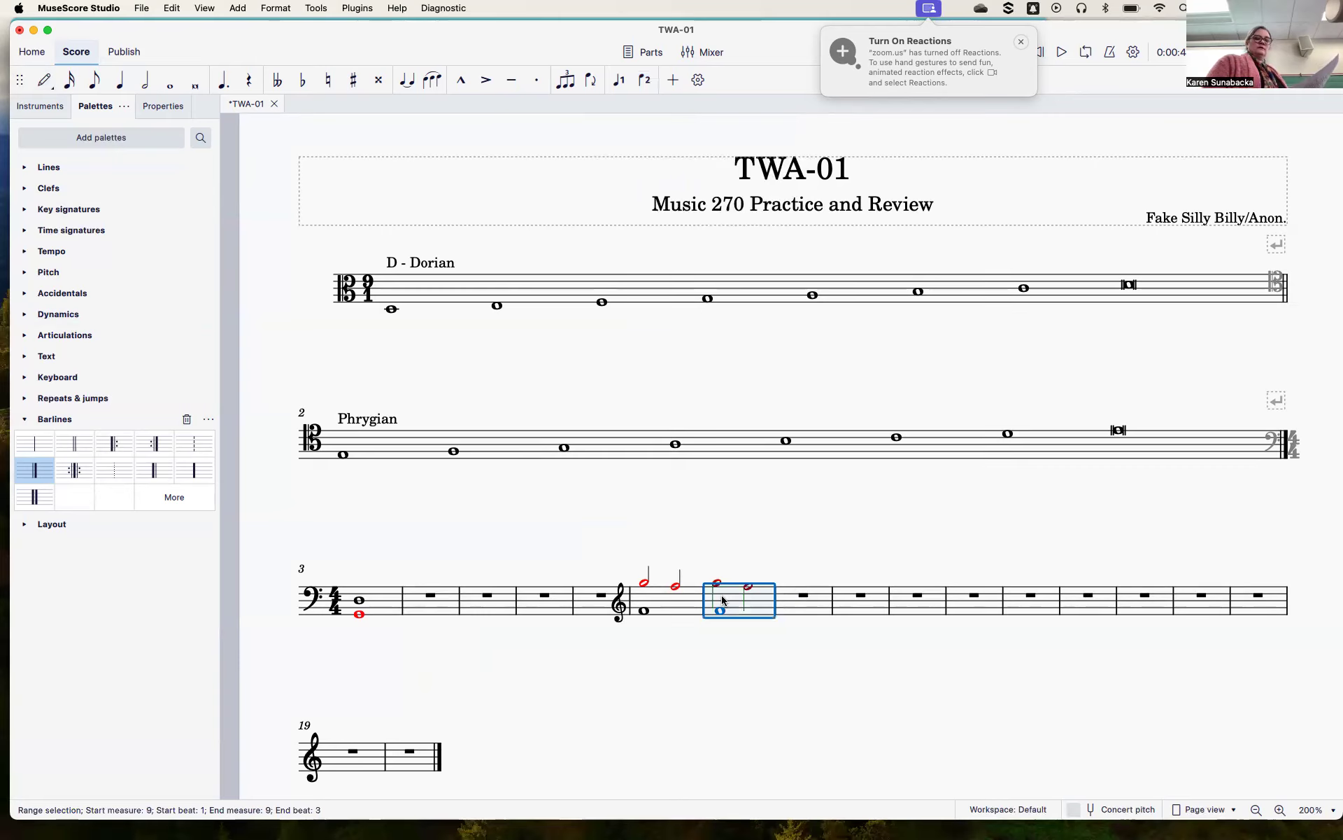
key("Delete")
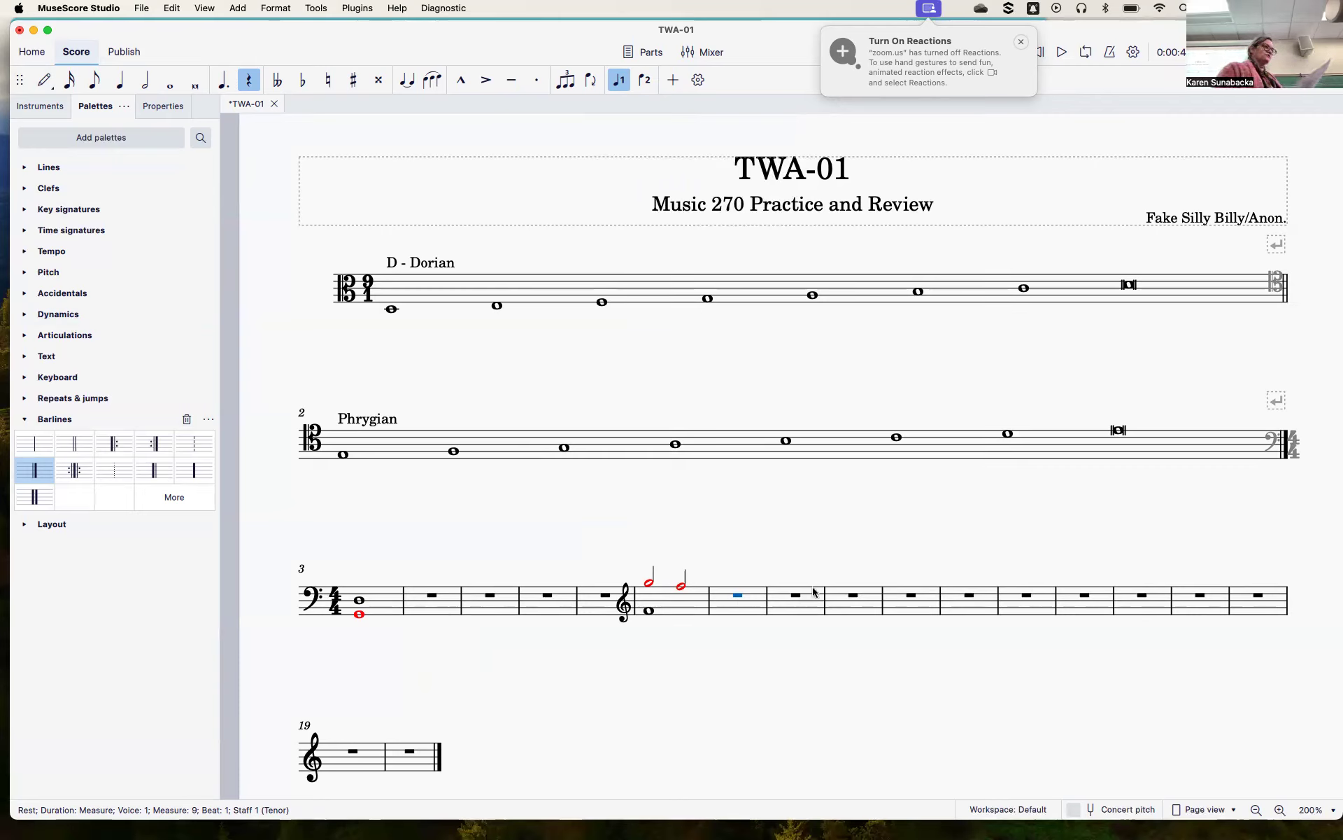
Enter a whole note C4 in voice 1 in measure 12 and leave note input.
left_click(911, 597)
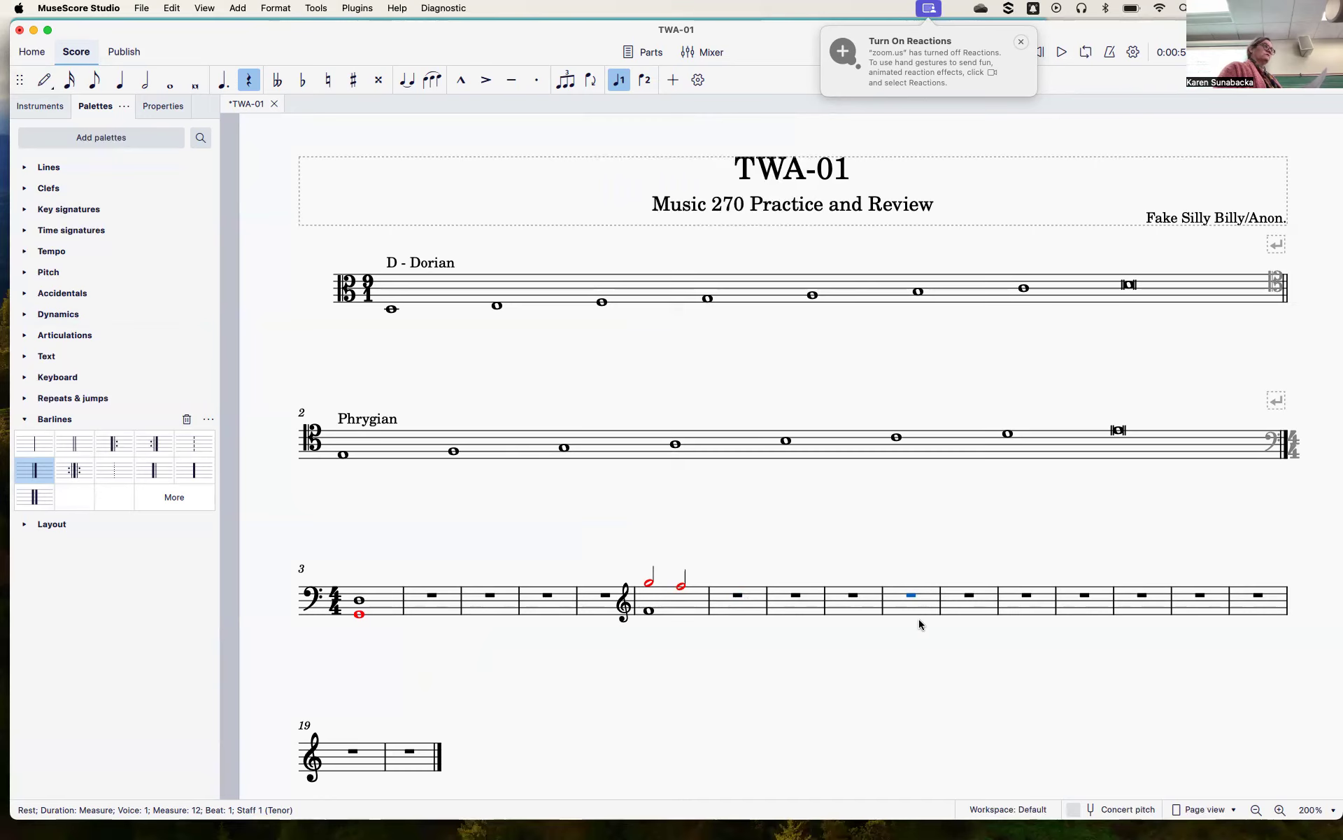
left_click(170, 80)
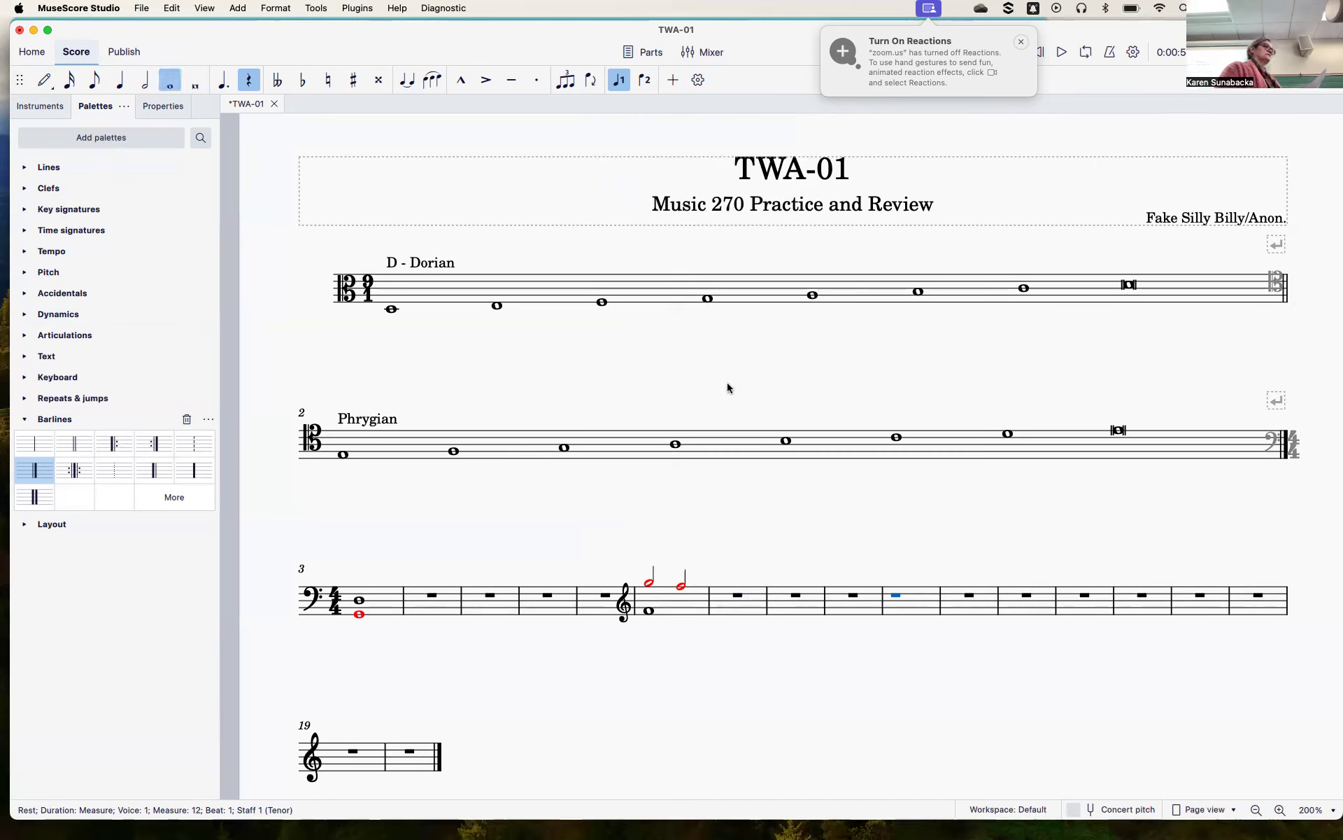
left_click(38, 85)
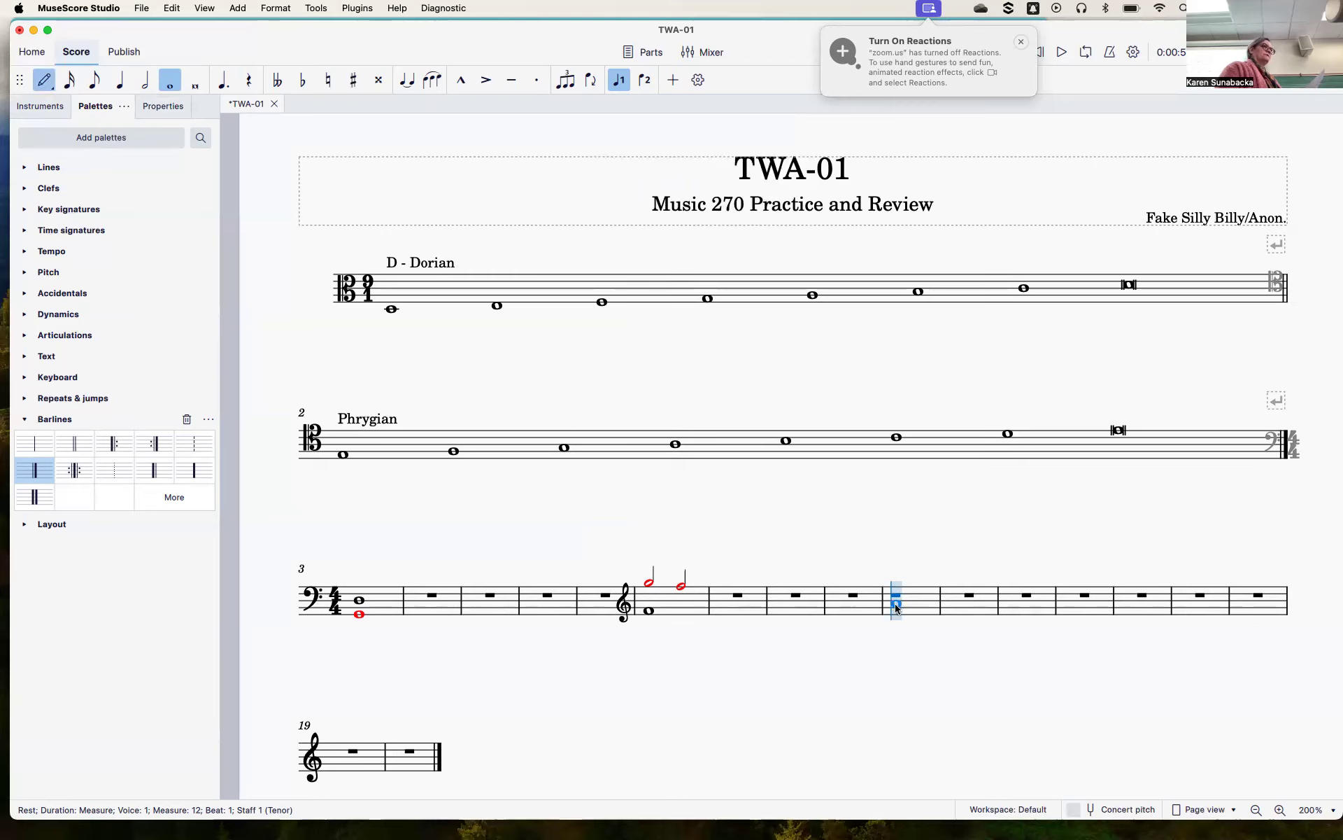
left_click(898, 622)
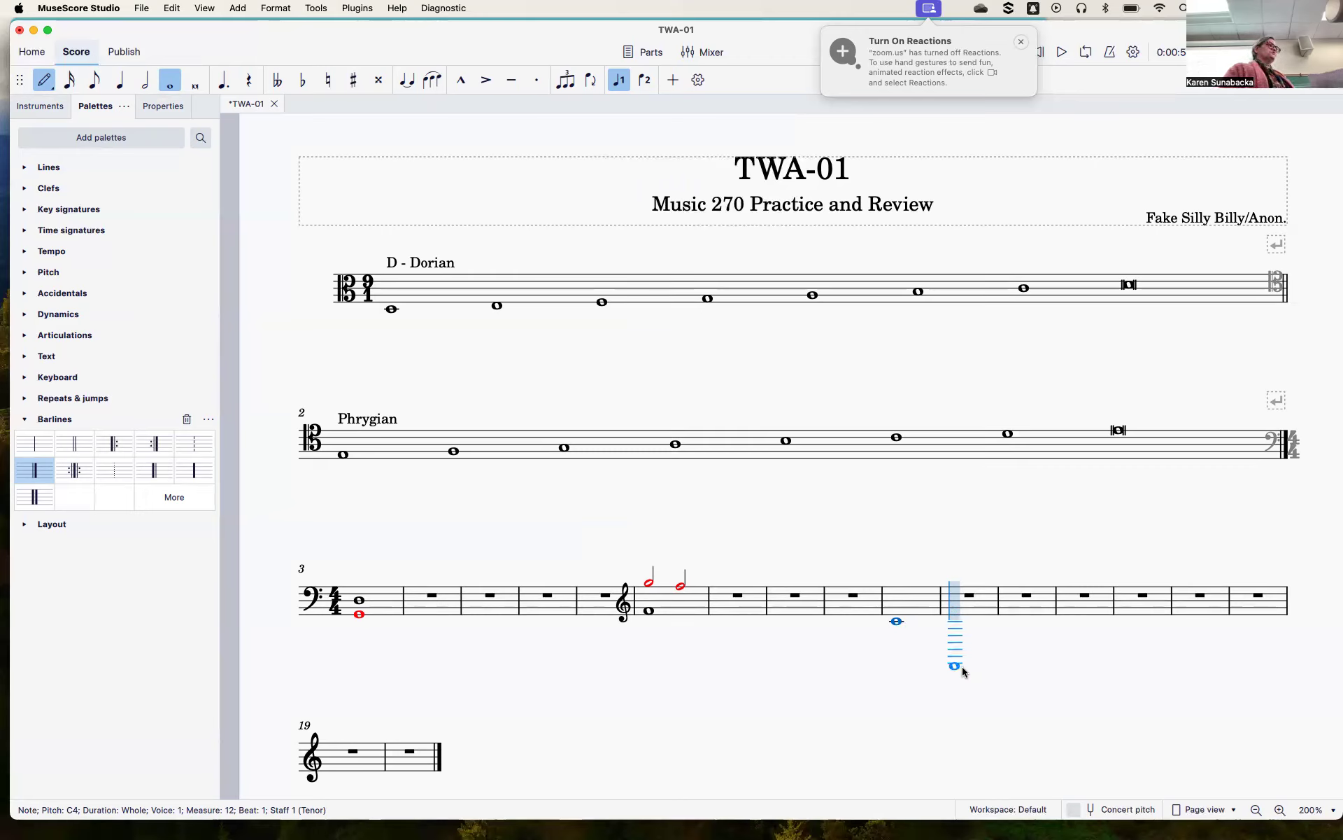
key("Escape")
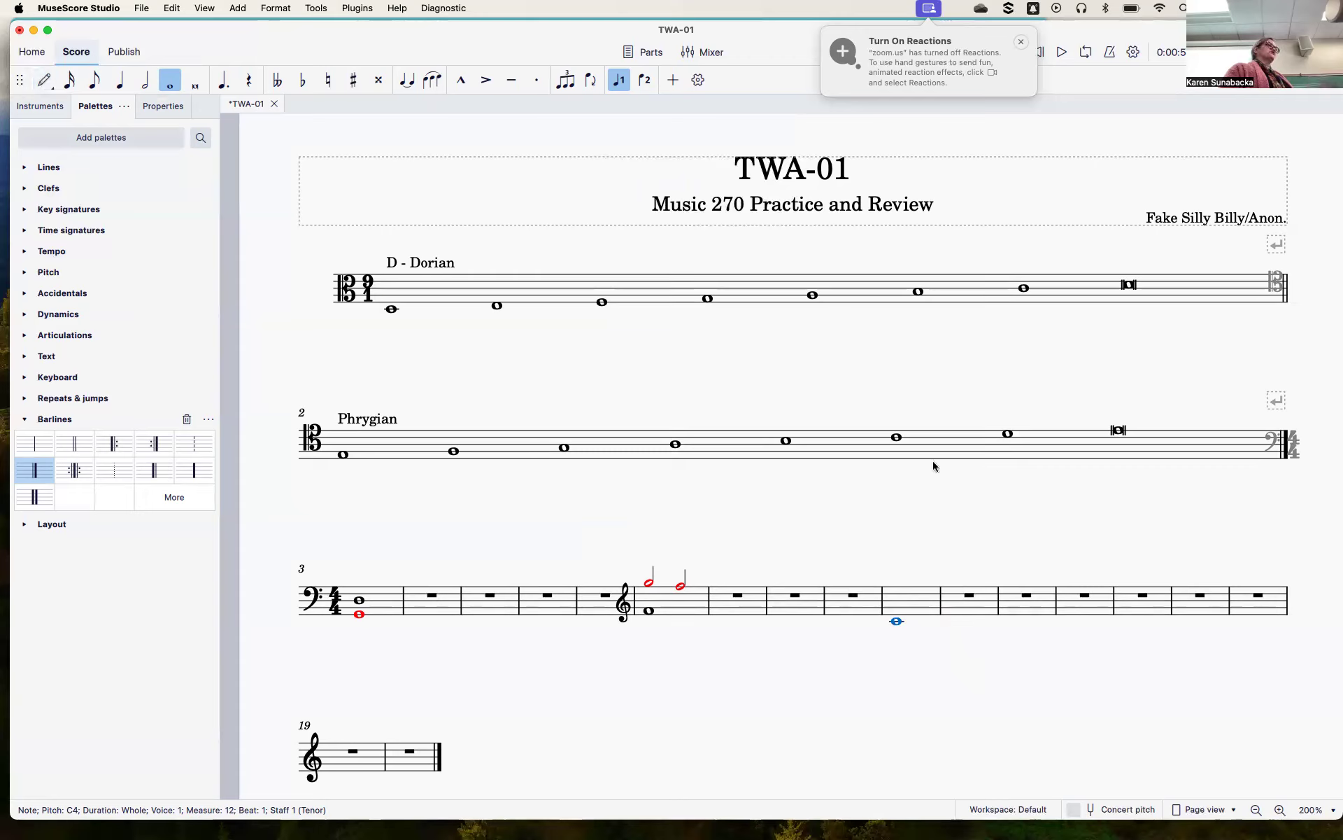
Remove the empty trailing measures after measure 12 and check the score down to the copyright line.
left_click(968, 597)
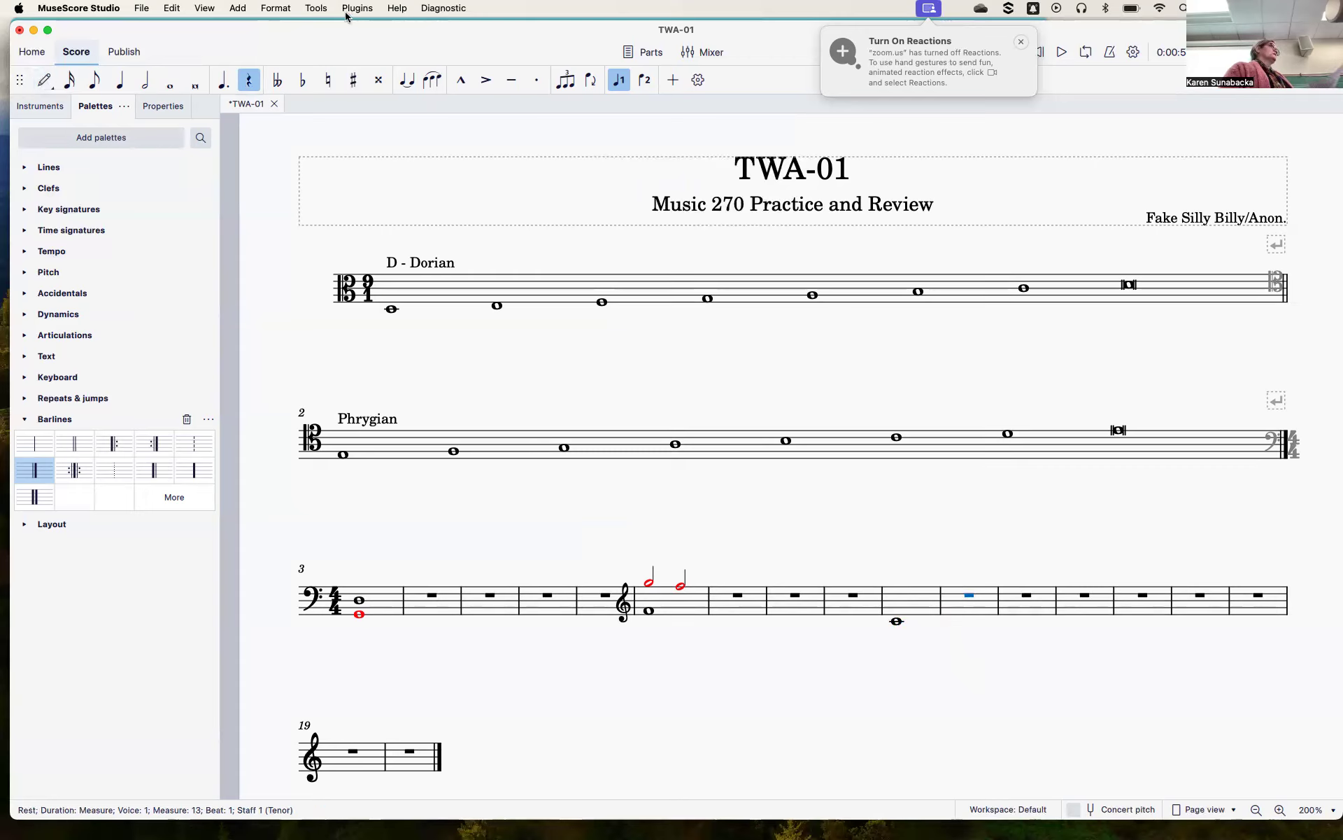
left_click(278, 9)
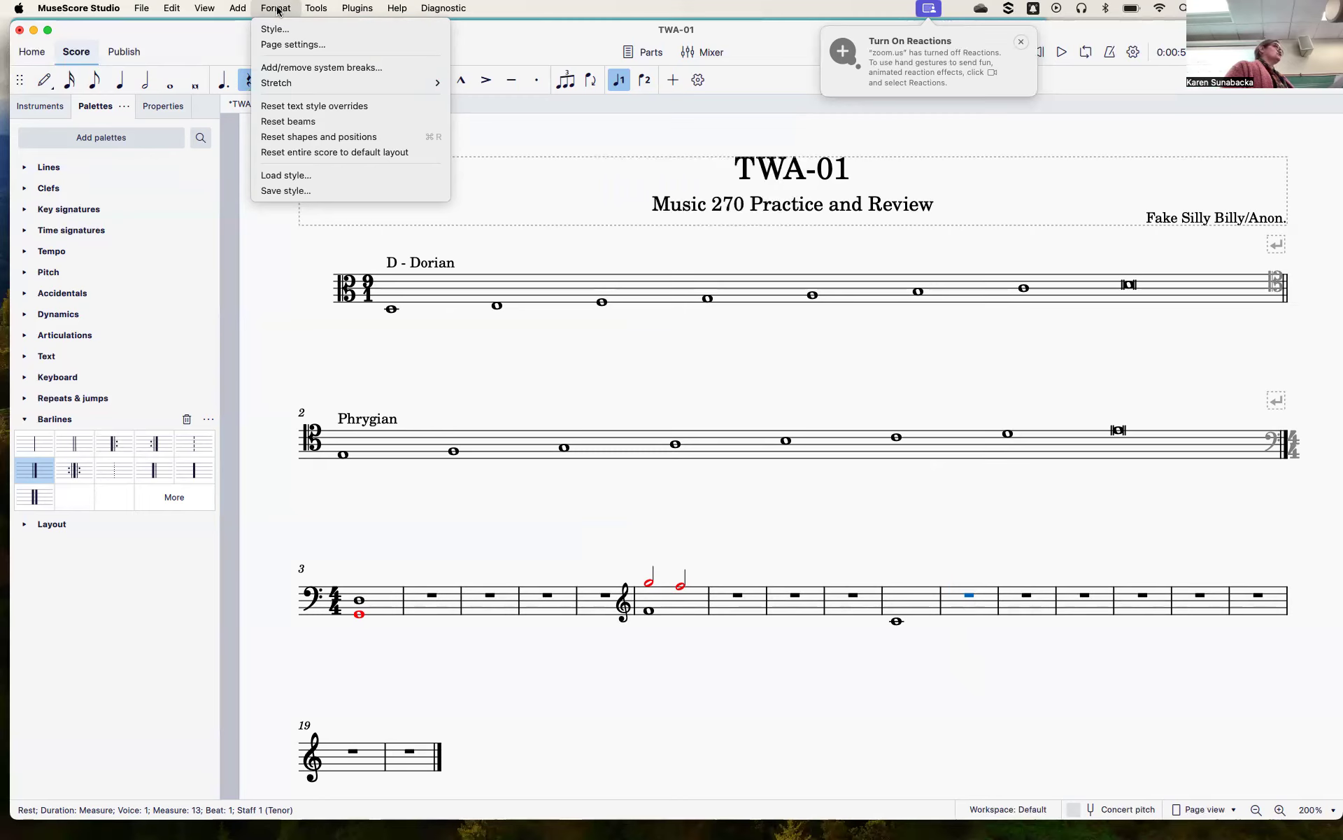
mouse_move(312, 8)
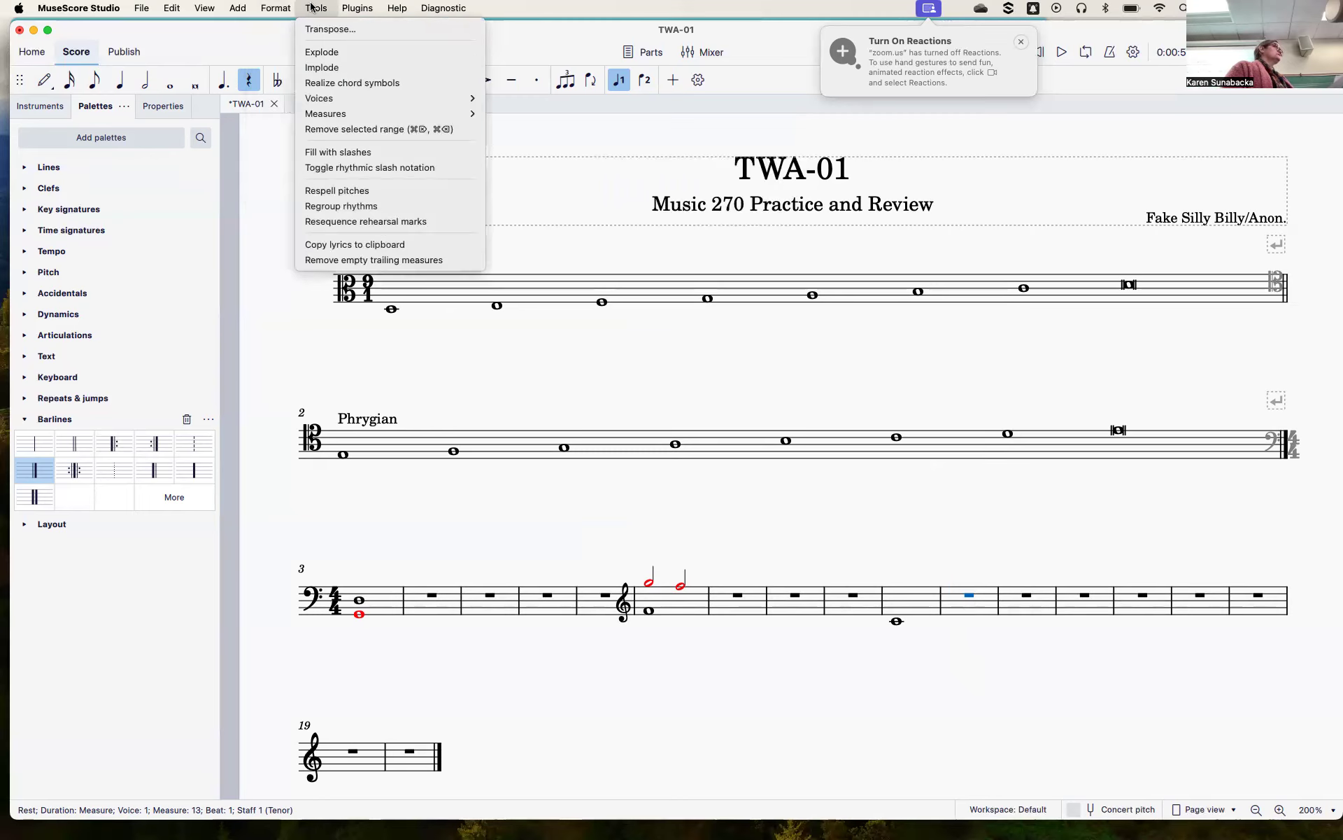
left_click(395, 263)
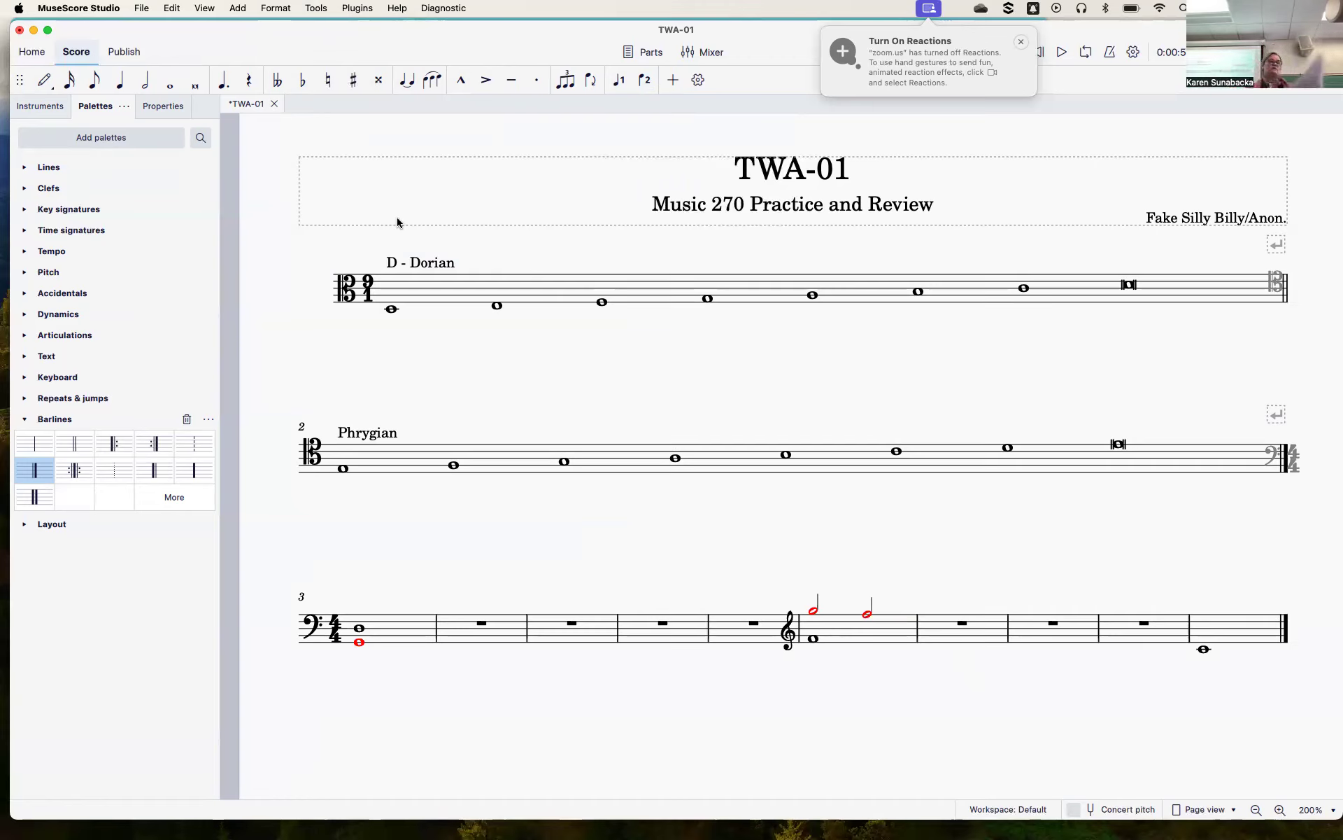
scroll(403, 353, "down", 4)
scroll(404, 349, "down", 1)
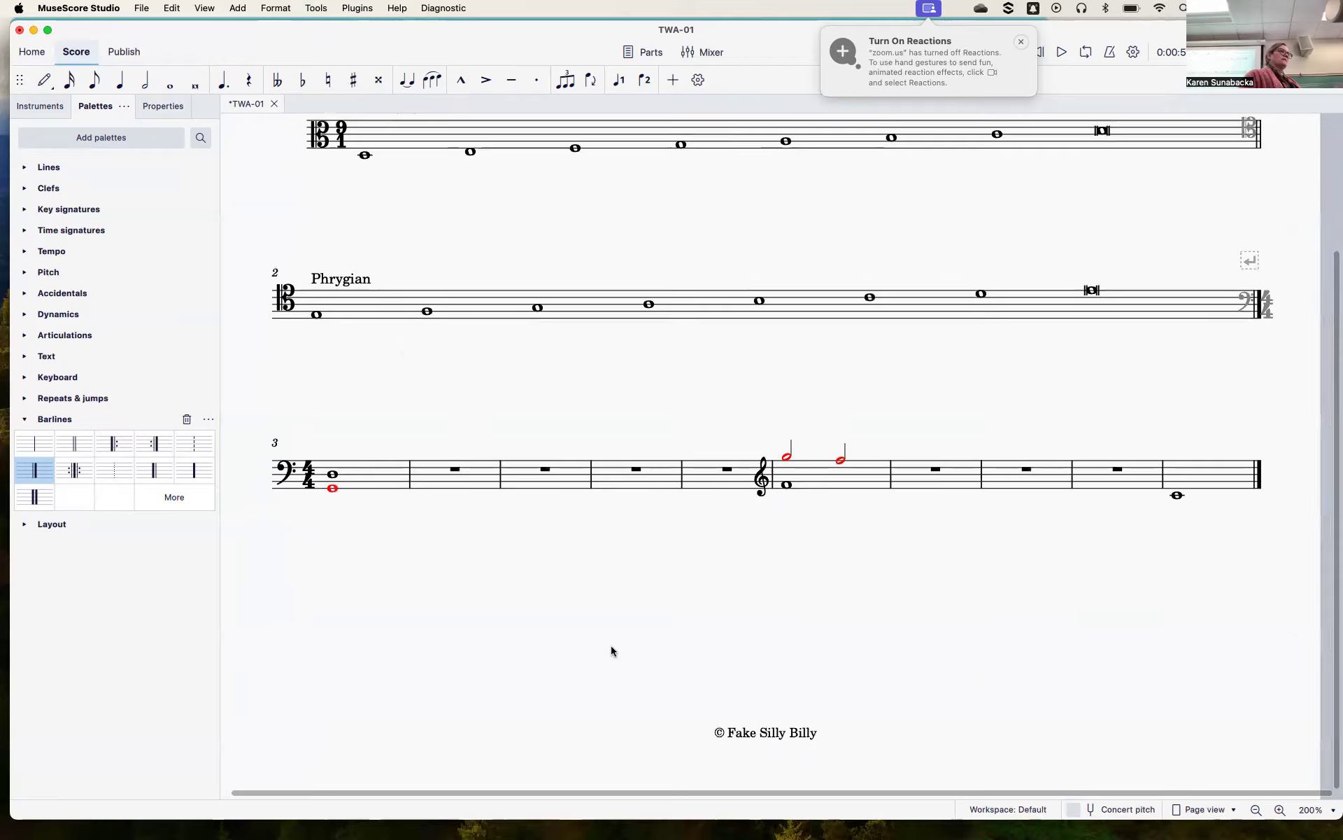
scroll(708, 694, "up", 1)
scroll(708, 697, "up", 5)
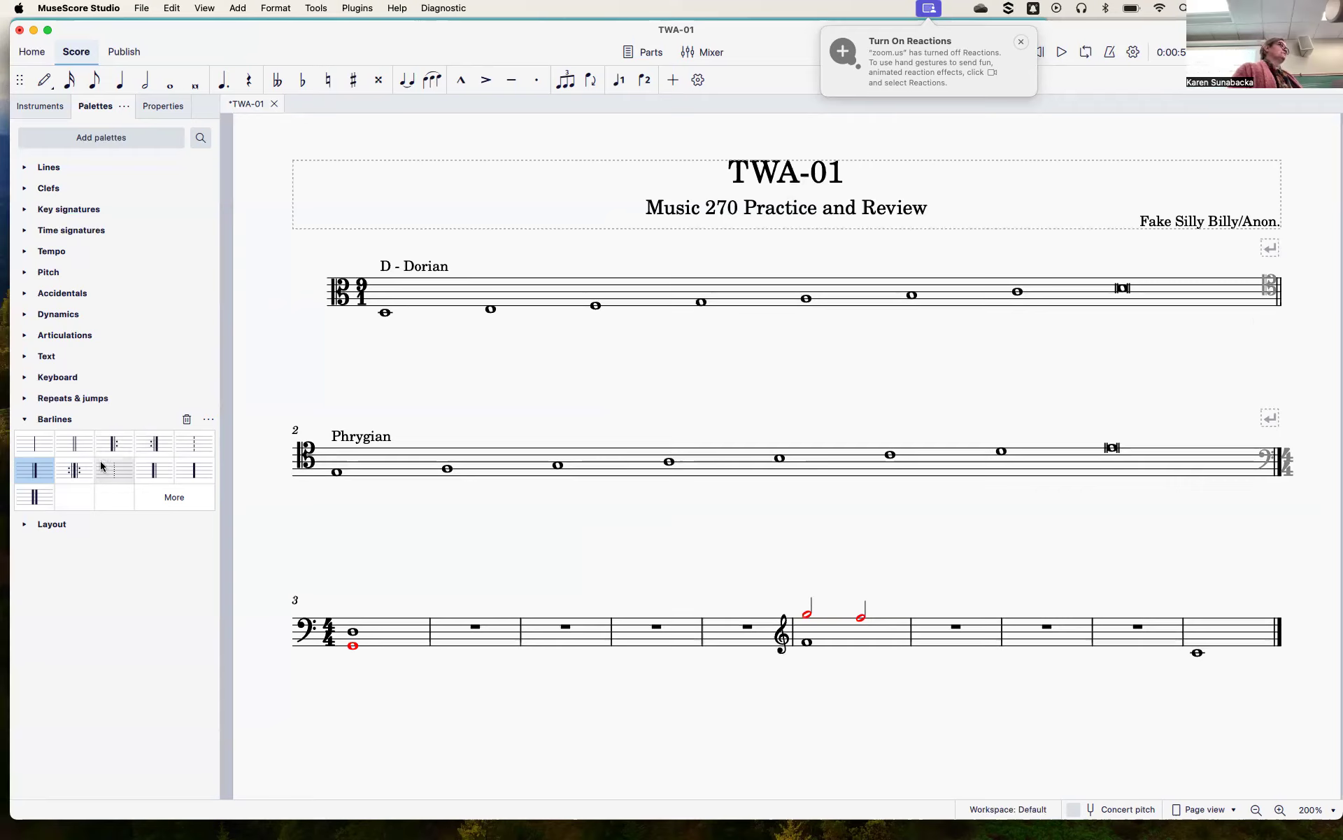
Collapse the Barlines palette and save the score on the computer as "IN-Class work on TWA-01" in the Dropbox course folder CI-02.
left_click(25, 419)
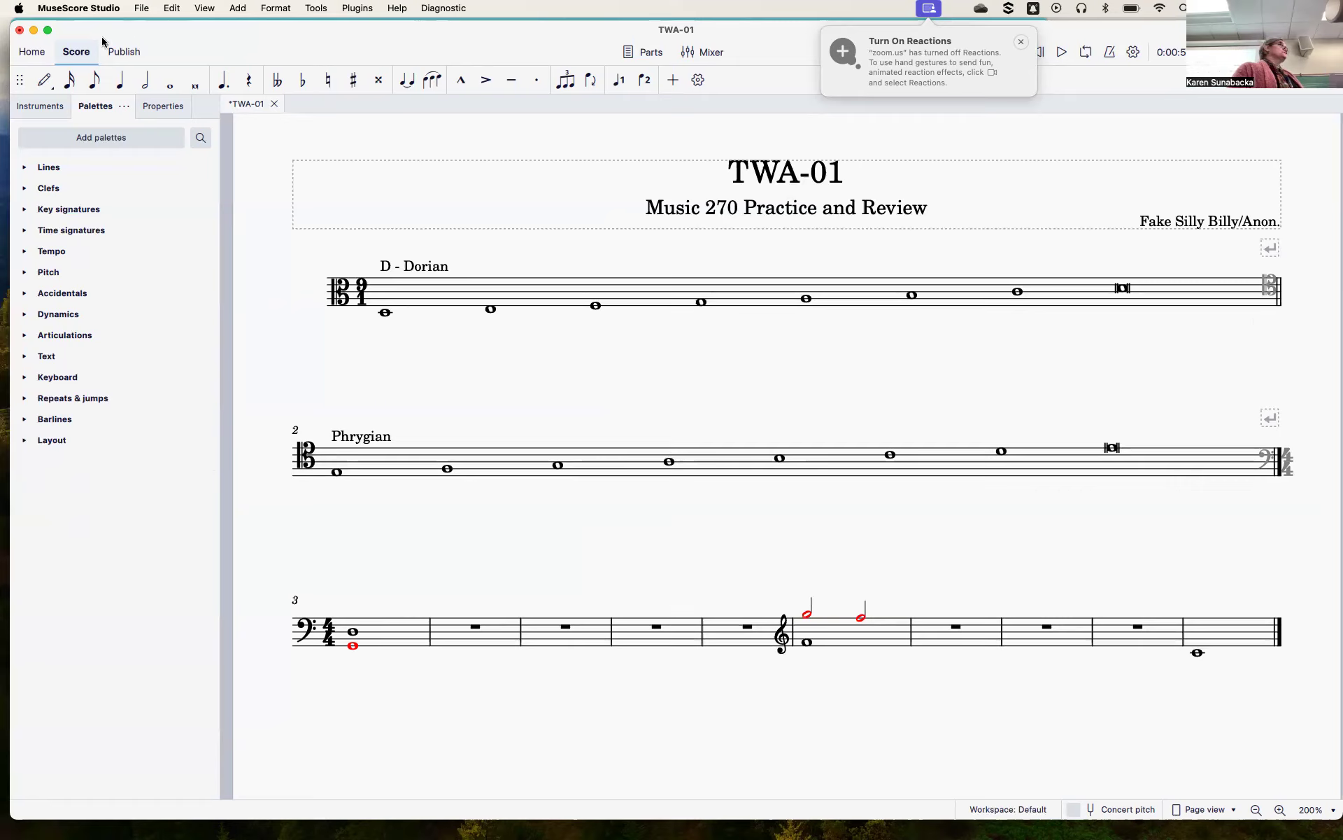
left_click(142, 9)
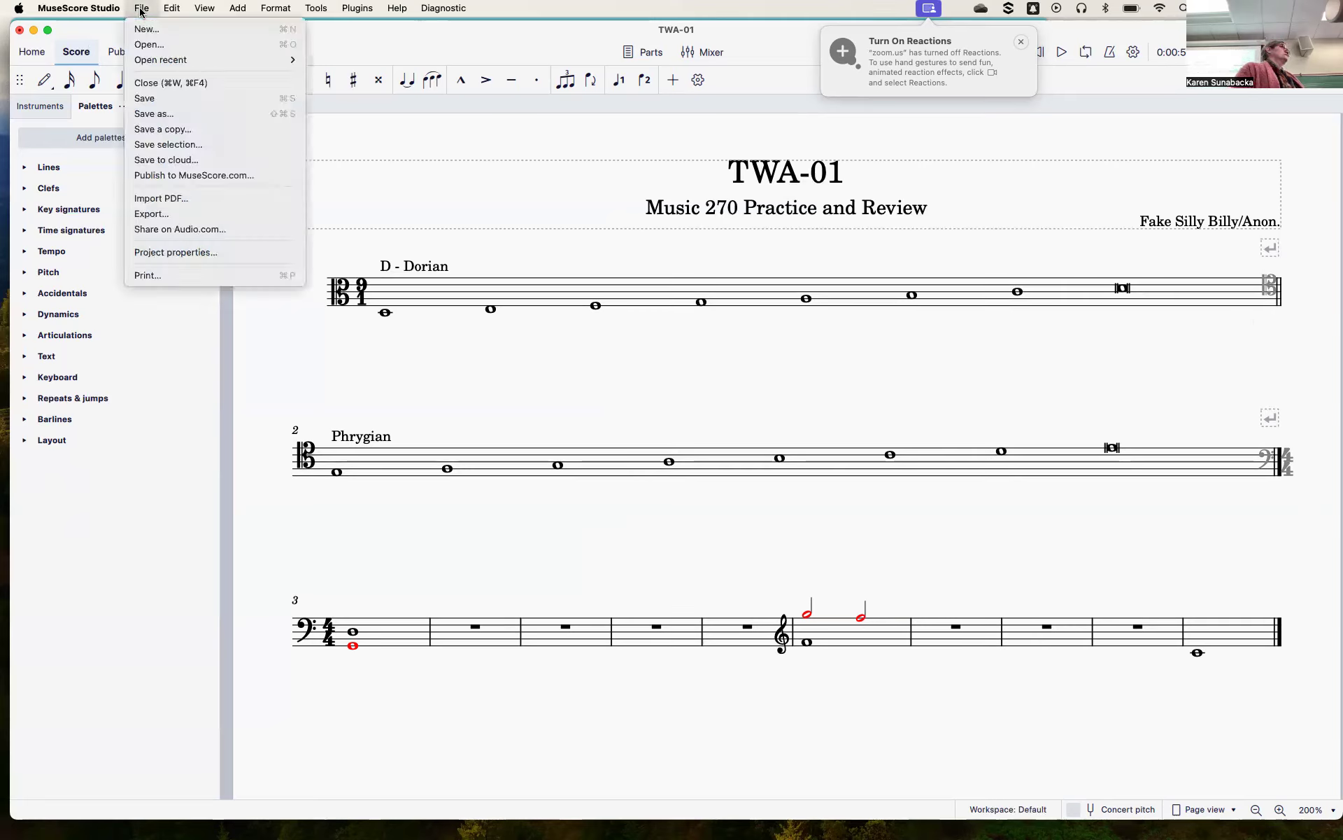
left_click(151, 116)
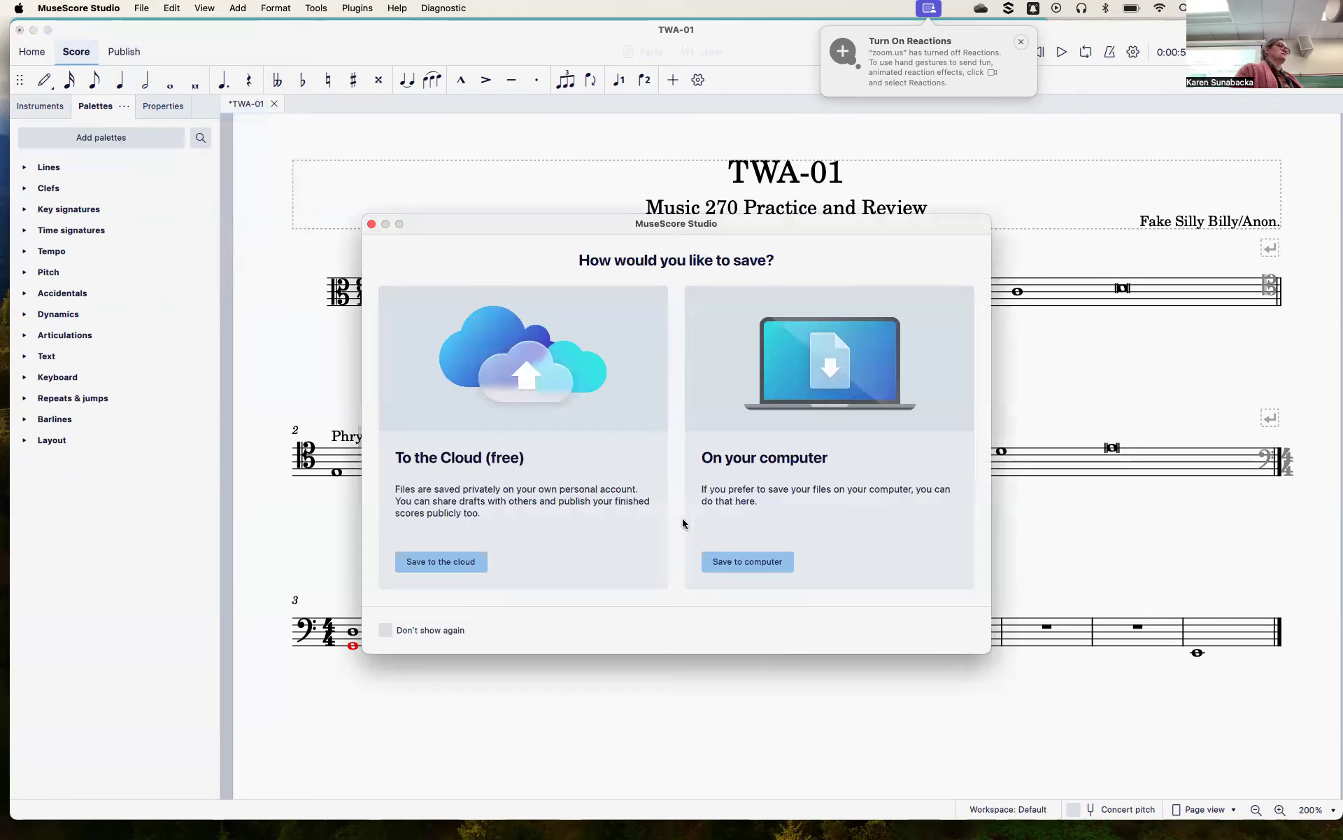
left_click(725, 559)
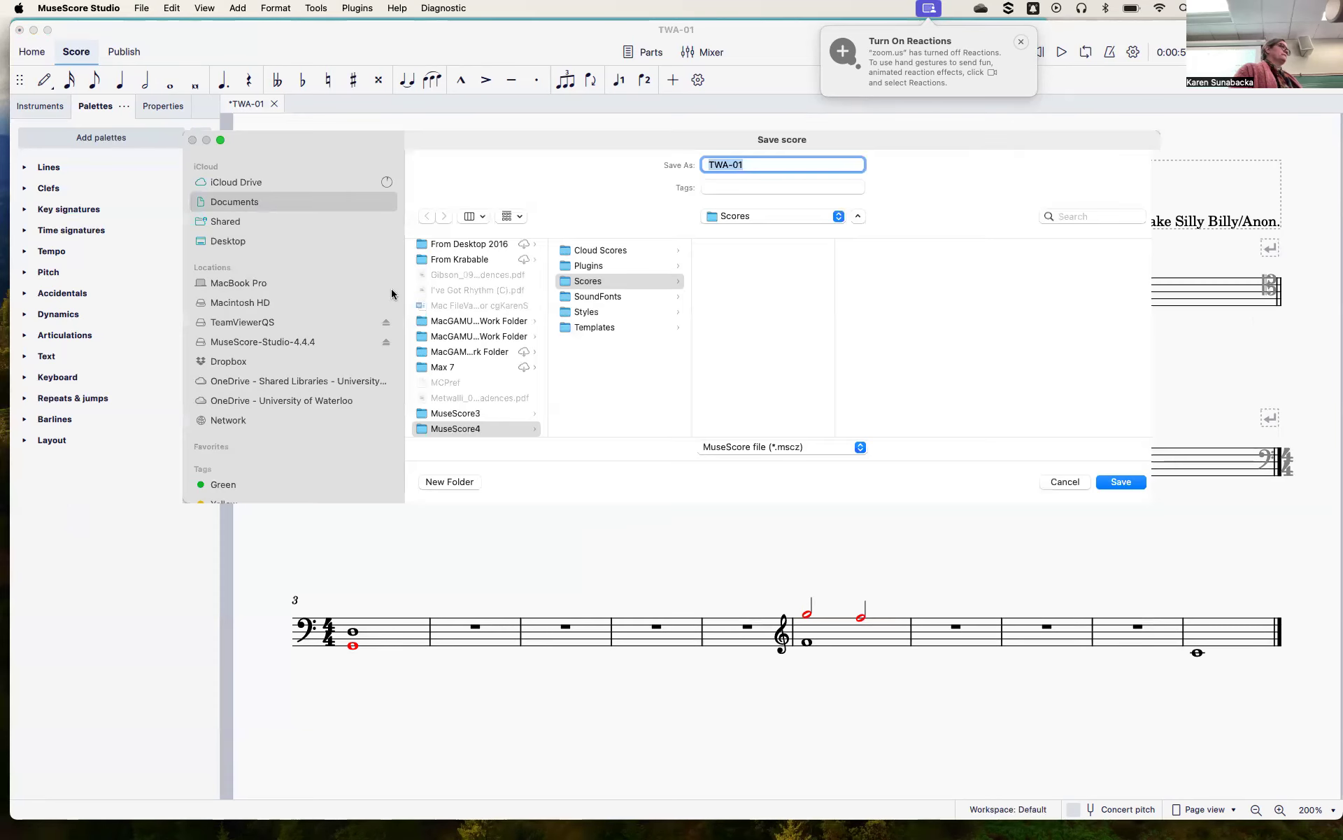
scroll(241, 302, "down", 3)
scroll(241, 302, "up", 3)
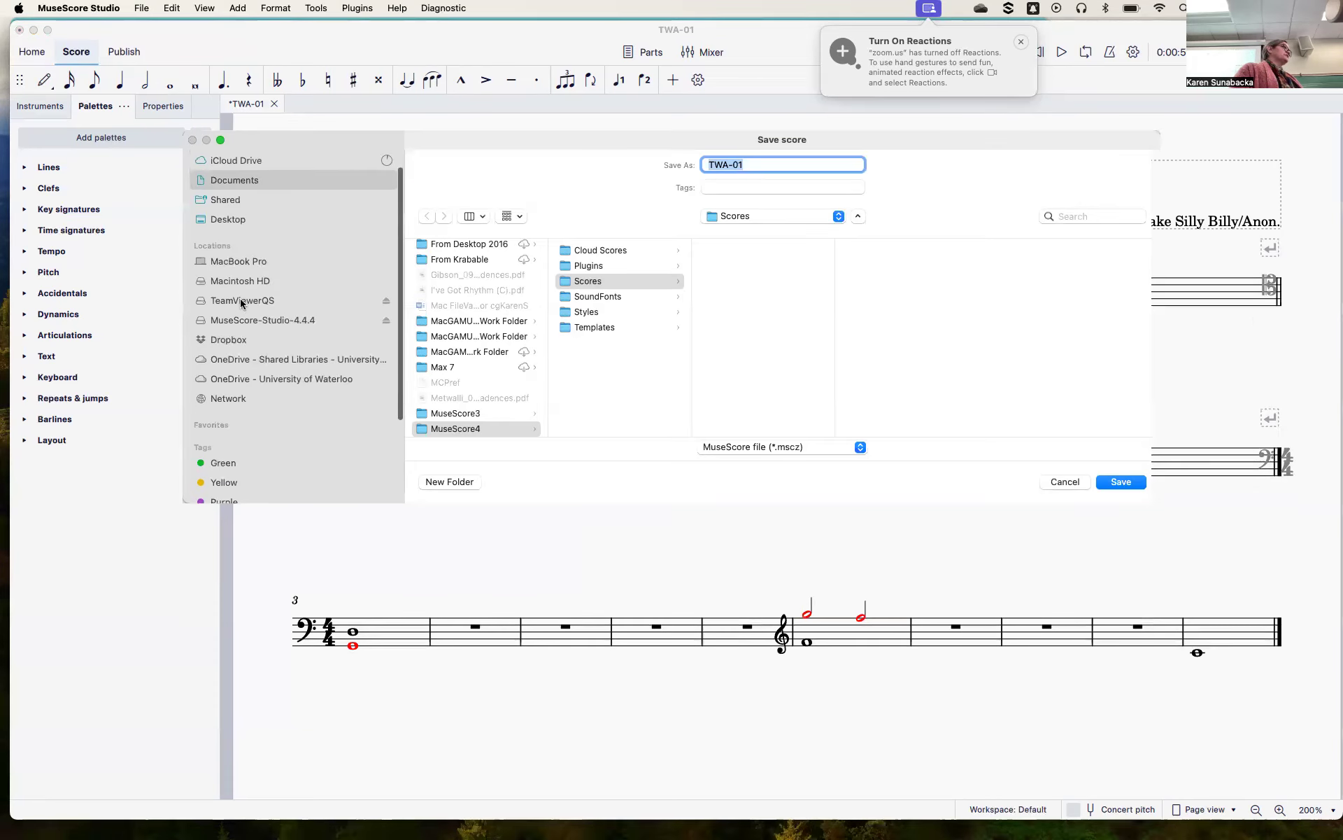
left_click(238, 312)
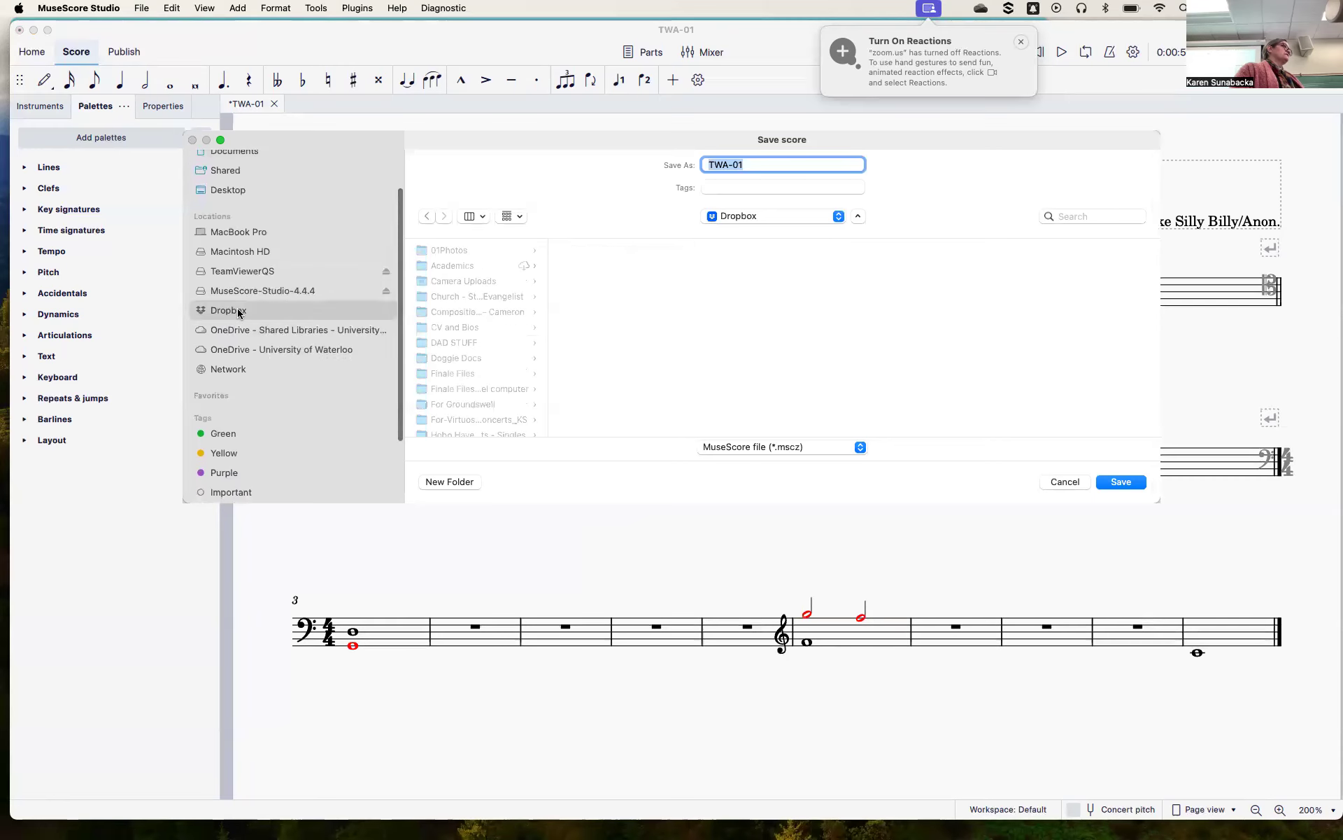
left_click(461, 266)
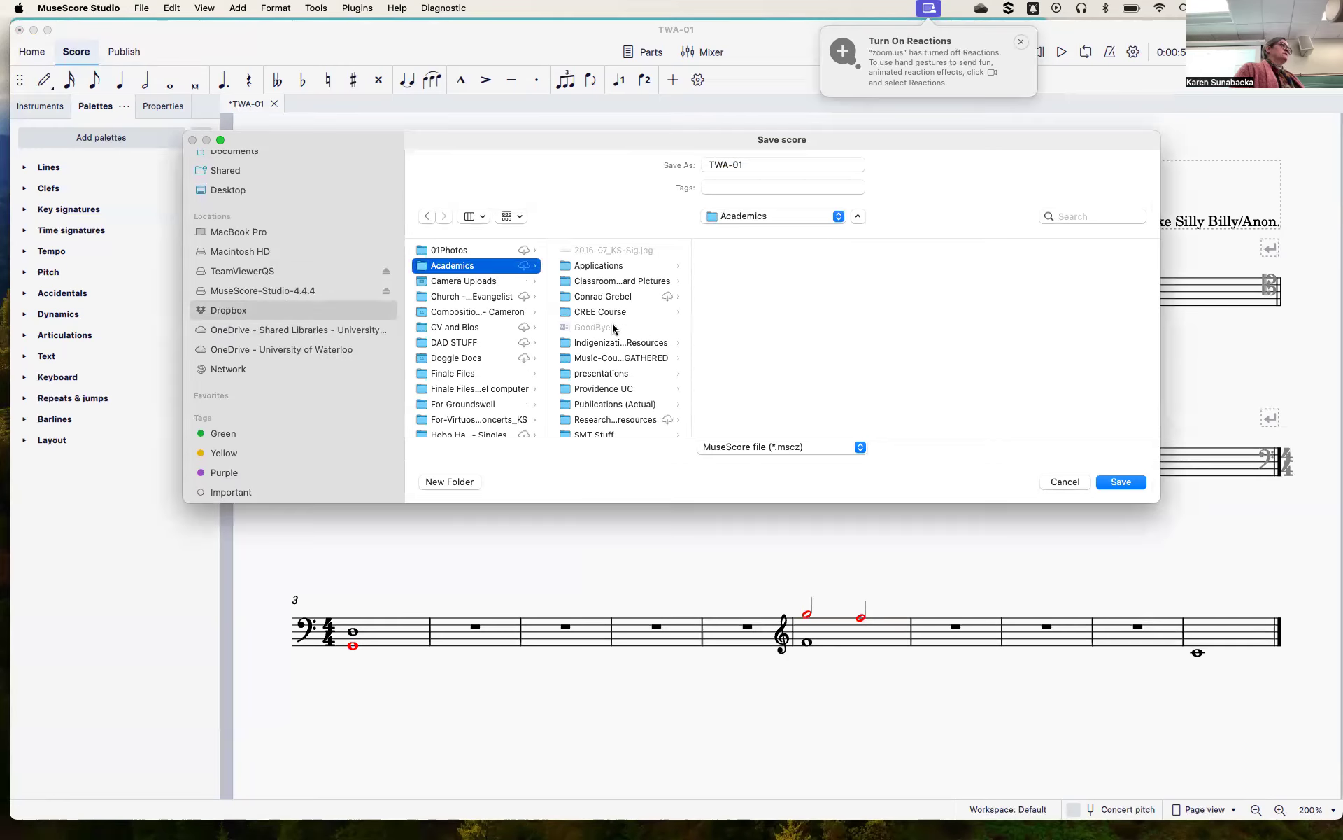
left_click_drag(333, 144, 1342, 546)
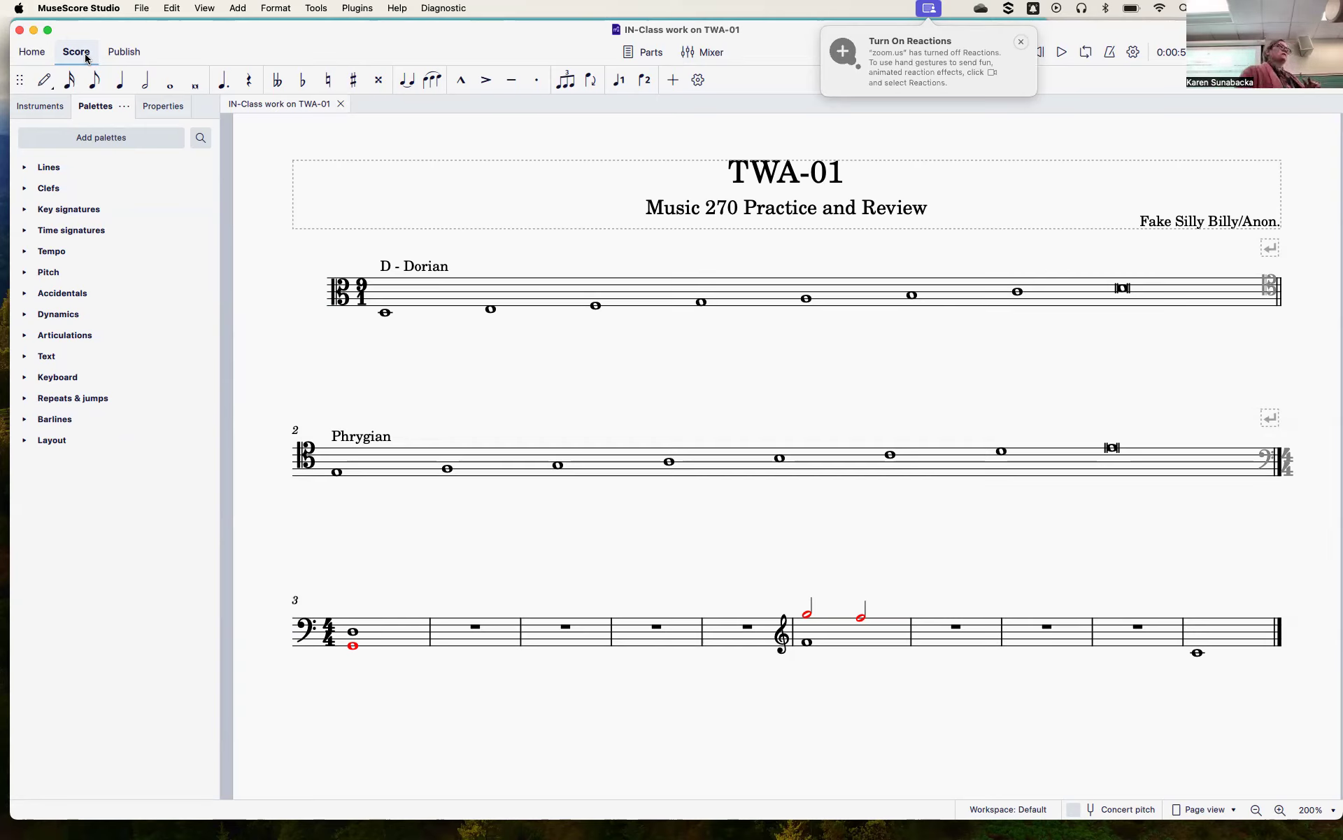
Export the main score as MP3 audio named "IN-Class work on TWA-01" into the CI-02 folder.
left_click(136, 9)
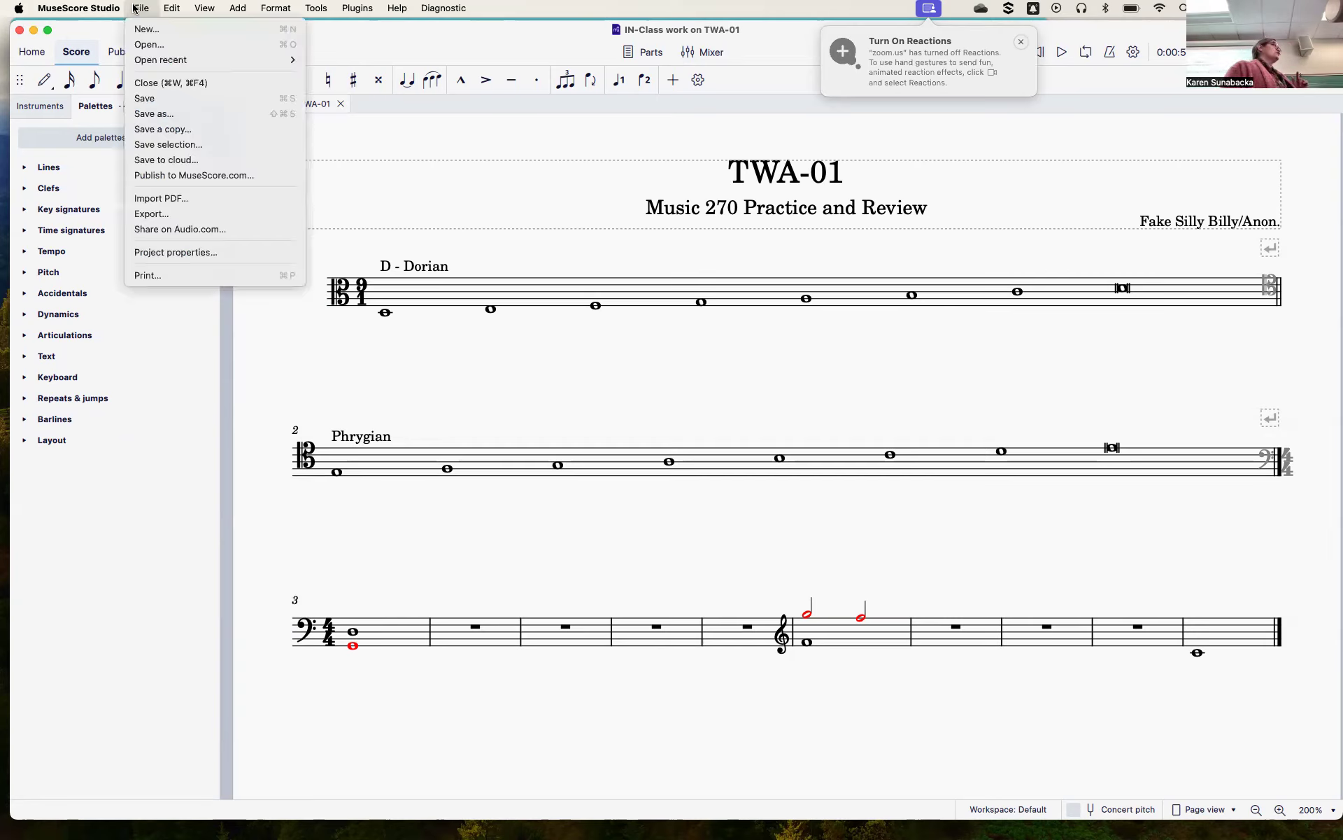
left_click(144, 214)
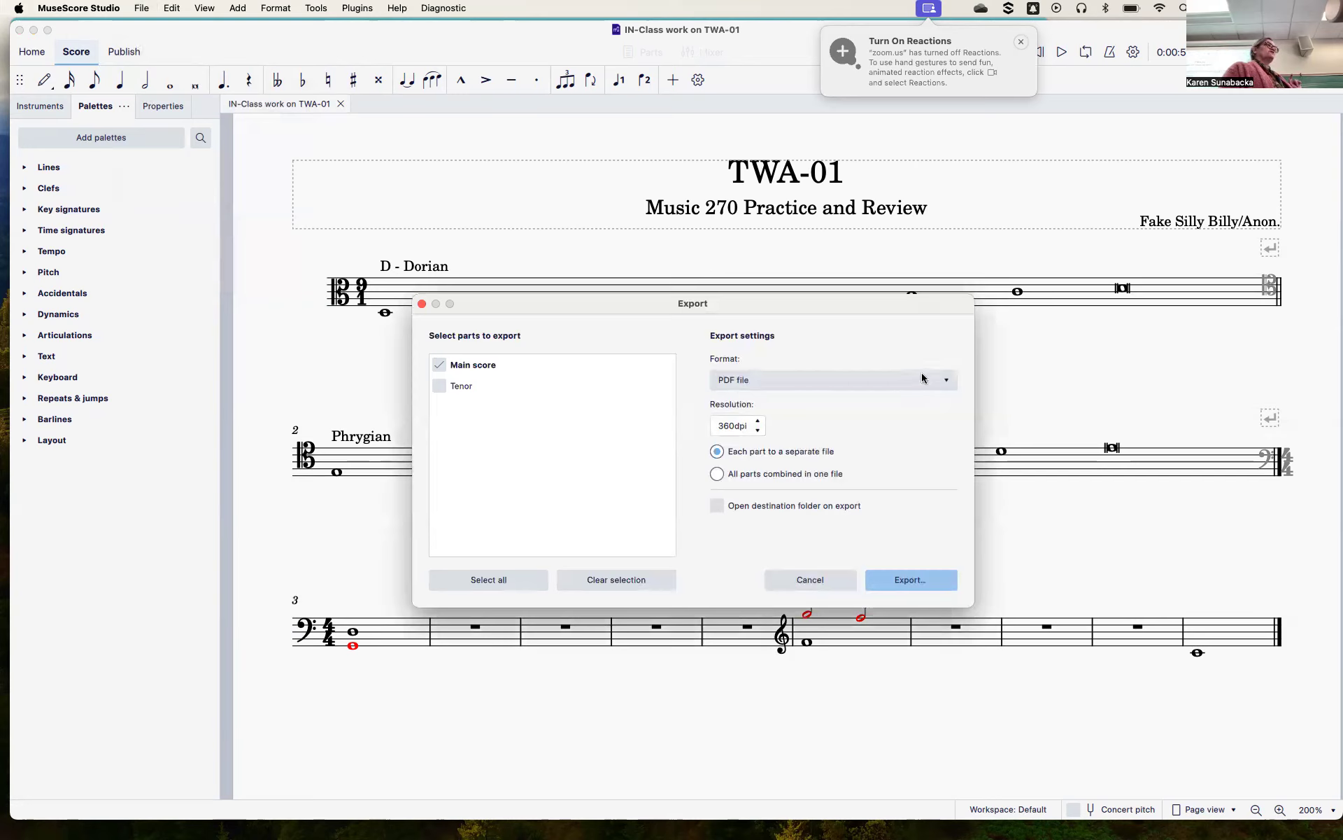
left_click(936, 379)
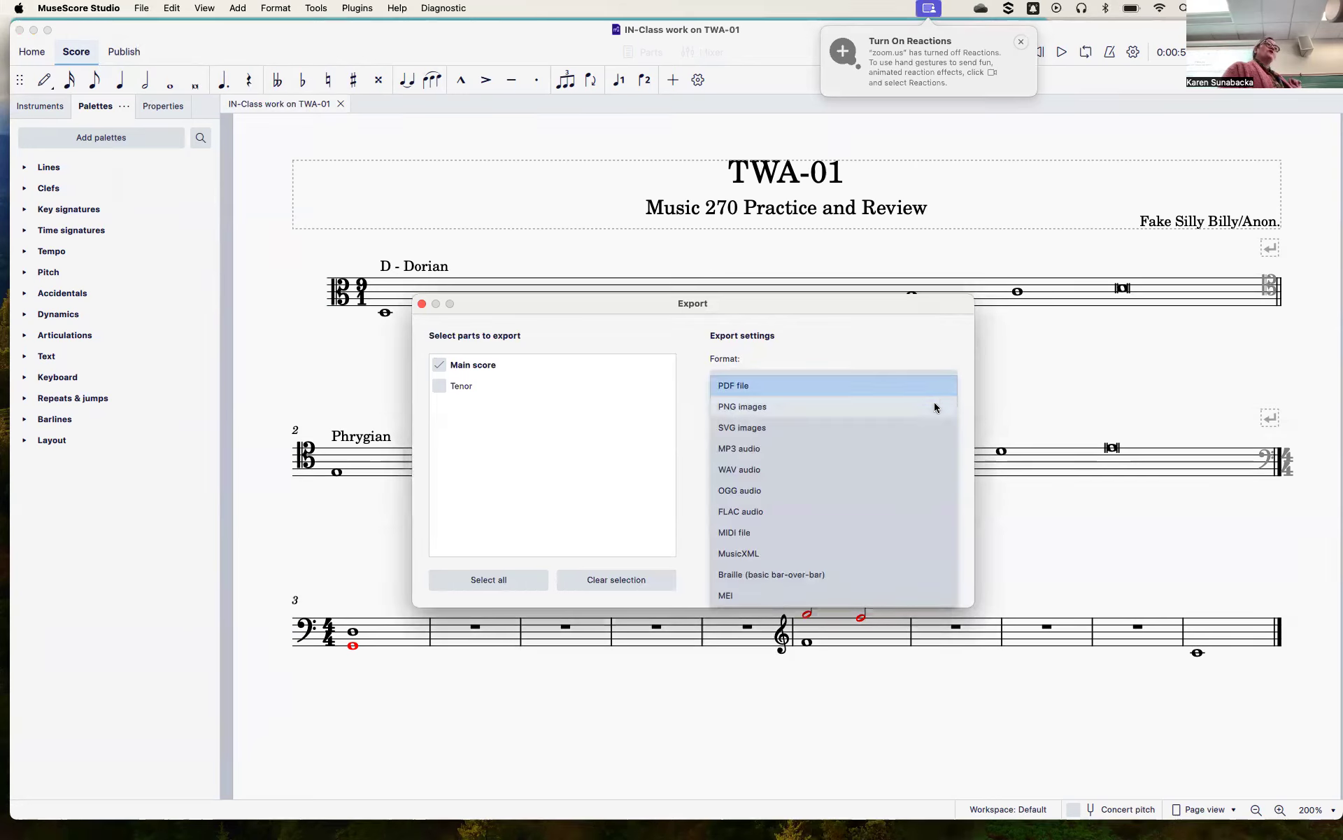
left_click(744, 449)
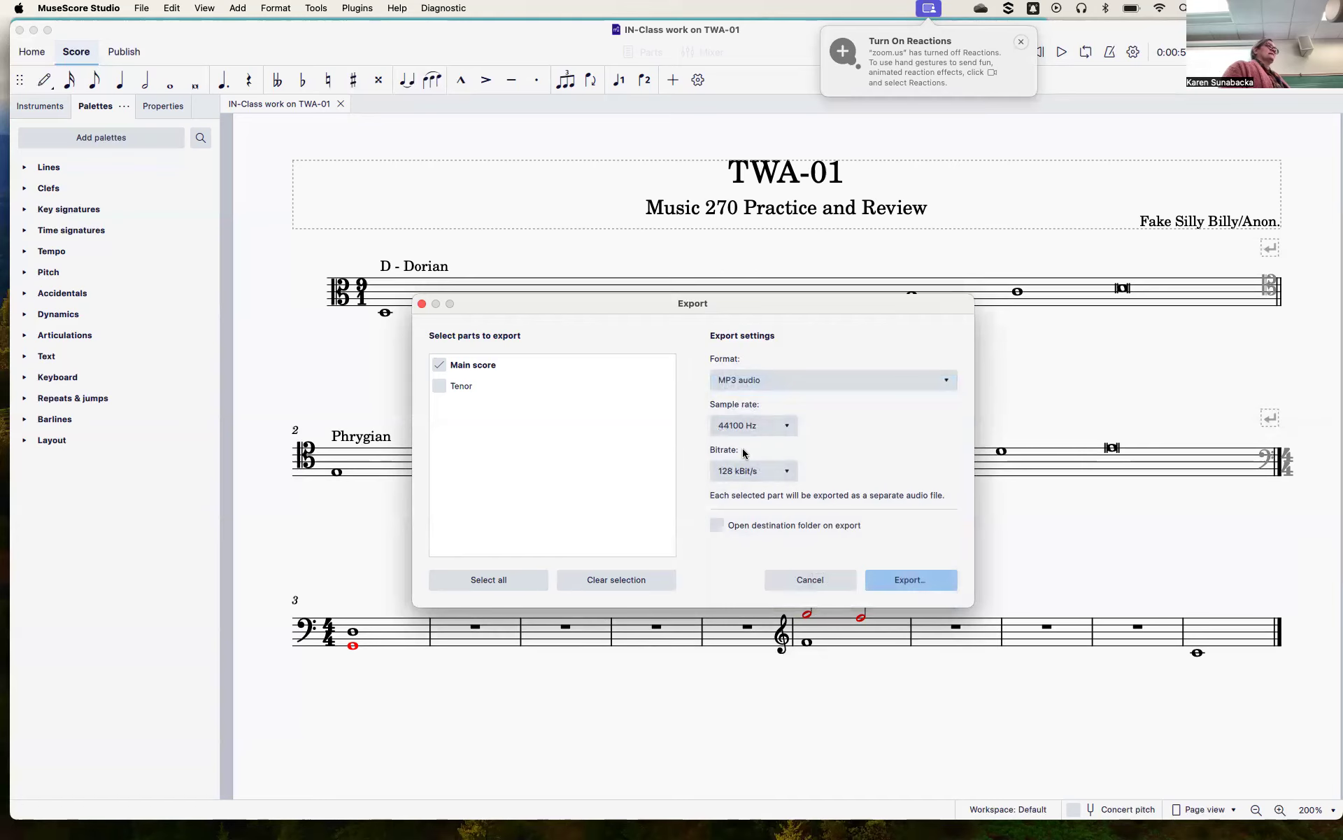
left_click(910, 580)
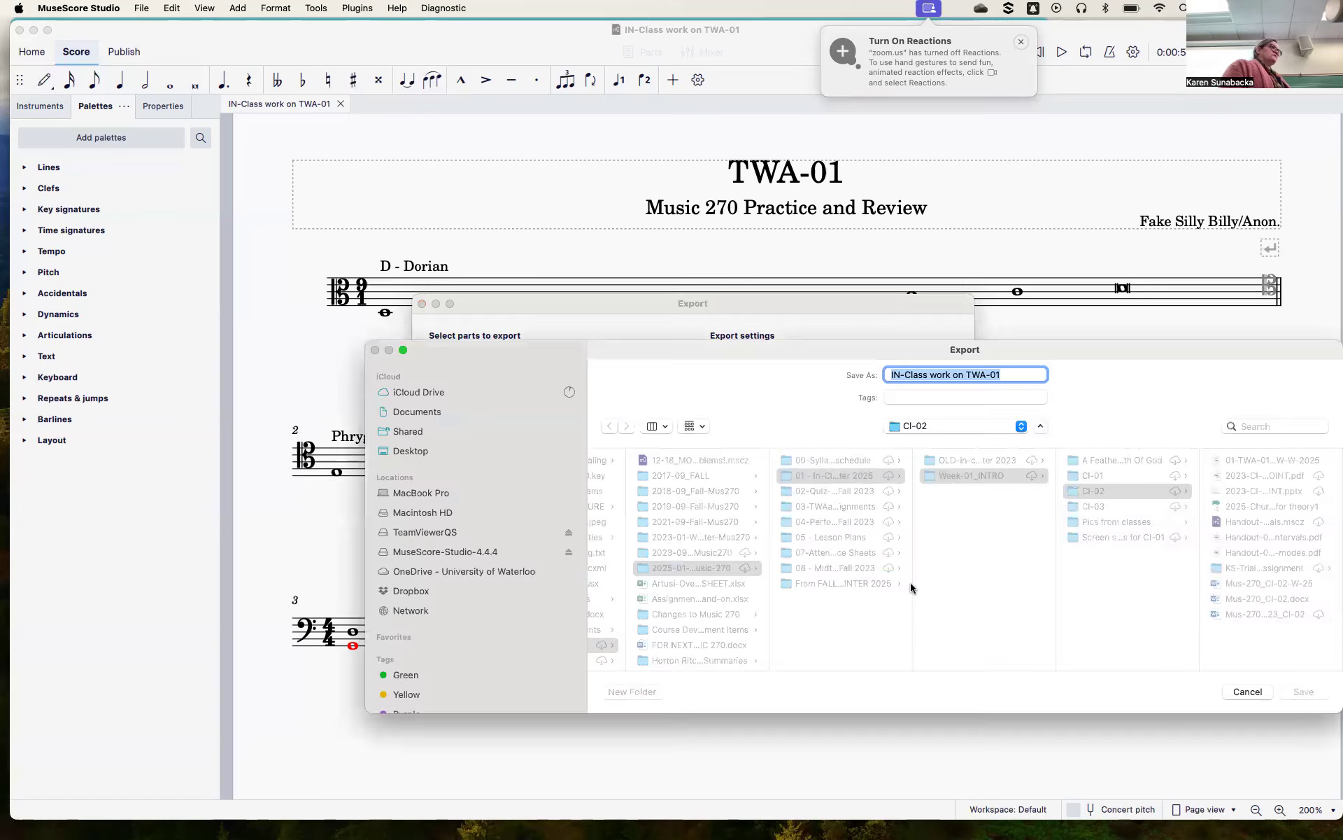
scroll(979, 546, "right", 2)
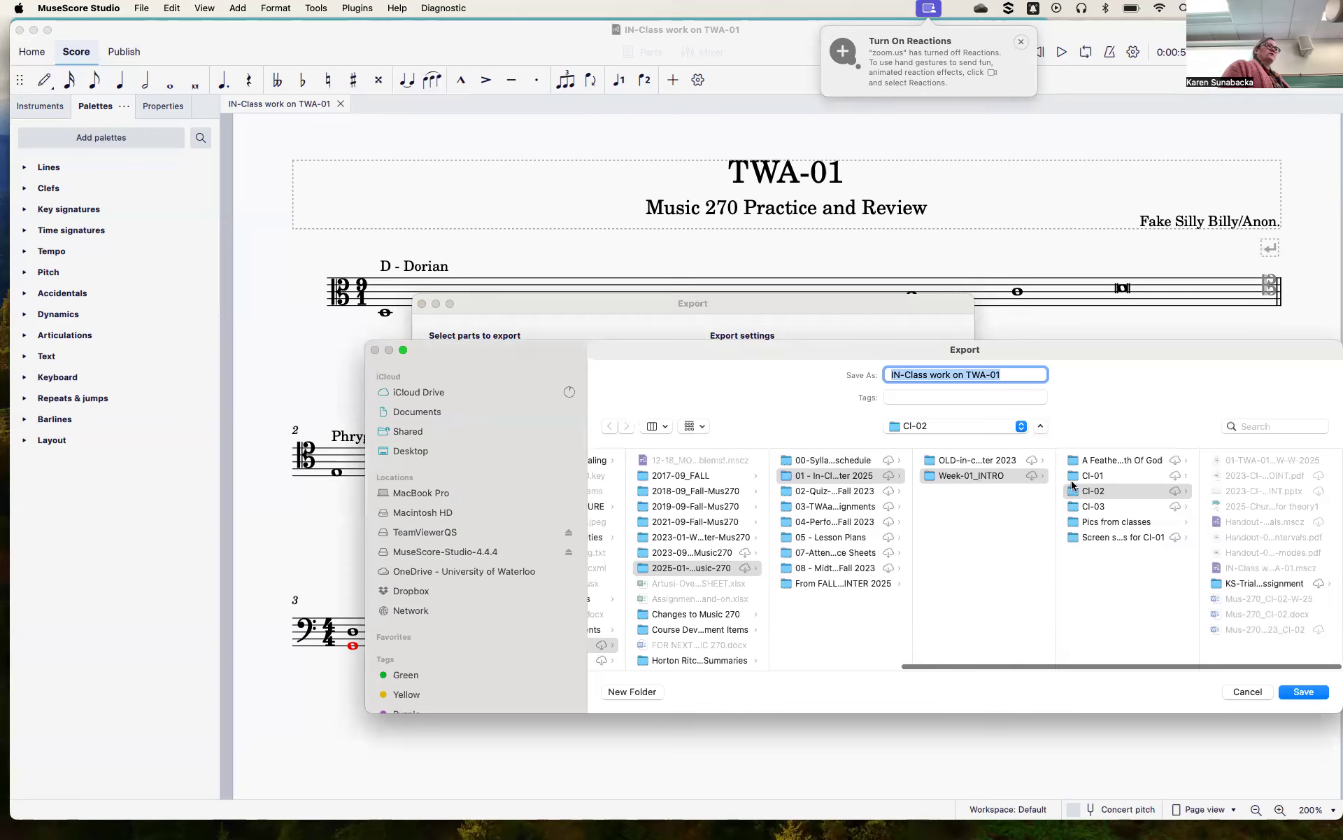
left_click(1304, 691)
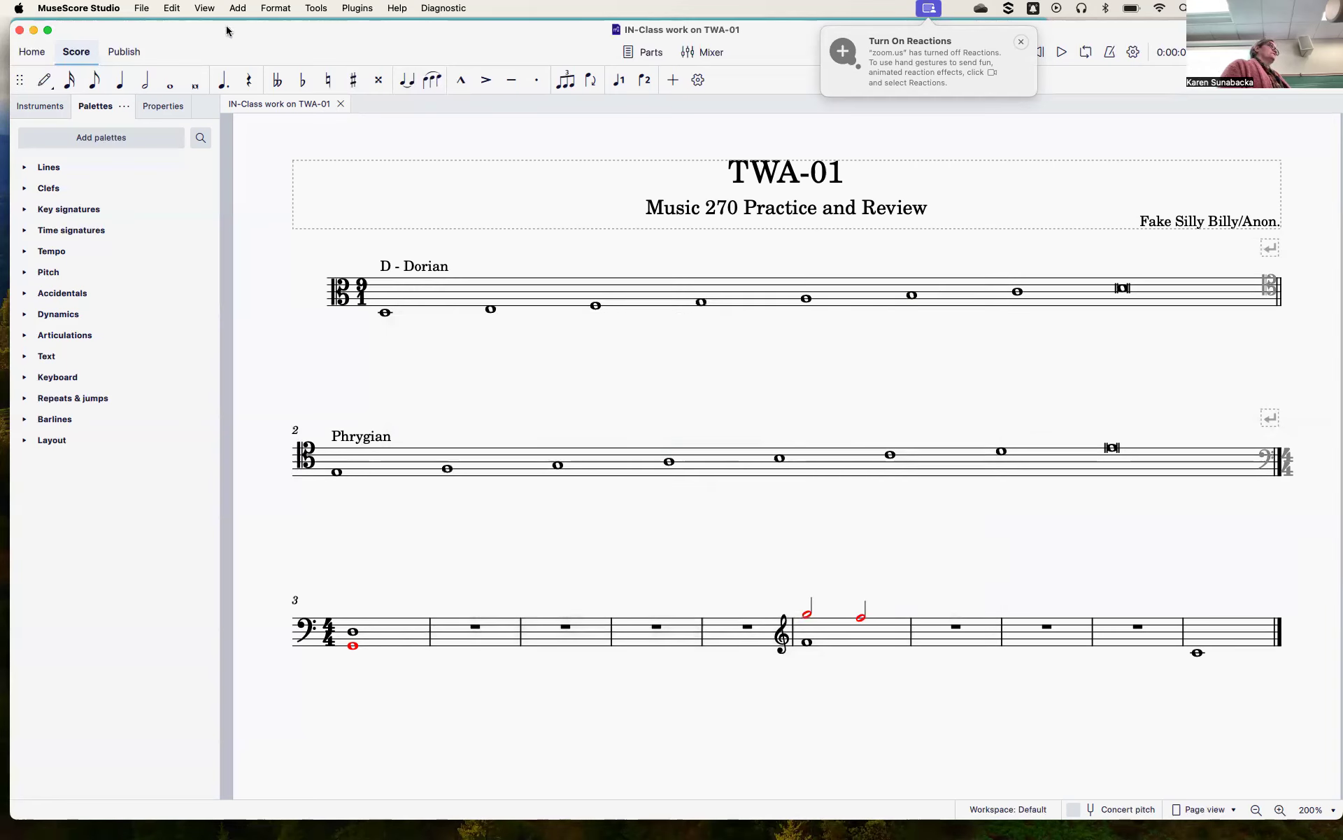
Export the main score as a PDF file named "IN-Class work on TWA-01" into the CI-02 folder.
left_click(141, 8)
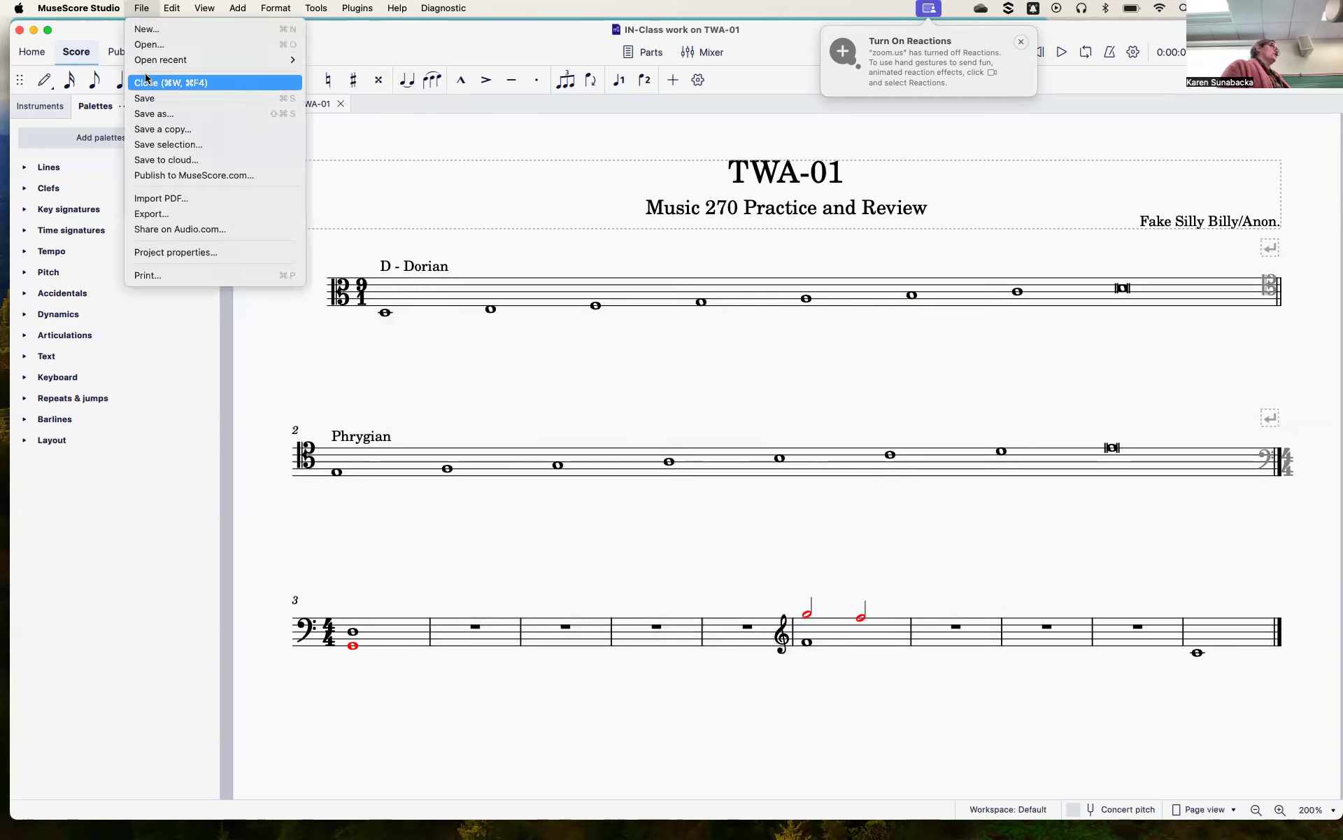
left_click(175, 214)
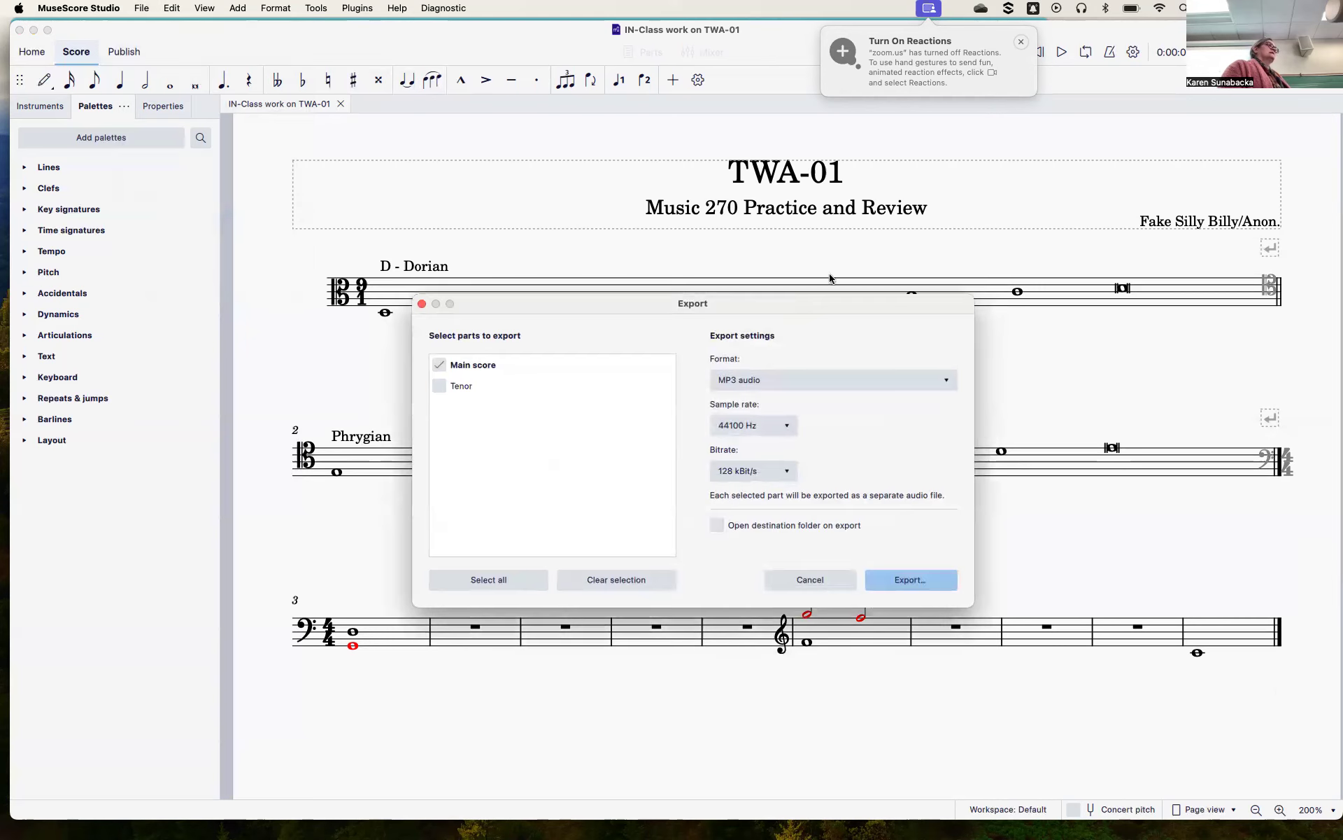
left_click(789, 380)
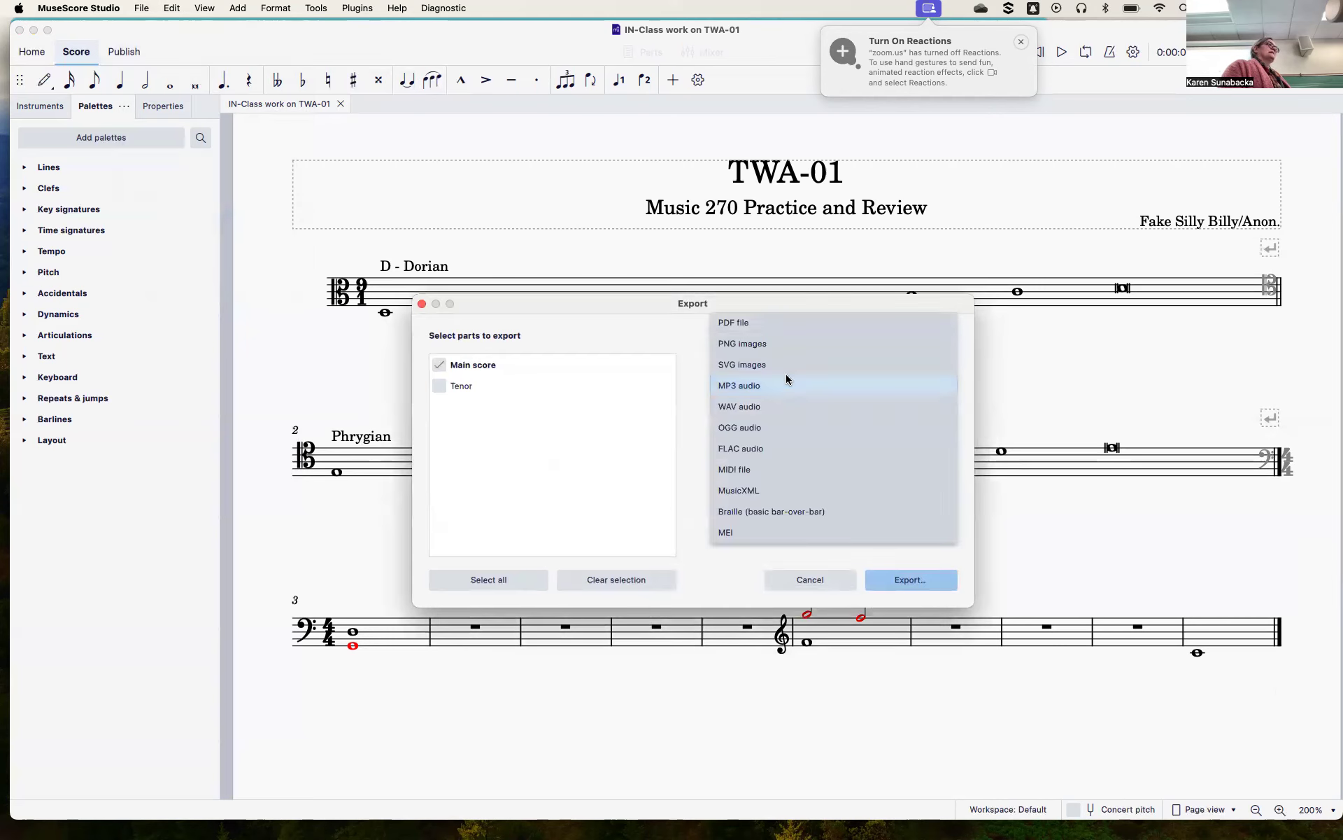
left_click(768, 324)
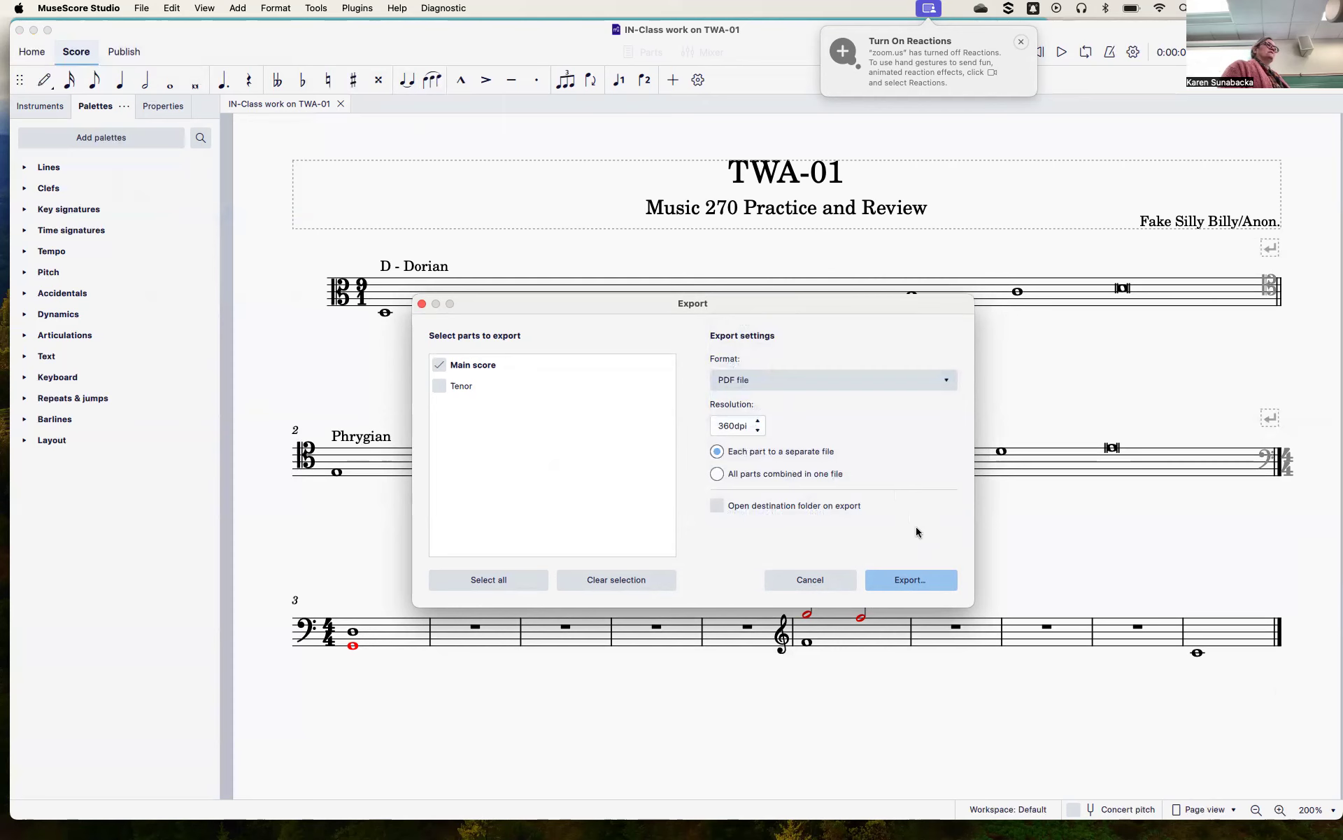
left_click(908, 581)
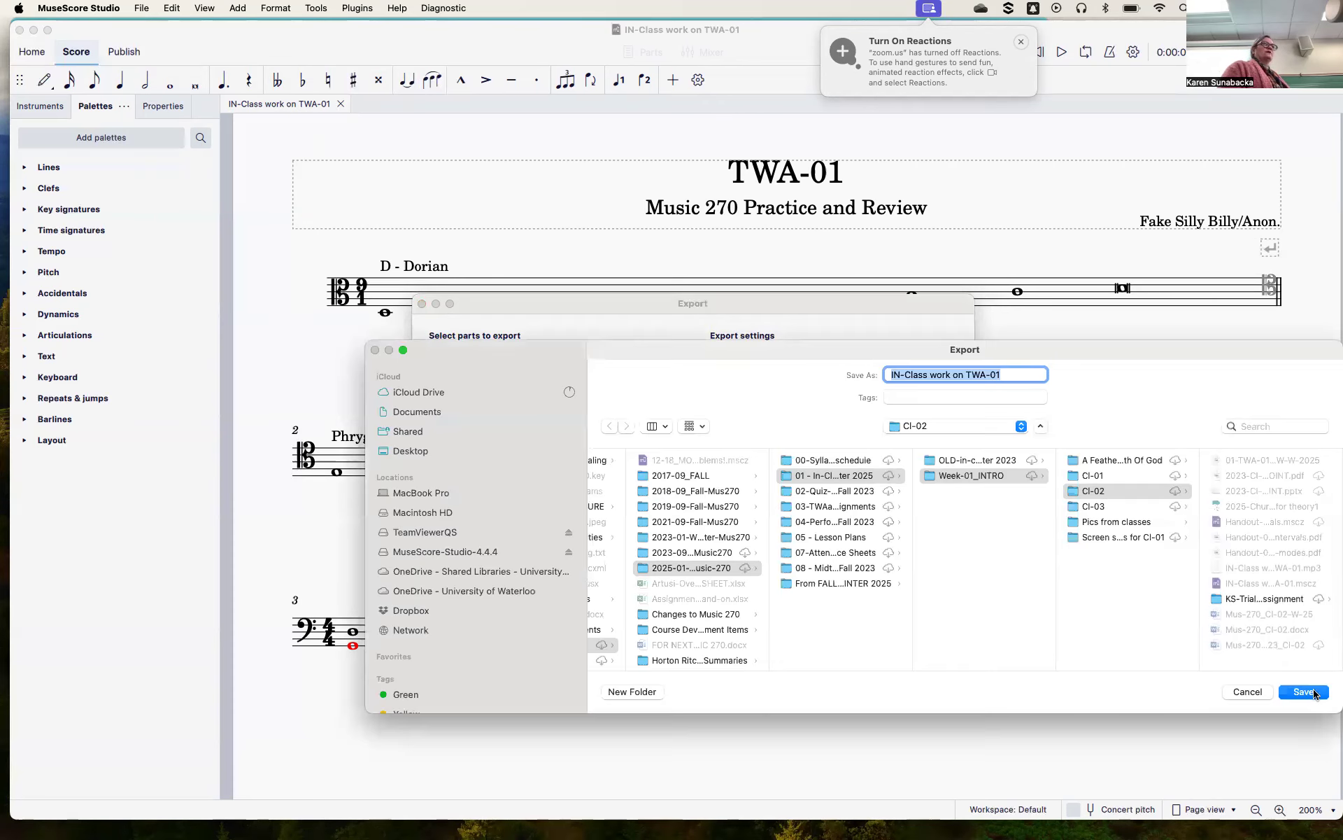
left_click(1307, 693)
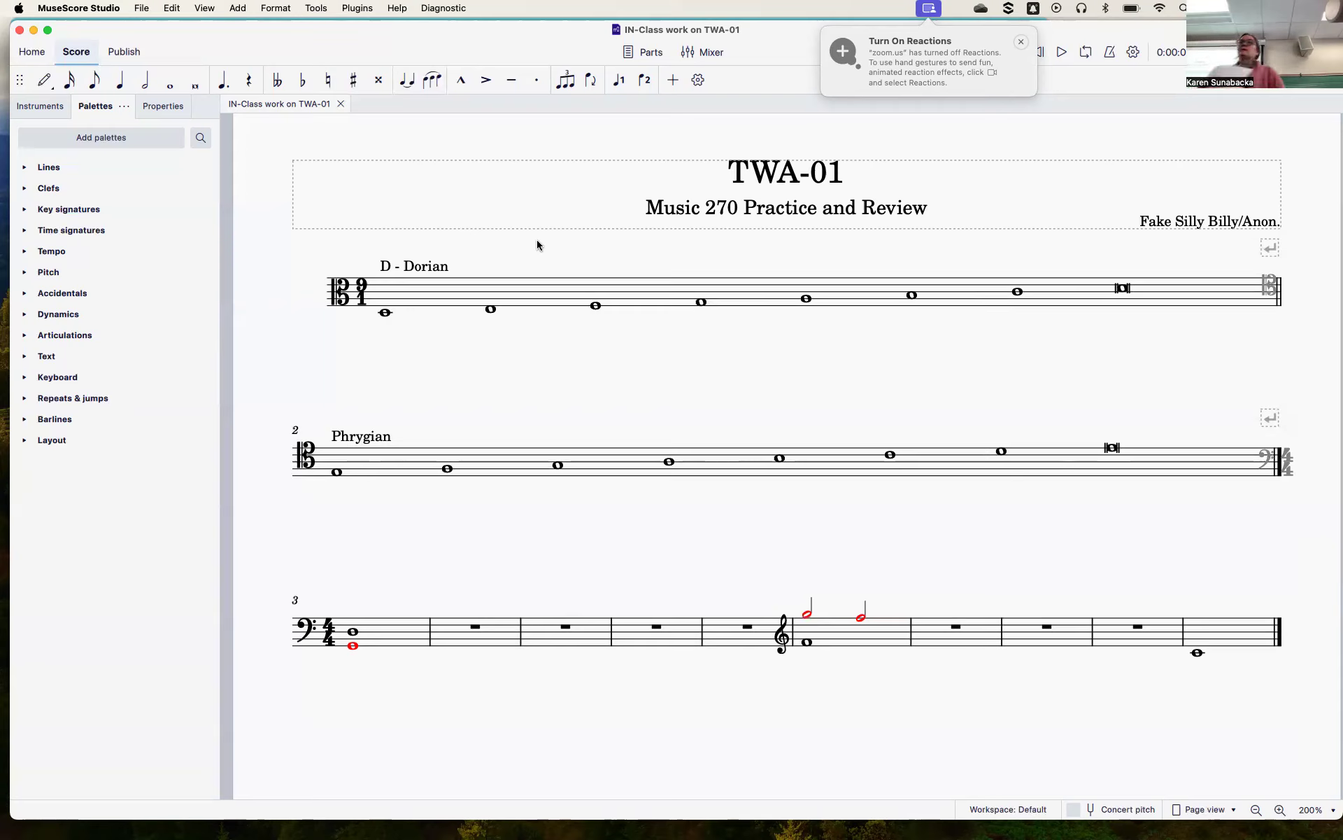
Select measure 12 and delete its whole note.
left_click(315, 8)
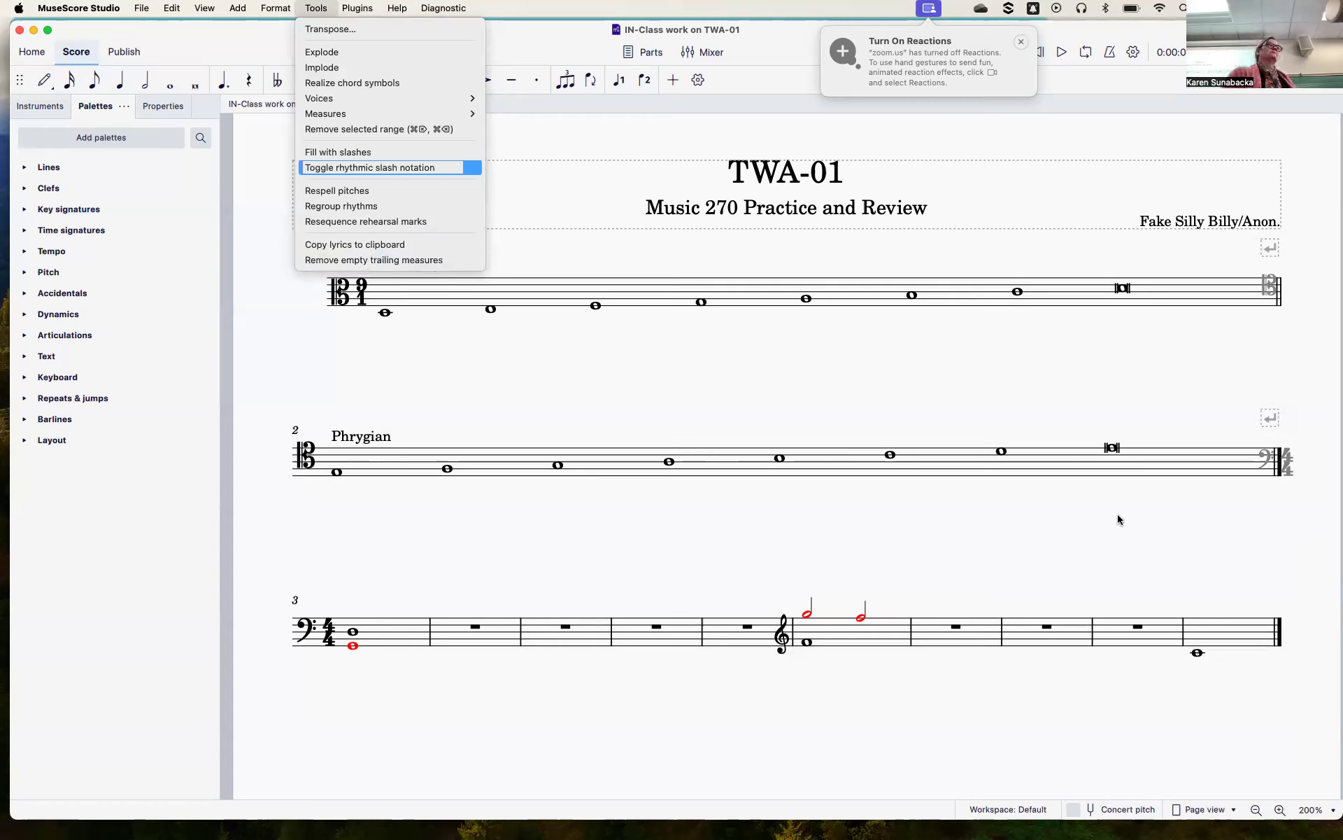
left_click(1226, 631)
left_click(1197, 641)
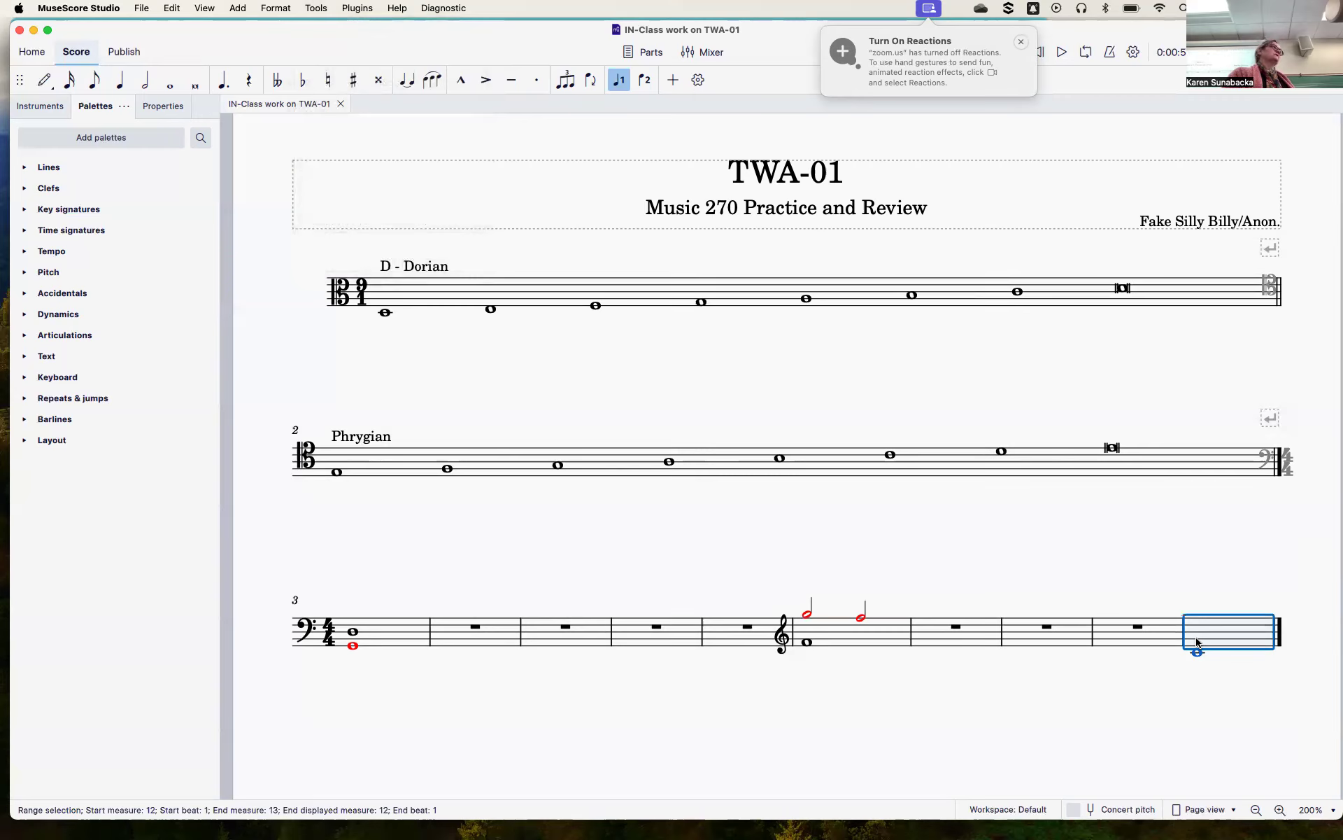
left_click(169, 8)
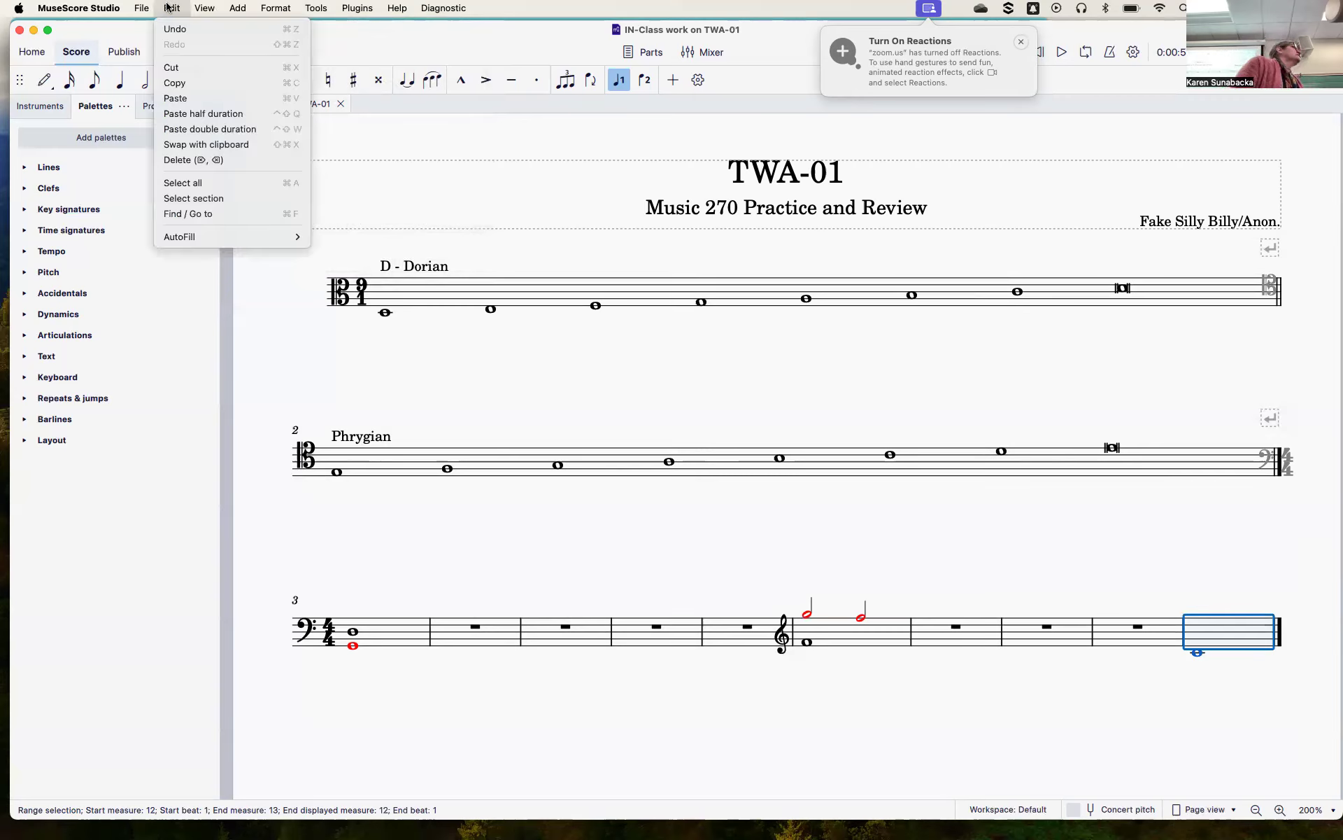
left_click(206, 160)
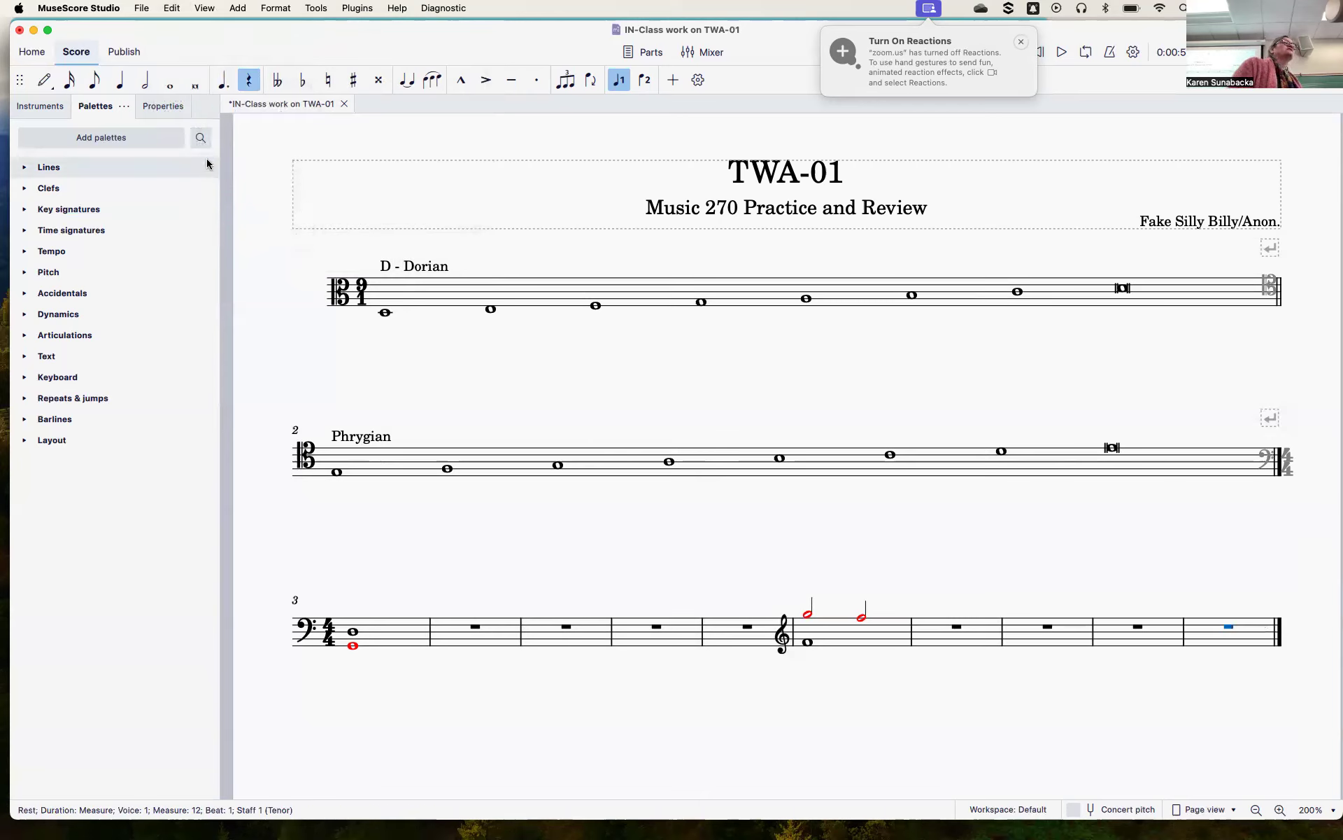
Remove the emptied measure 12 from the score entirely.
left_click(172, 8)
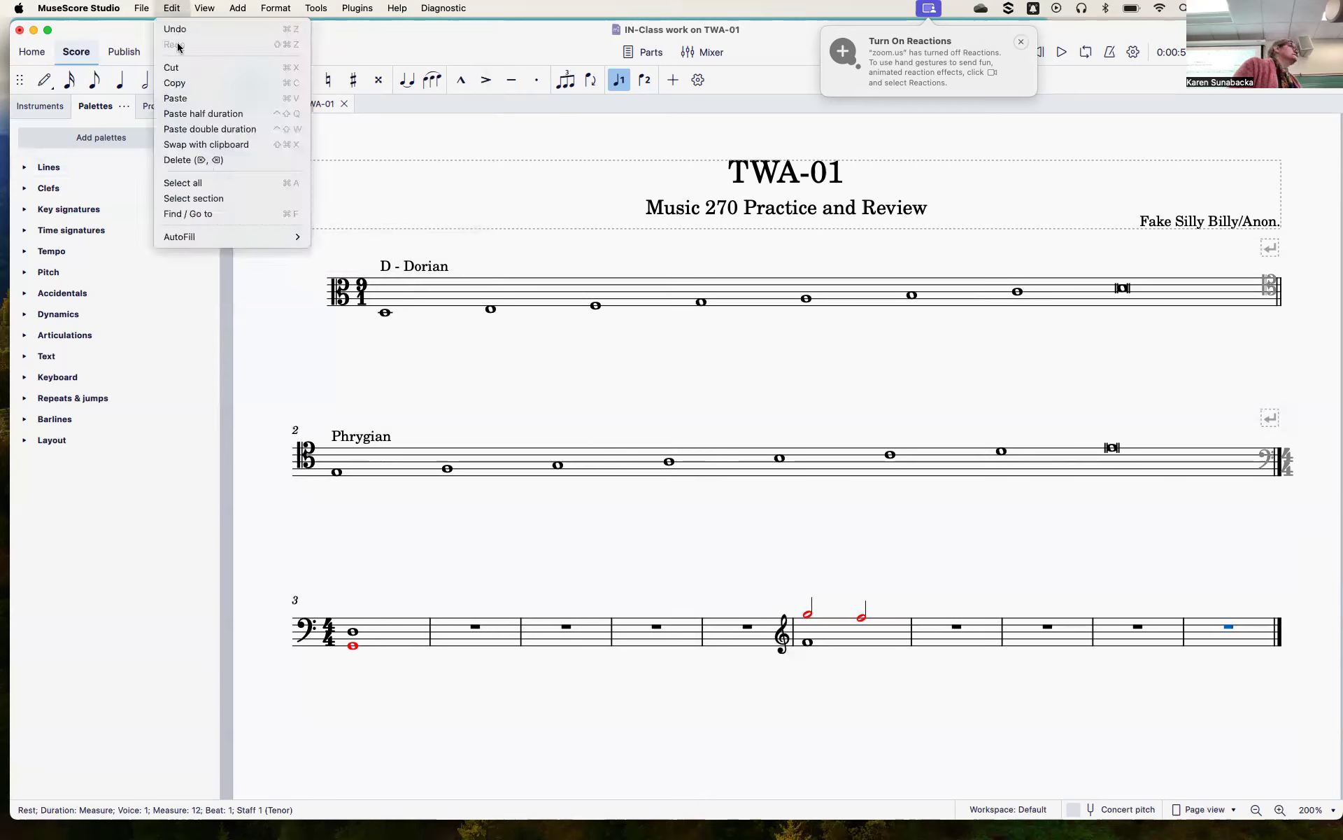
left_click(196, 161)
left_click(1219, 626)
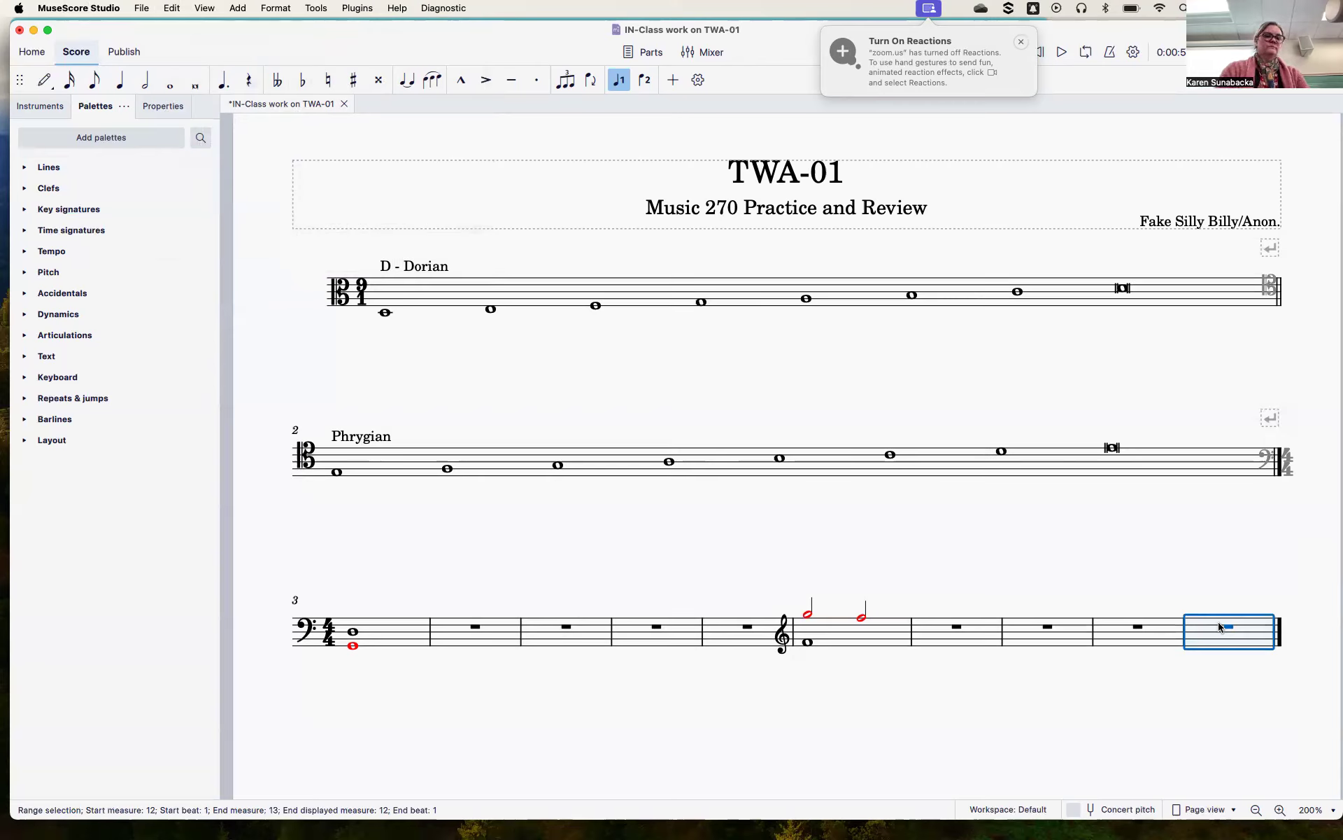
key("super+BackSpace")
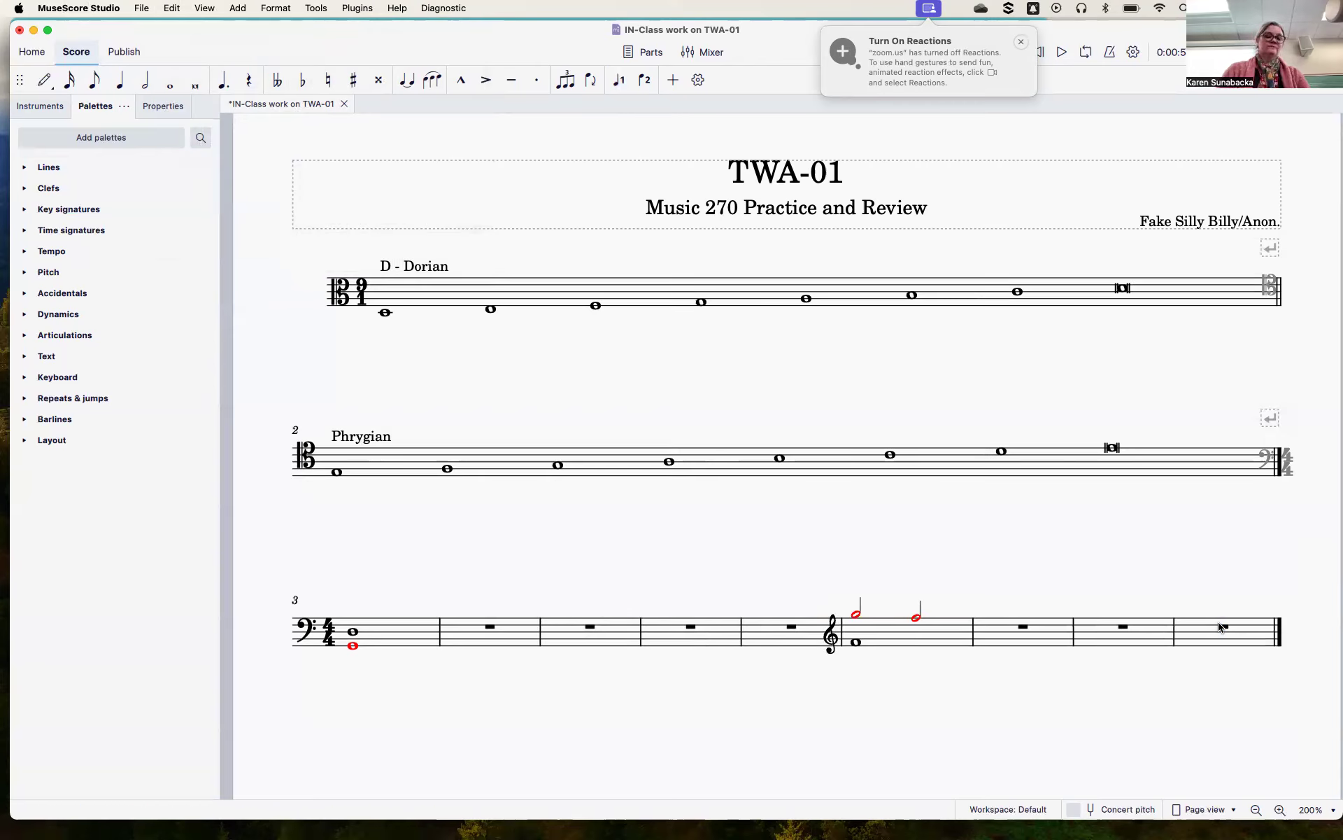
Undo the removal of measure 12 and the deletion of its whole note, and clear the selection.
key("super+z")
key("super+z")
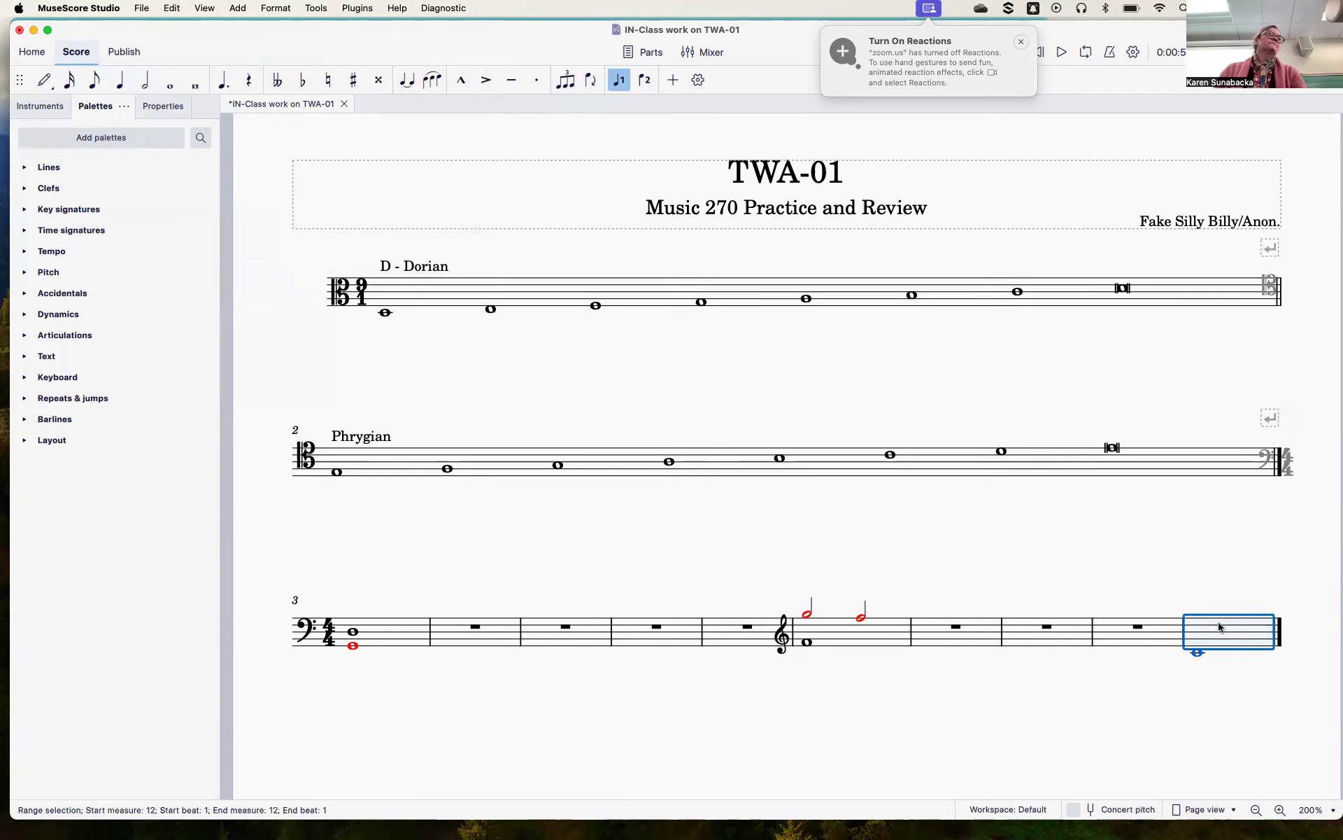
key("Escape")
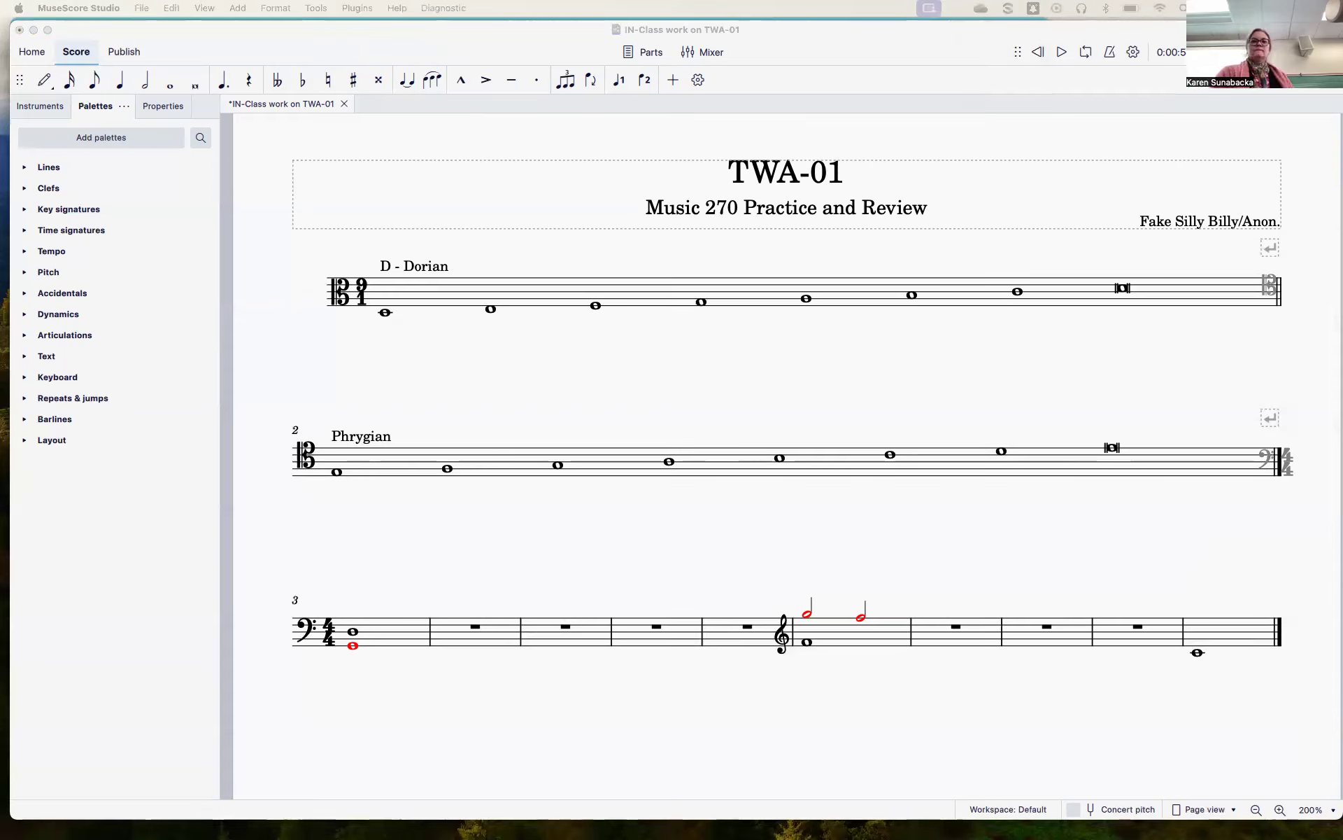
left_click(876, 51)
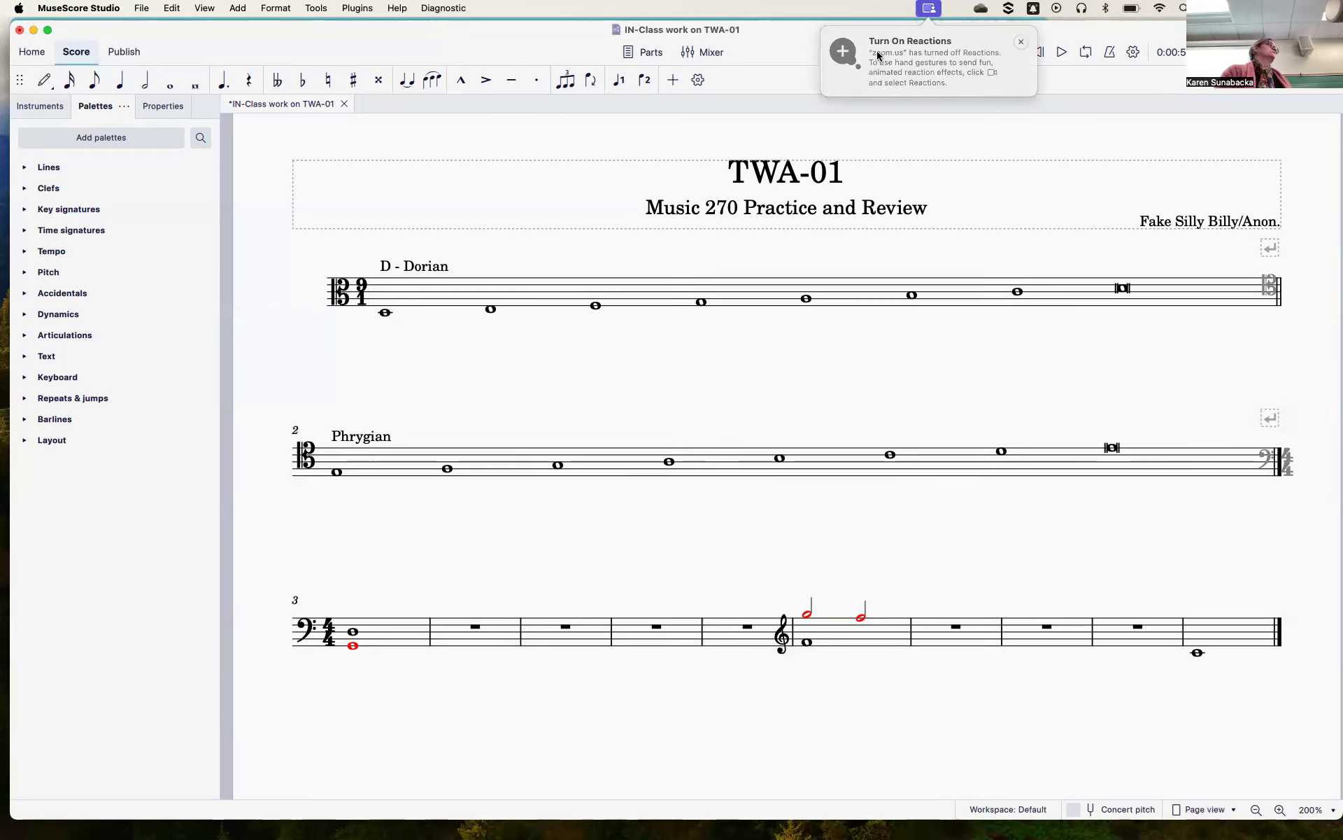